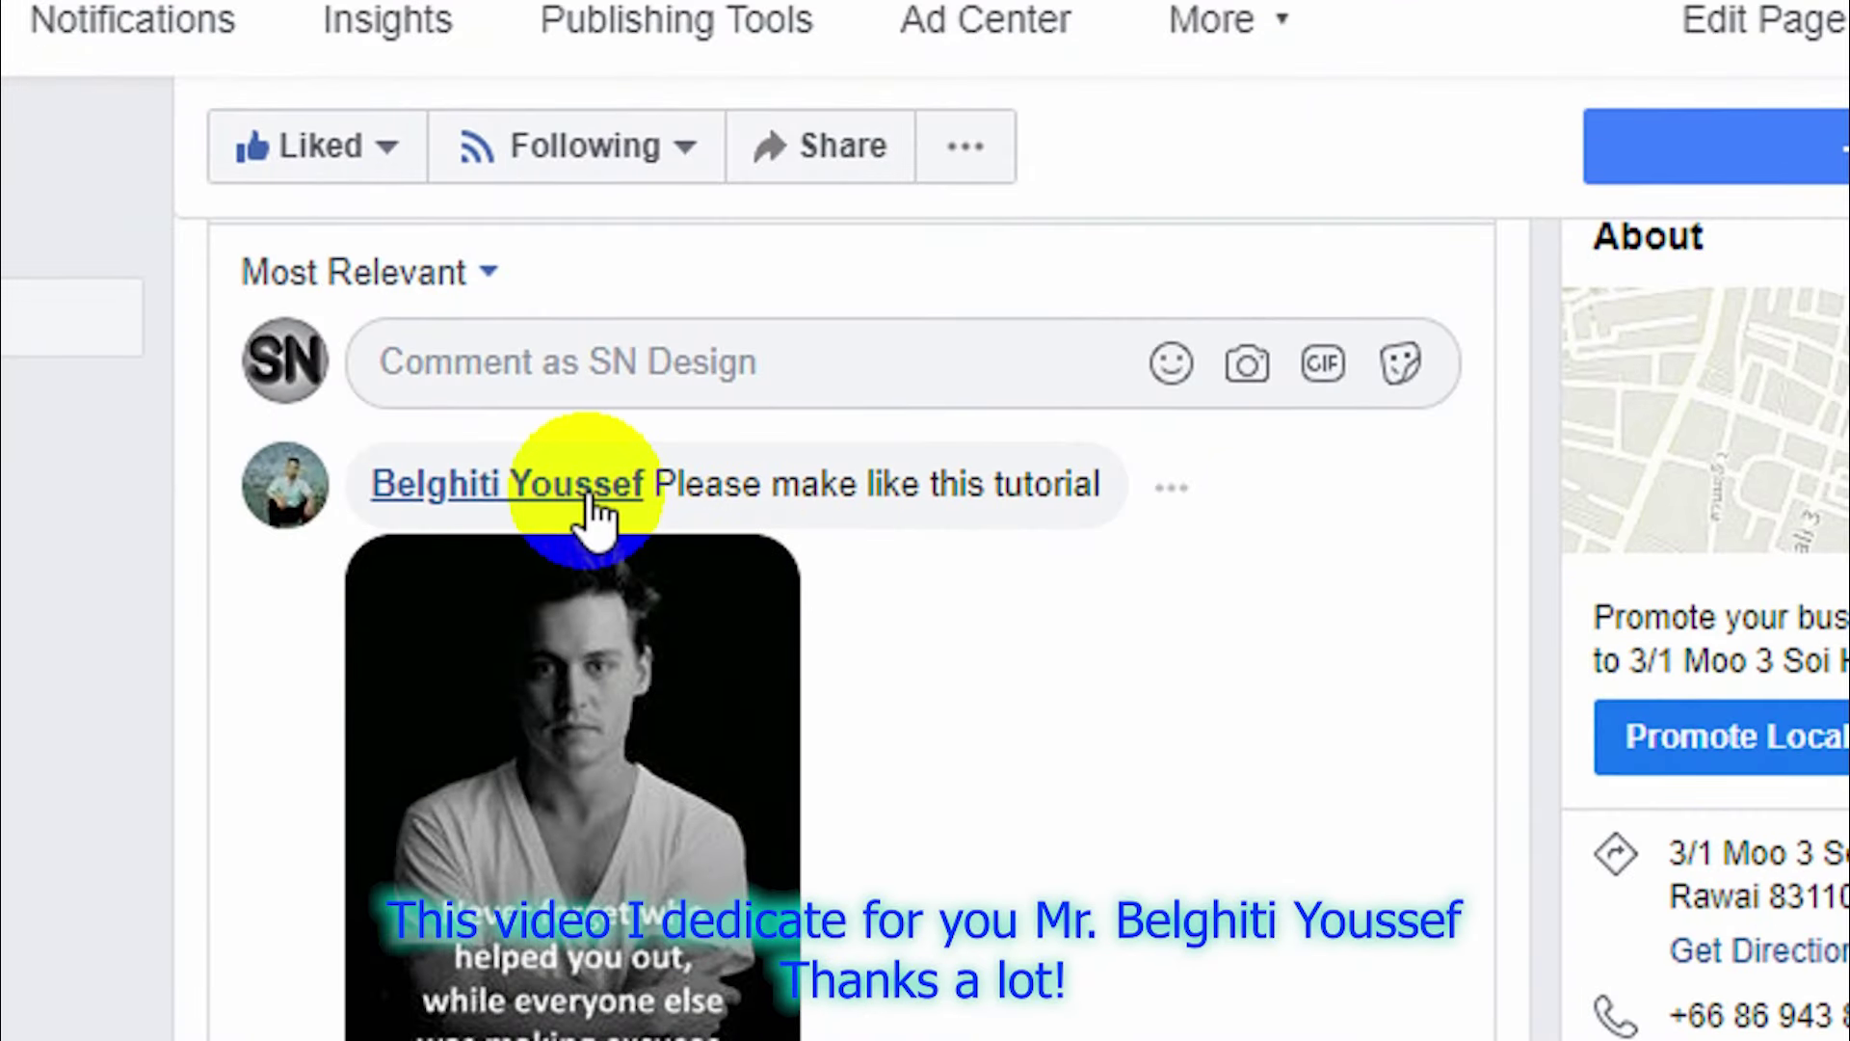
Scroll the Facebook comments down to show the darkness-effect tutorial request and its example portrait
scroll(915, 496, down, 3)
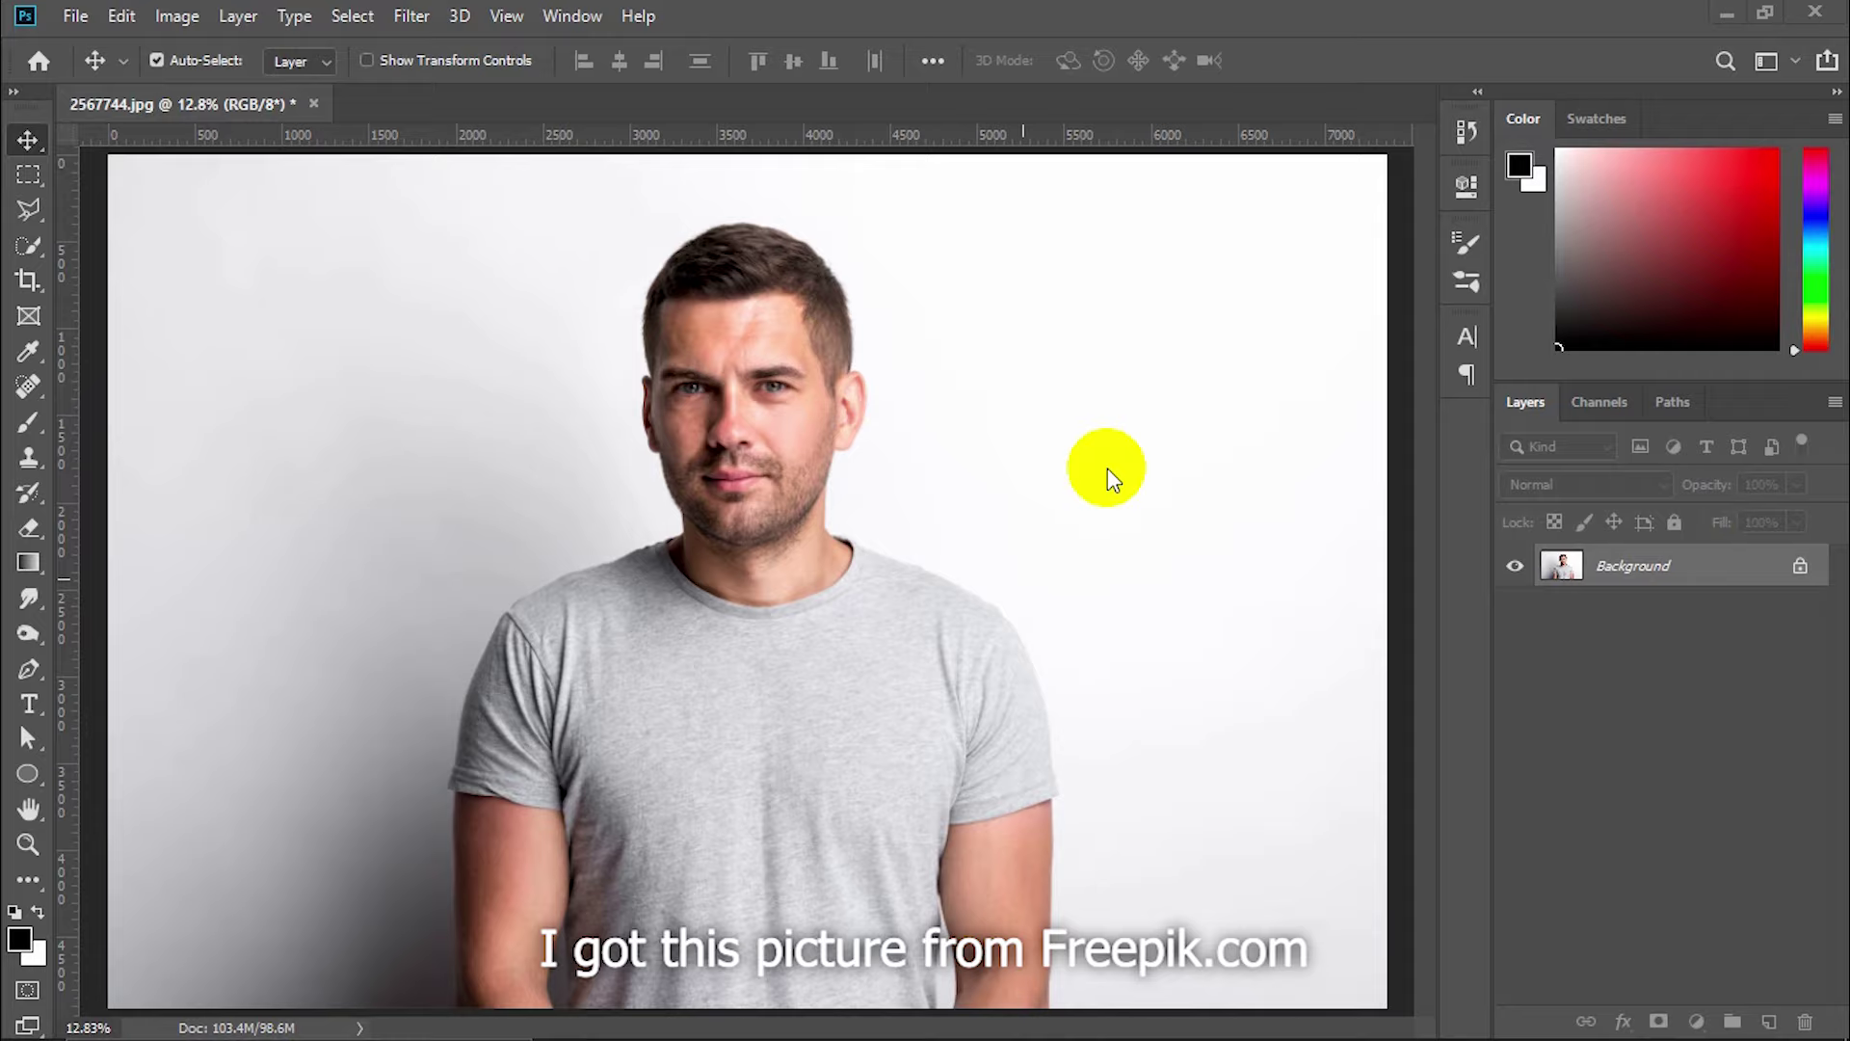
Duplicate the Background layer as Background copy
right_click(1595, 570)
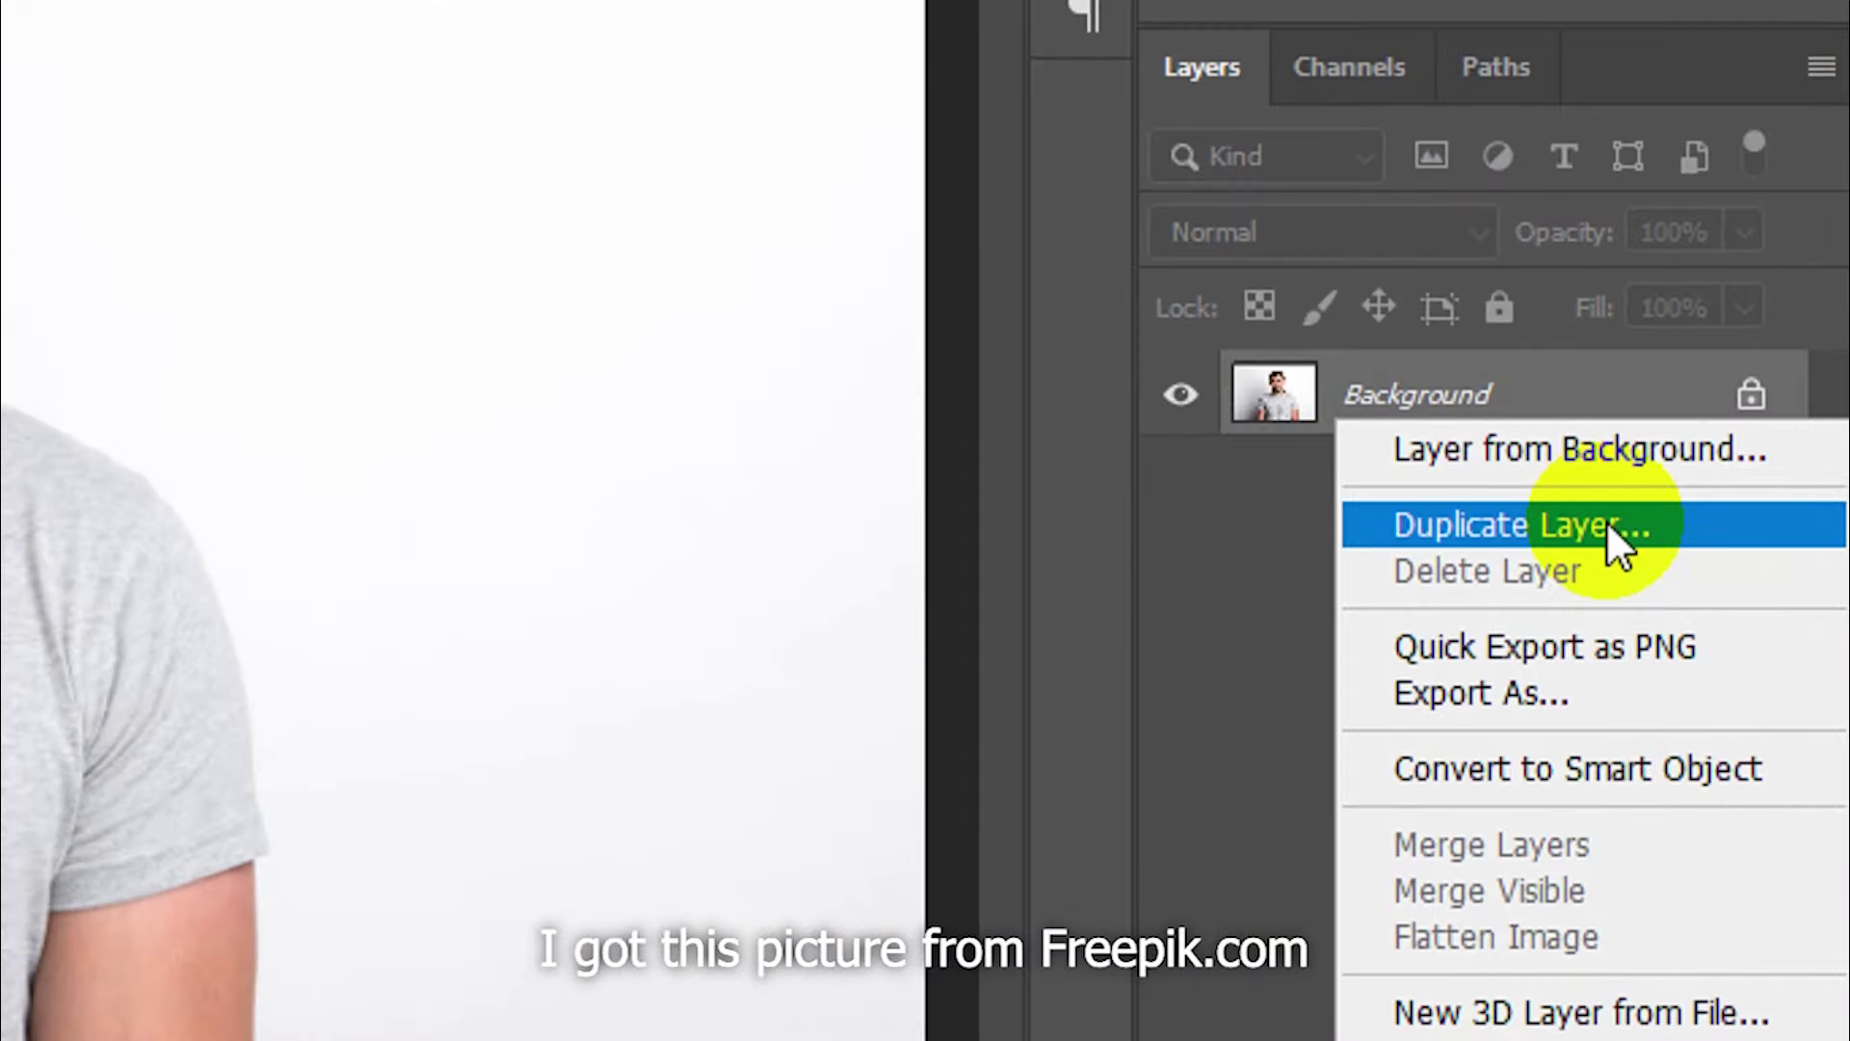
click(1674, 532)
click(1149, 274)
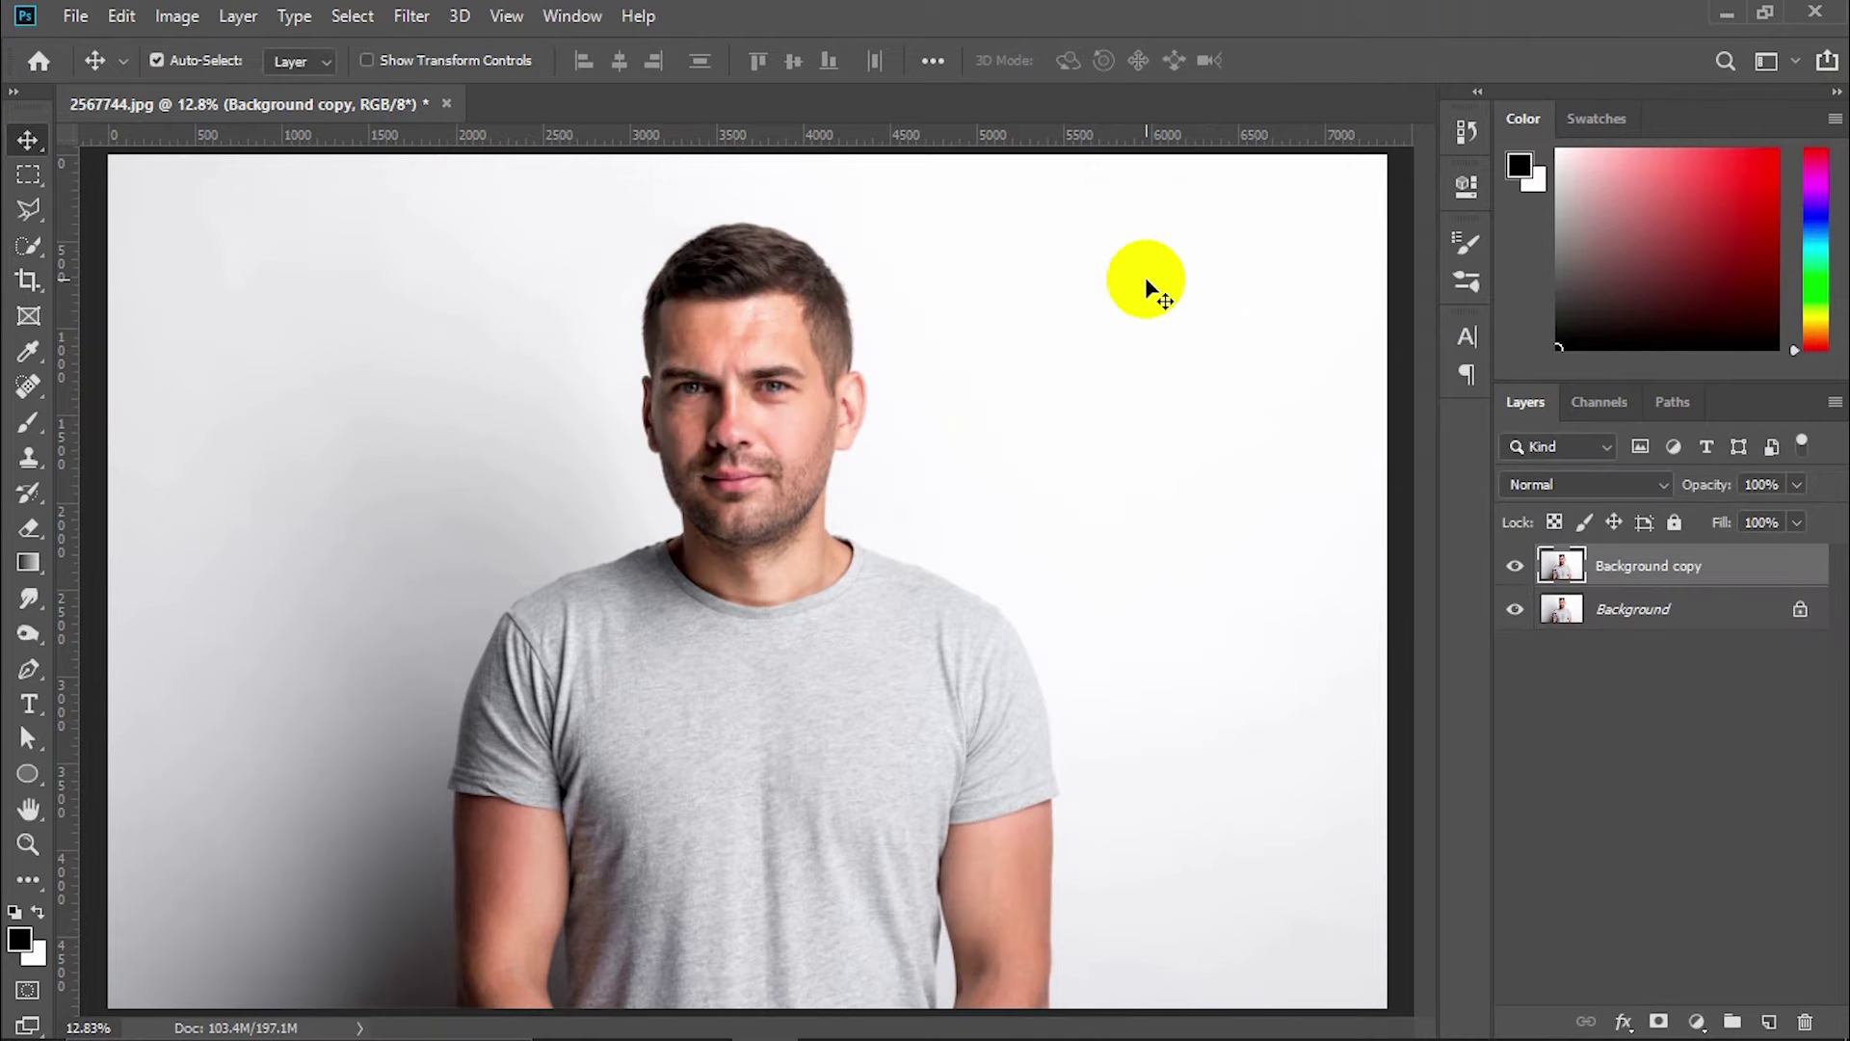
Convert Background copy to black and white using Auto Black & White values
click(177, 17)
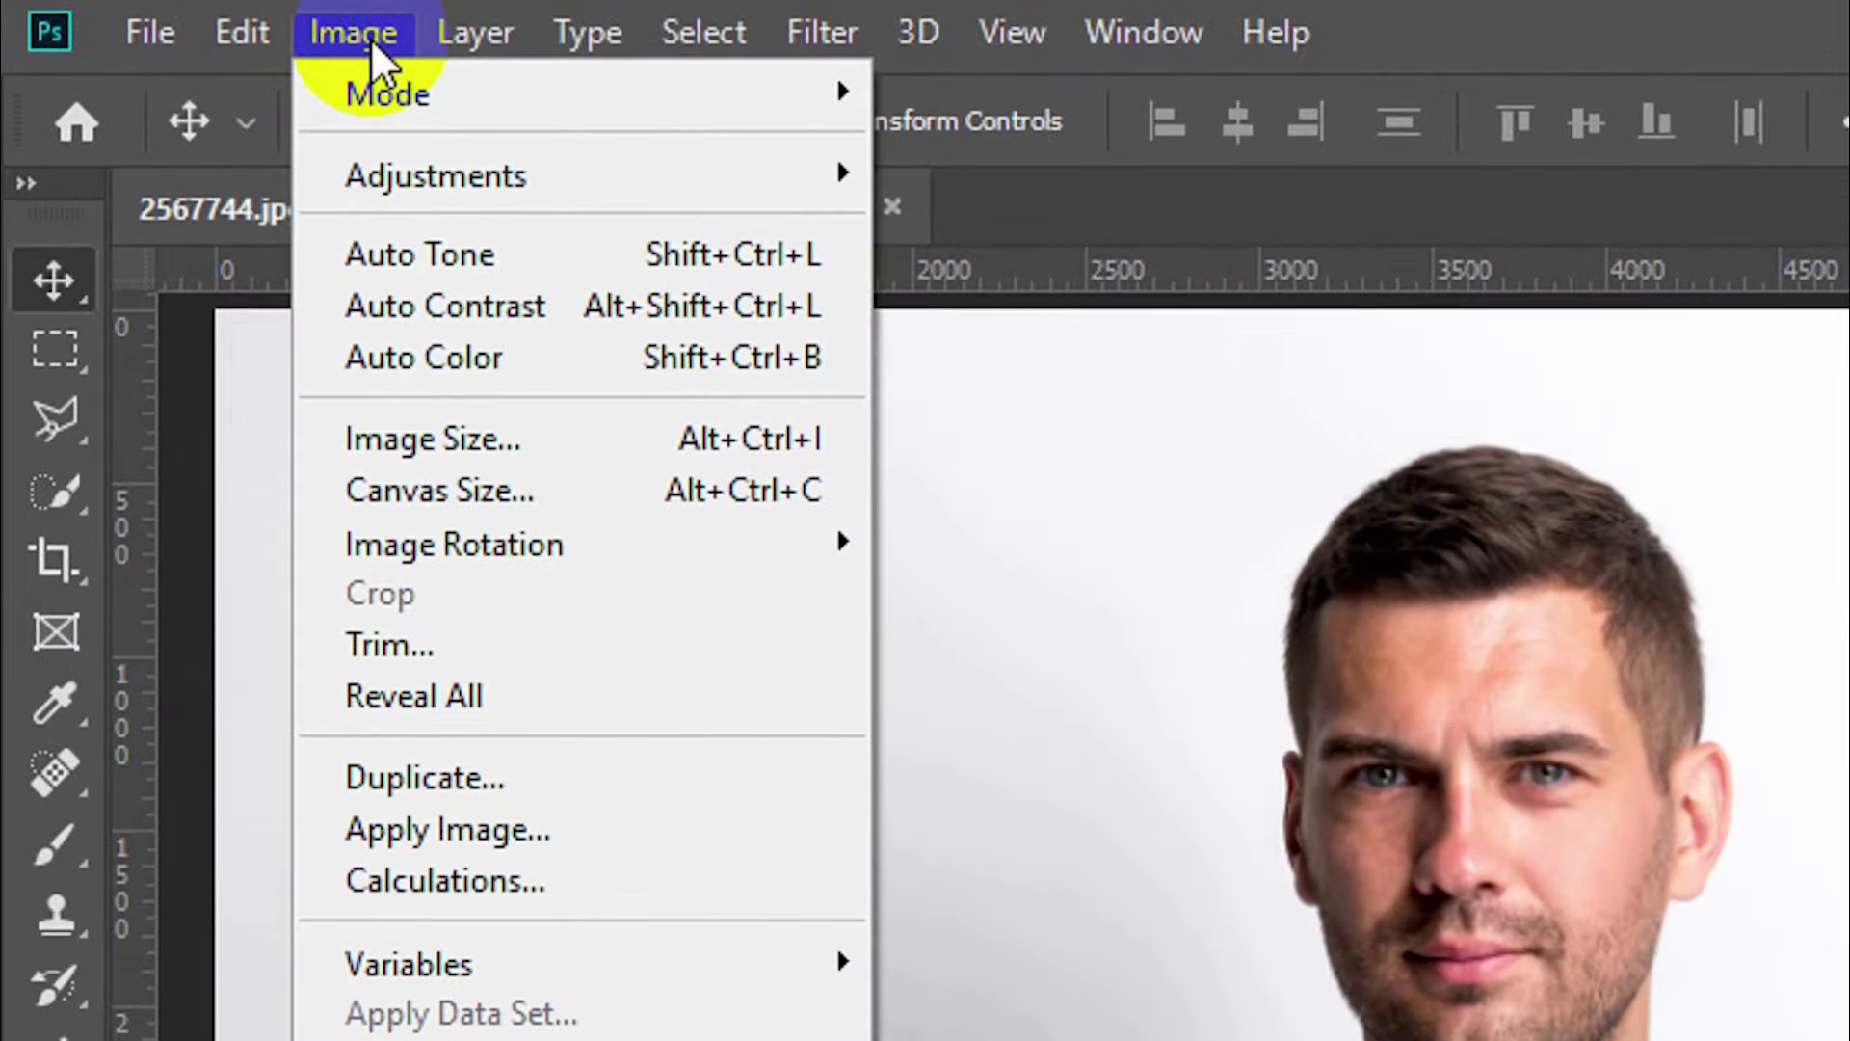
mouse_move(283, 117)
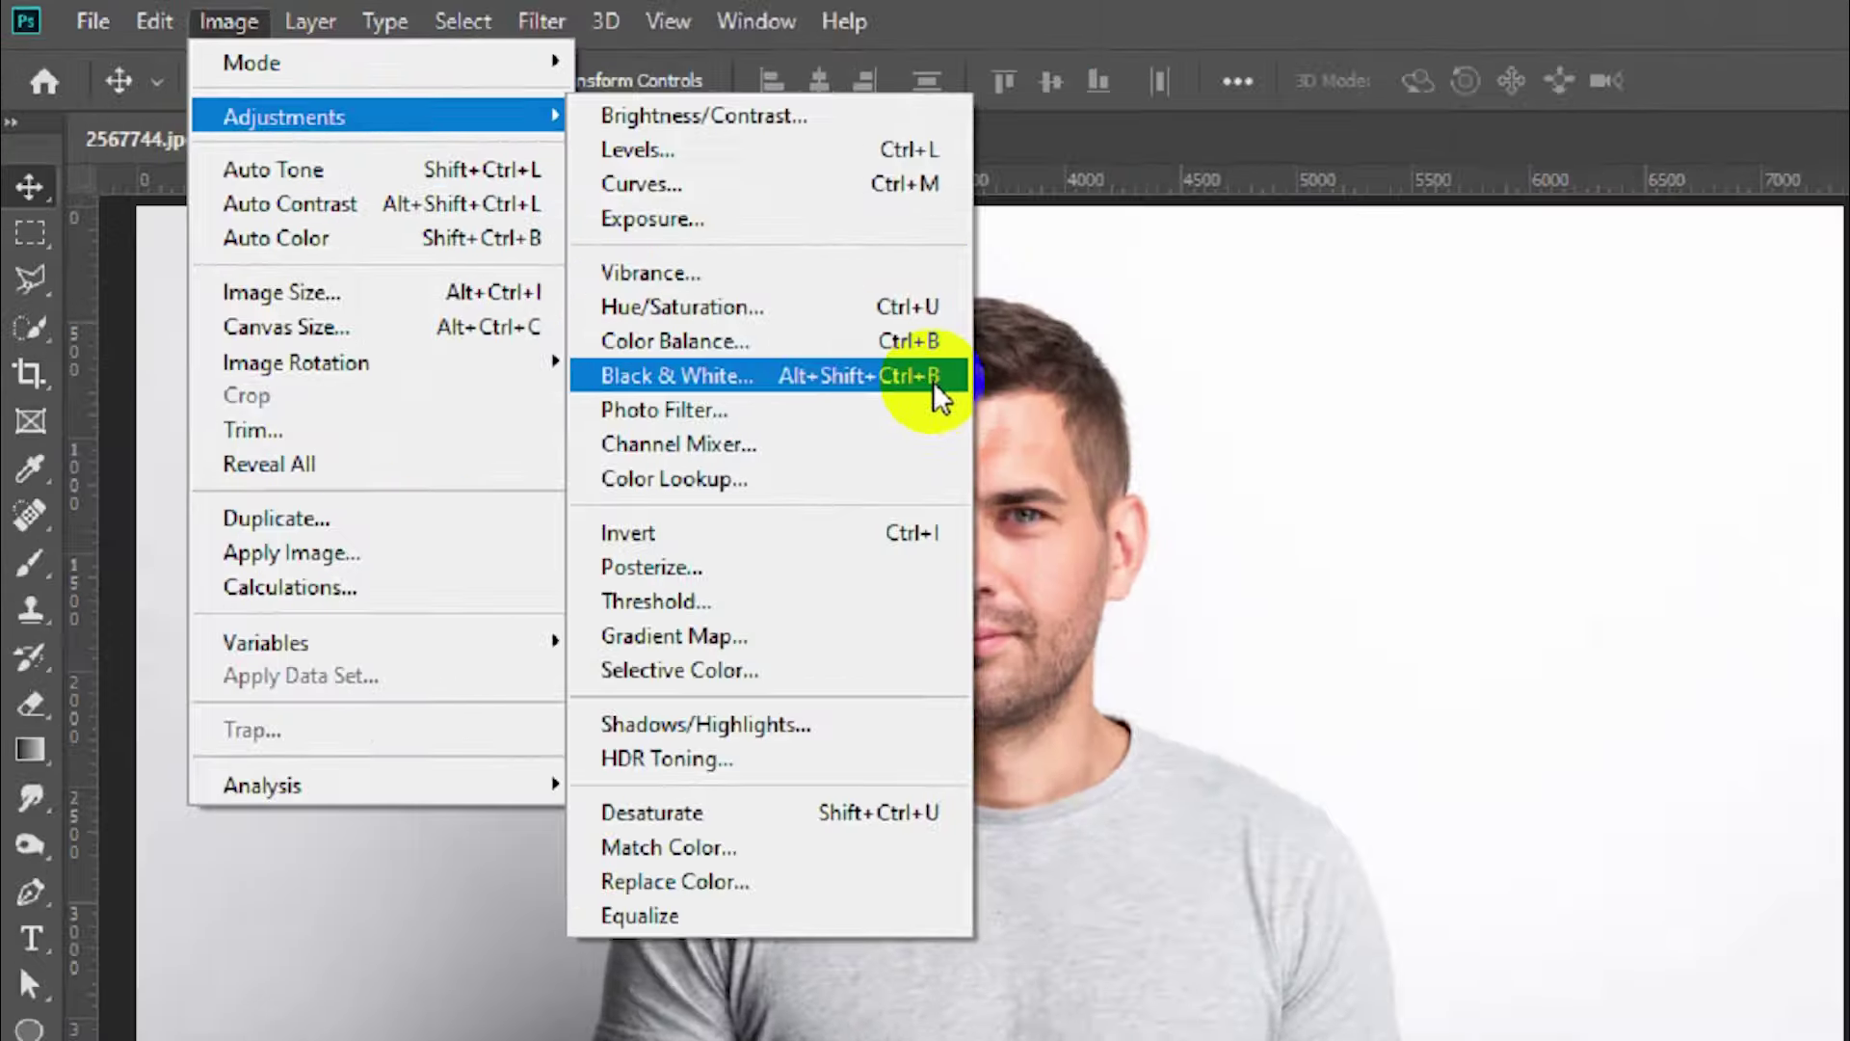
click(933, 379)
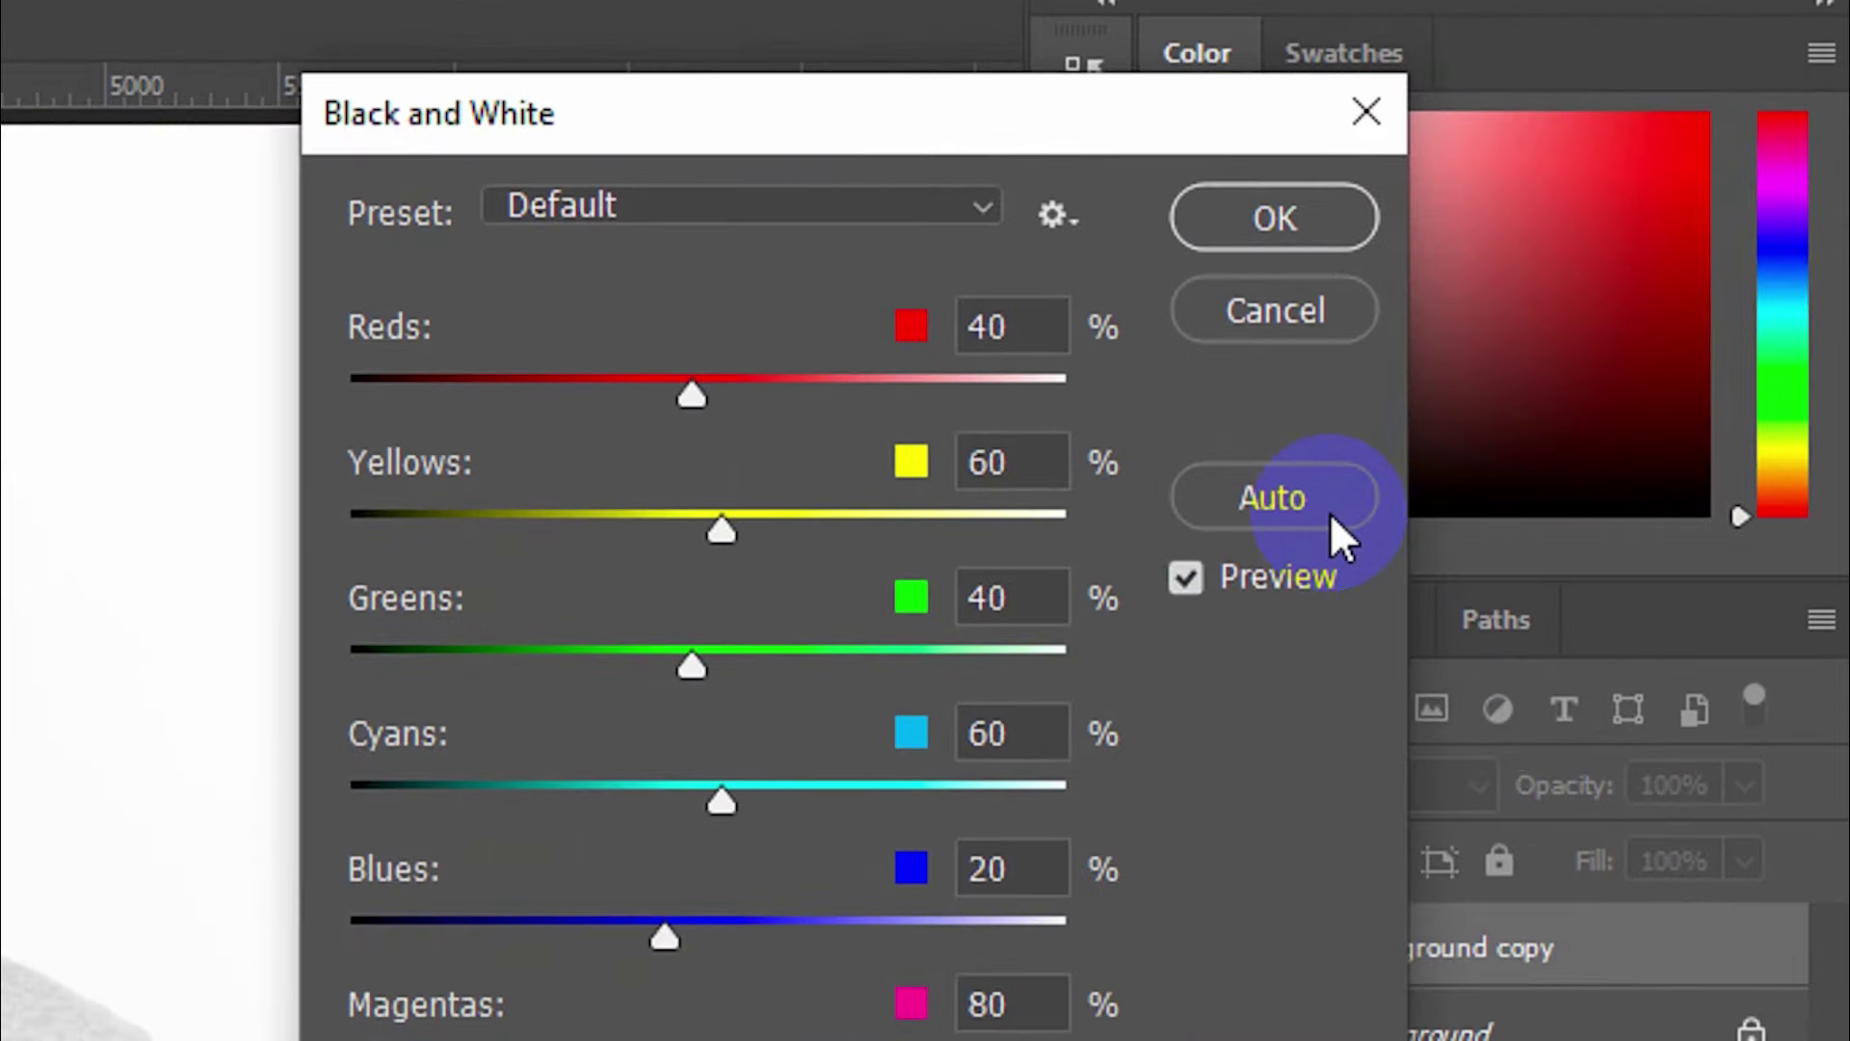
click(1590, 350)
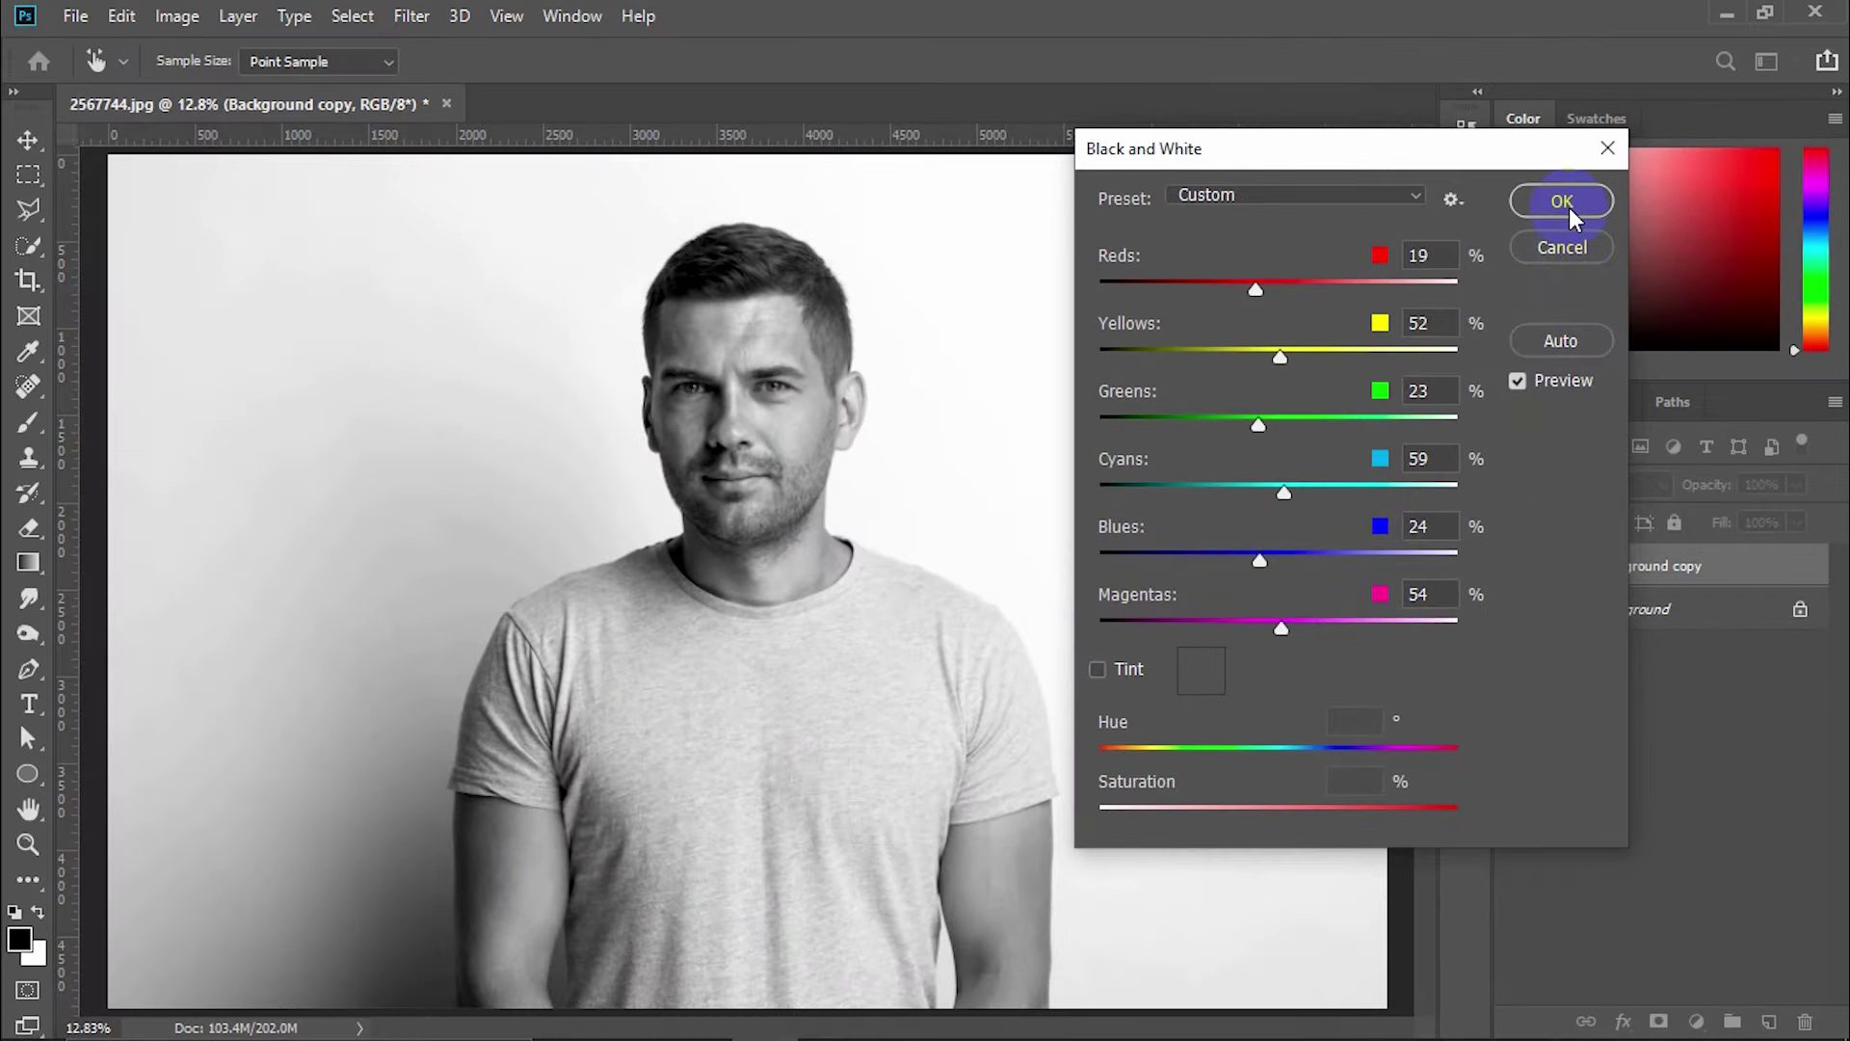
click(1561, 201)
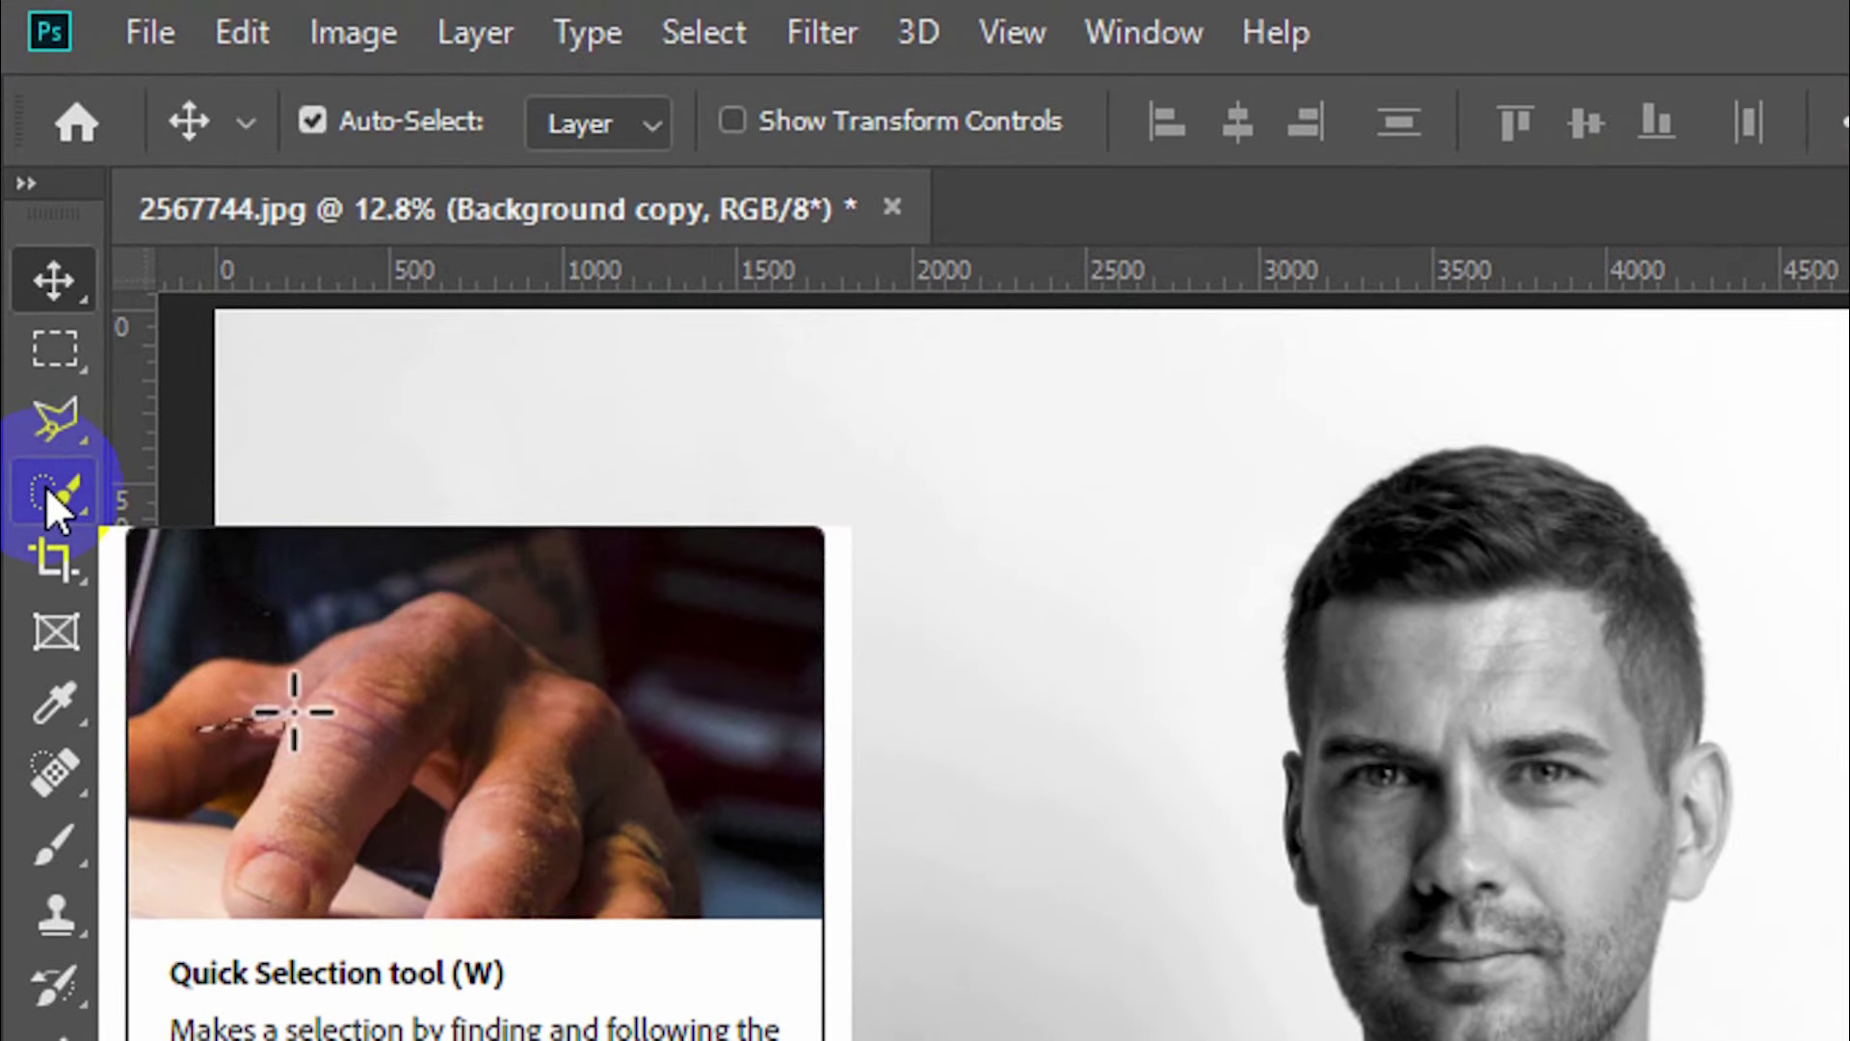
With Quick Selection active, select the man via Select Subject and enter Select and Mask
click(24, 249)
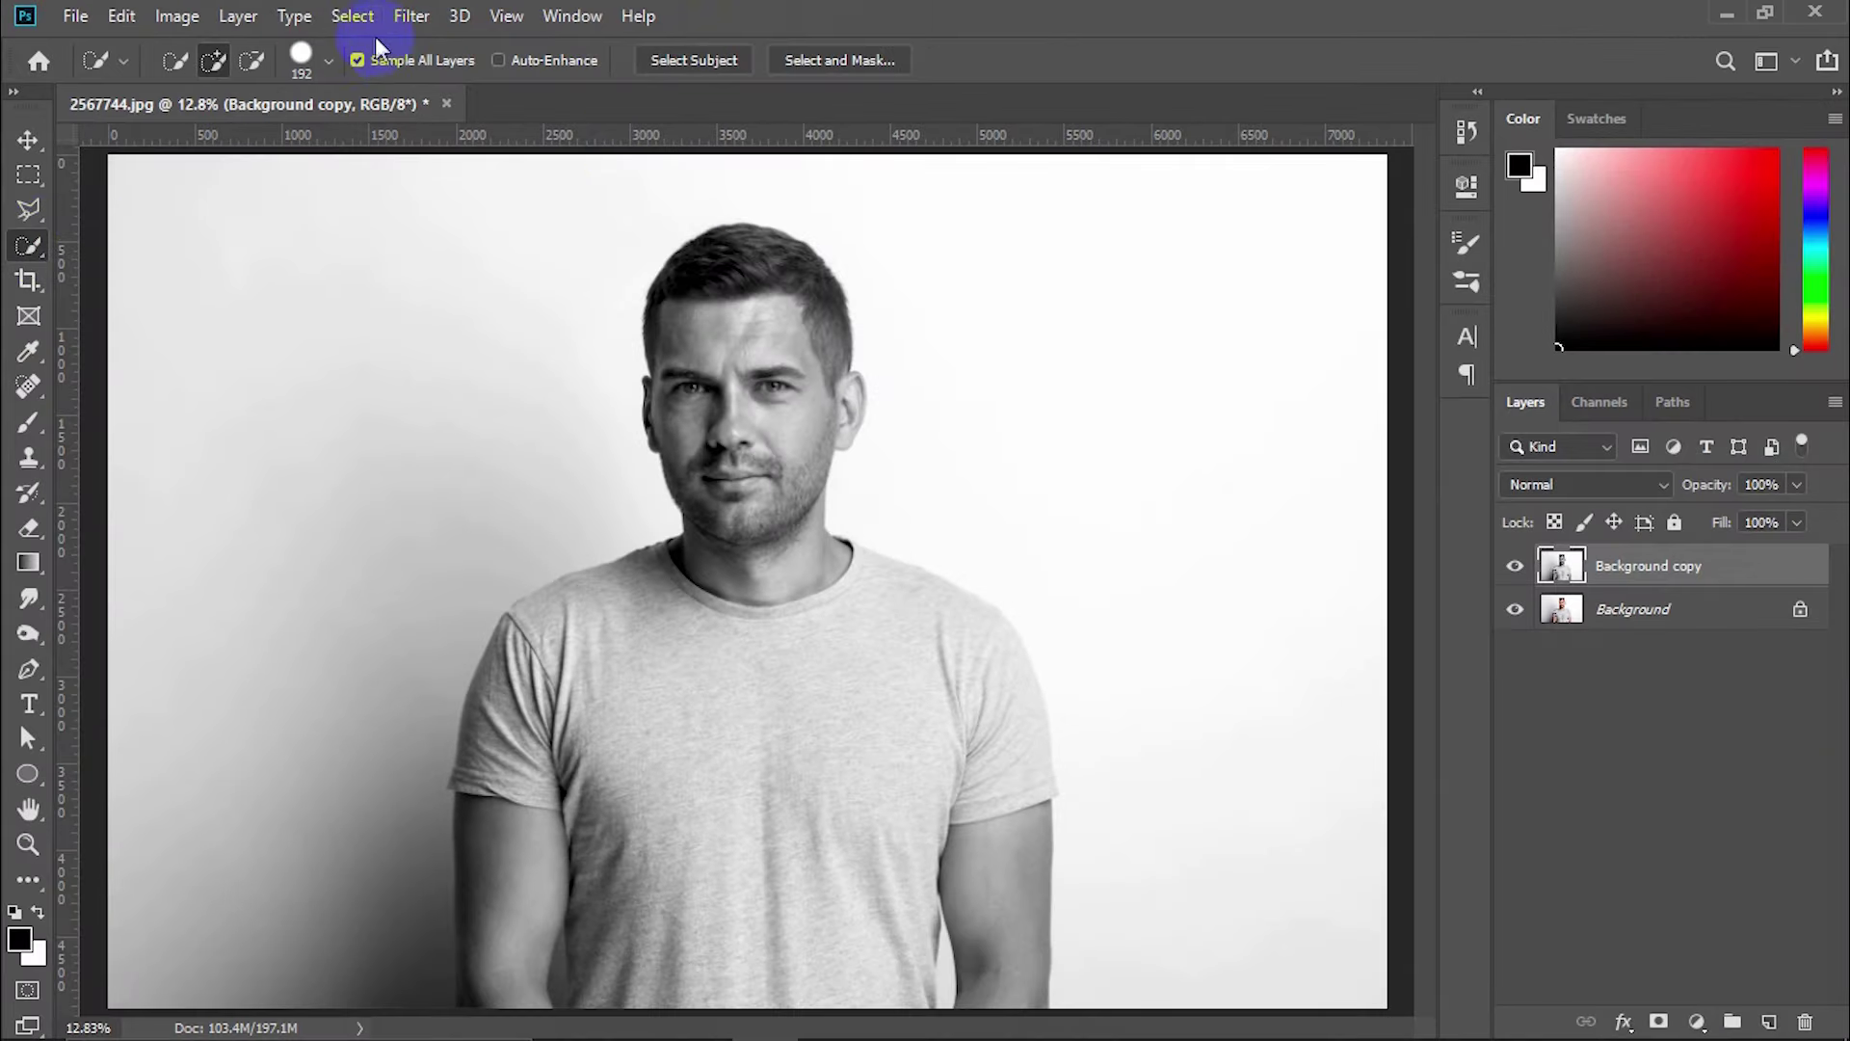
click(359, 17)
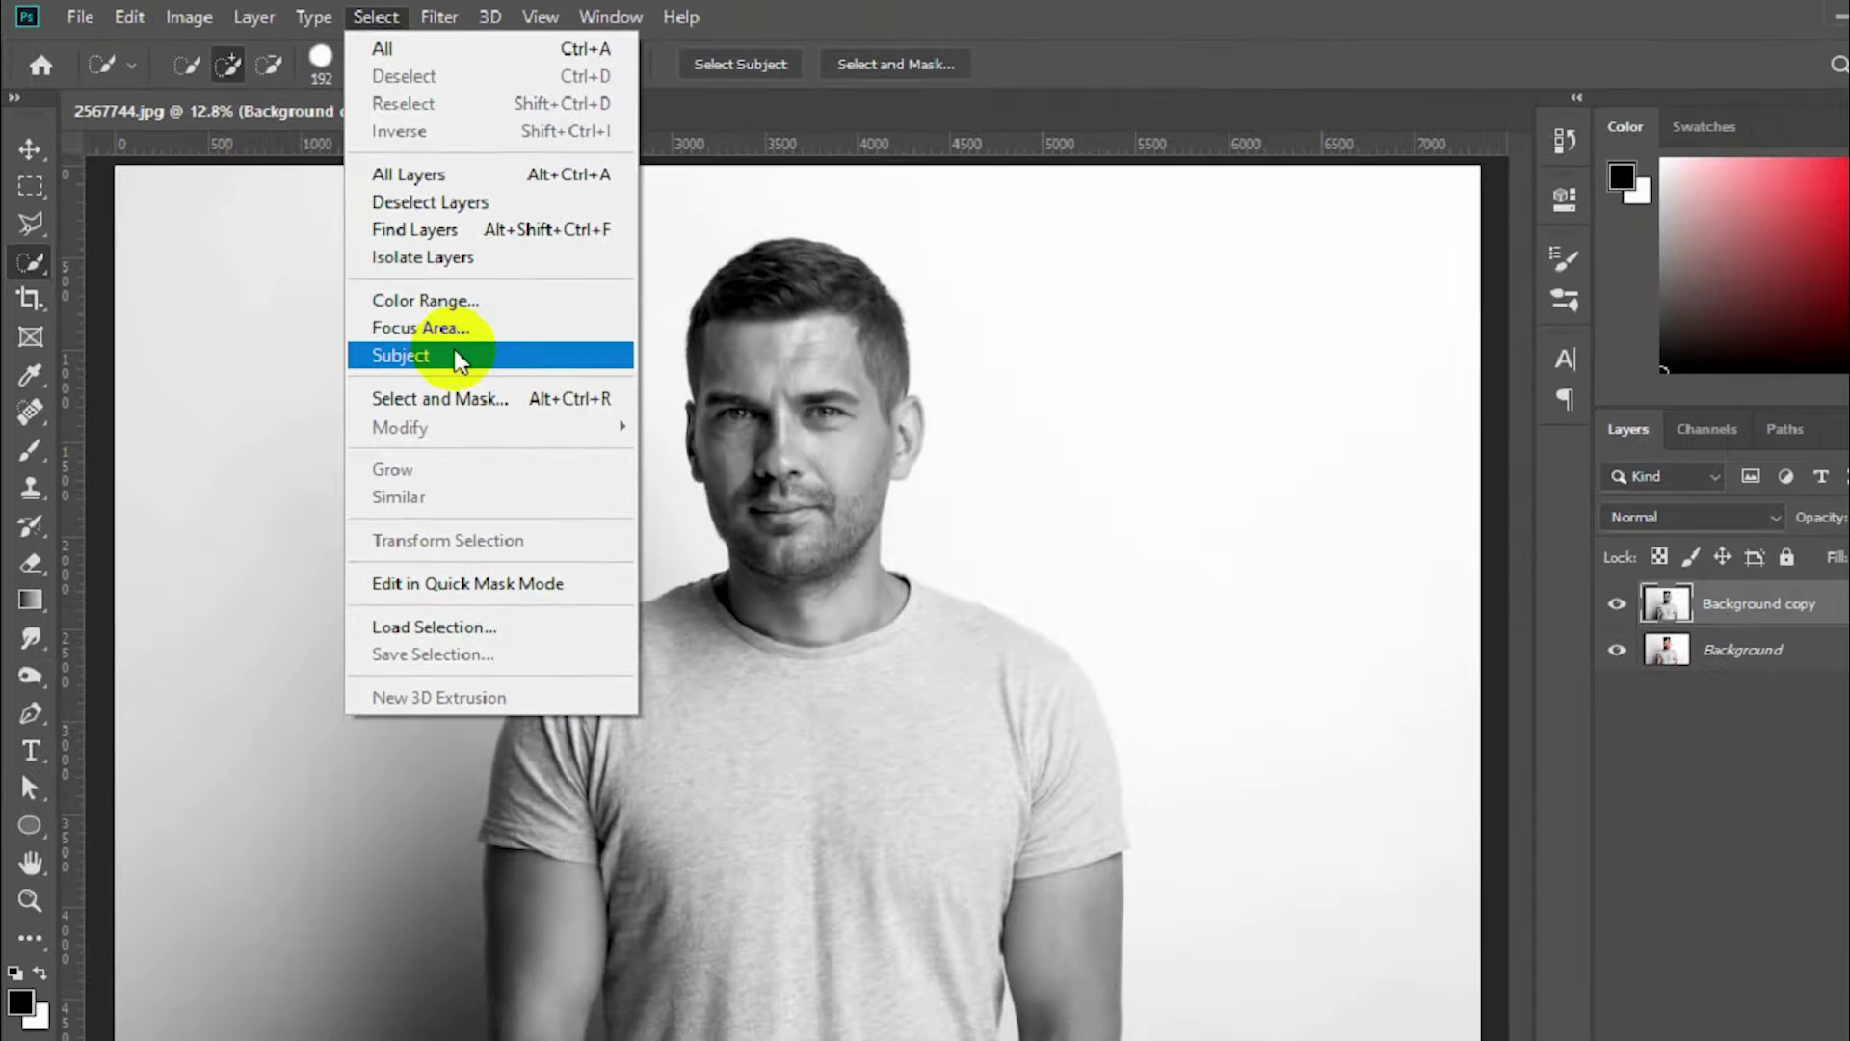
click(425, 330)
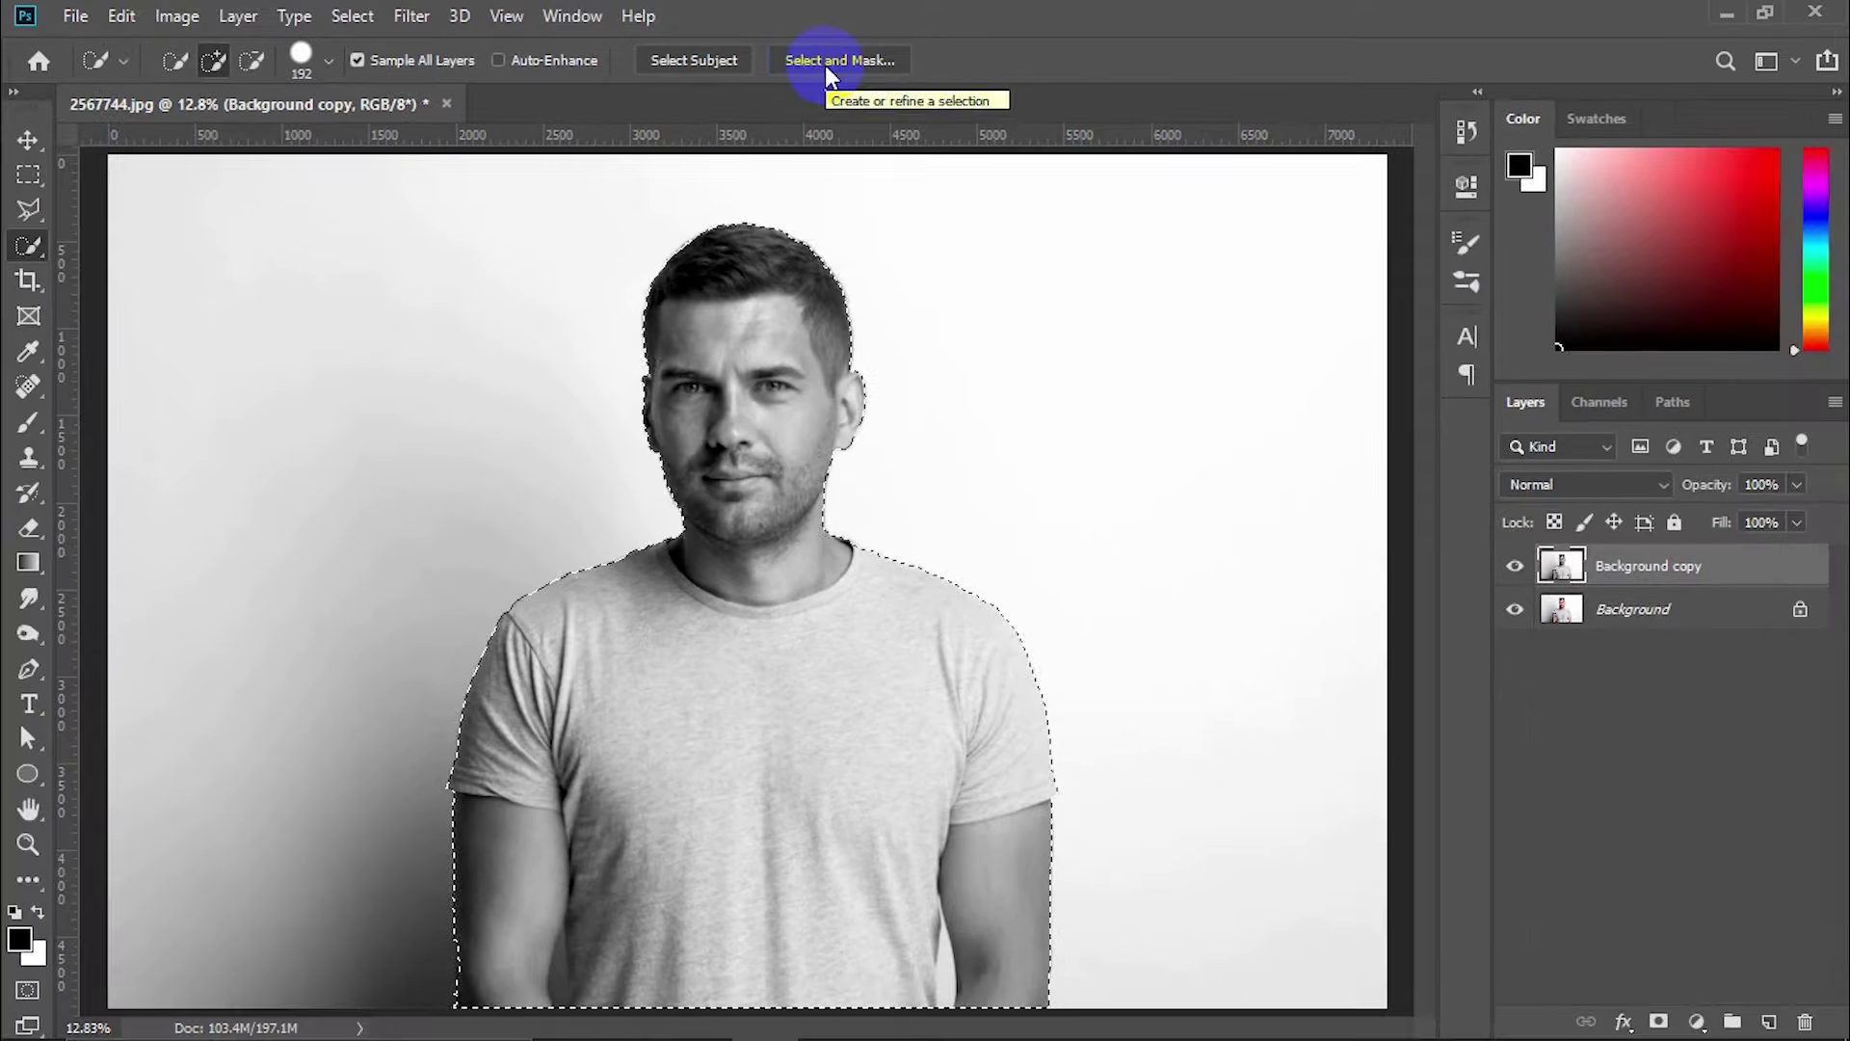
click(825, 64)
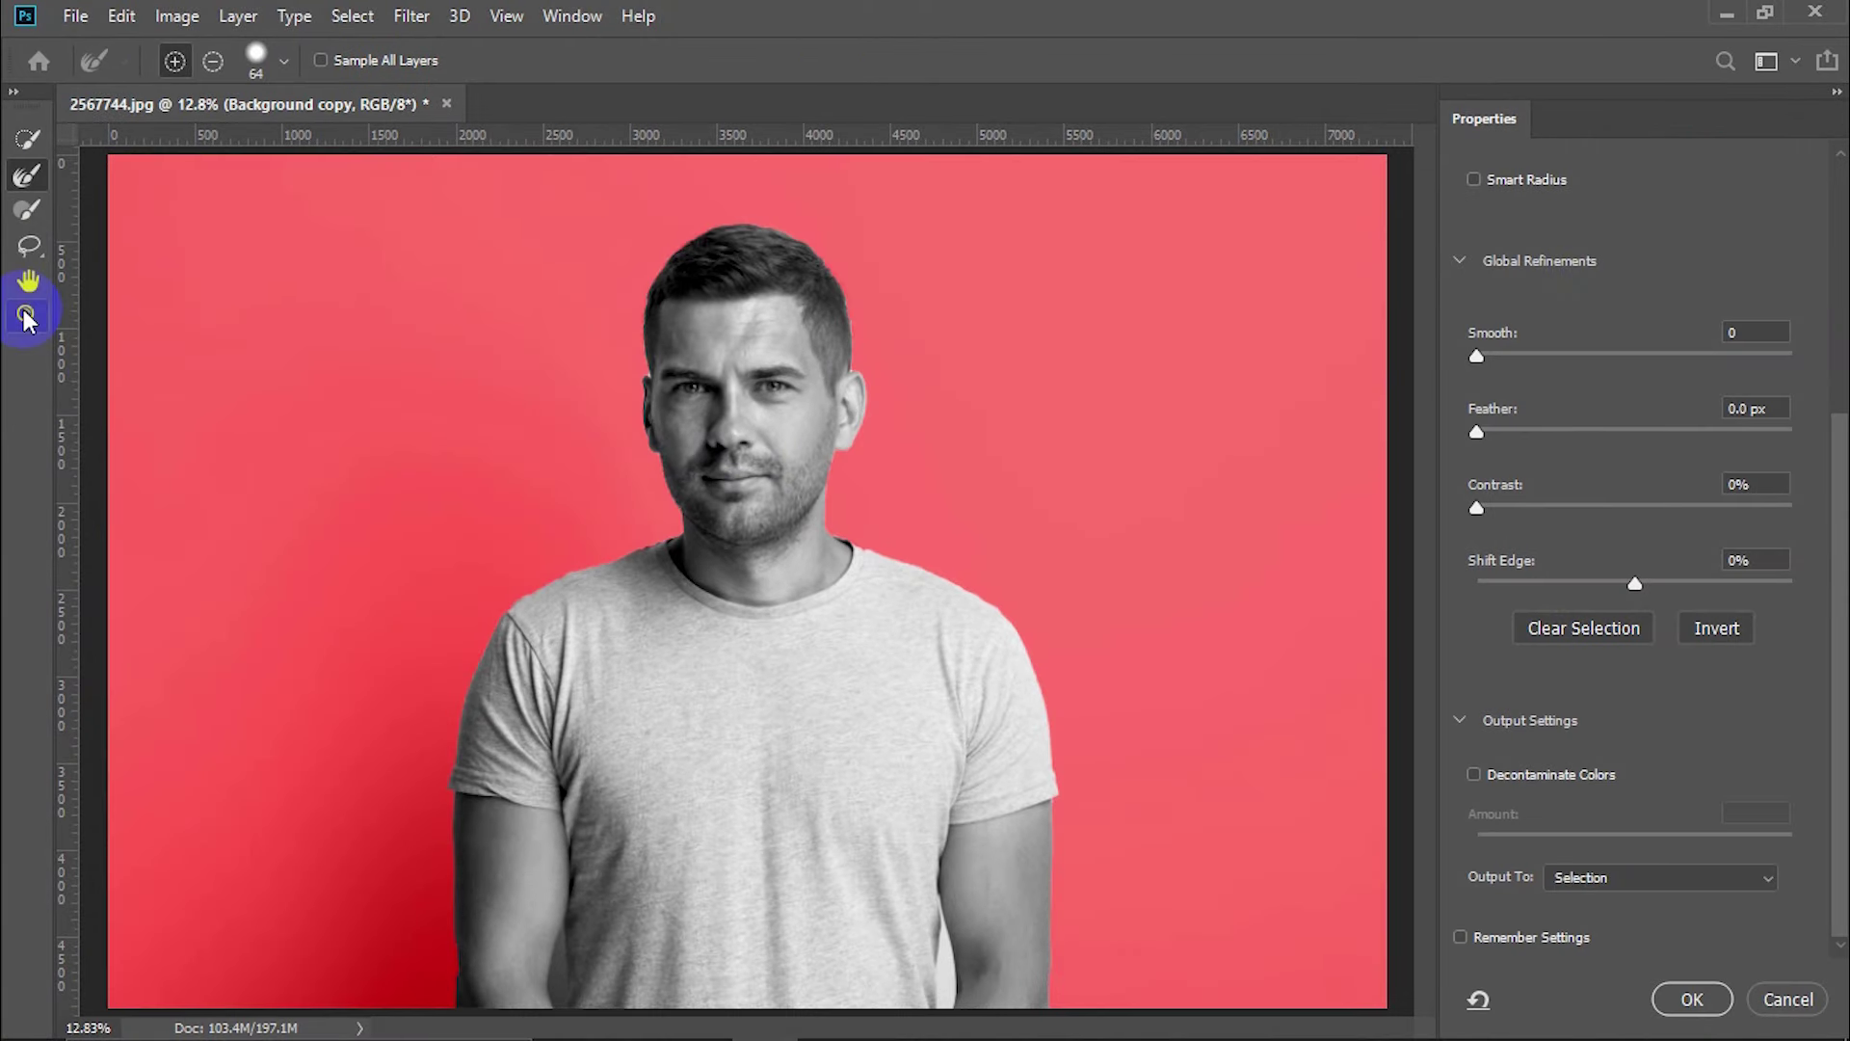
Zoom in on the face and set the Refine Edge Brush to about 20 px
click(26, 318)
mouse_move(764, 331)
mouse_down()
mouse_move(880, 437)
mouse_move(847, 475)
mouse_move(594, 698)
mouse_move(385, 703)
mouse_move(412, 673)
mouse_move(77, 248)
mouse_up()
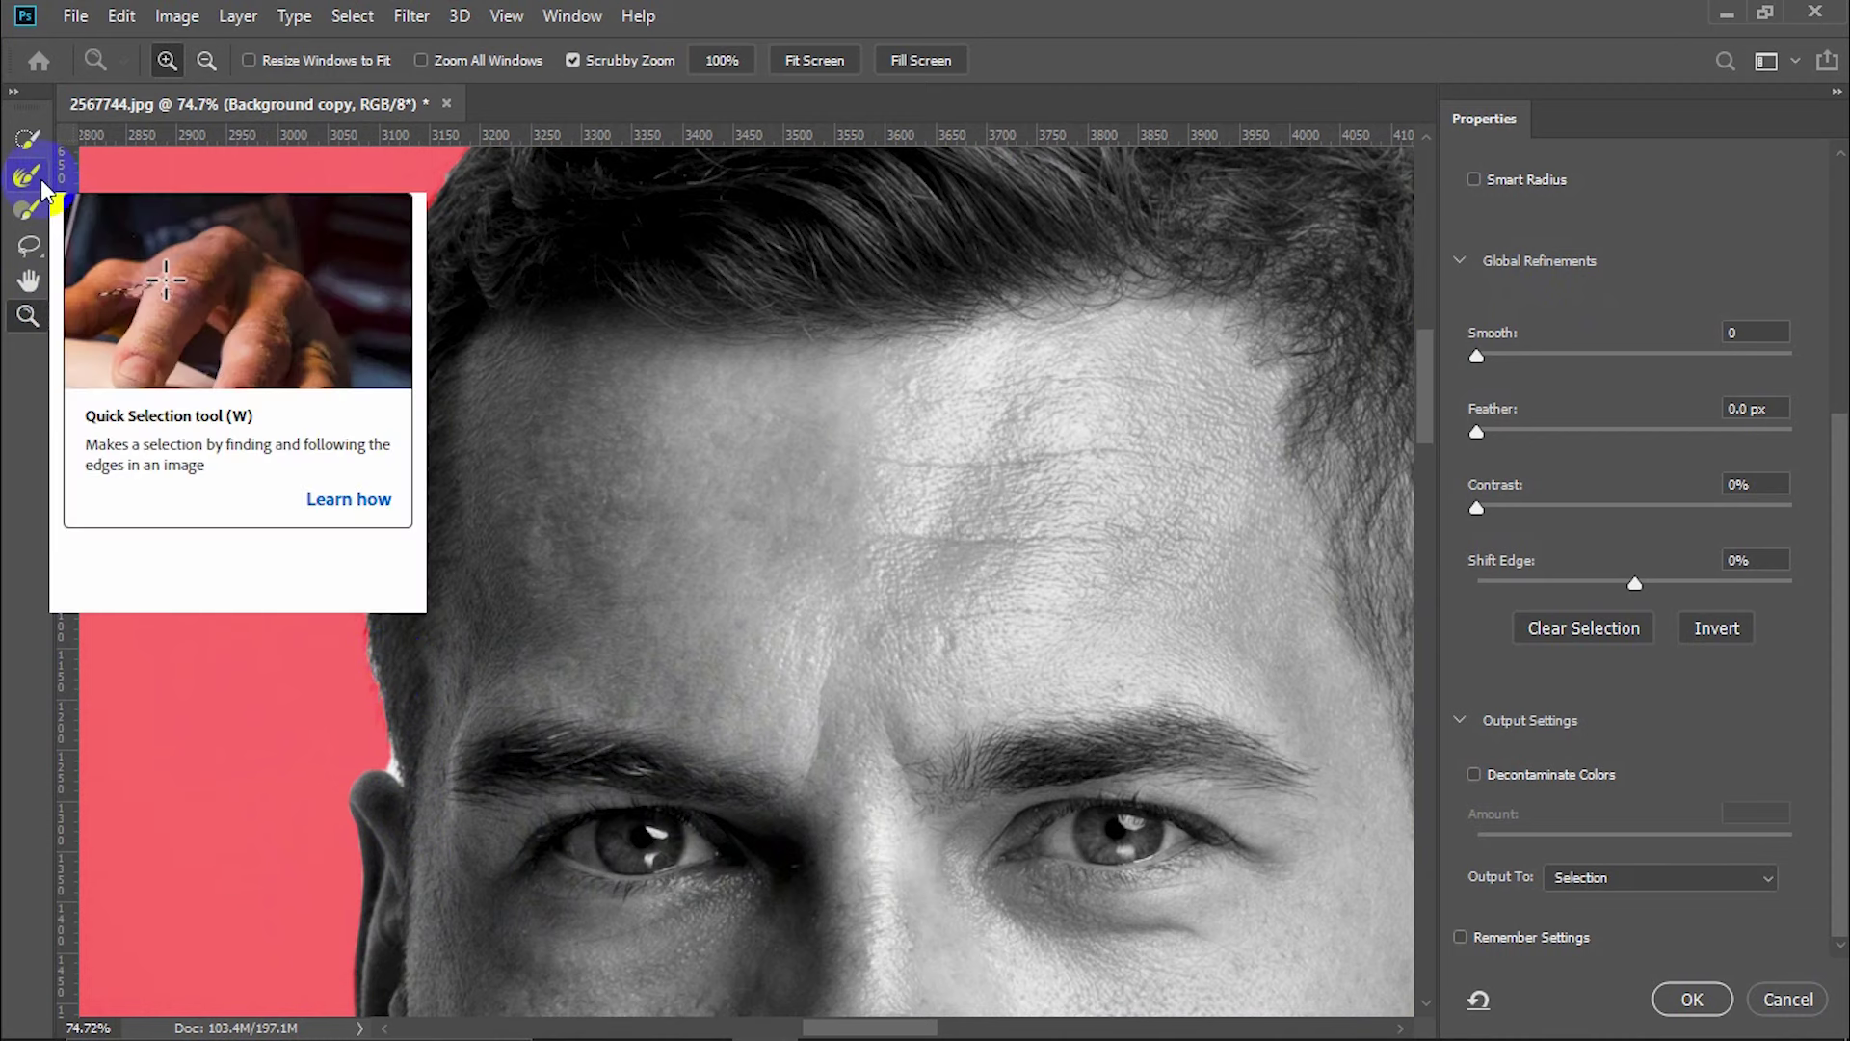
click(43, 186)
click(285, 64)
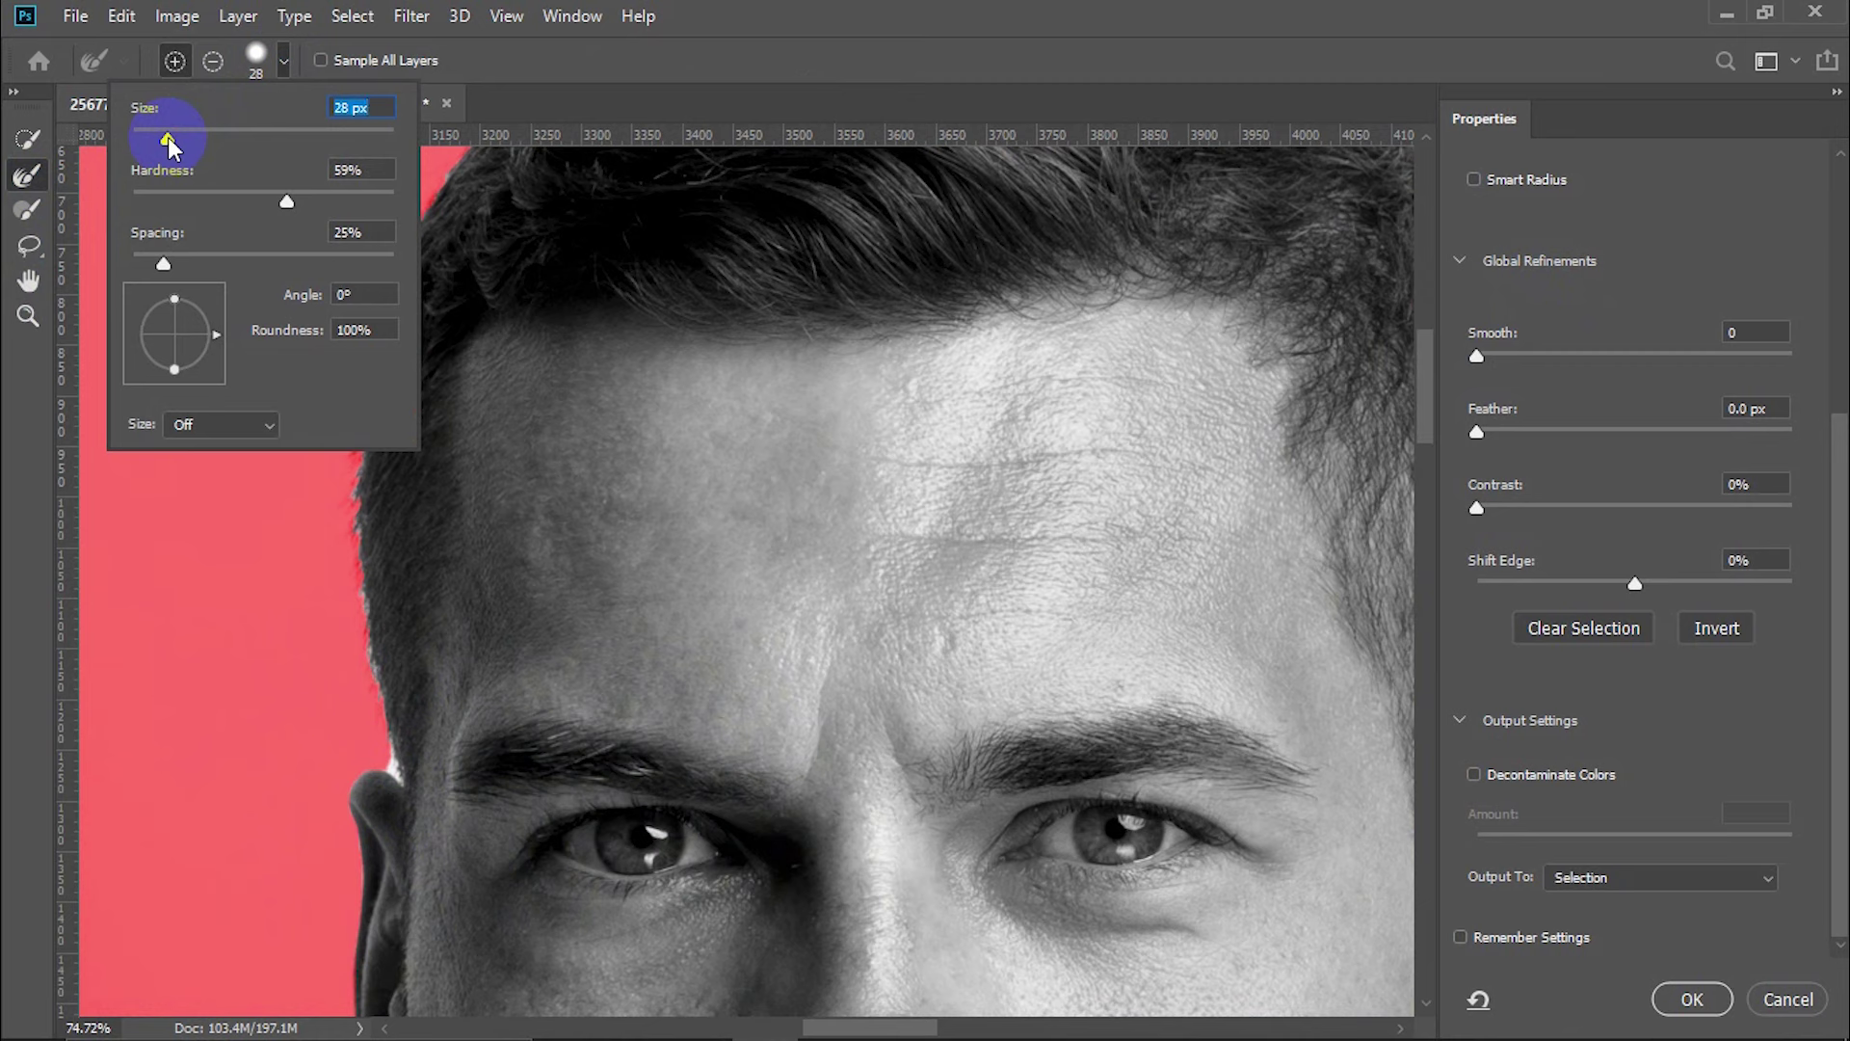
click(906, 33)
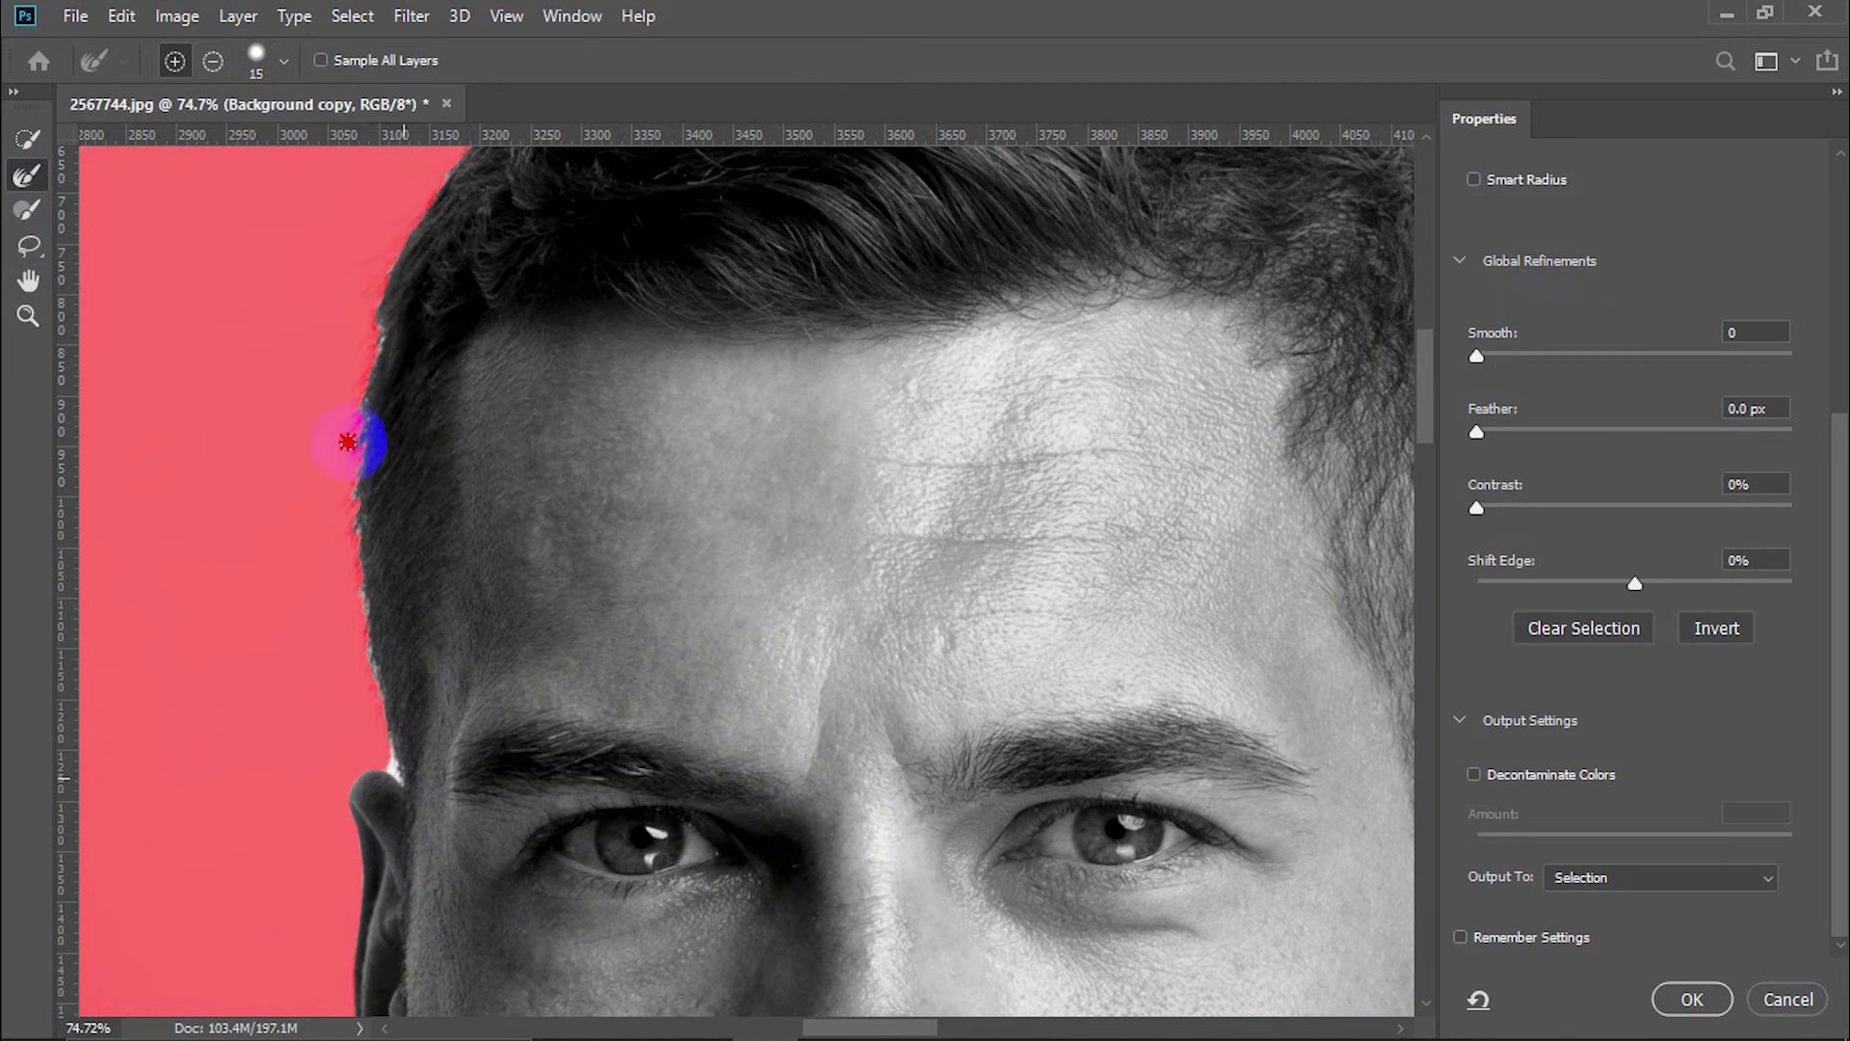
Refine the selection along the right edge of the hair
scroll(382, 313, down, 1)
scroll(442, 611, up, 2)
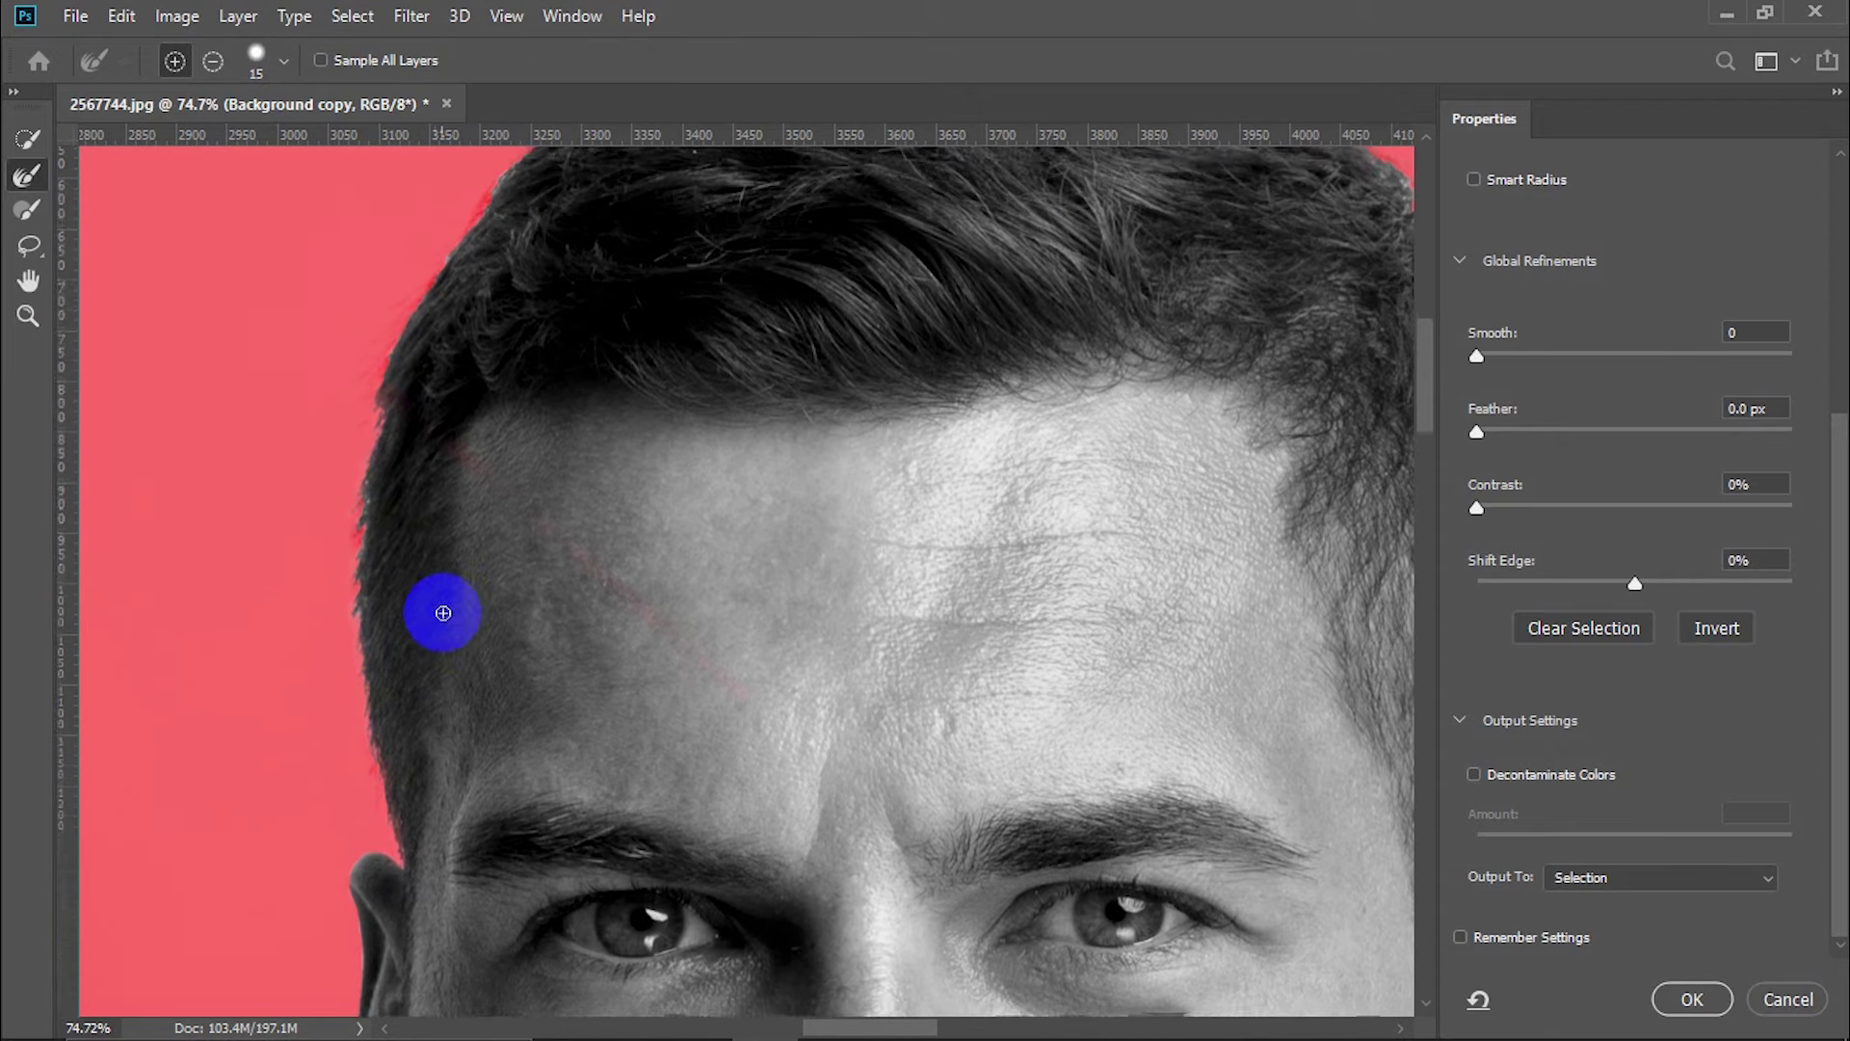
scroll(558, 648, up, 2)
scroll(874, 683, up, 1)
scroll(922, 601, right, 3)
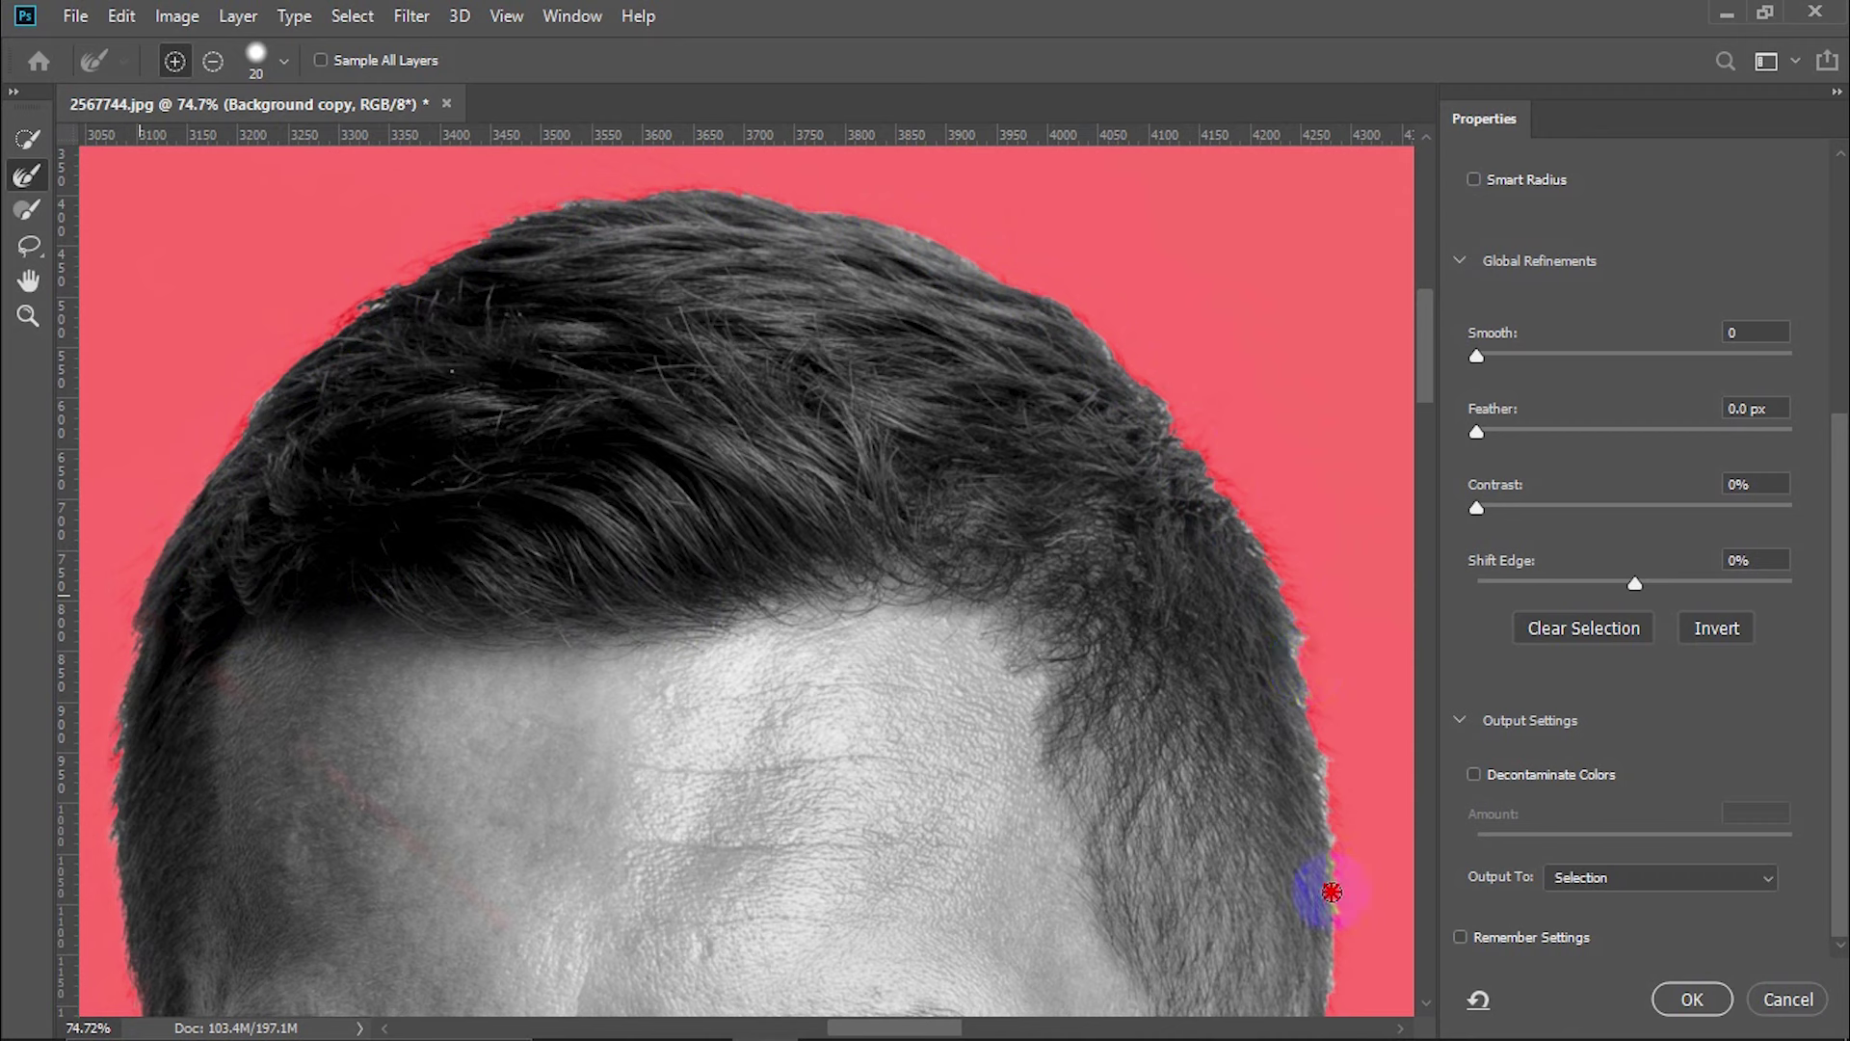
mouse_move(1336, 1003)
mouse_down()
mouse_move(1185, 648)
mouse_move(1292, 615)
mouse_up()
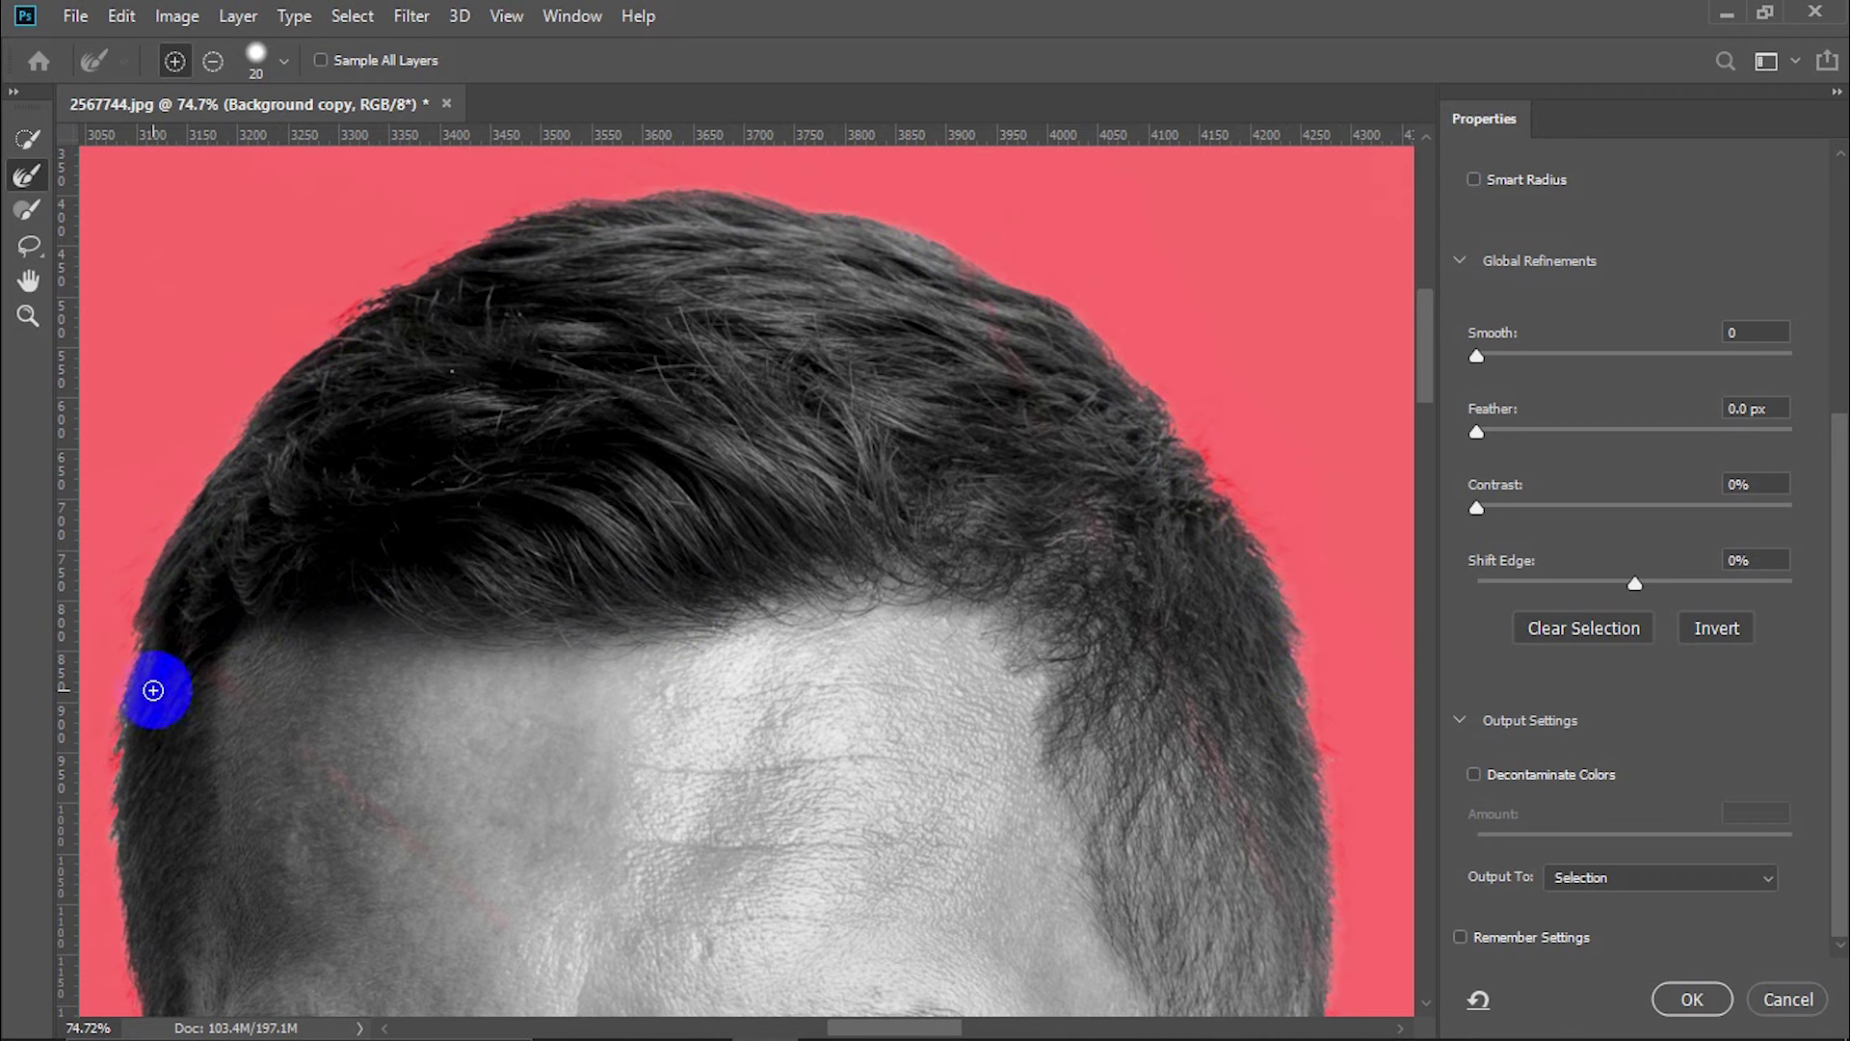
Lower the Select and Mask overlay opacity to 25%
scroll(813, 318, down, 3)
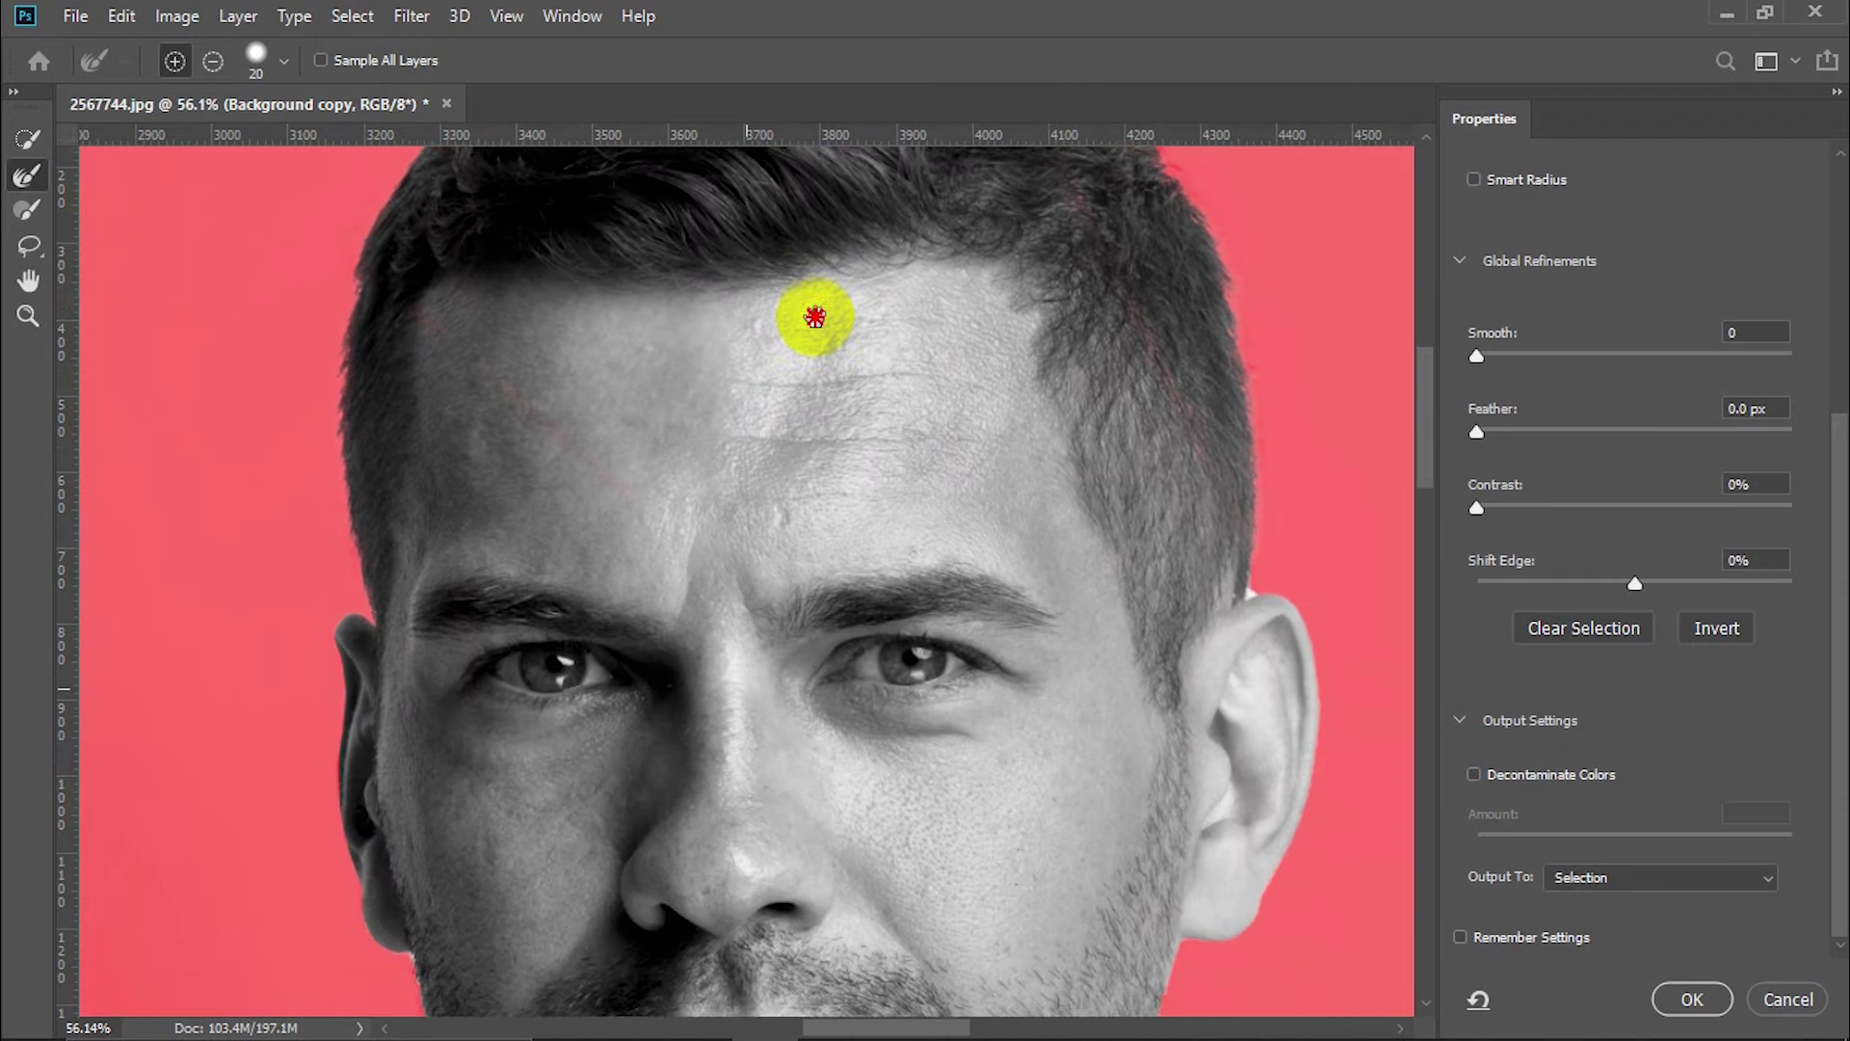
scroll(1306, 557, up, 3)
scroll(1216, 575, up, 2)
scroll(1205, 539, down, 3)
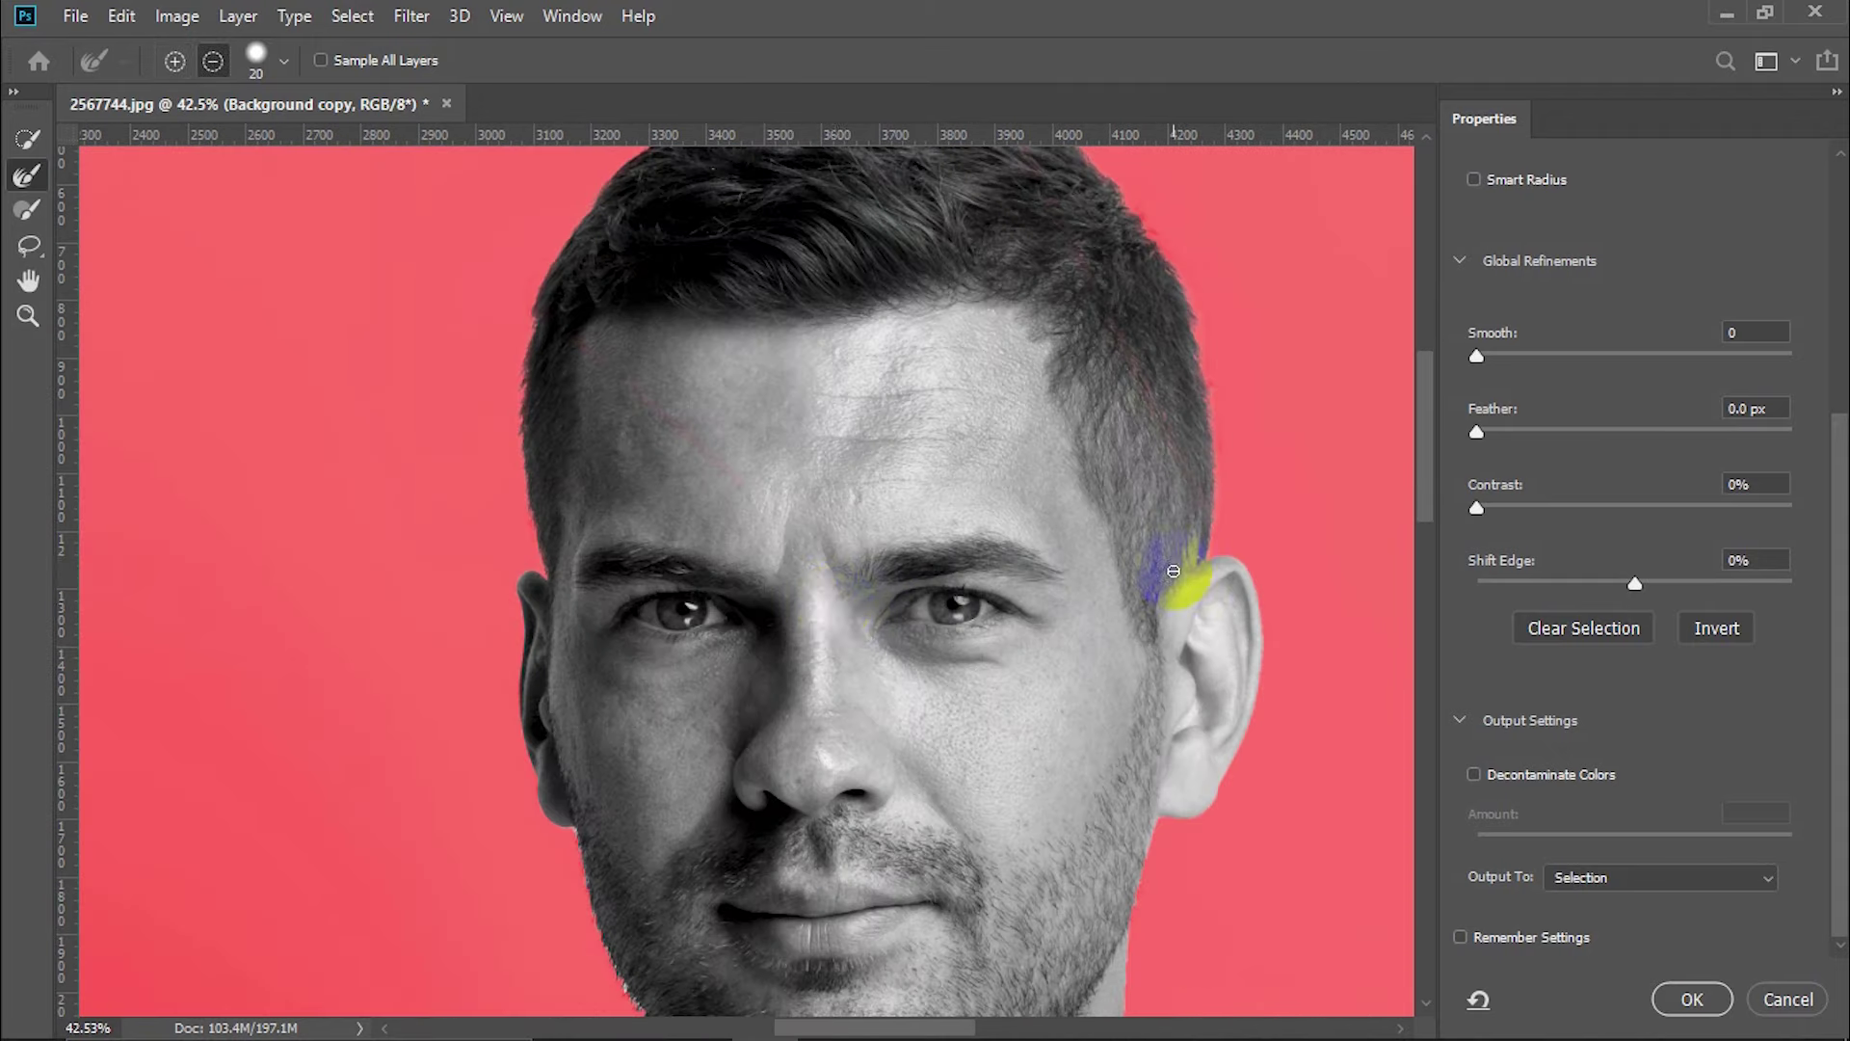
scroll(722, 674, up, 2)
scroll(537, 590, up, 2)
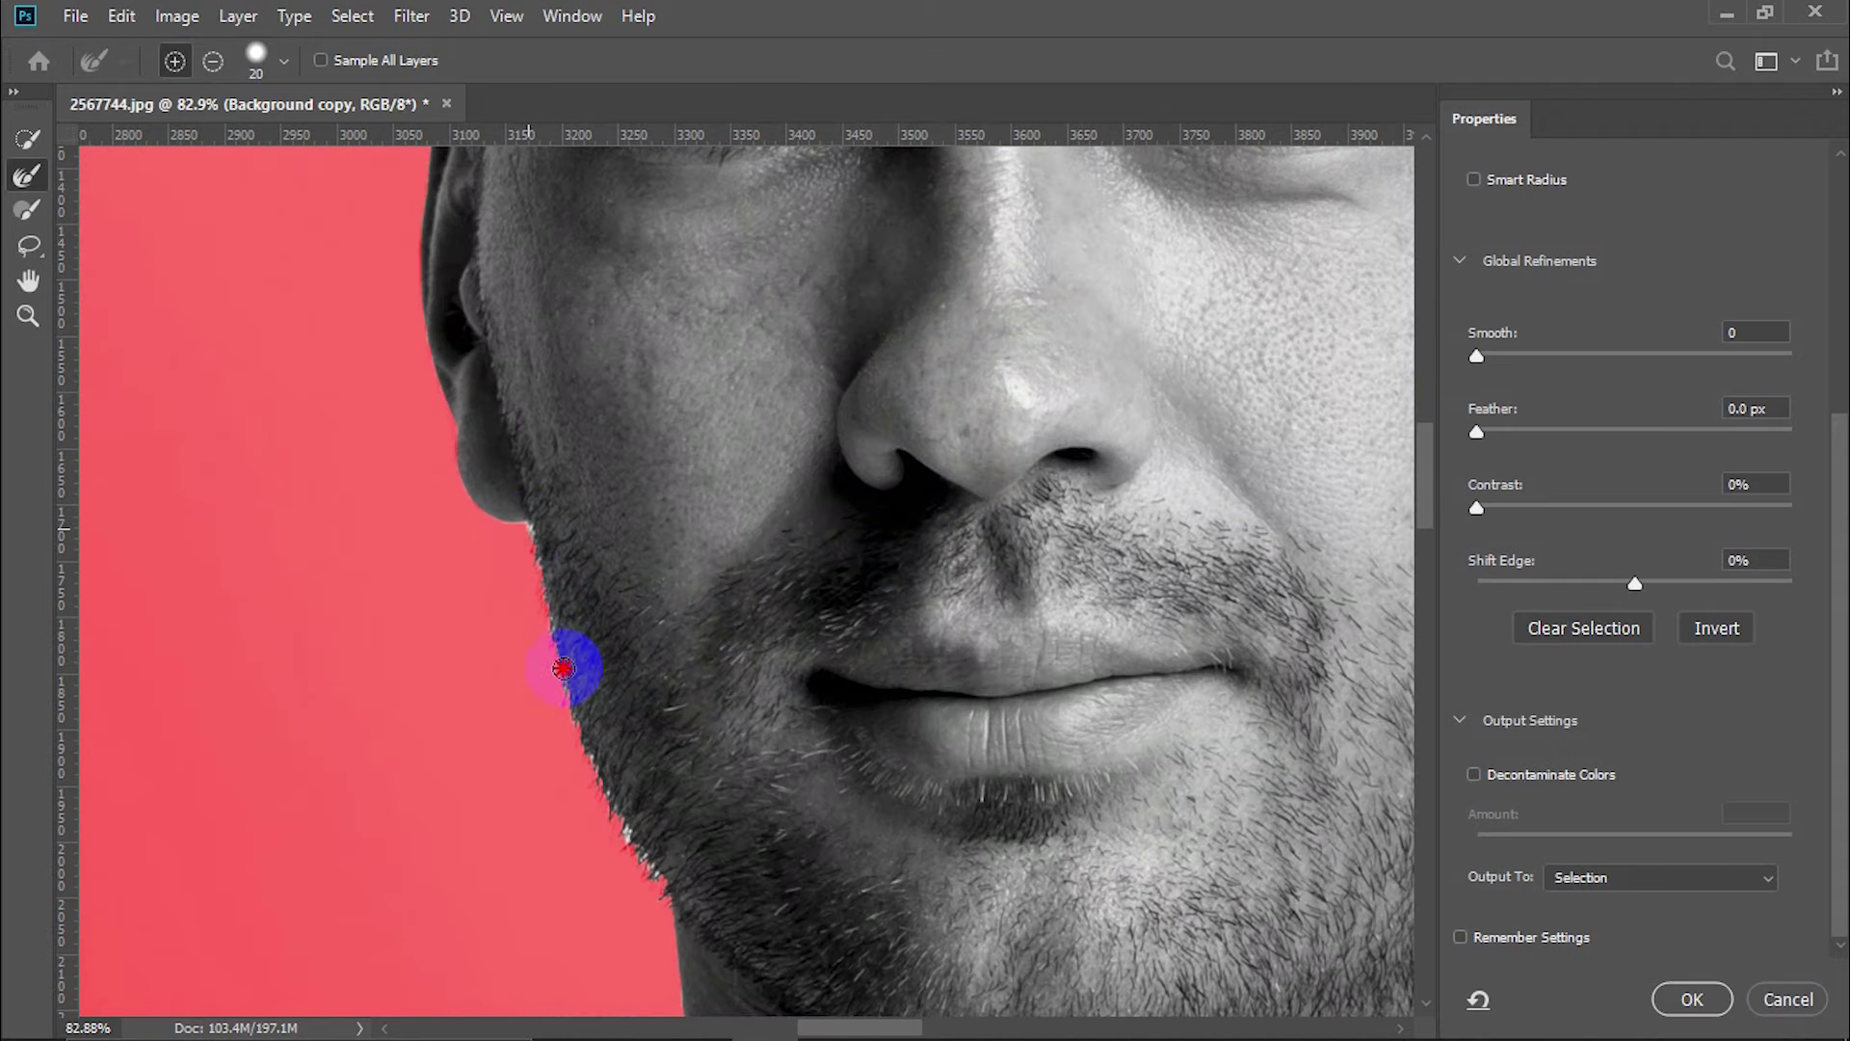
scroll(640, 858, down, 3)
scroll(1267, 726, up, 3)
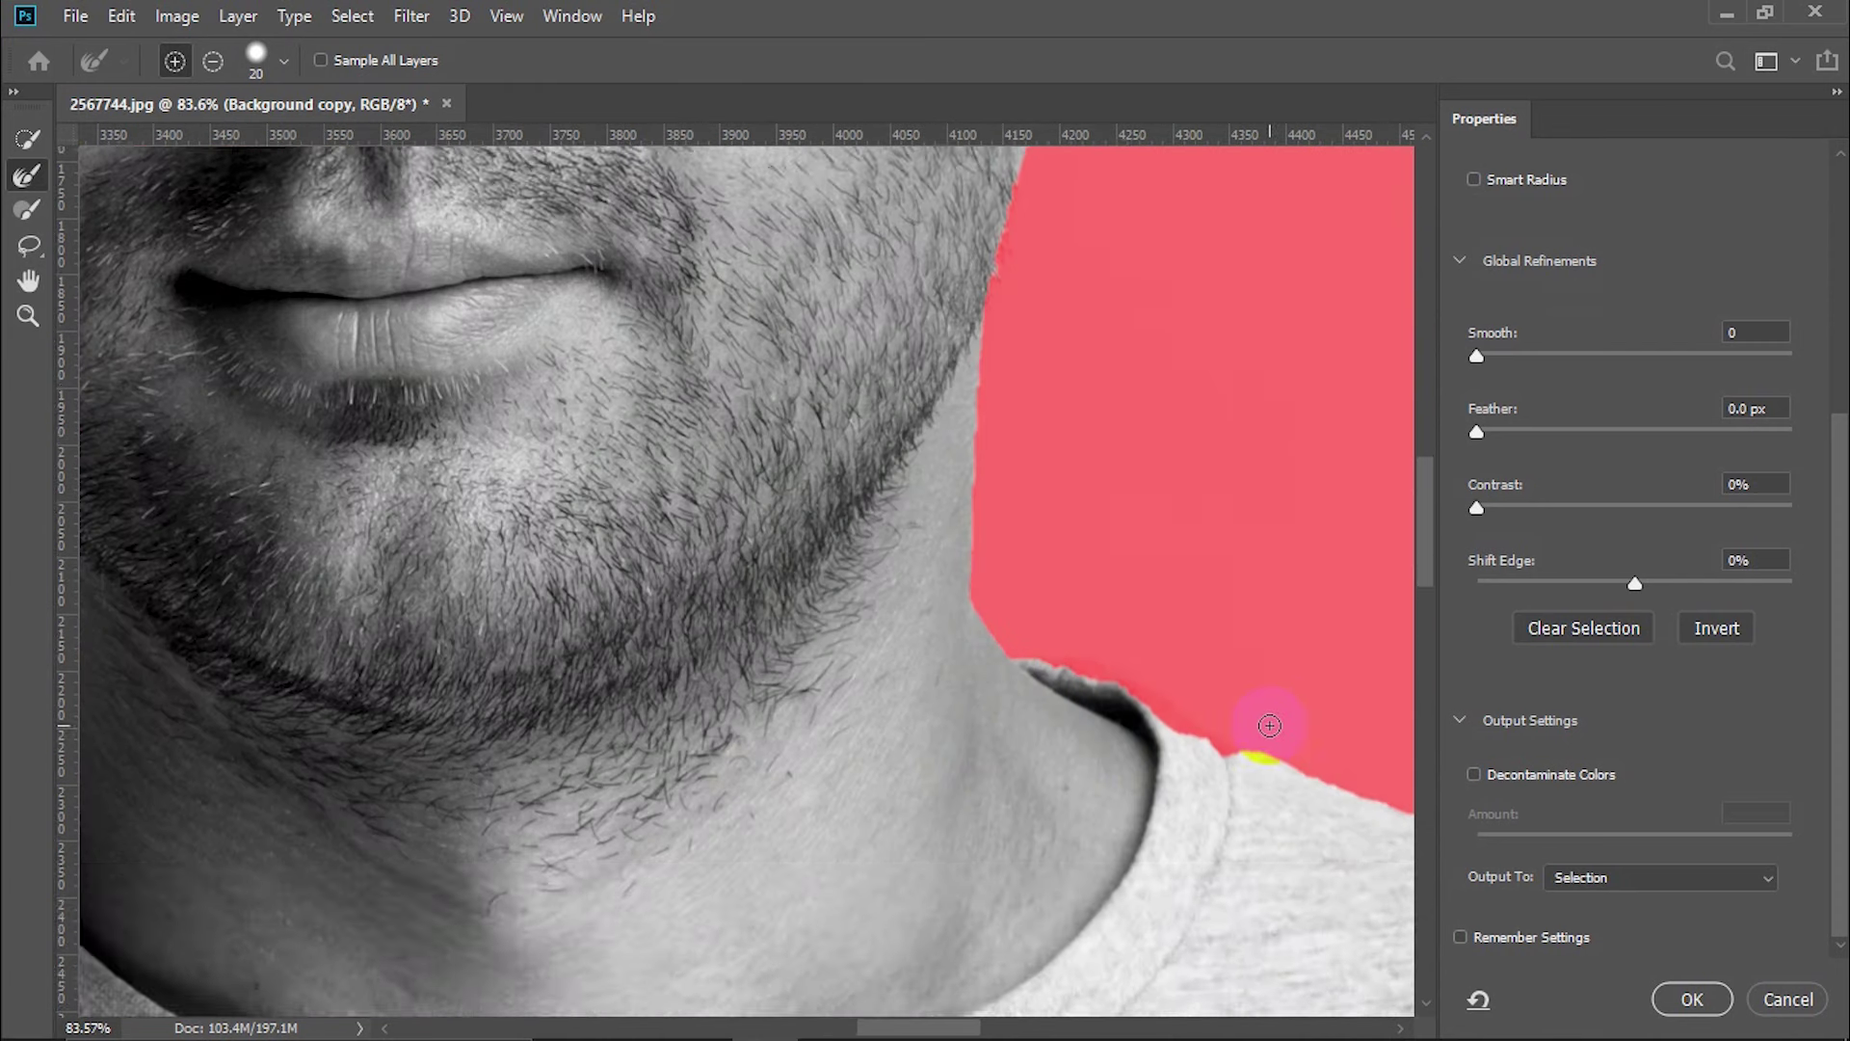
scroll(1350, 628, up, 2)
scroll(1619, 376, up, 5)
drag(1658, 325, 1546, 325)
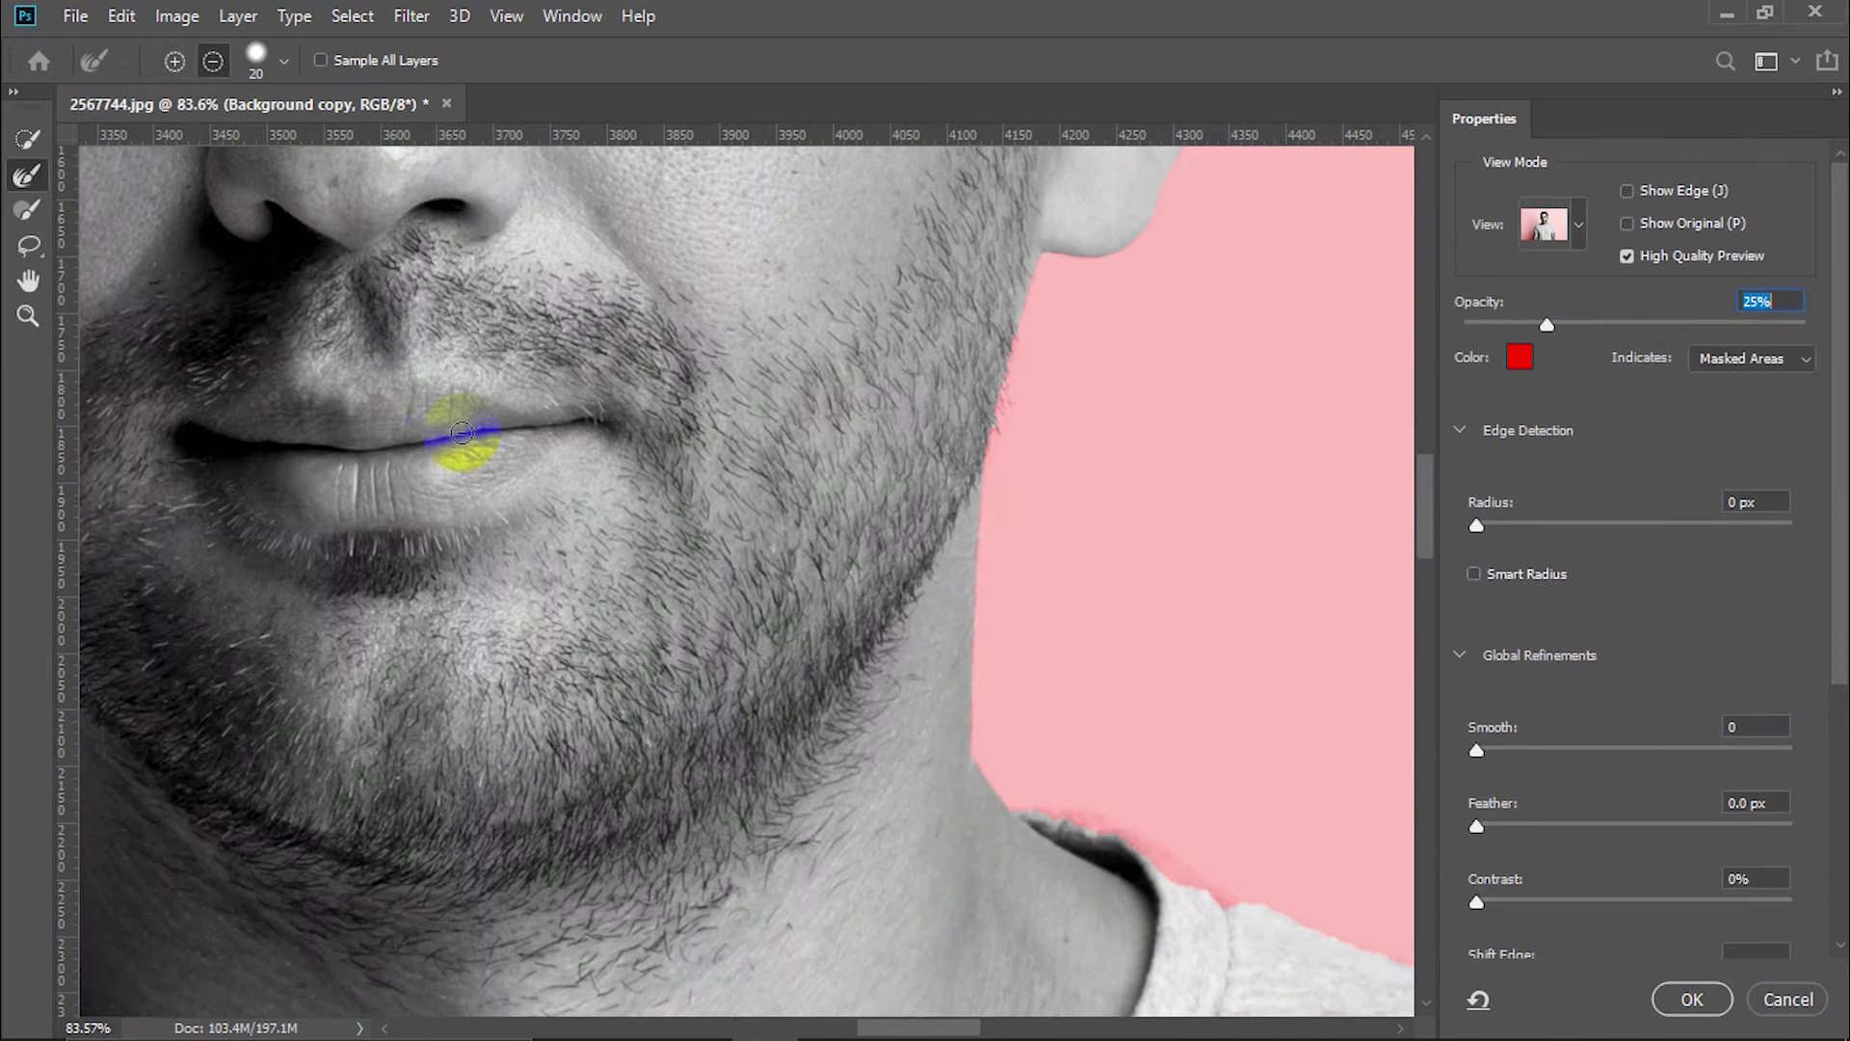
Paint the neck and shoulder edge into the selection, then zoom in on the jaw
click(38, 214)
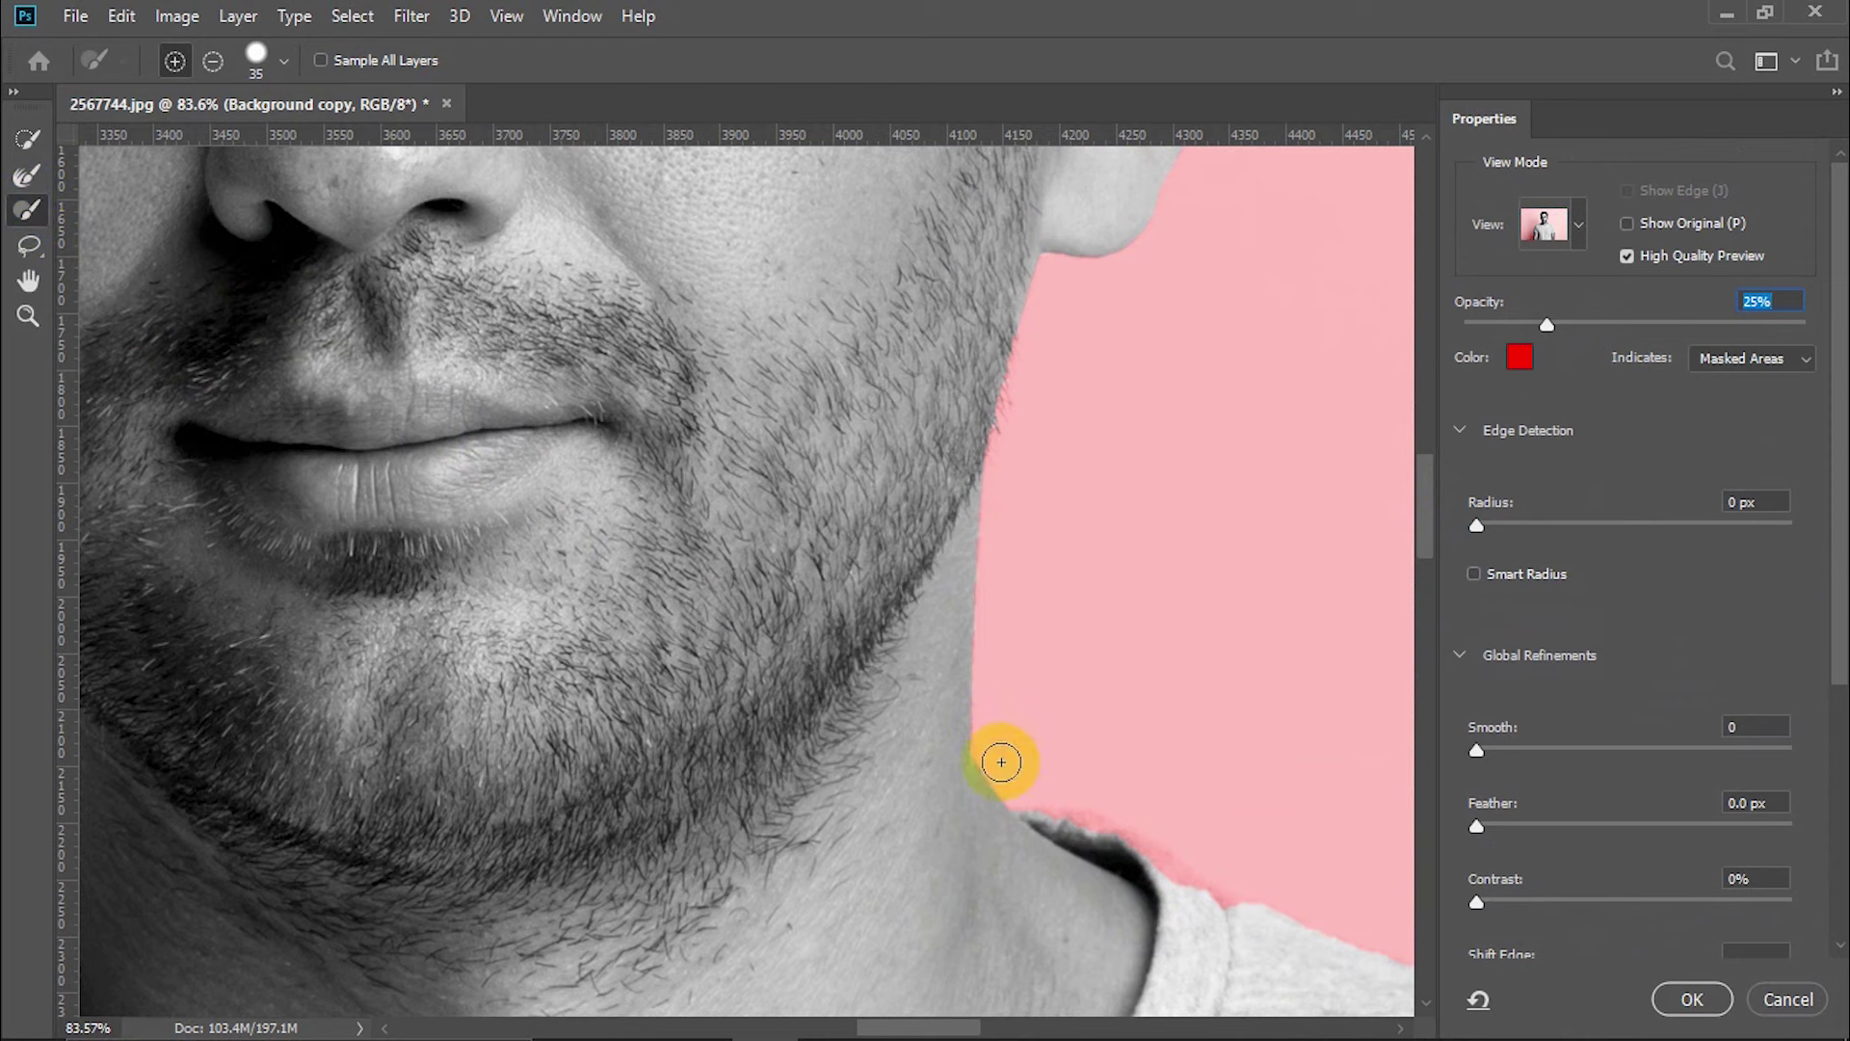
drag(1117, 844, 1207, 906)
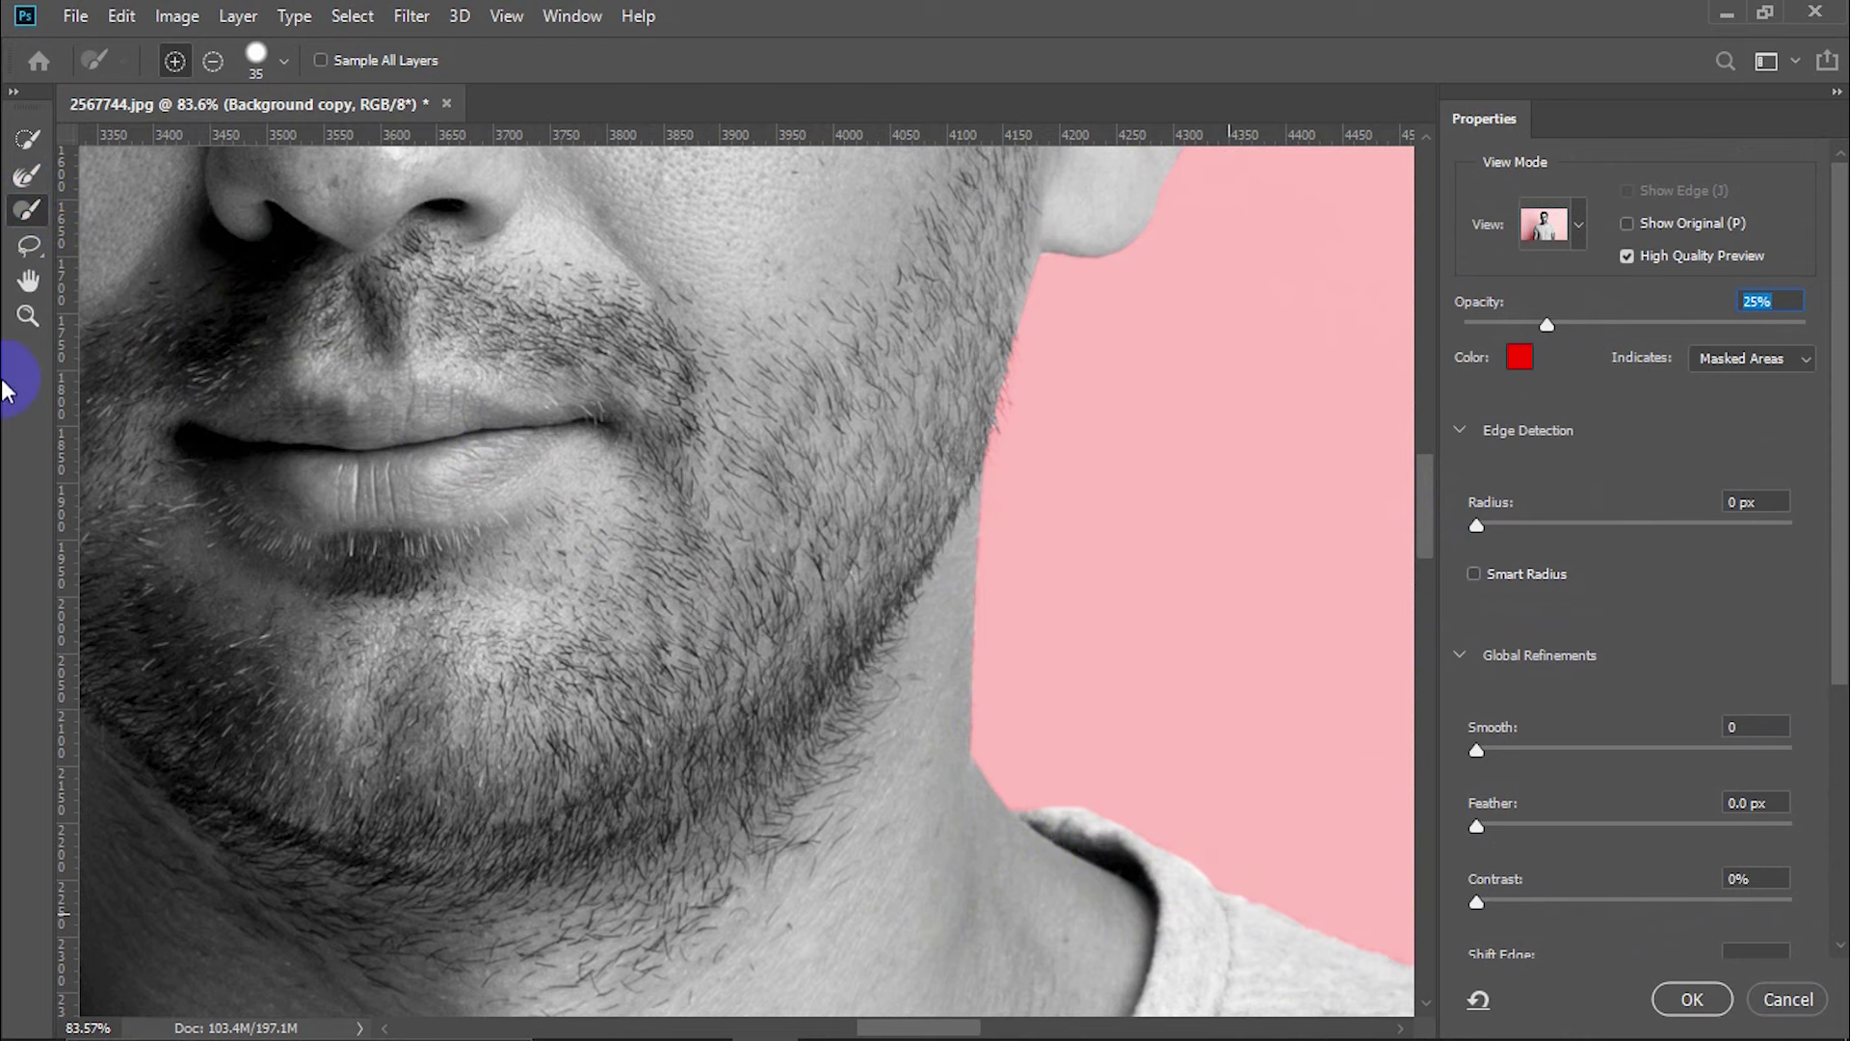
click(26, 328)
drag(641, 578, 867, 496)
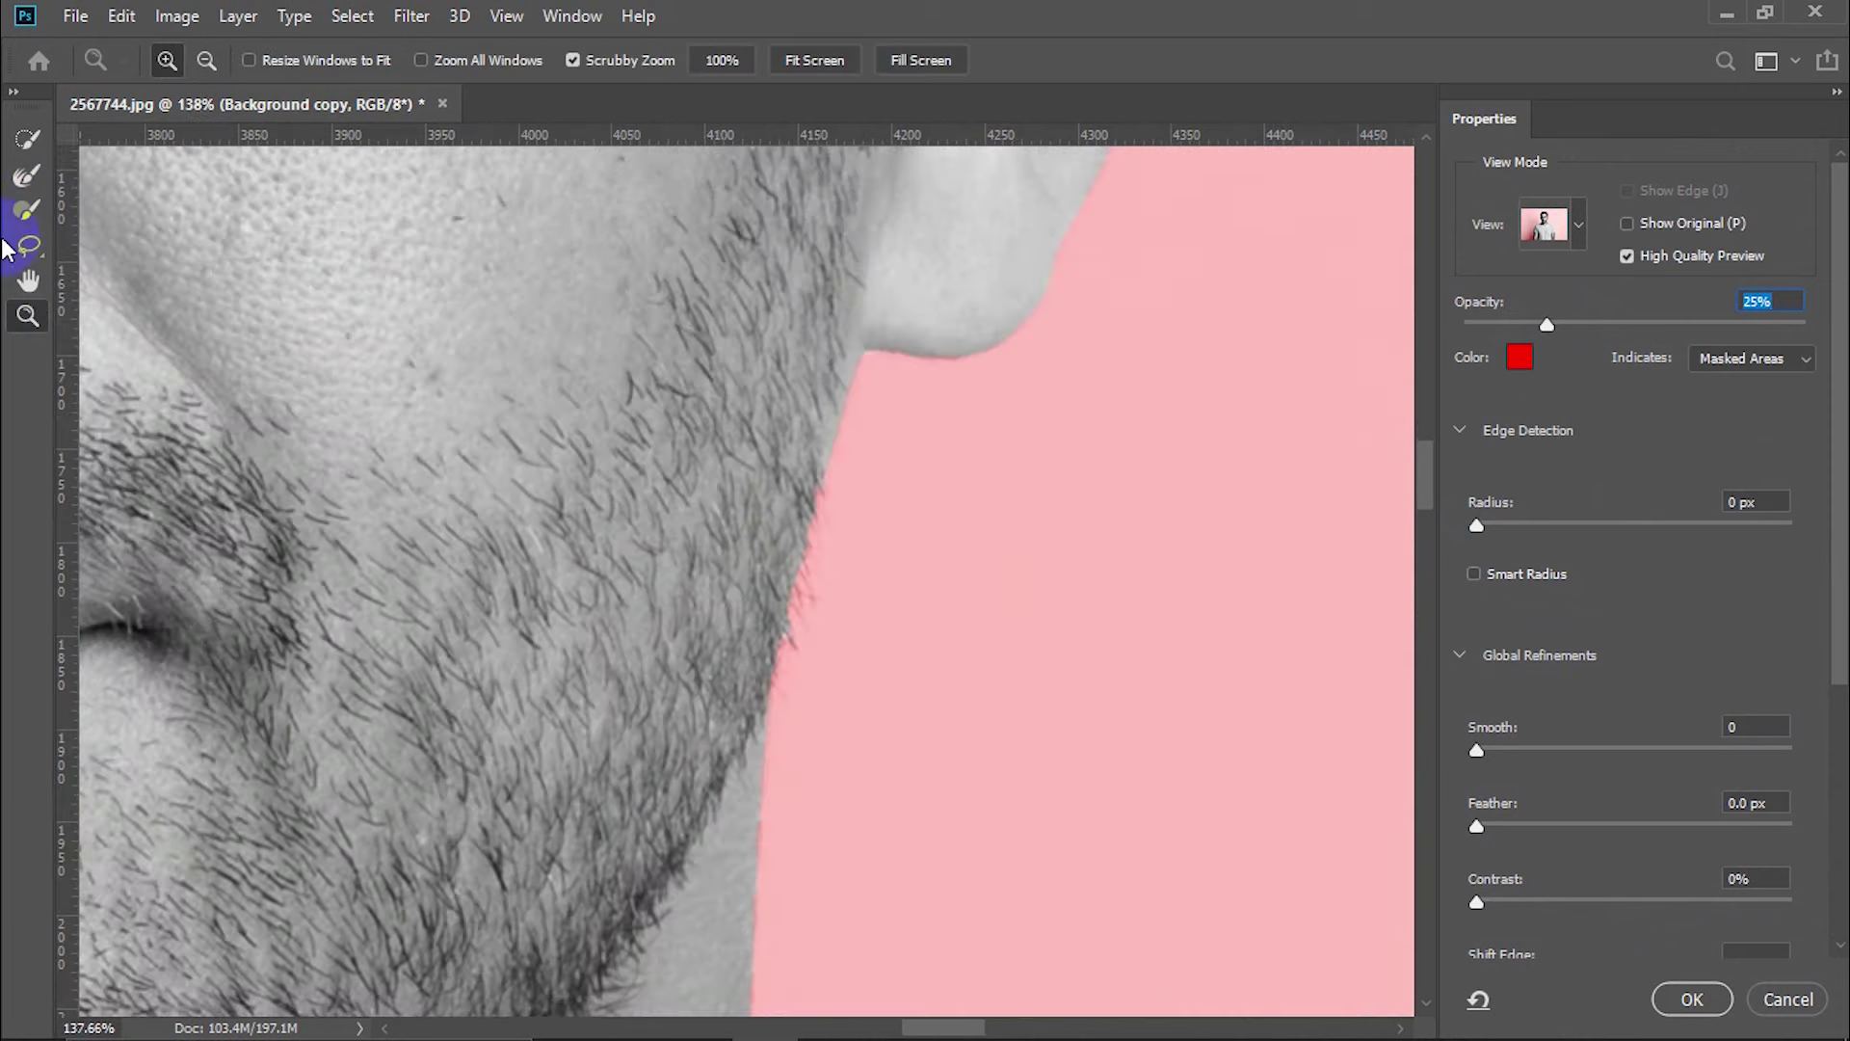
click(26, 181)
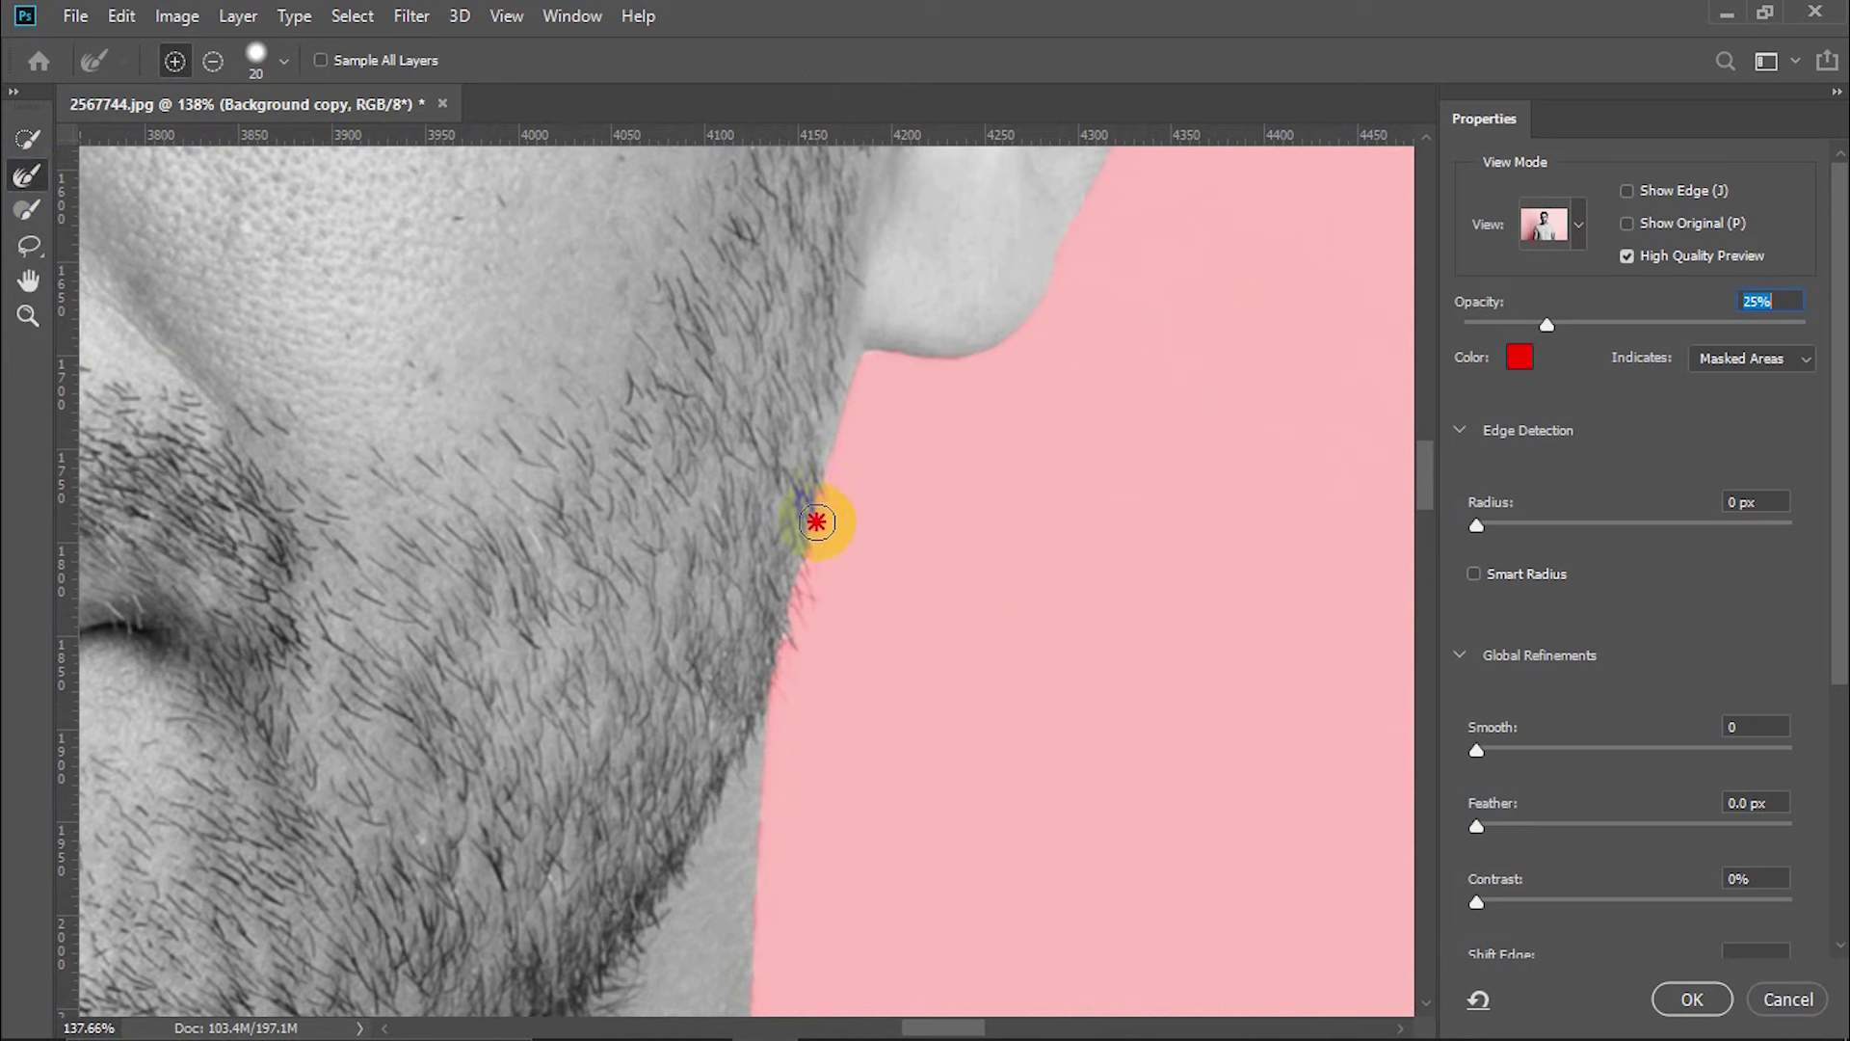
Refine the mask boundary along the shoulder and left arm edge
click(27, 315)
drag(701, 537, 537, 516)
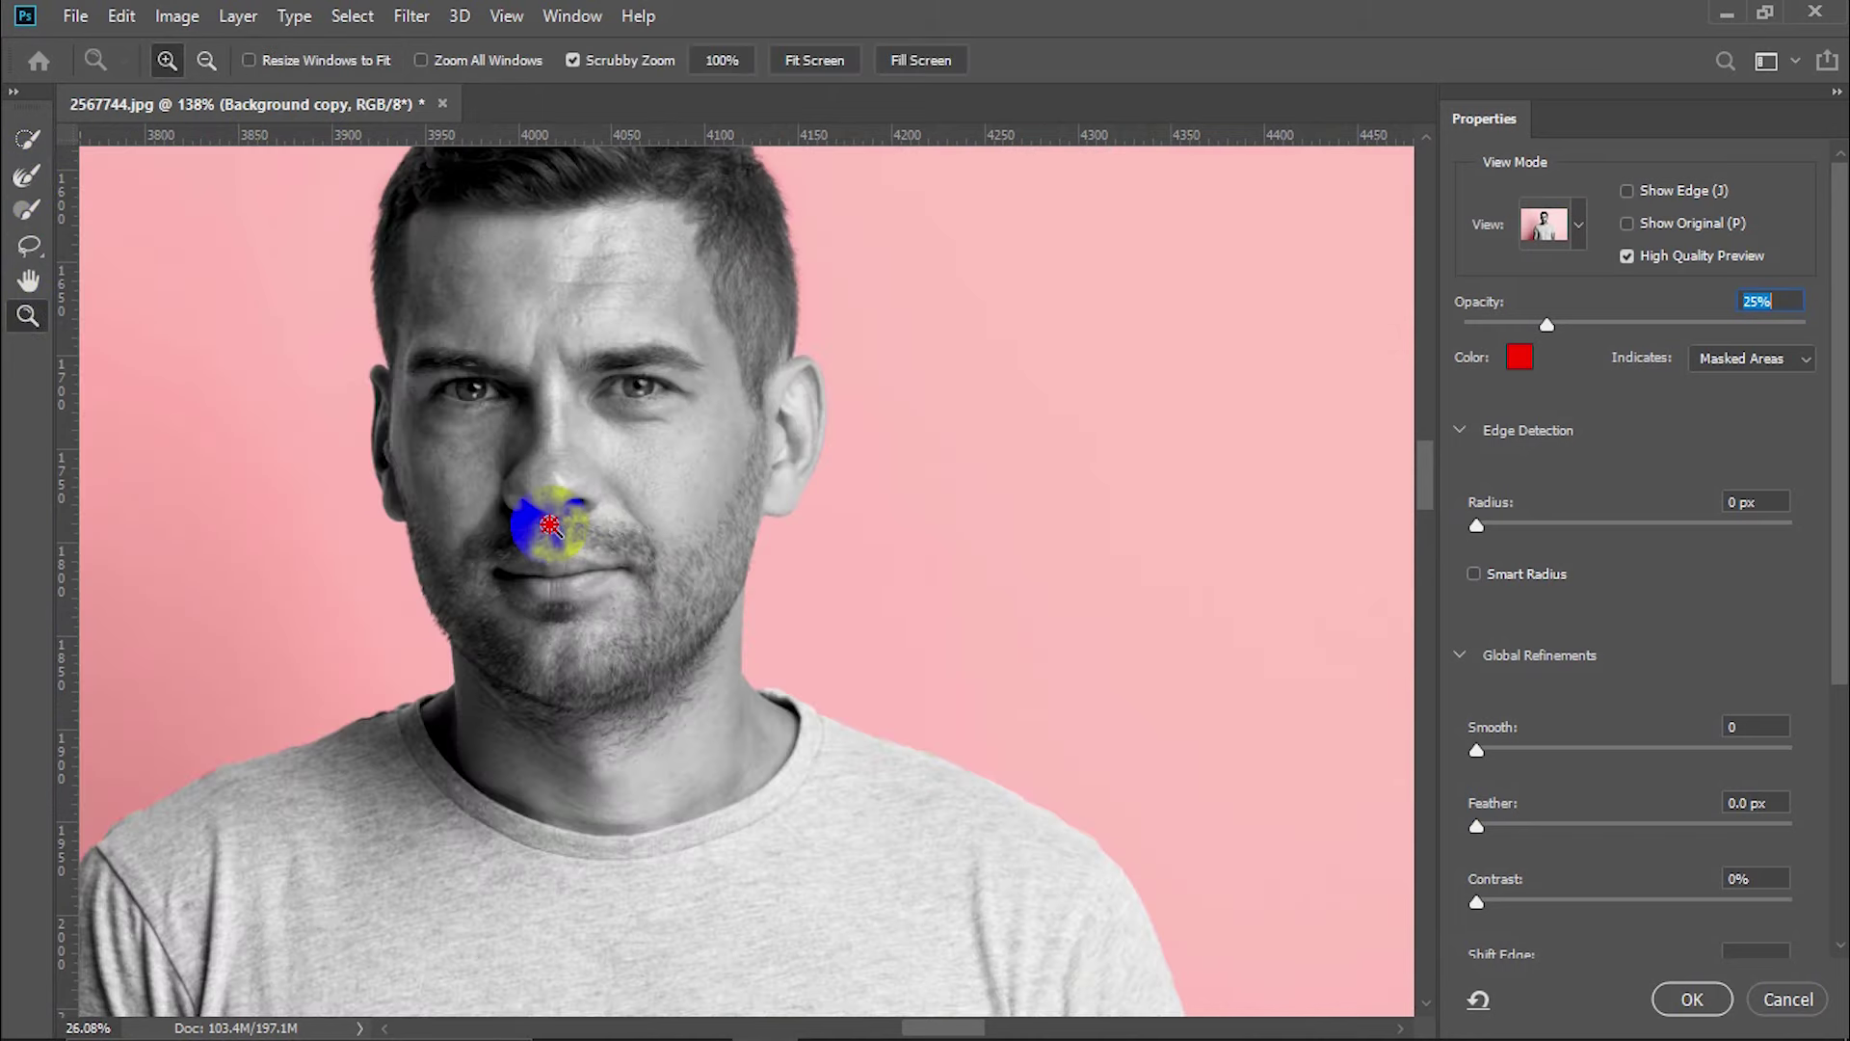
drag(474, 661, 609, 761)
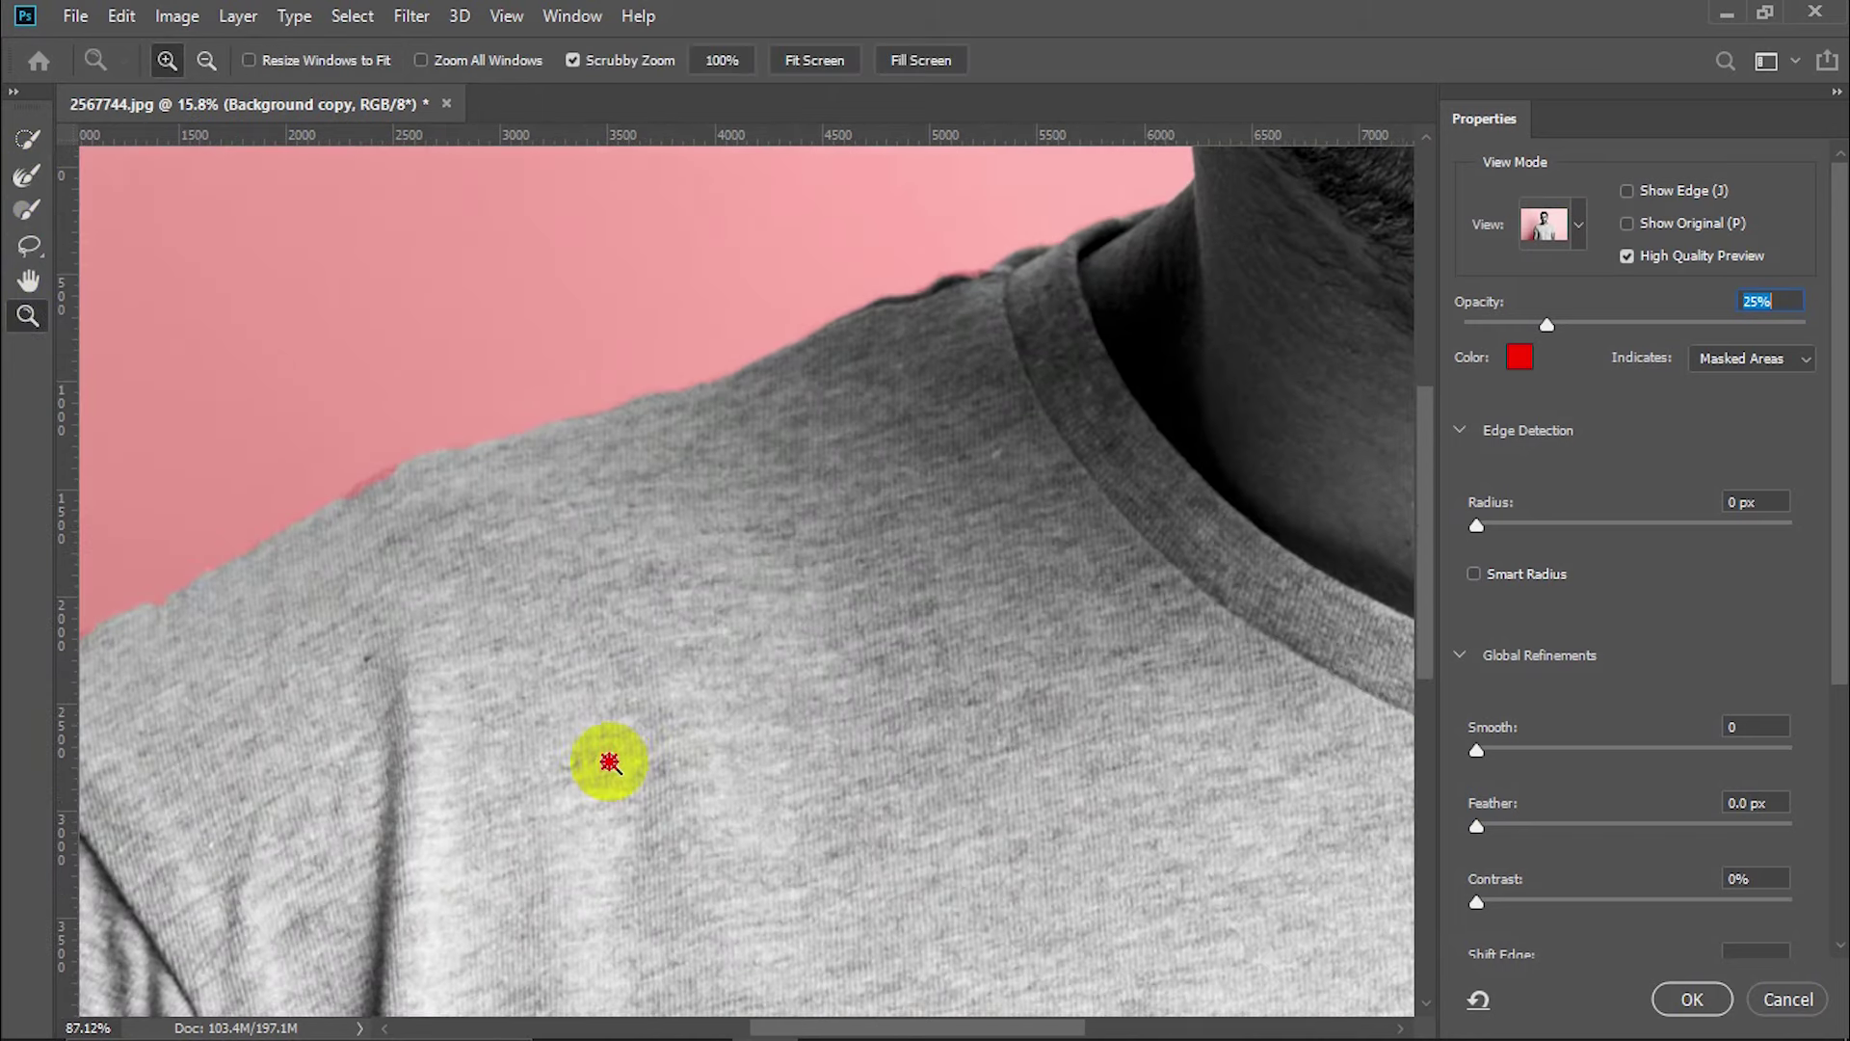
click(26, 212)
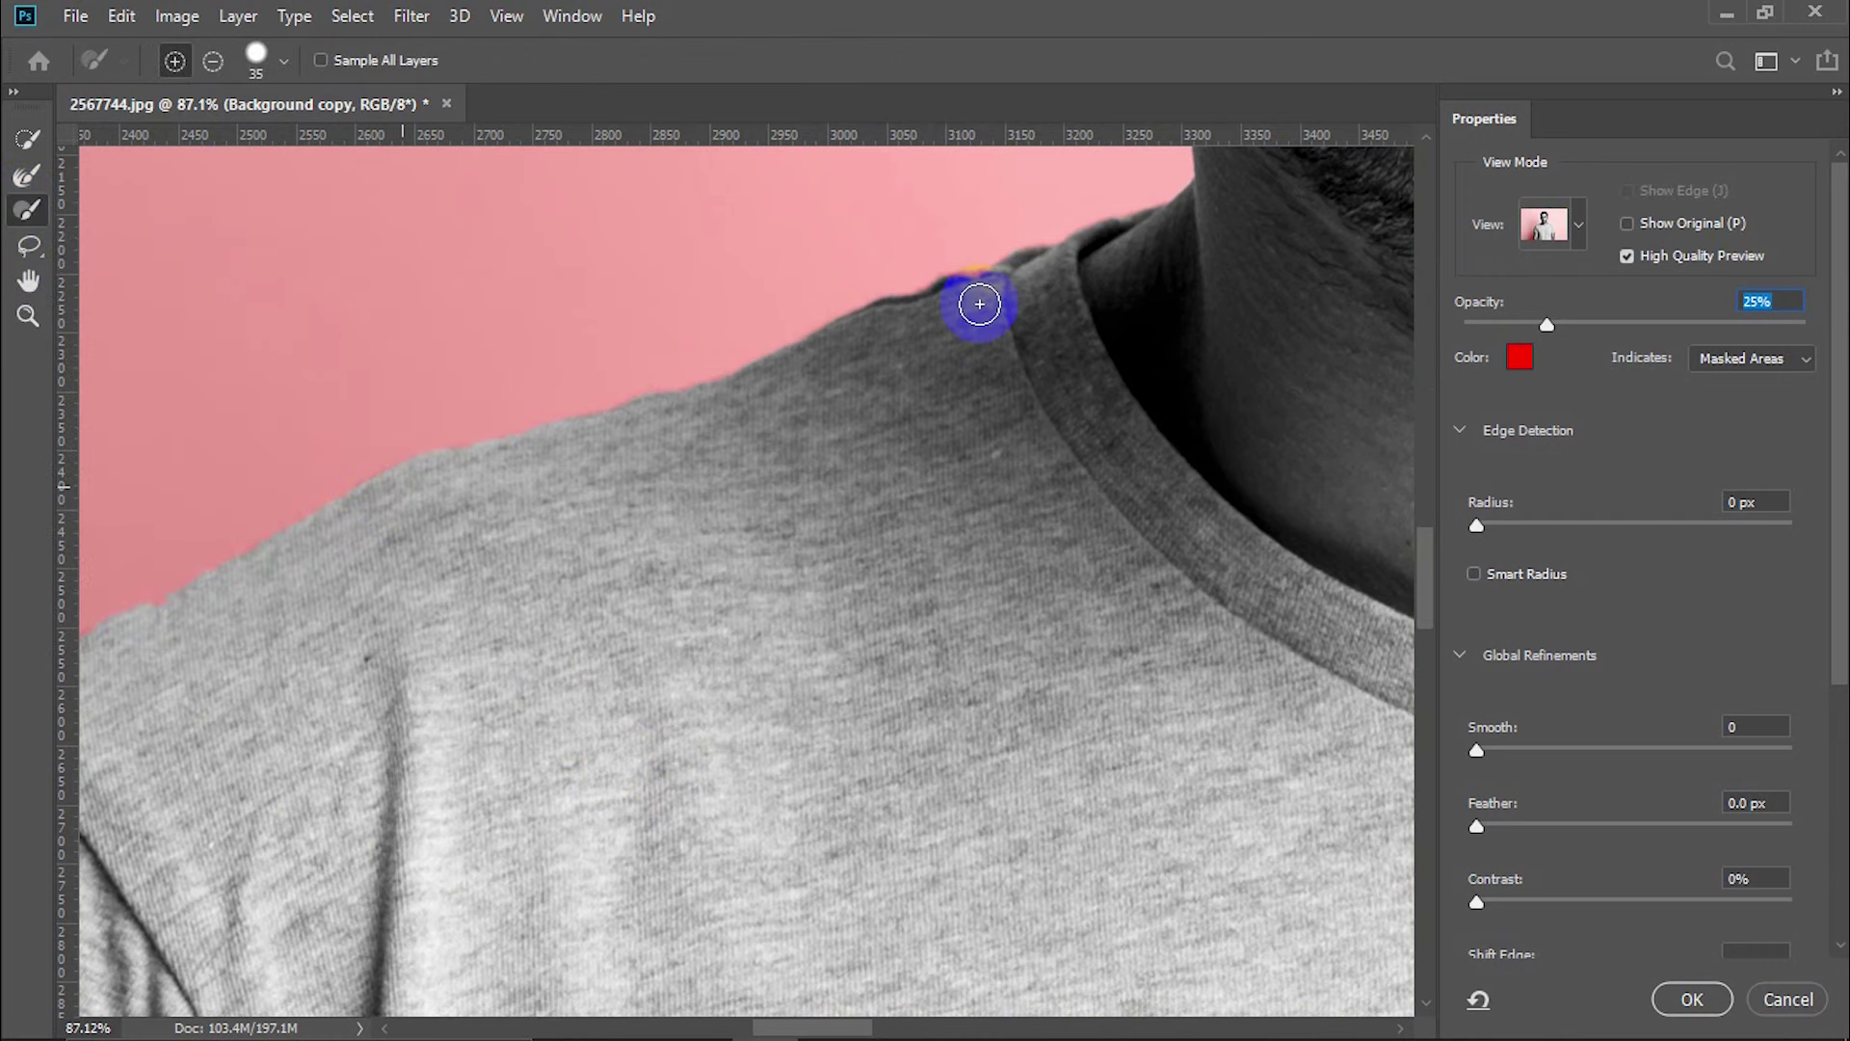
drag(667, 564, 1039, 502)
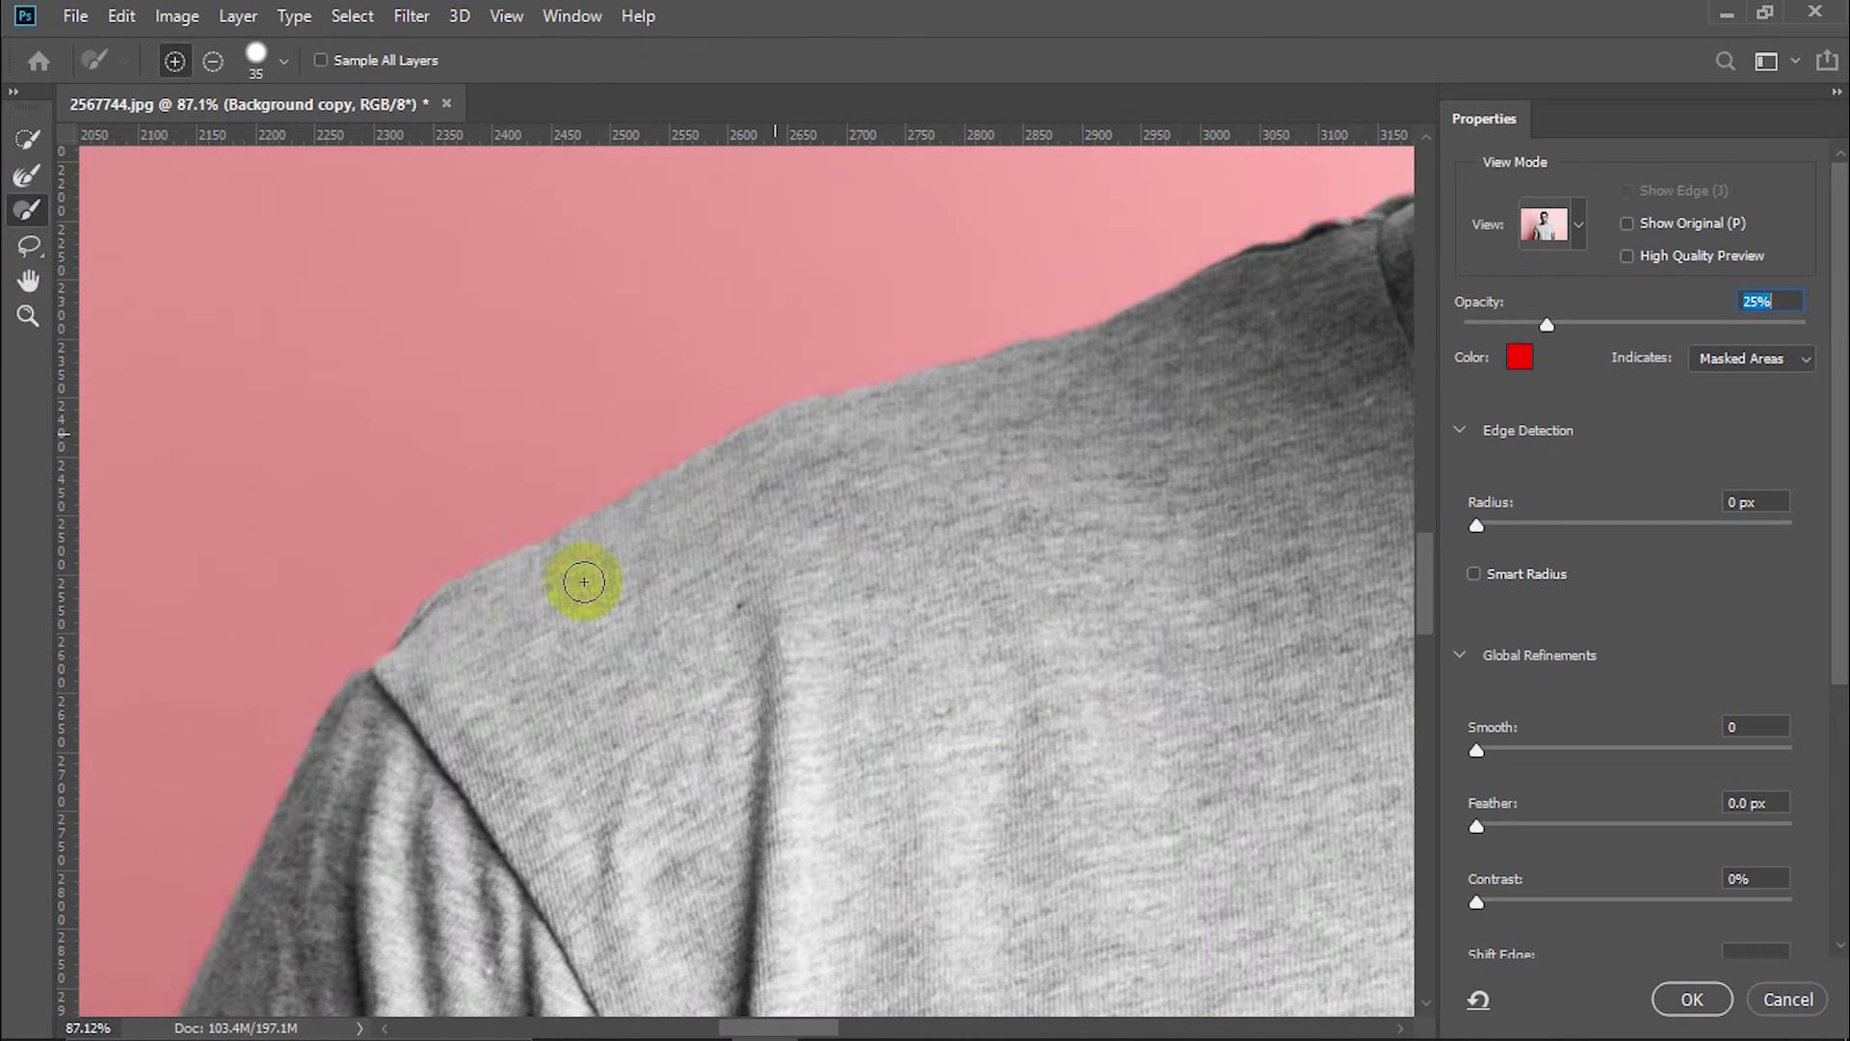
drag(809, 507, 620, 537)
click(488, 785)
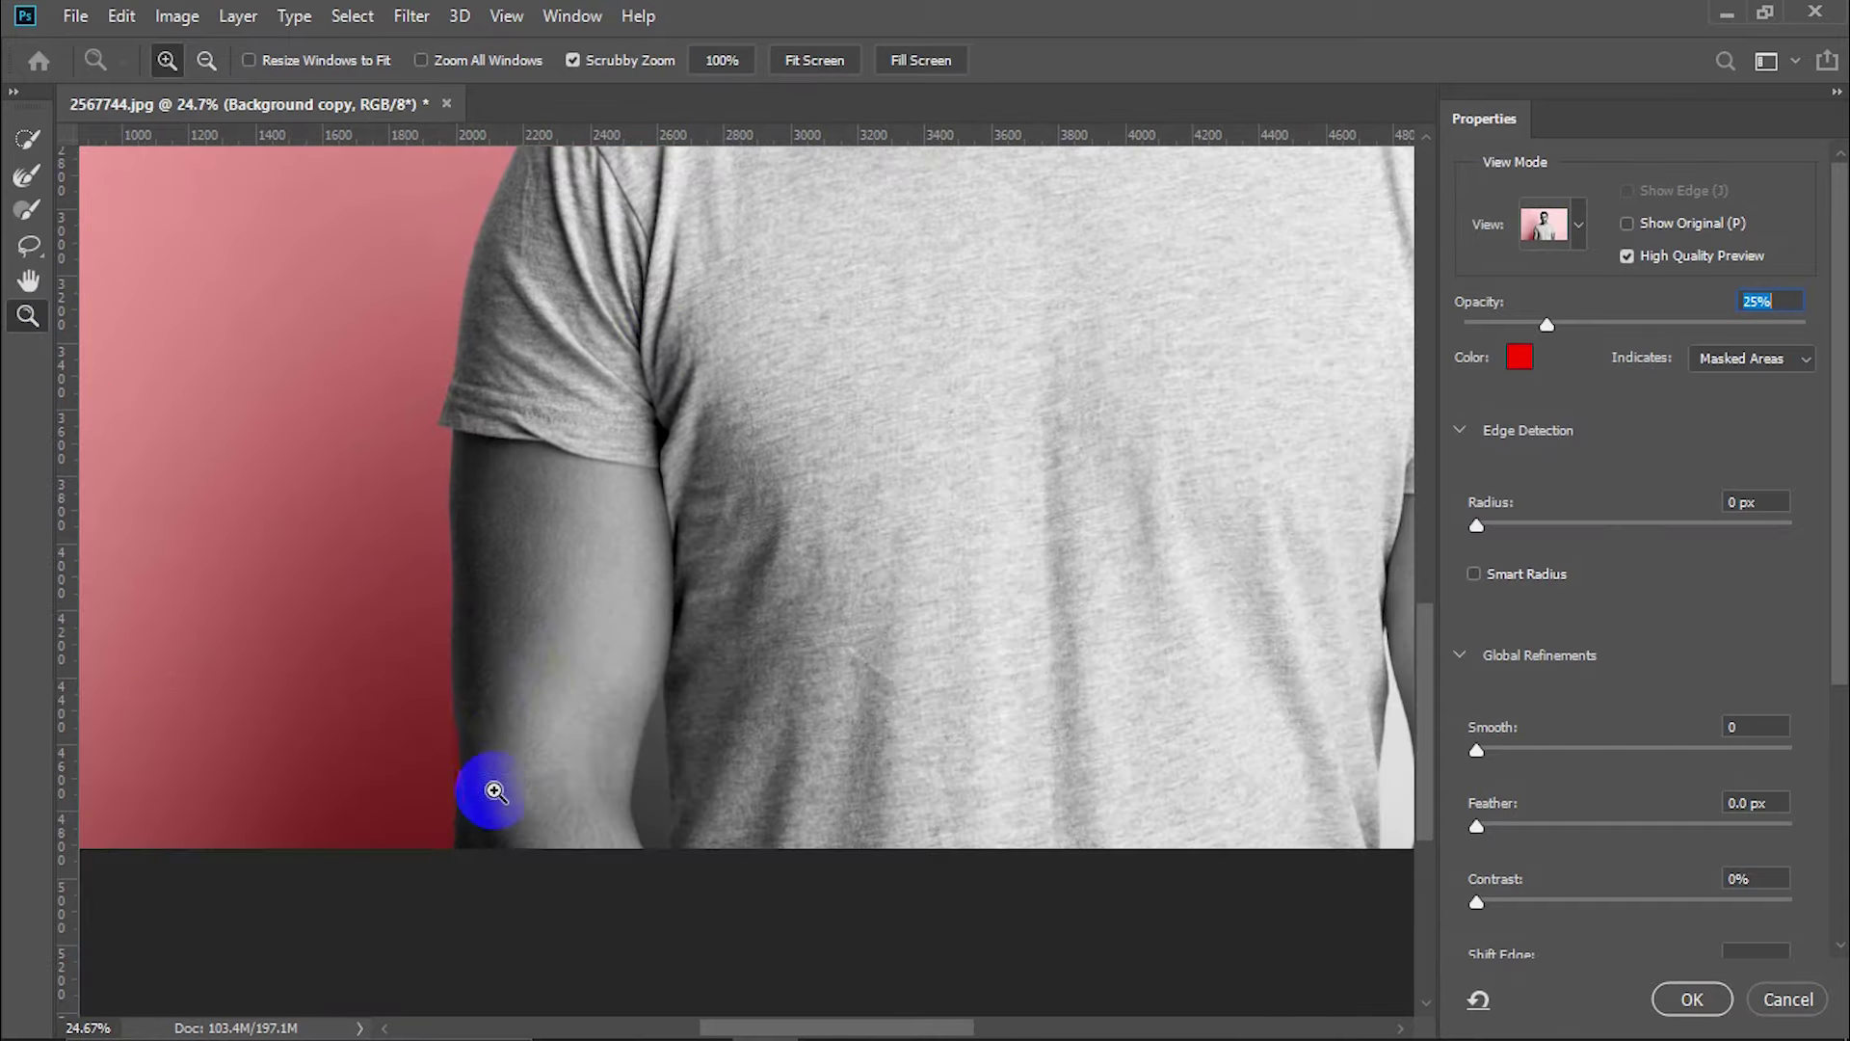
click(144, 383)
drag(459, 595, 441, 708)
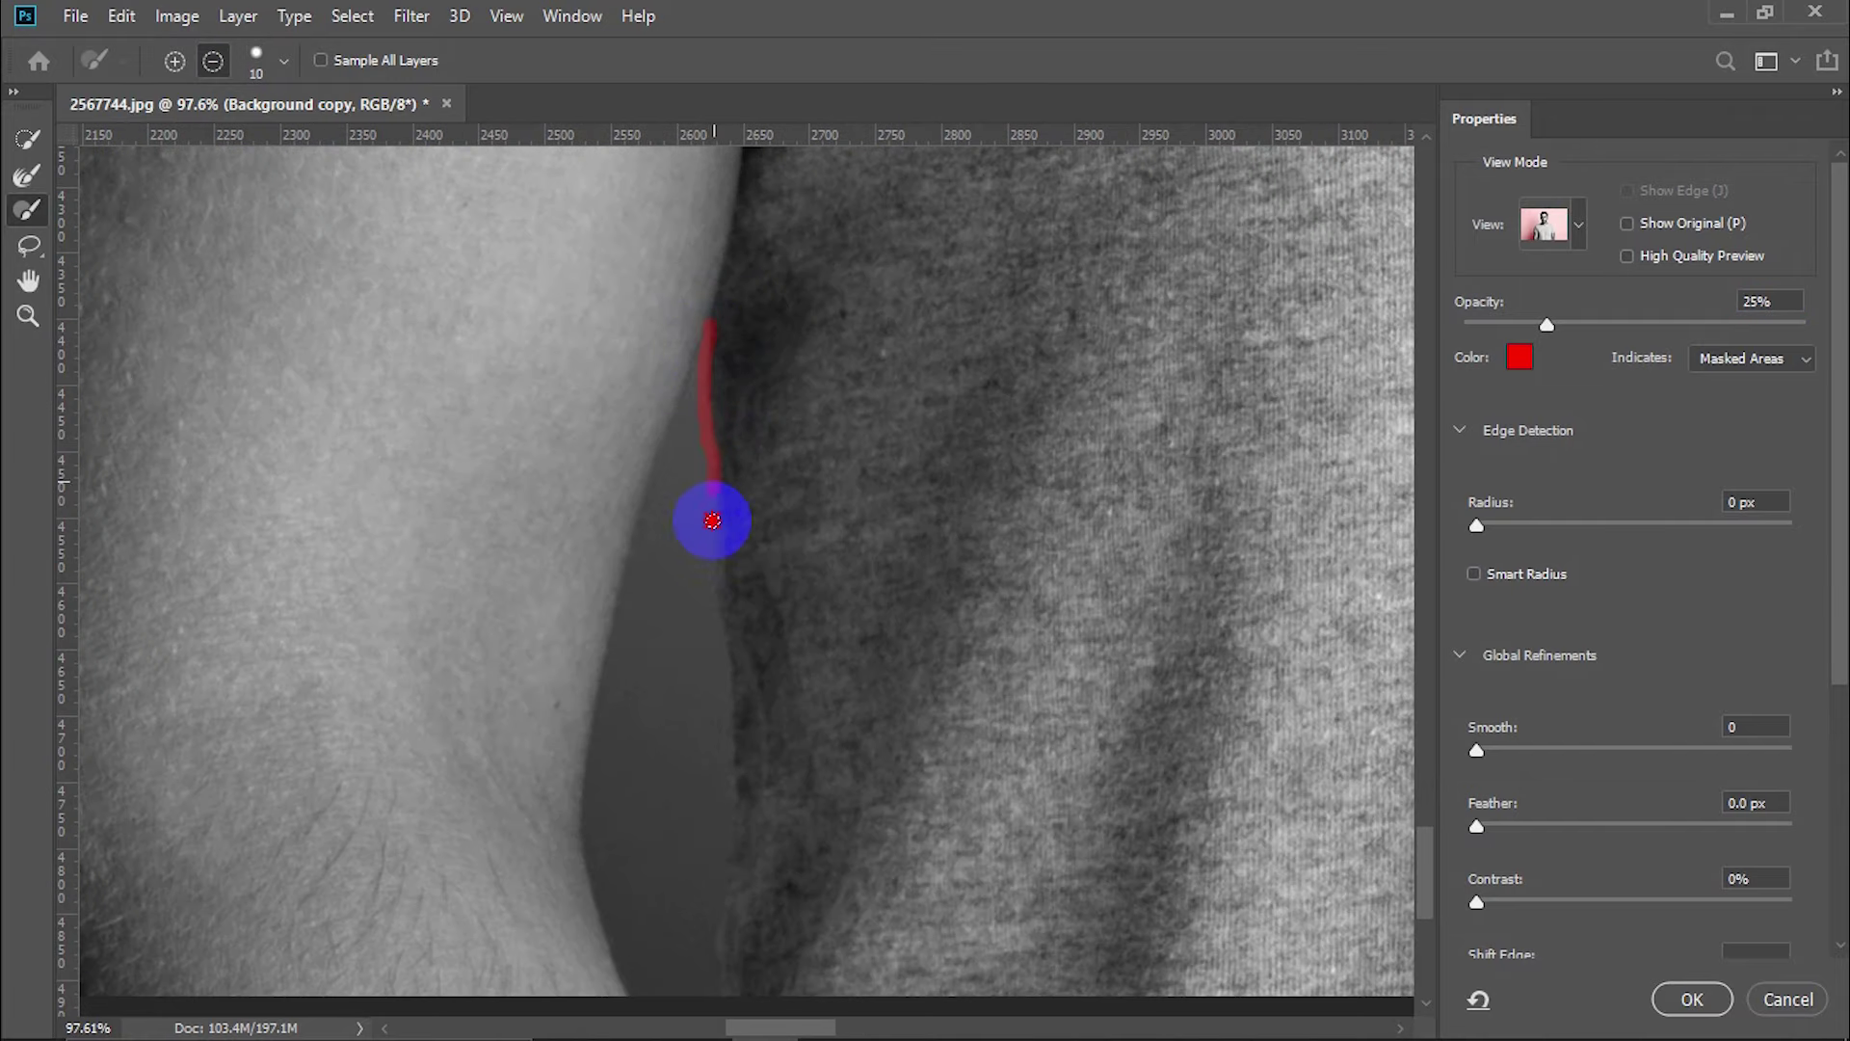
Refine down the arm and the sliver between arm and torso, then fit on screen
mouse_move(712, 520)
mouse_down()
mouse_move(731, 851)
mouse_move(708, 330)
mouse_move(668, 862)
mouse_up()
key(bracketright)
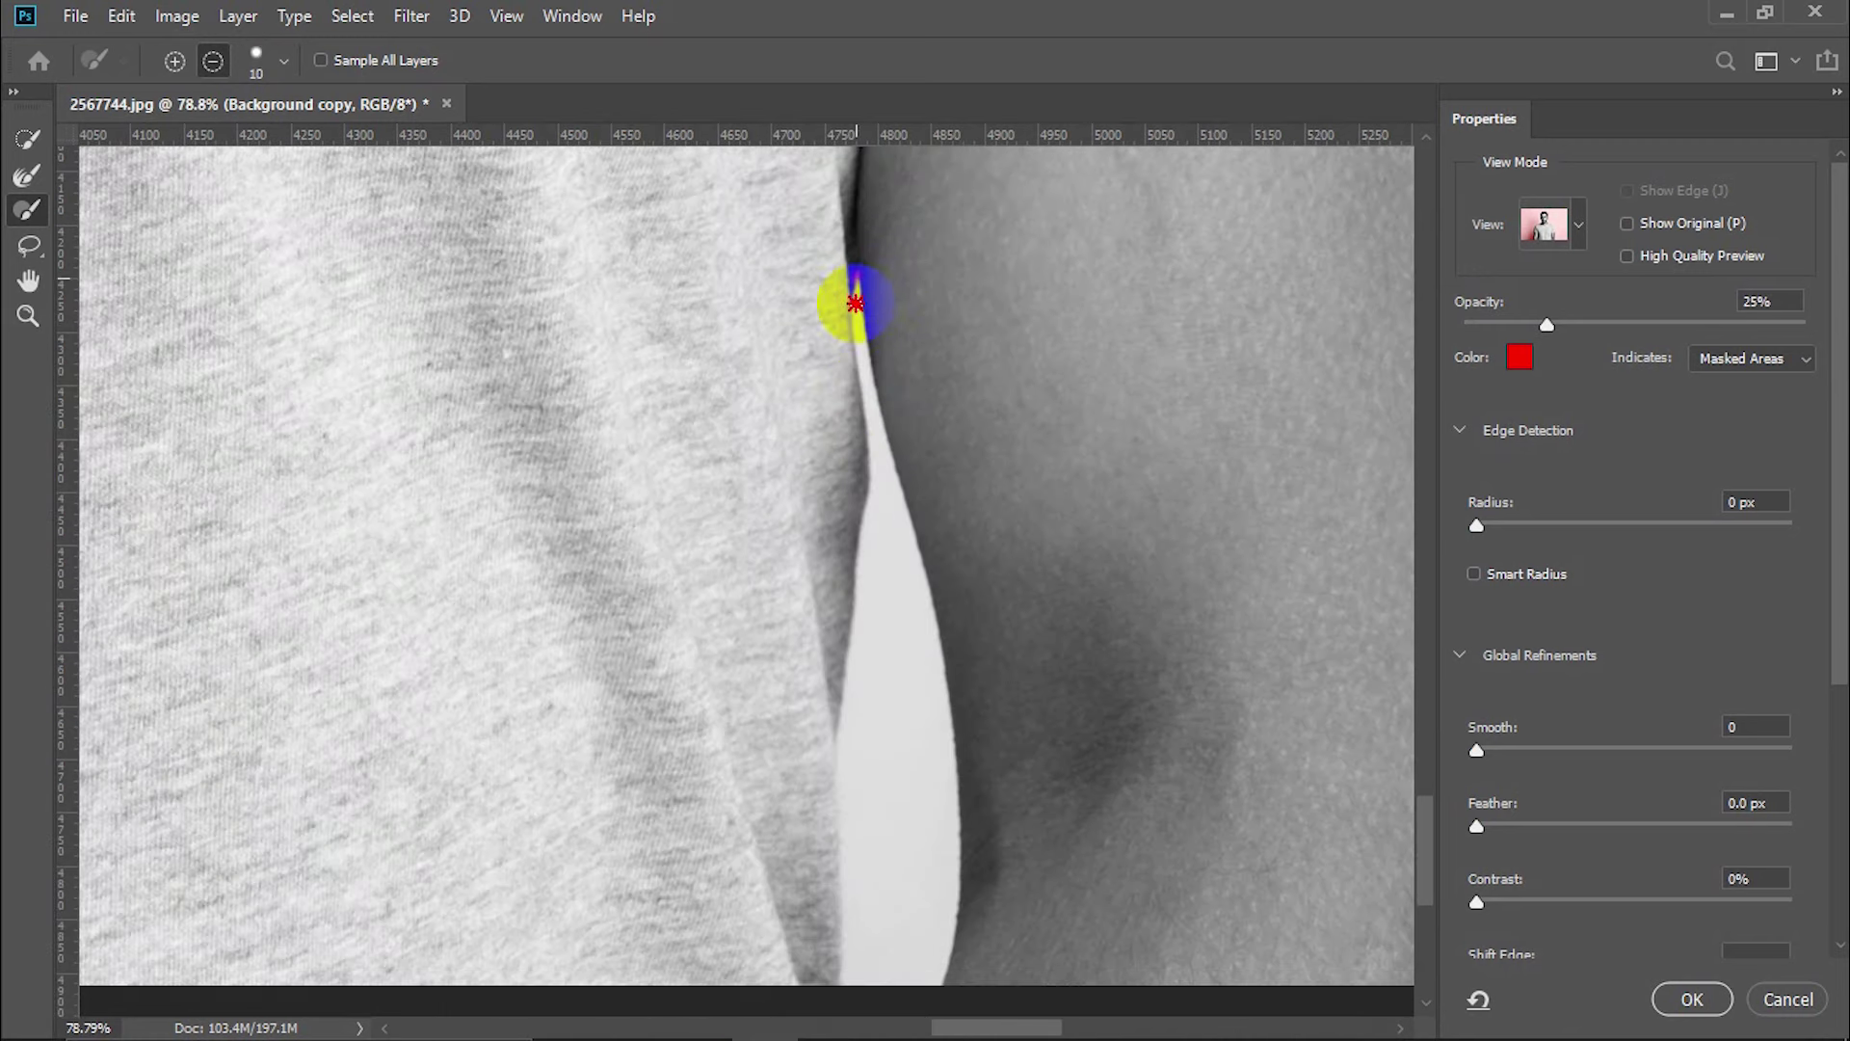
mouse_move(908, 523)
mouse_down()
mouse_move(941, 867)
mouse_move(854, 286)
mouse_move(936, 717)
mouse_move(867, 652)
mouse_move(896, 639)
mouse_up()
key(bracketright)
key(bracketright)
key(bracketright)
key(ctrl+0)
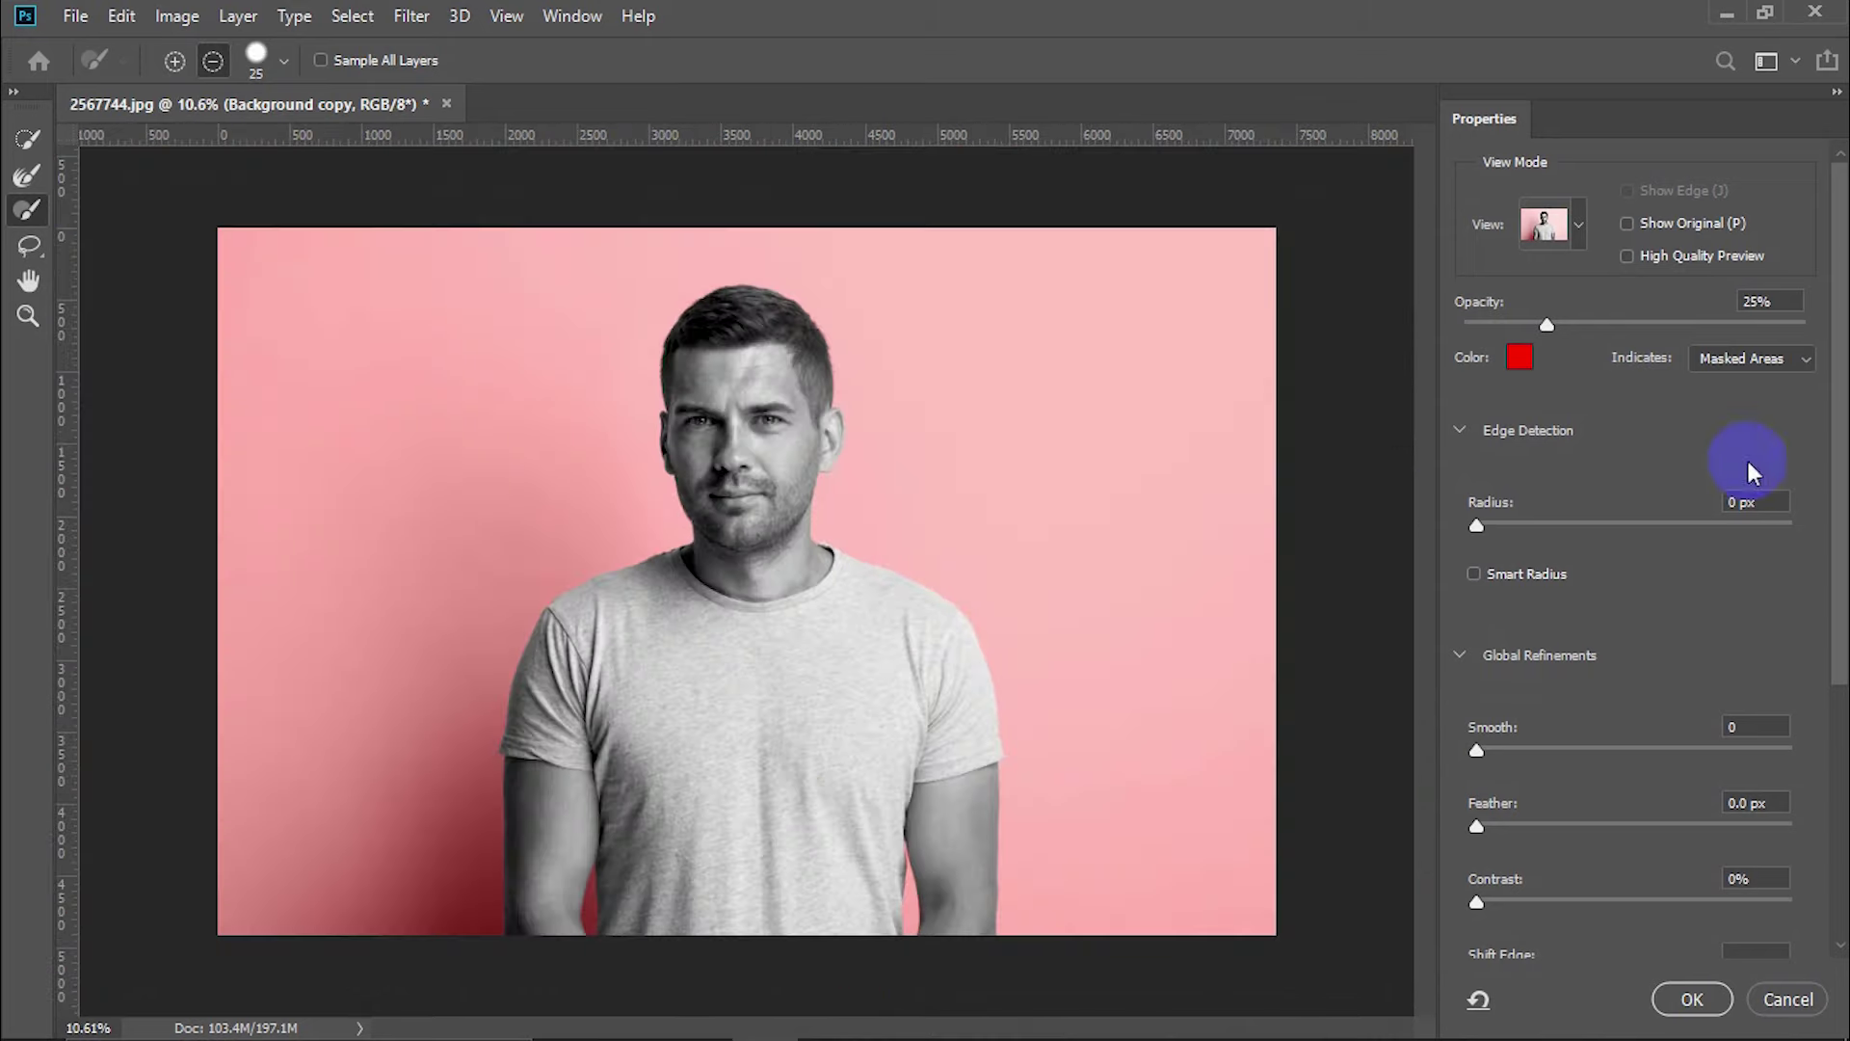
Output the refined selection as a layer mask on Background copy
scroll(1820, 511, down, 2)
scroll(1811, 578, down, 4)
click(1755, 879)
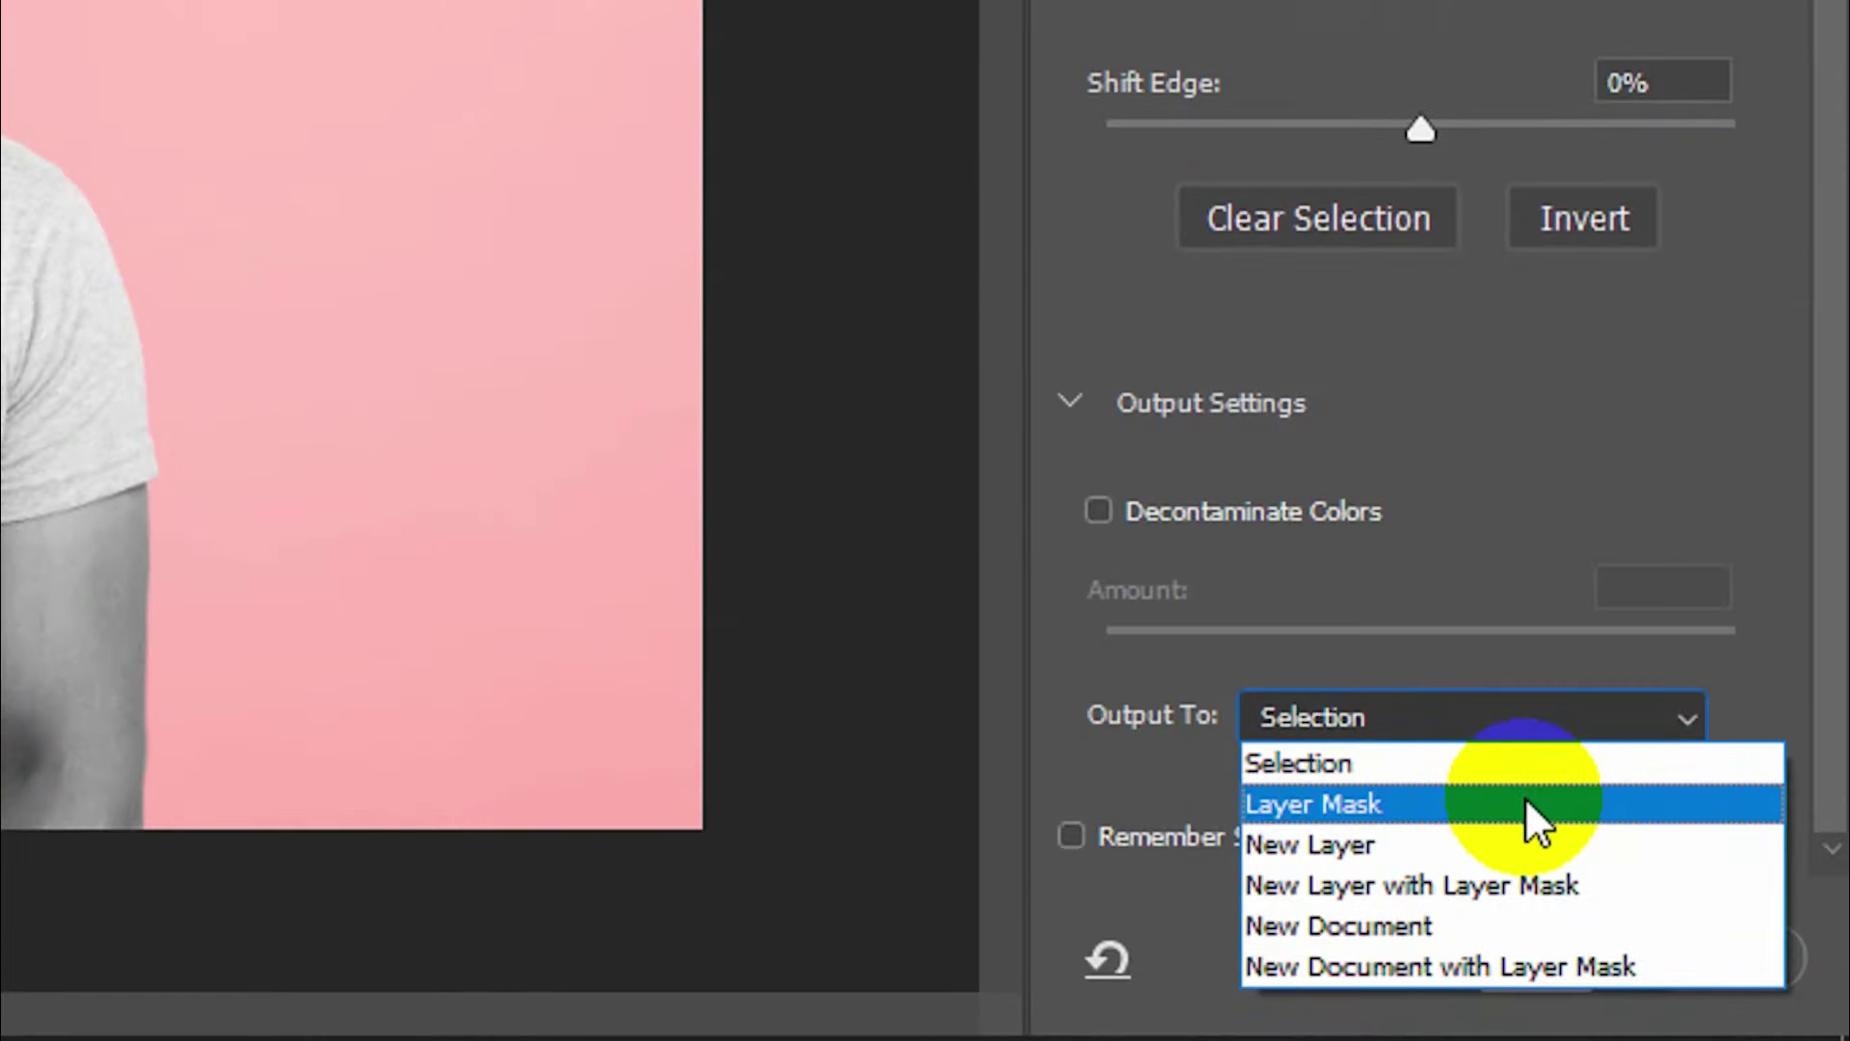
click(1689, 925)
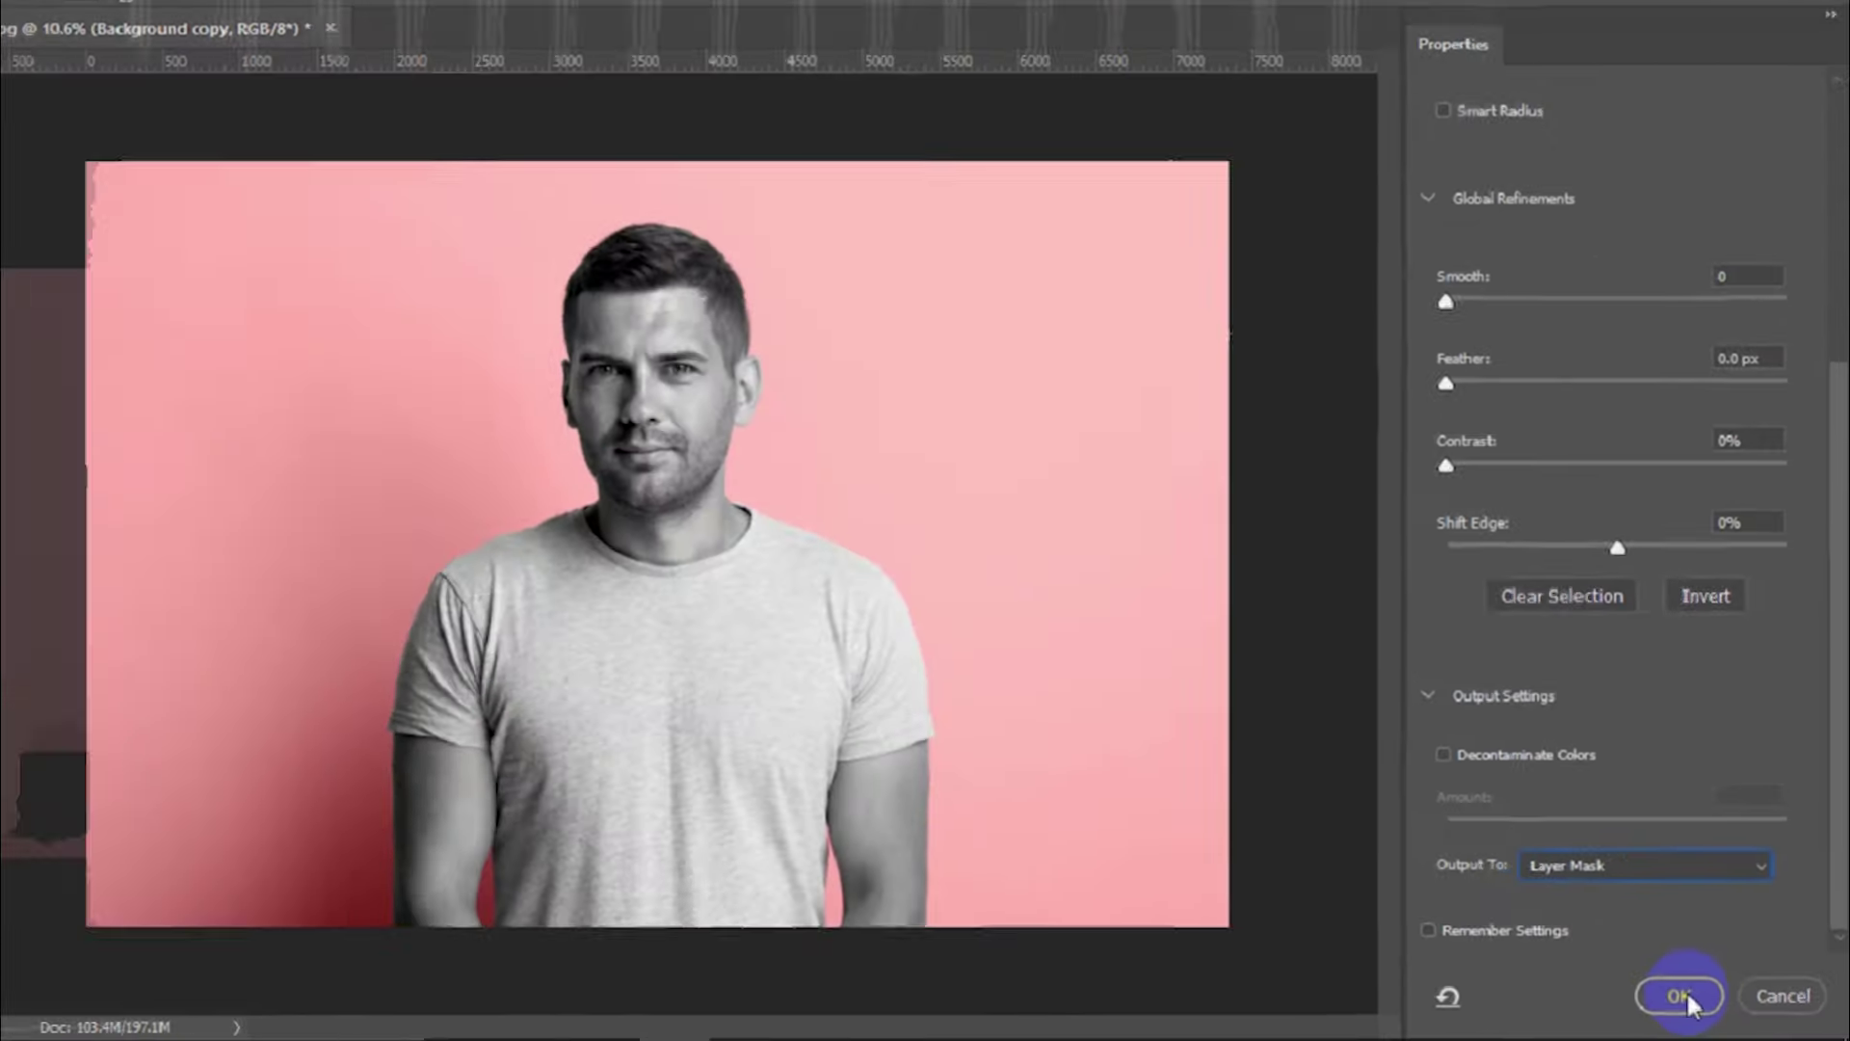
click(1680, 879)
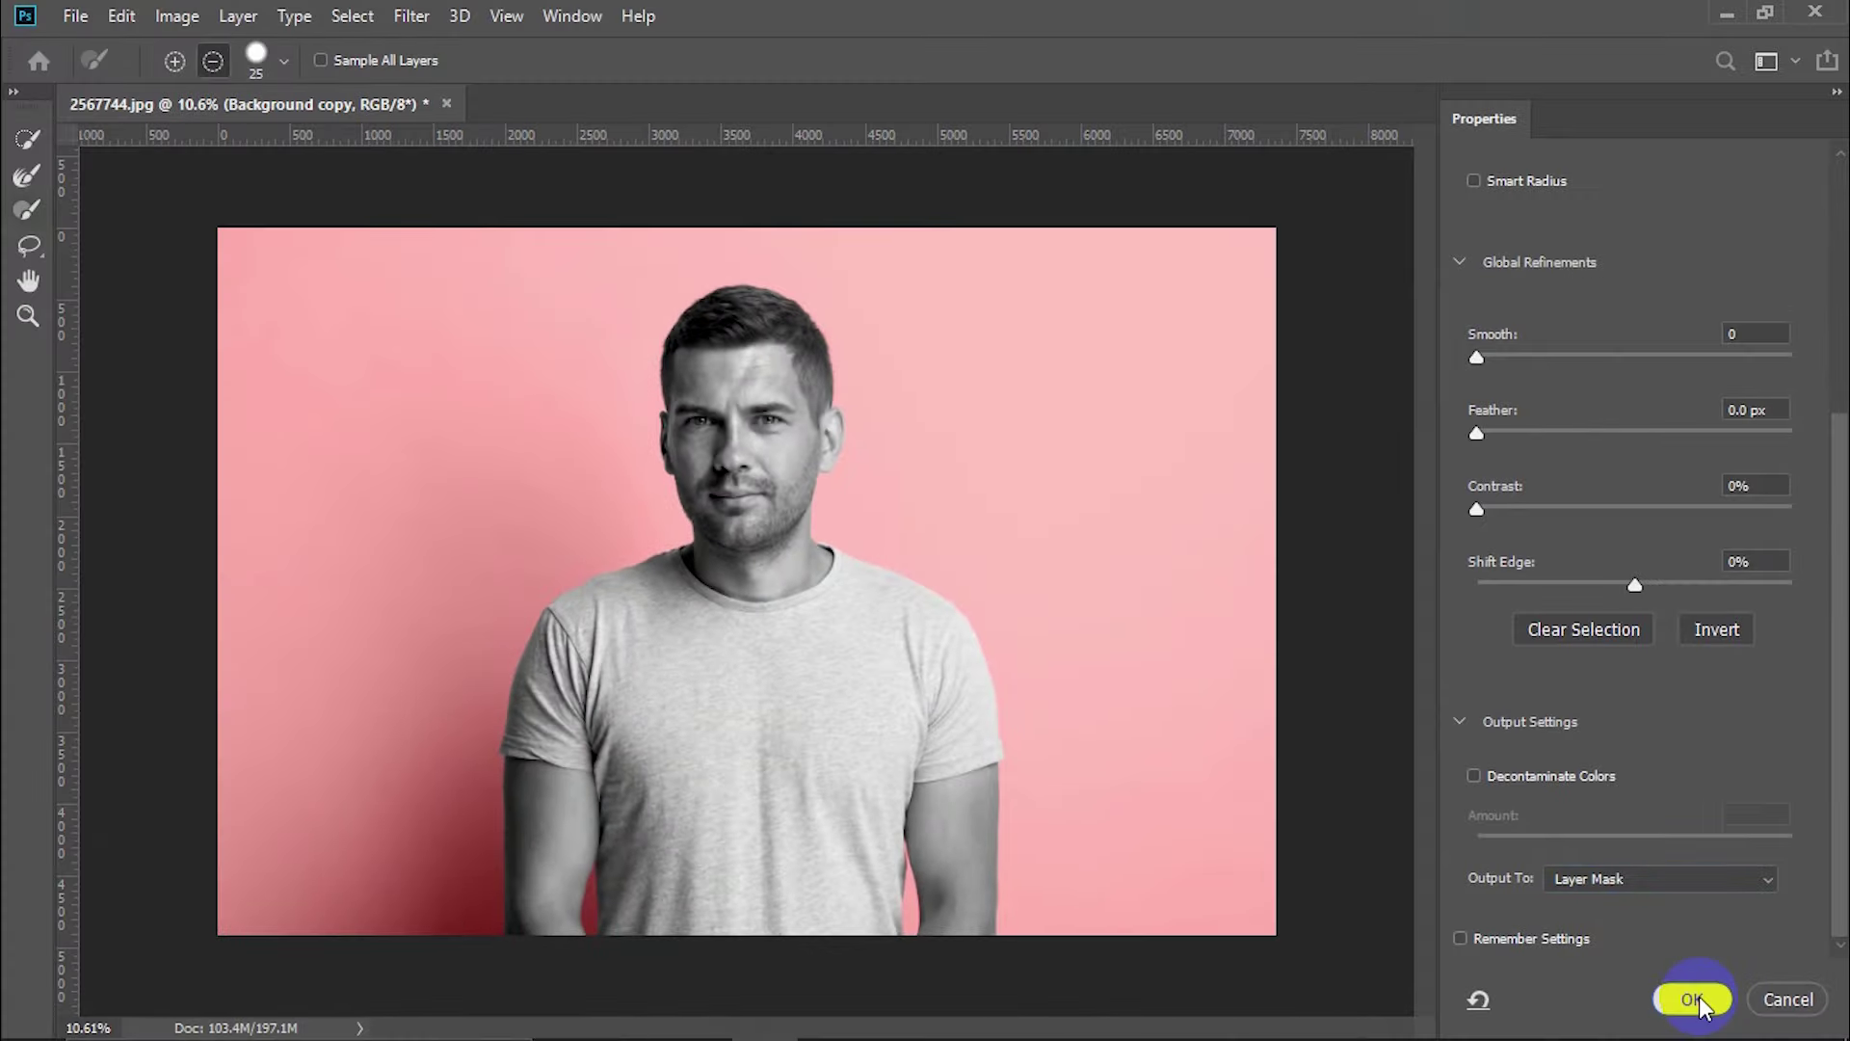
Add a new empty Layer 1 above the Background layer
click(1713, 620)
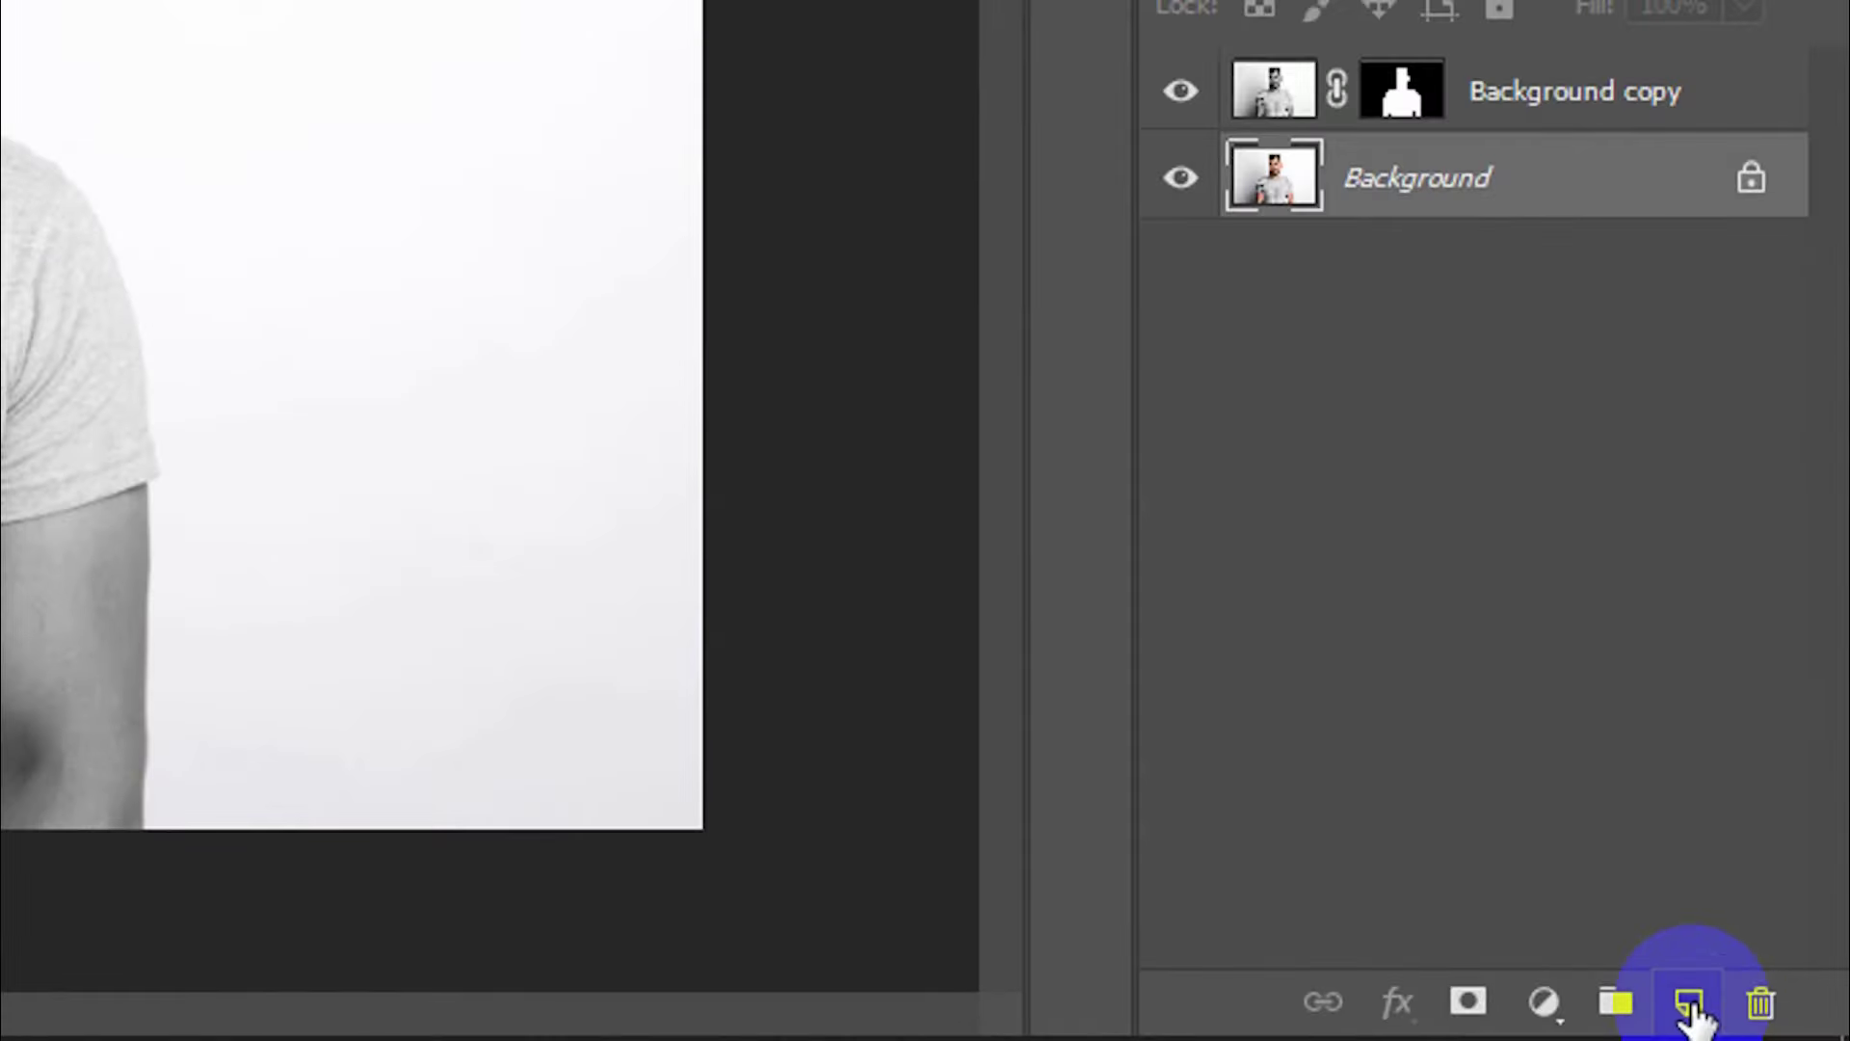
click(1769, 1021)
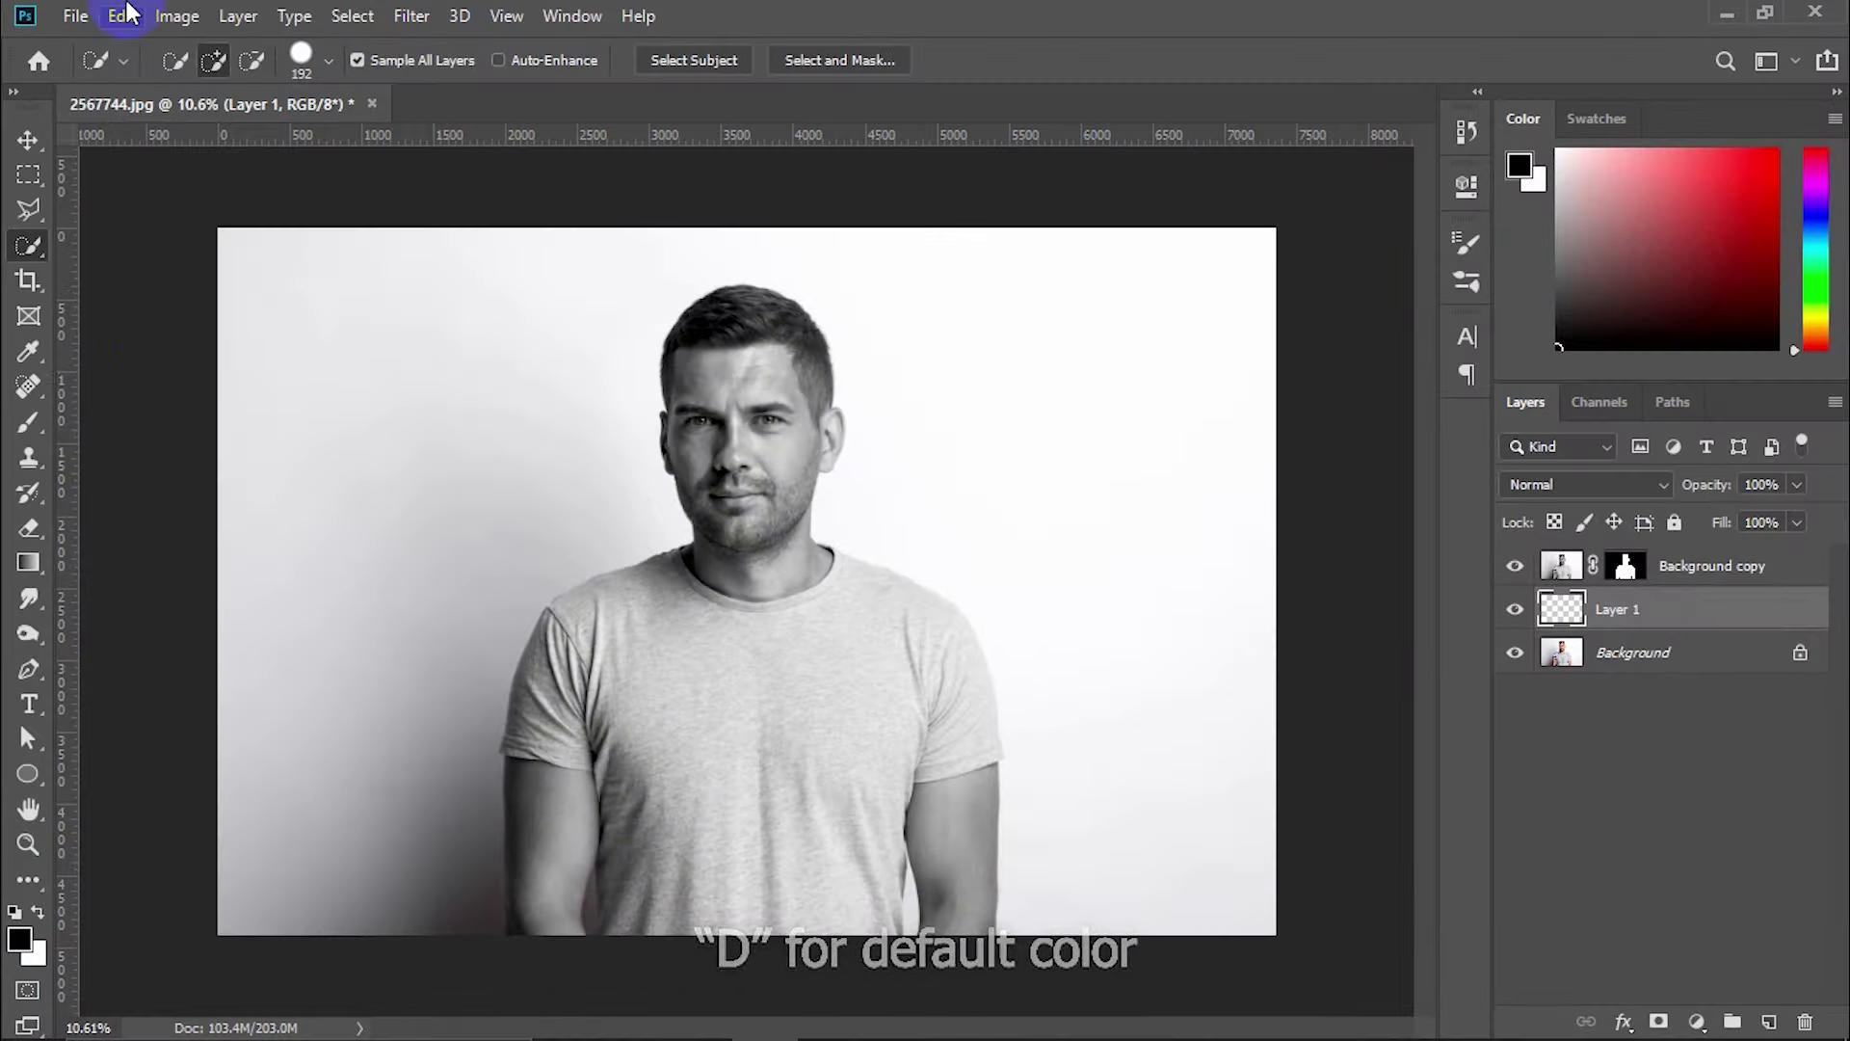
click(121, 16)
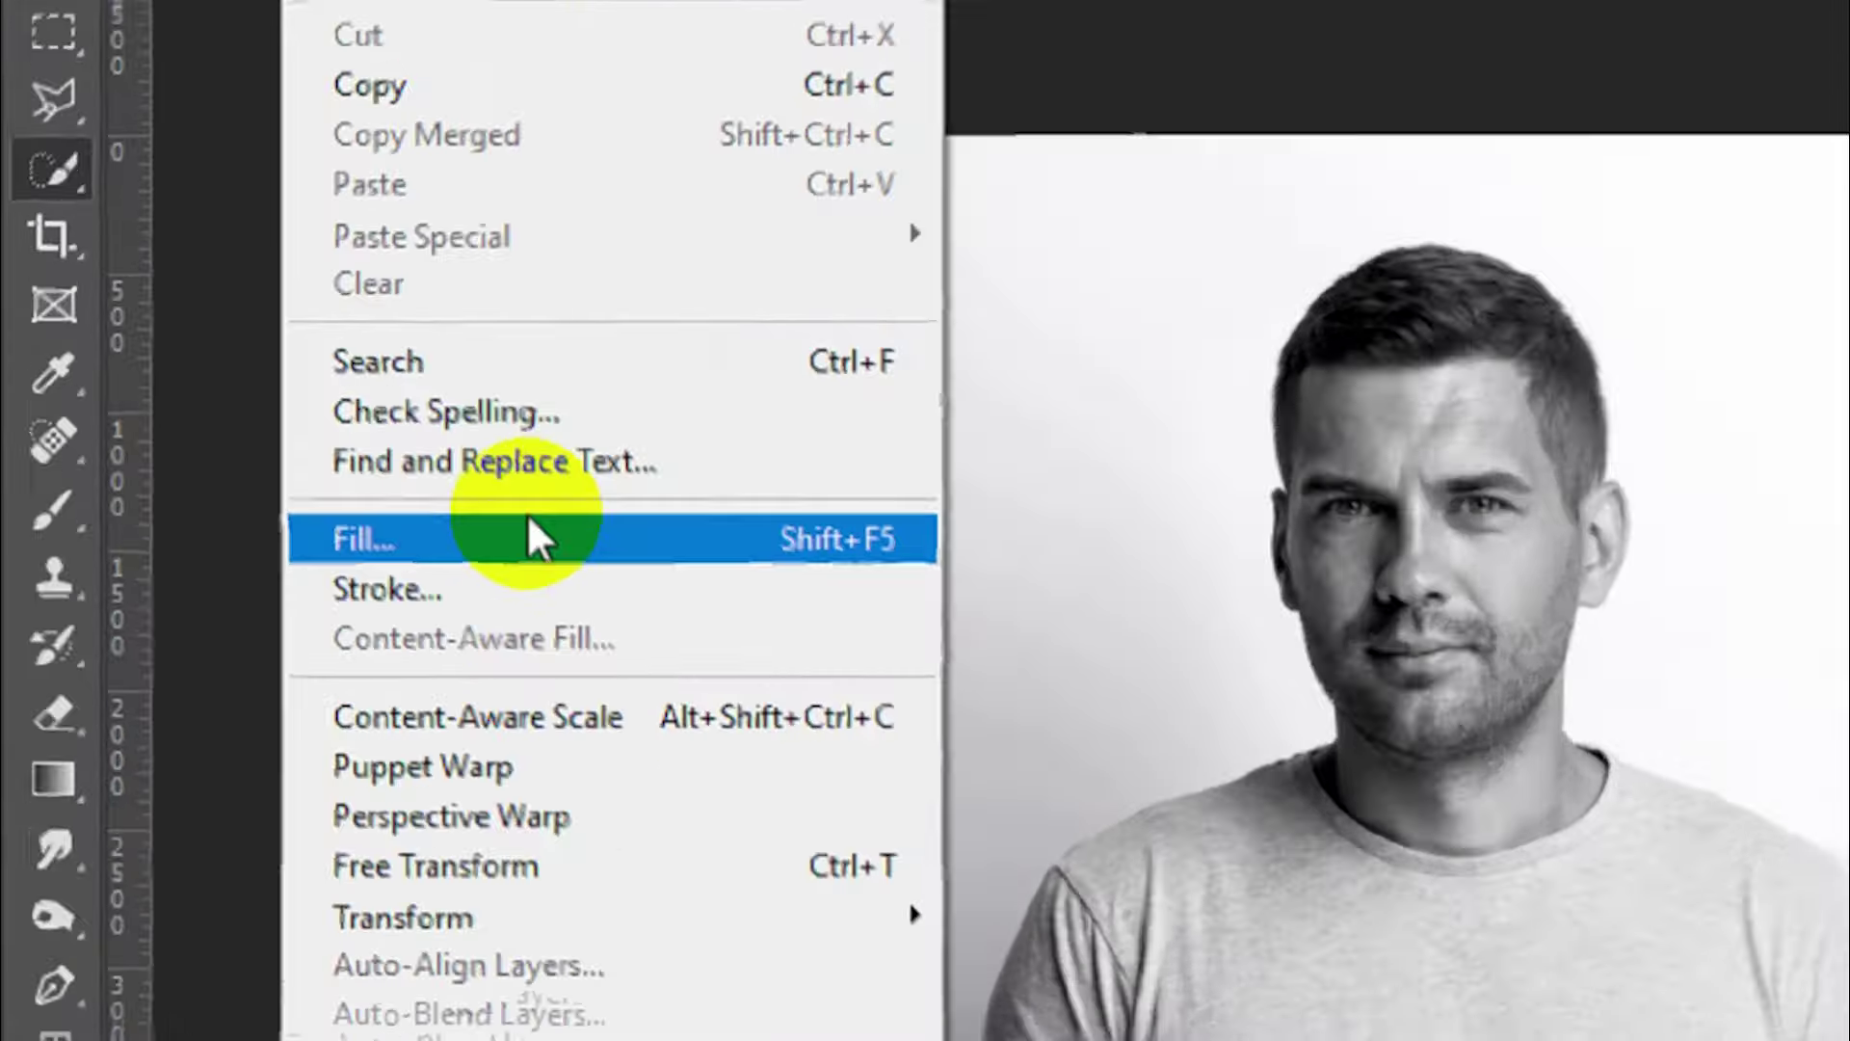
Fill Layer 1 with black foreground colour, then target the Background copy image thumbnail
click(528, 521)
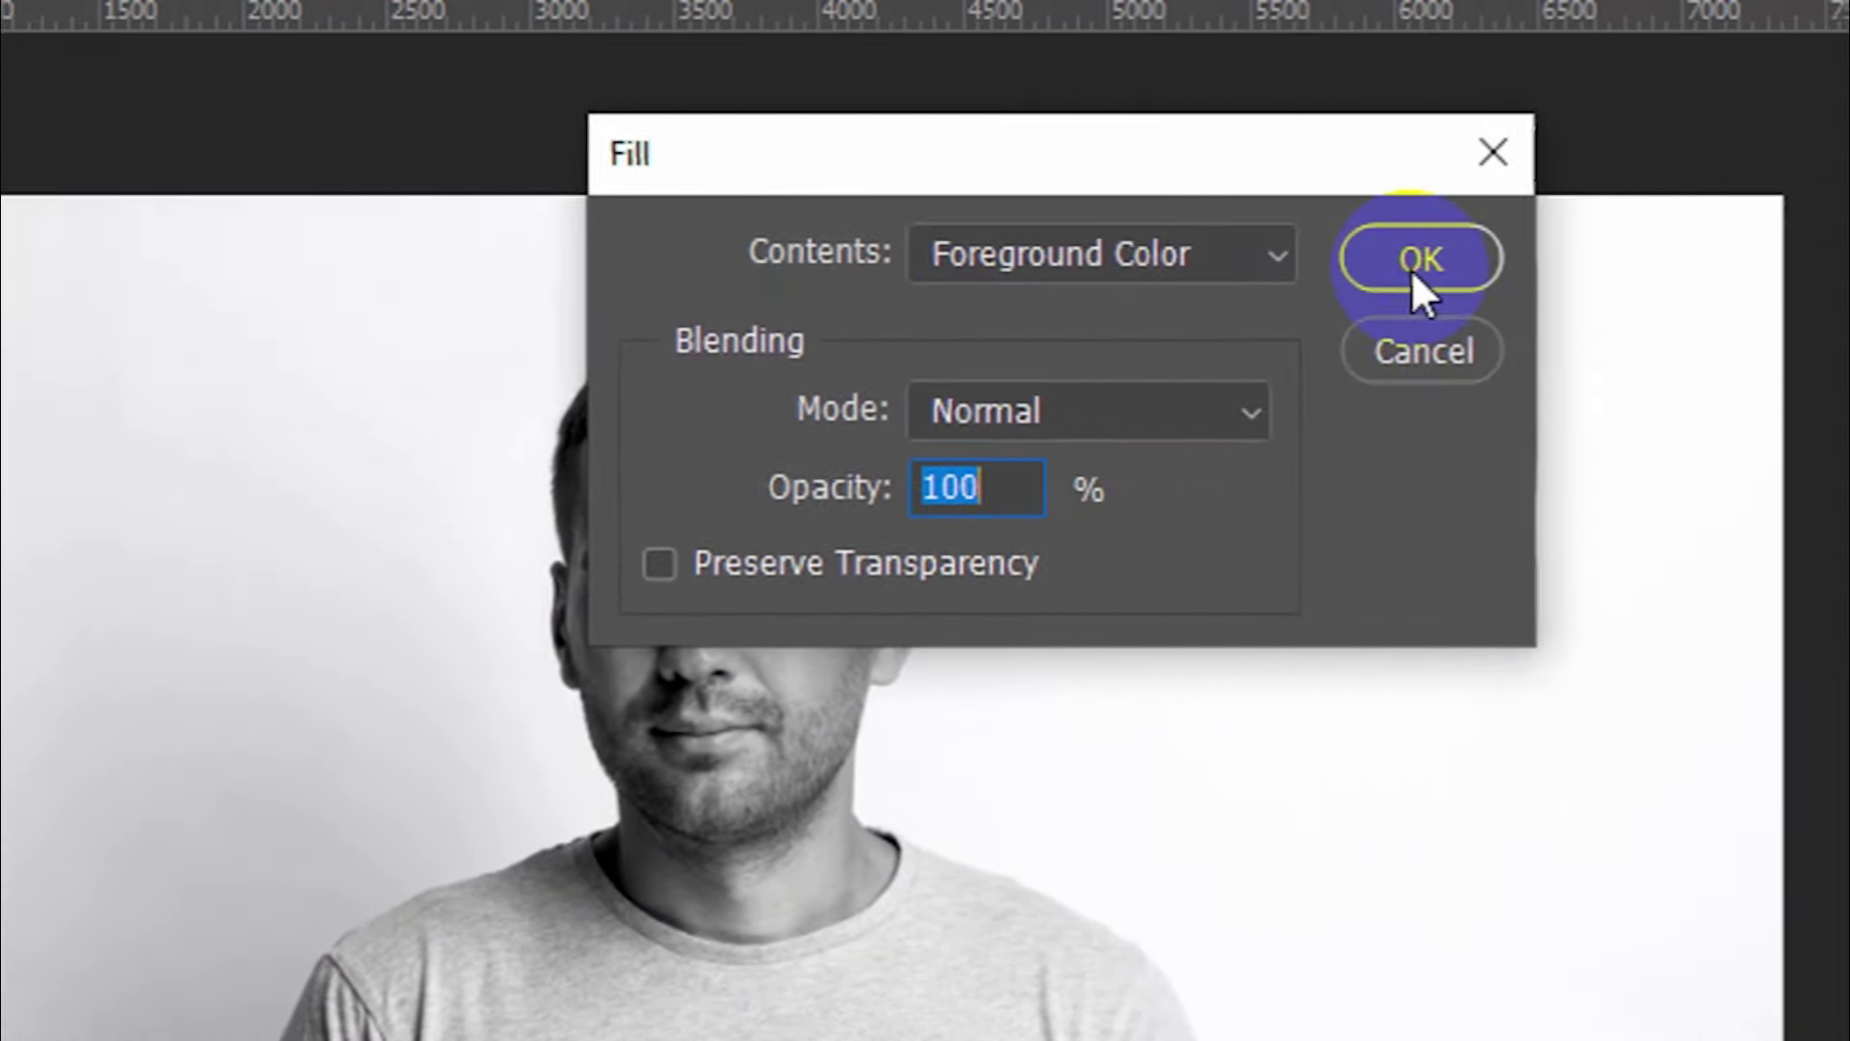
click(1410, 269)
click(1557, 567)
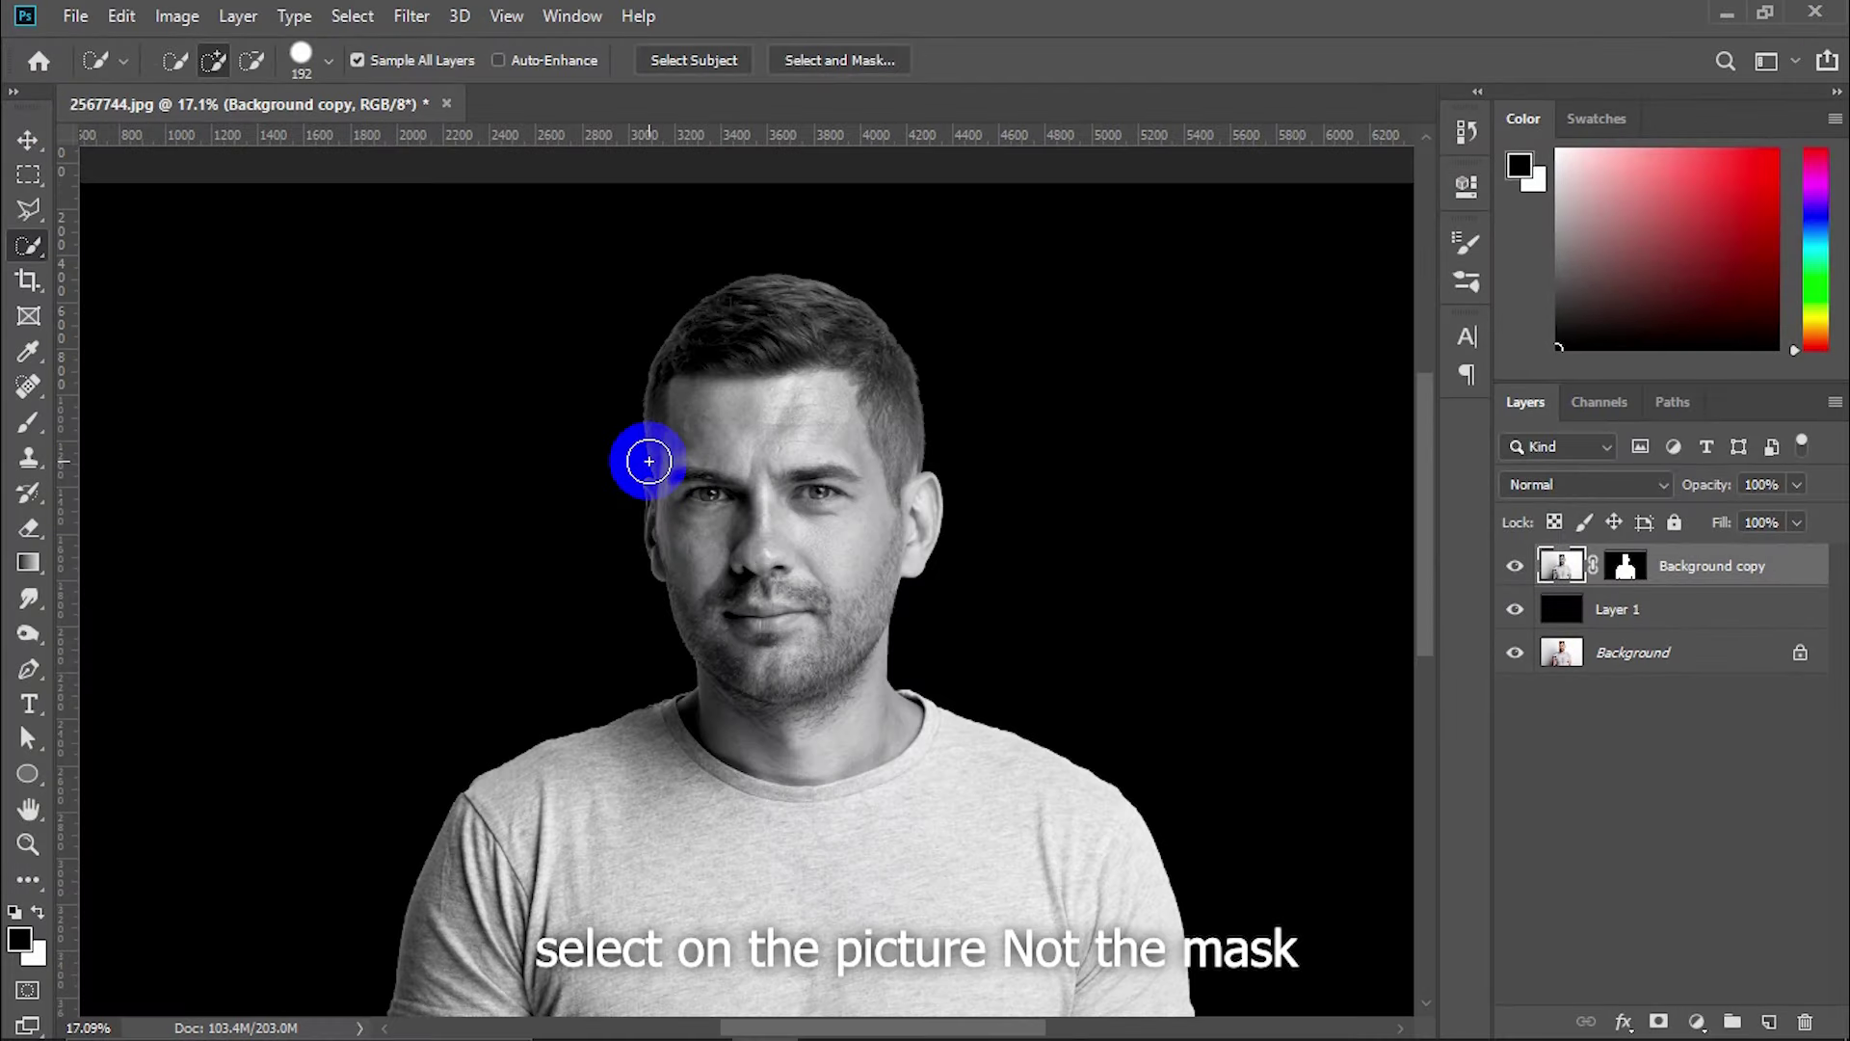
Pick the Burn tool and darken the hairline, temple, cheek and jaw edge
click(36, 626)
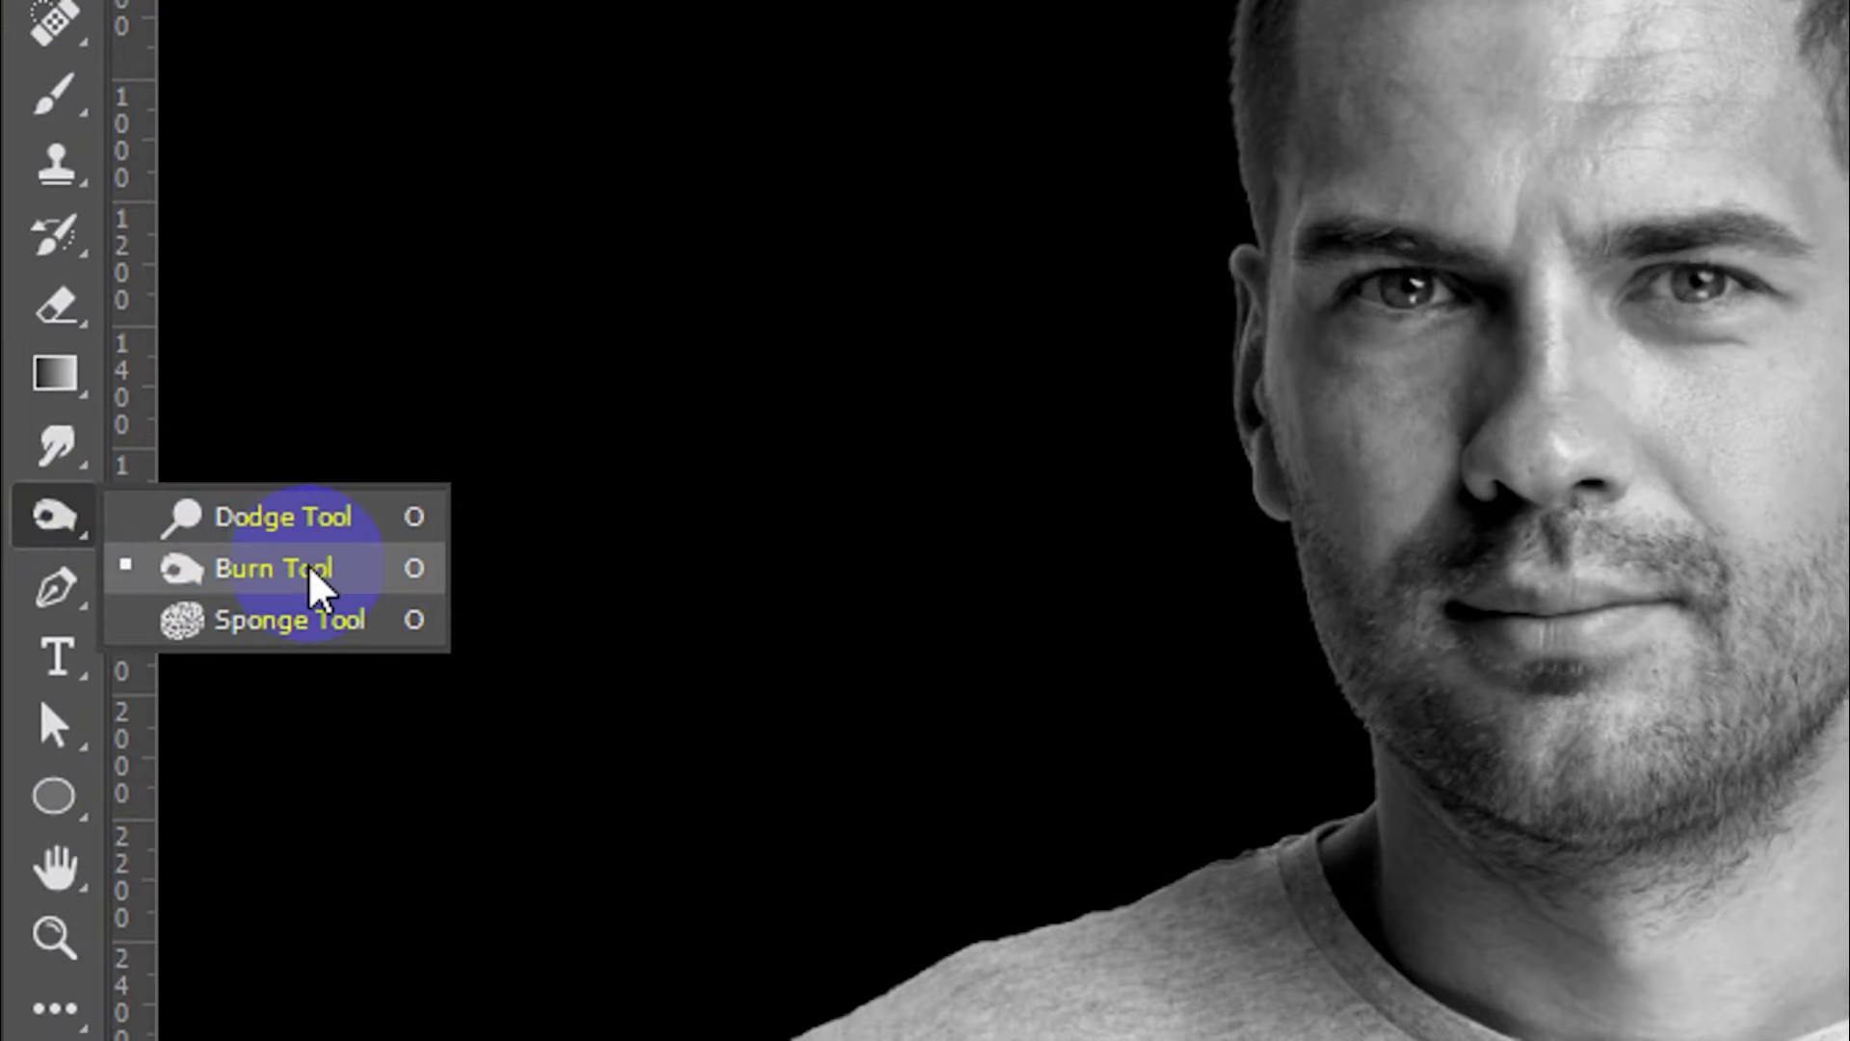
click(313, 576)
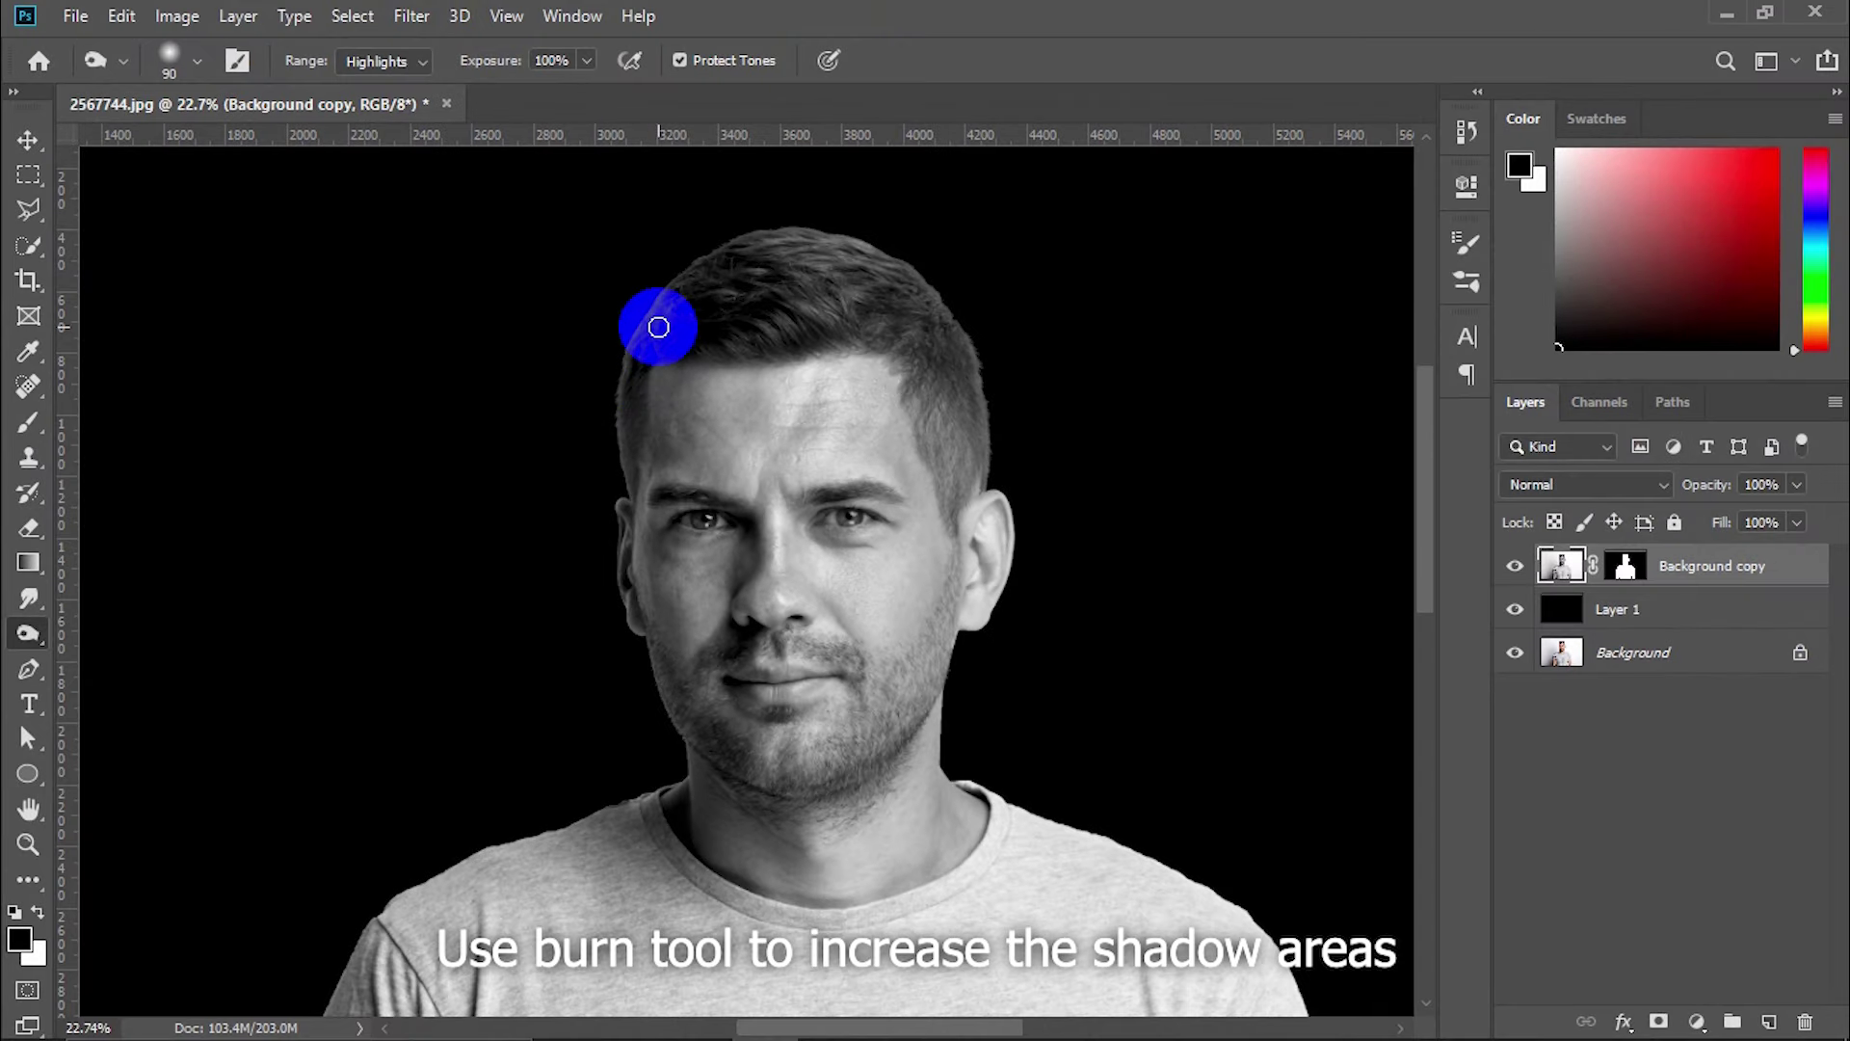
drag(668, 289, 614, 445)
scroll(614, 445, up, 5)
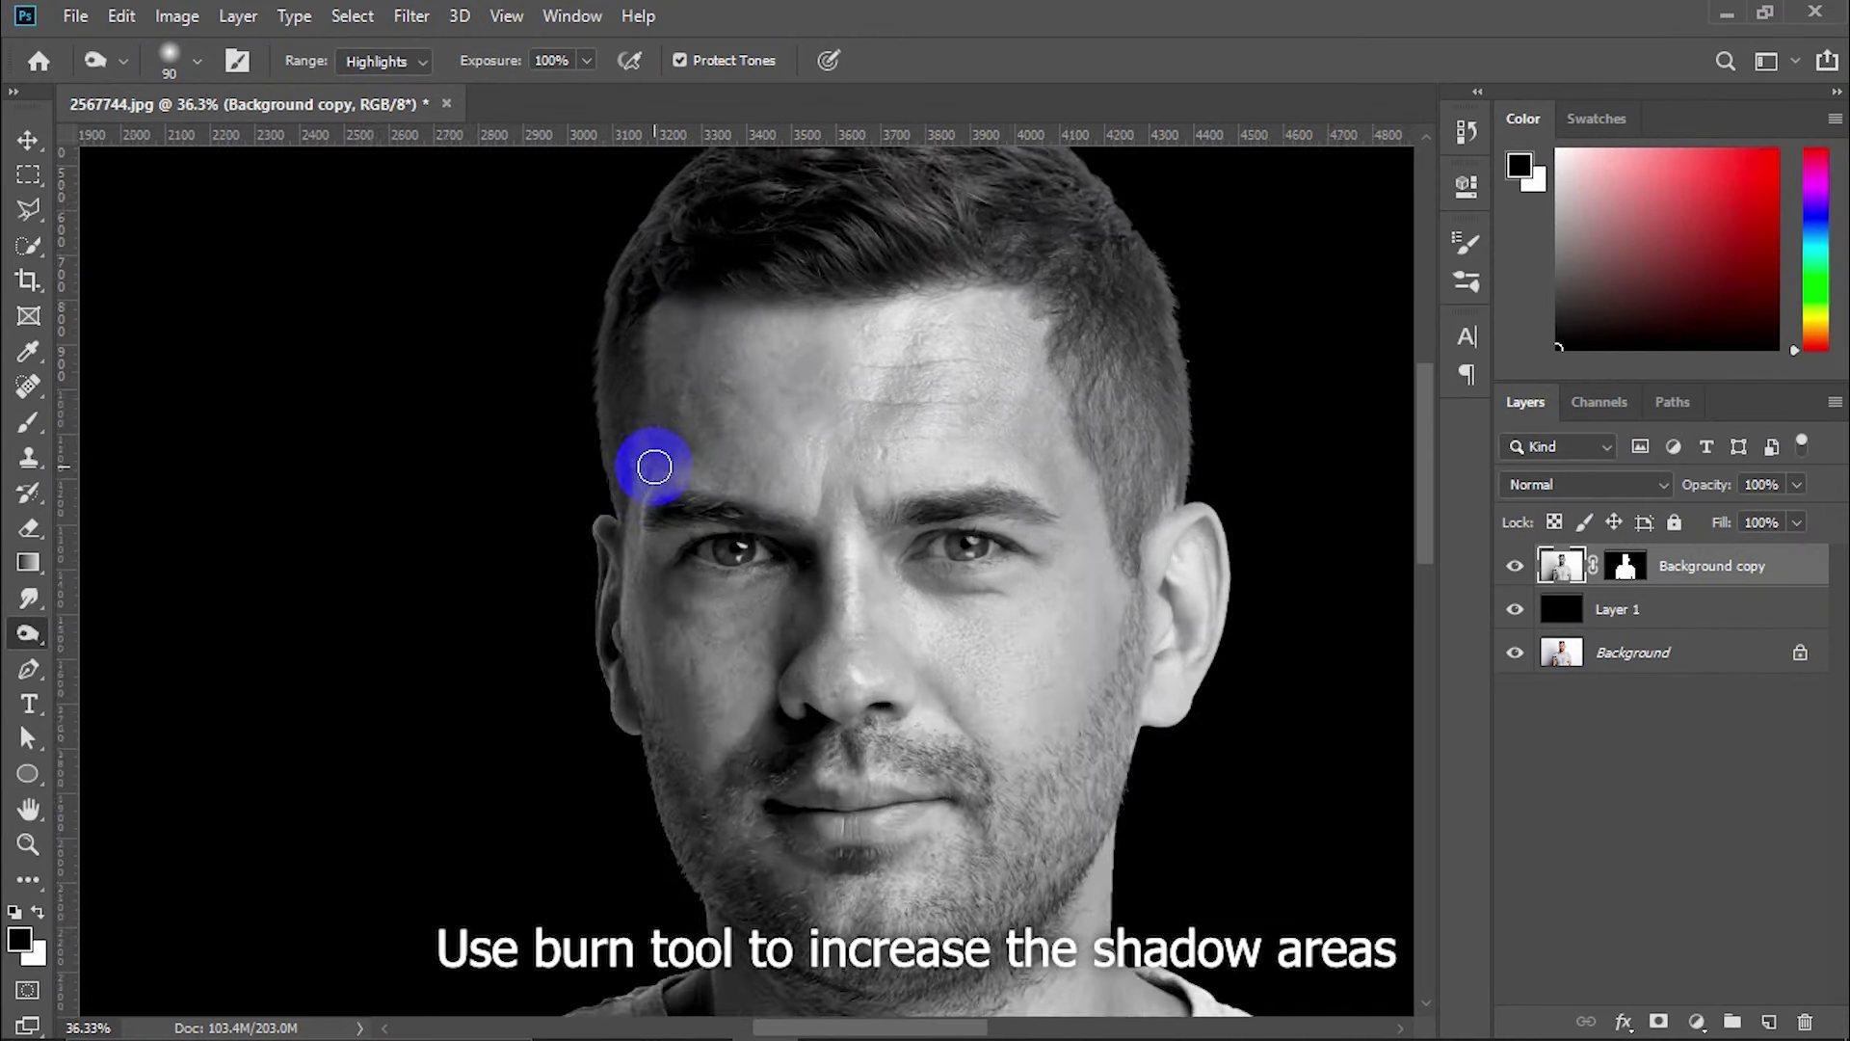
scroll(604, 735, down, 5)
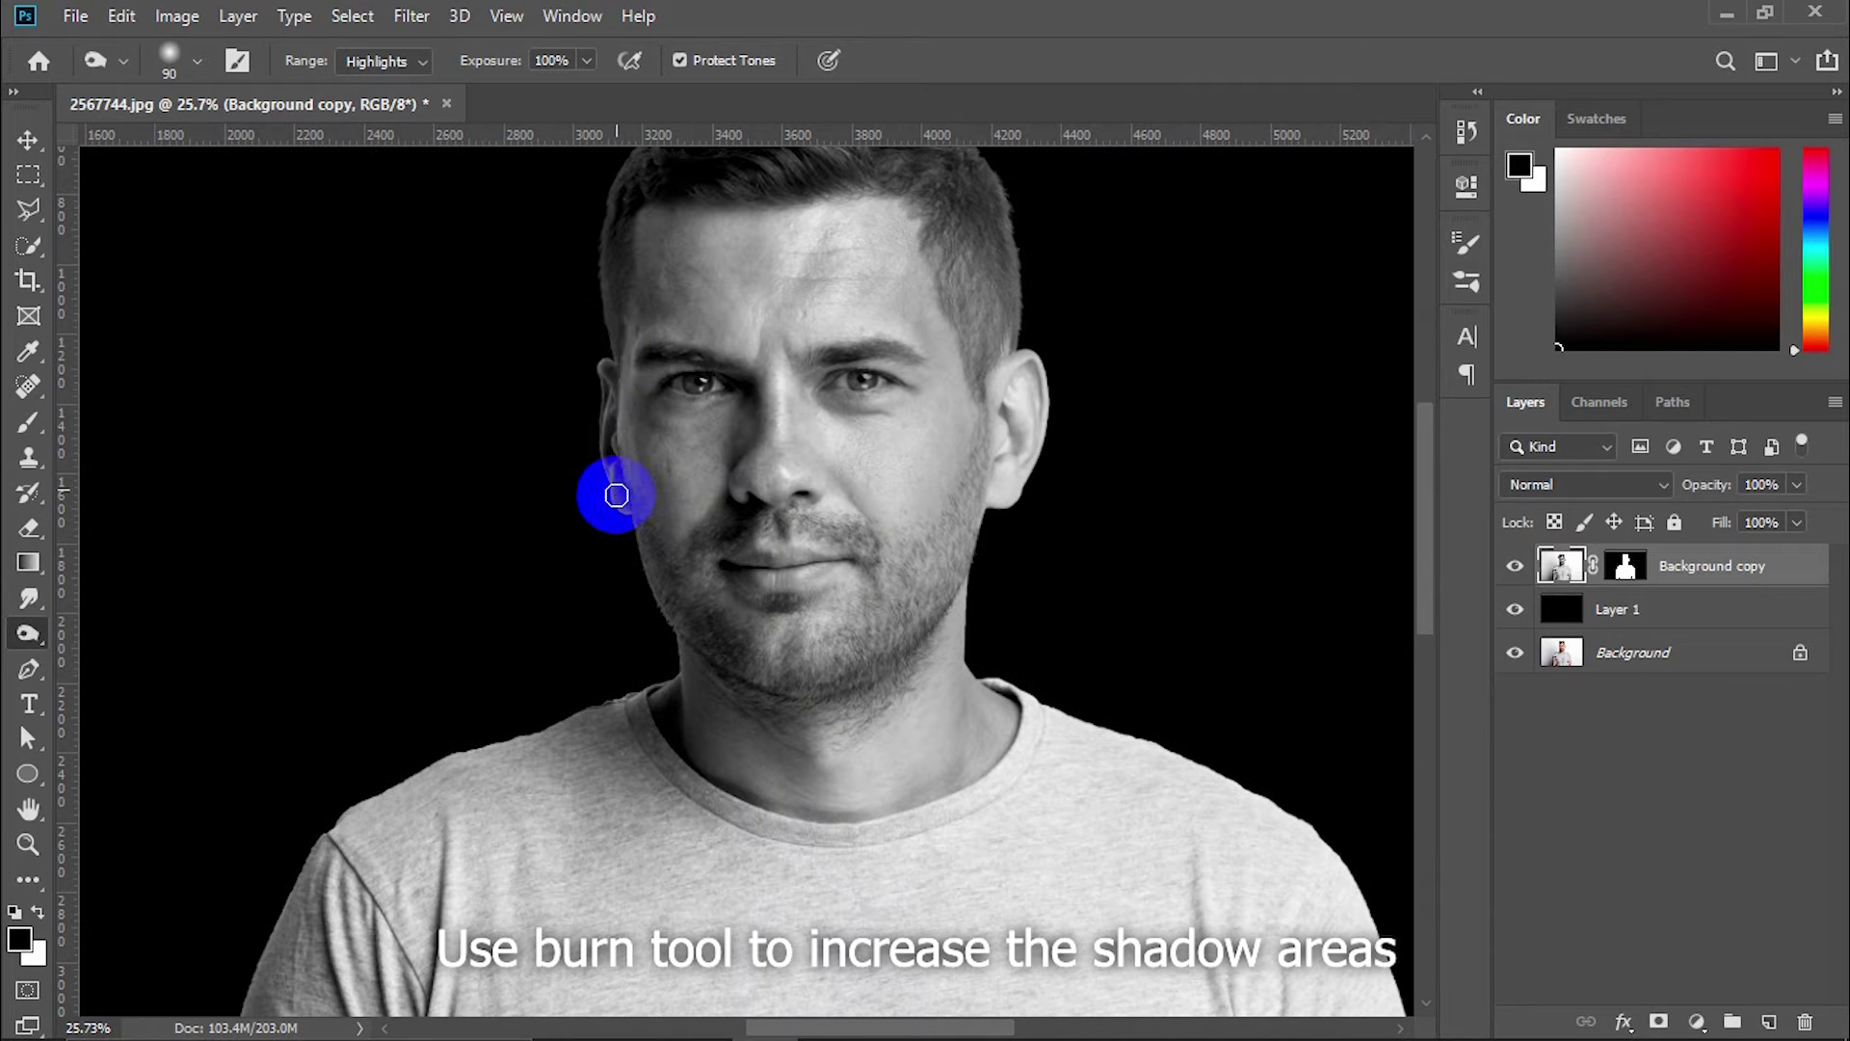
drag(603, 417, 624, 520)
Burn along the jaw toward the shoulder and the left shoulder edge
scroll(624, 520, down, 2)
scroll(350, 537, down, 3)
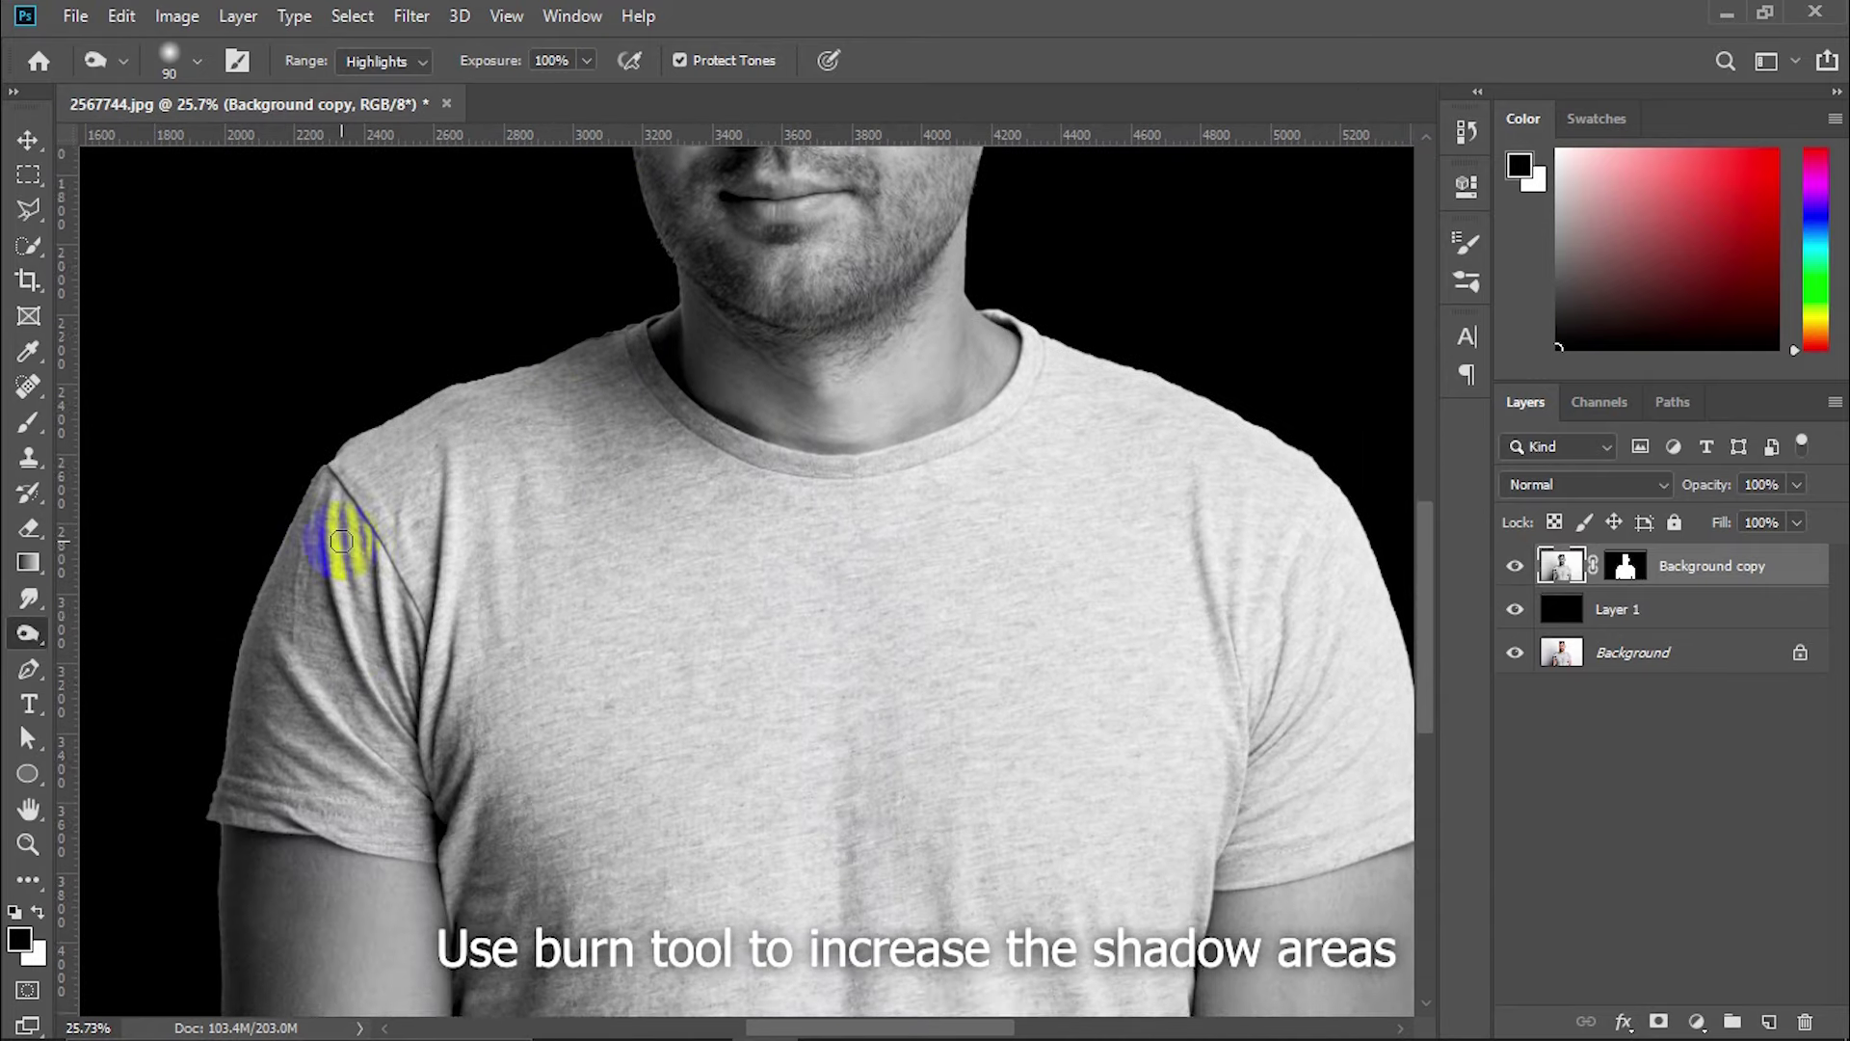
drag(215, 632, 204, 838)
scroll(204, 838, down, 2)
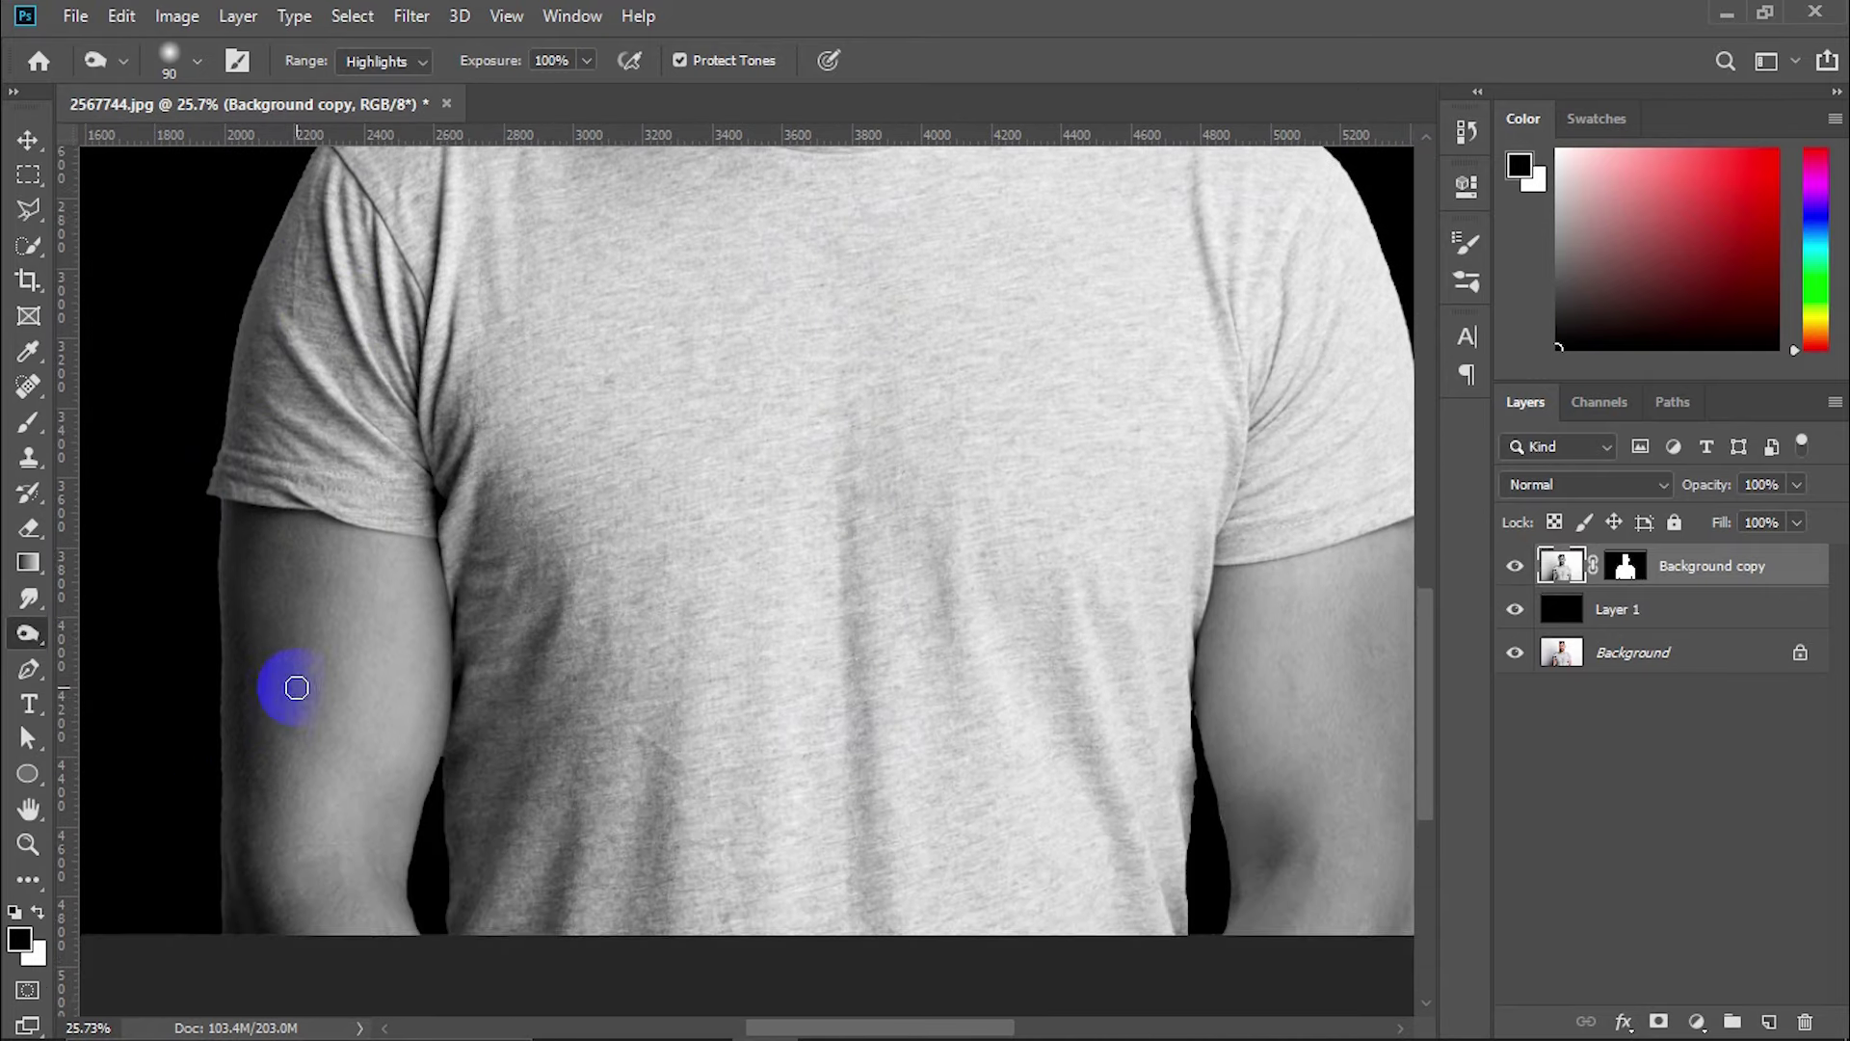
drag(222, 706, 225, 925)
scroll(464, 564, up, 5)
scroll(464, 564, up, 4)
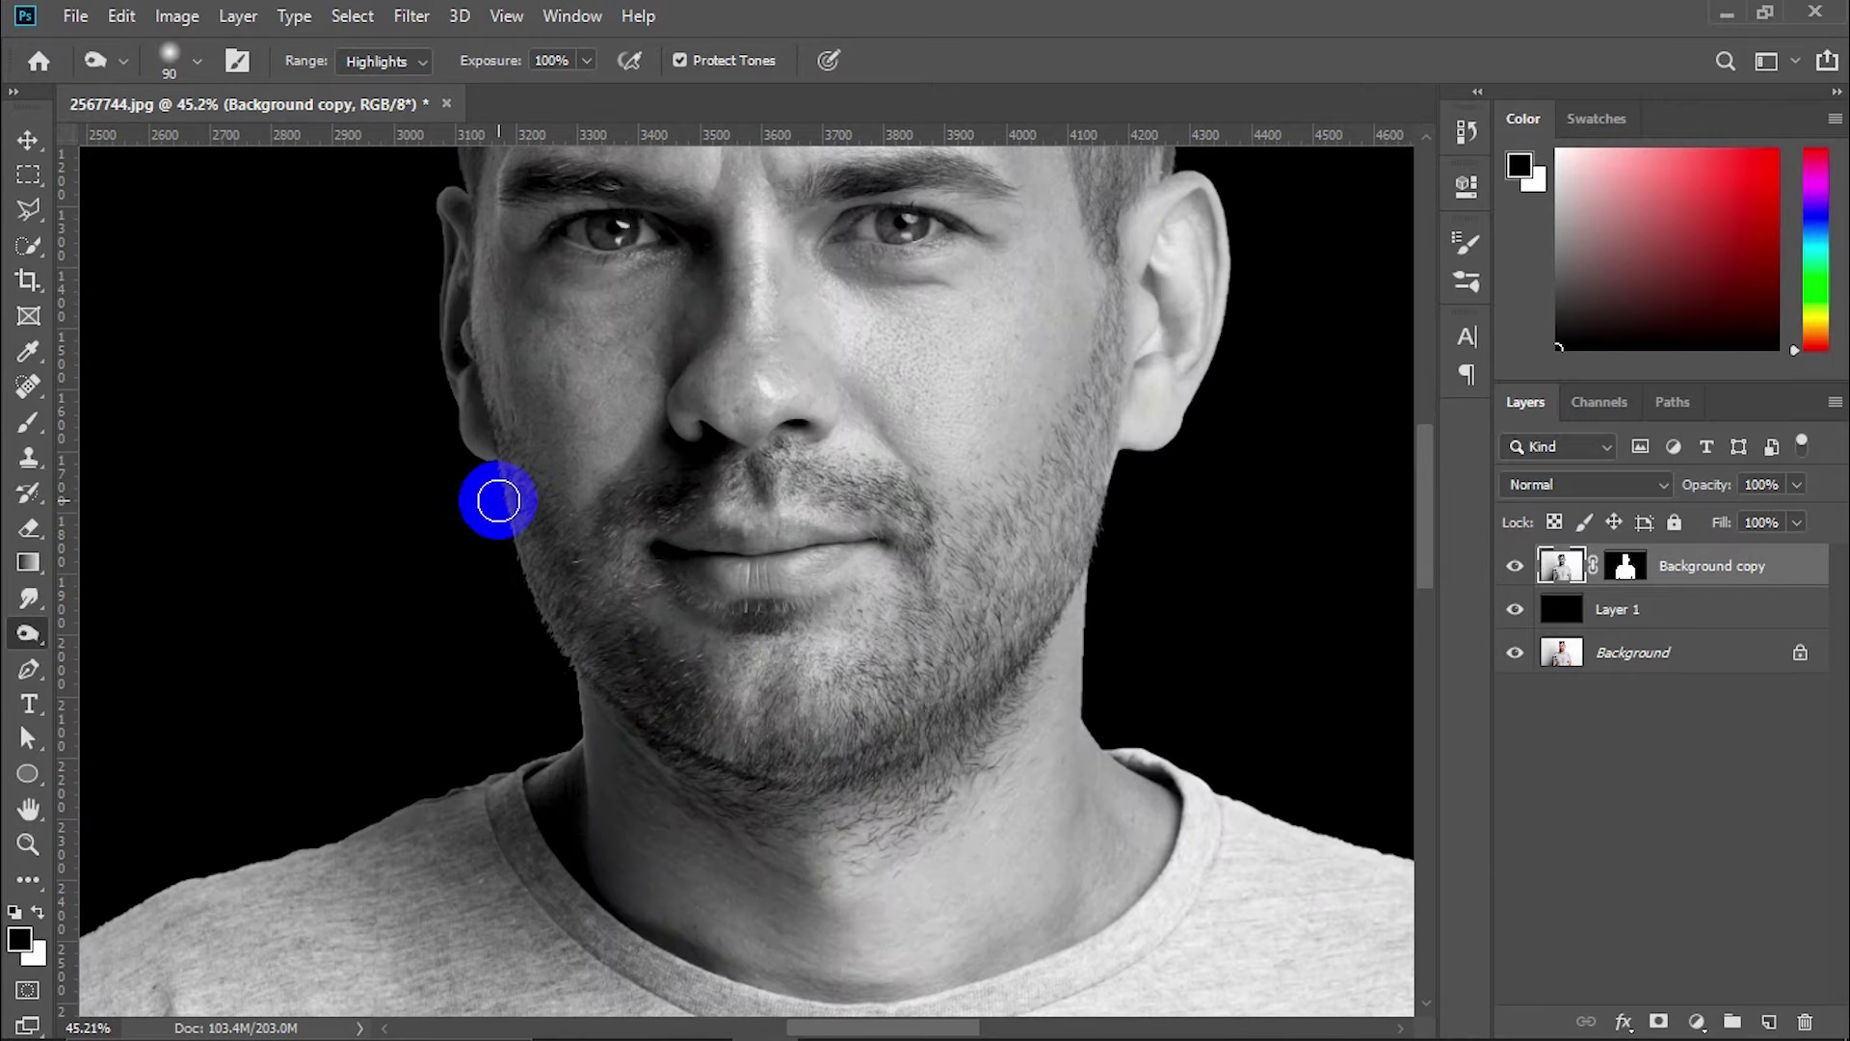
mouse_move(483, 475)
mouse_down()
mouse_move(399, 809)
mouse_move(298, 838)
mouse_up()
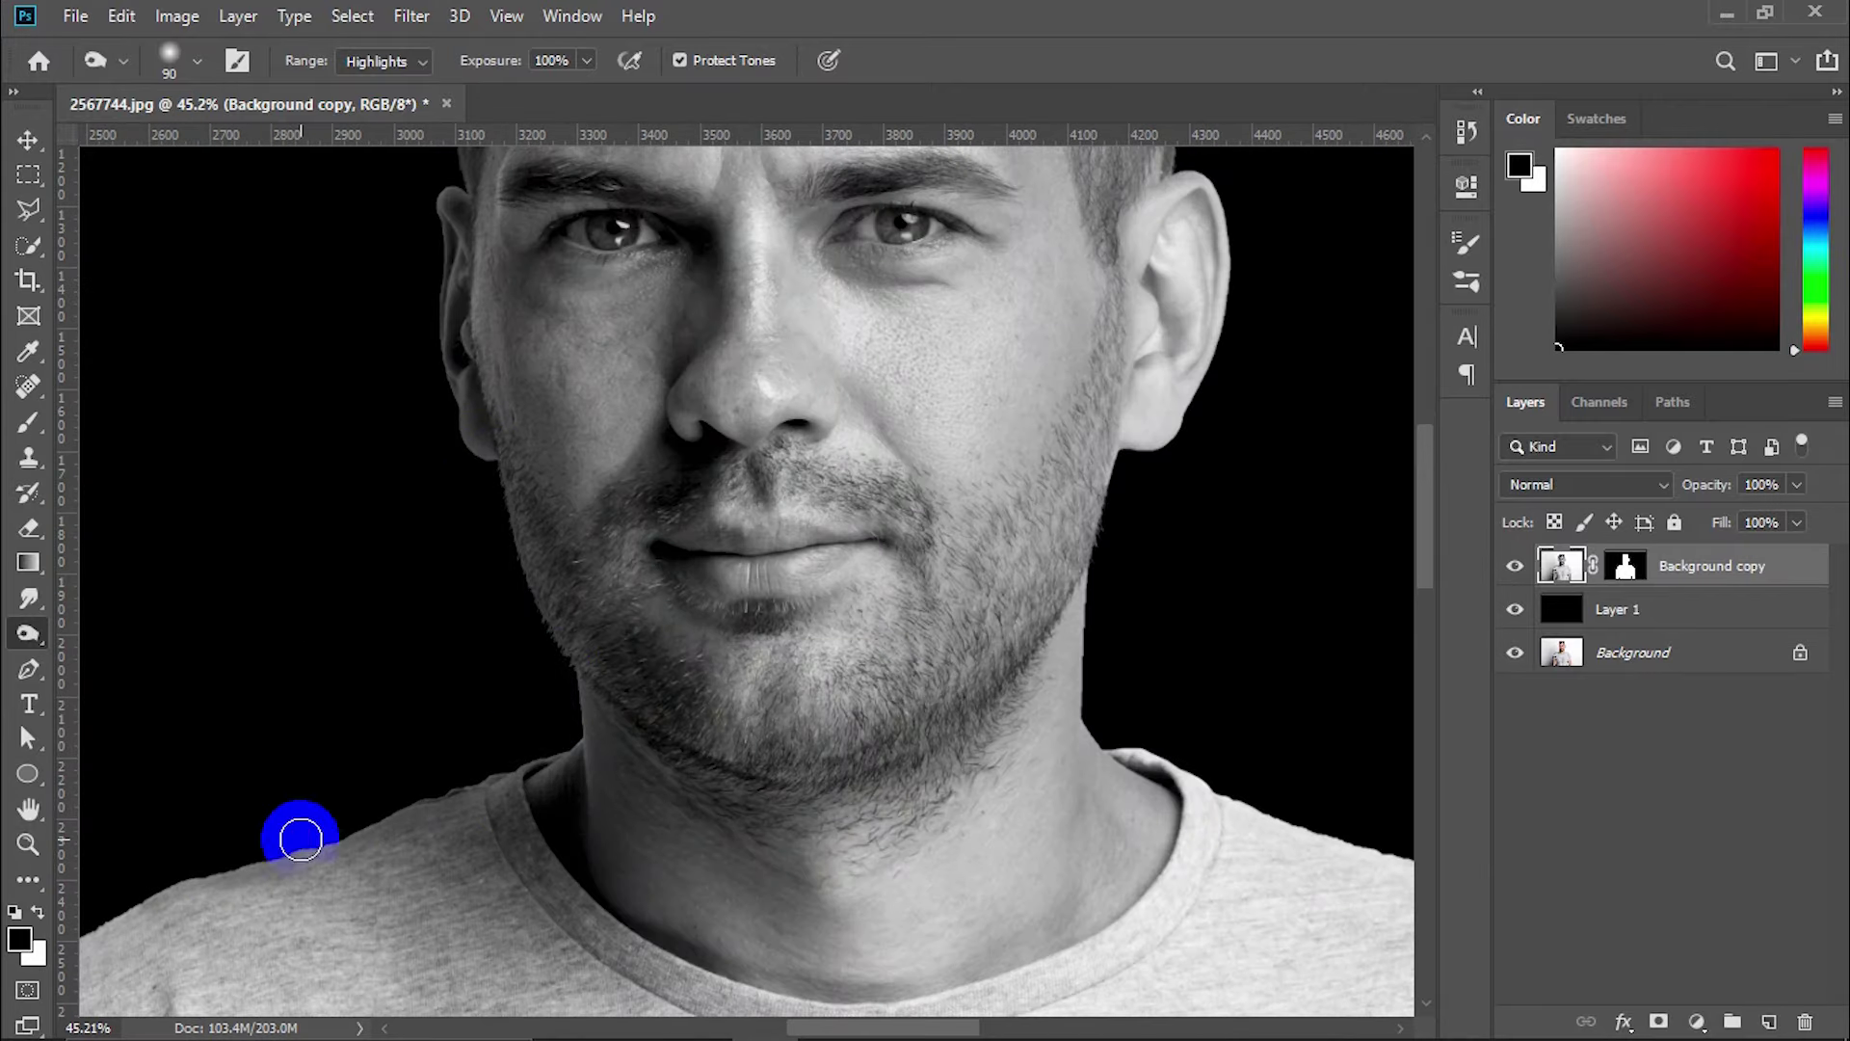
scroll(298, 838, down, 3)
mouse_move(343, 640)
mouse_down()
mouse_move(165, 755)
mouse_move(547, 575)
mouse_up()
Burn the outer hair edge and lower right body edge darker
scroll(482, 617, down, 2)
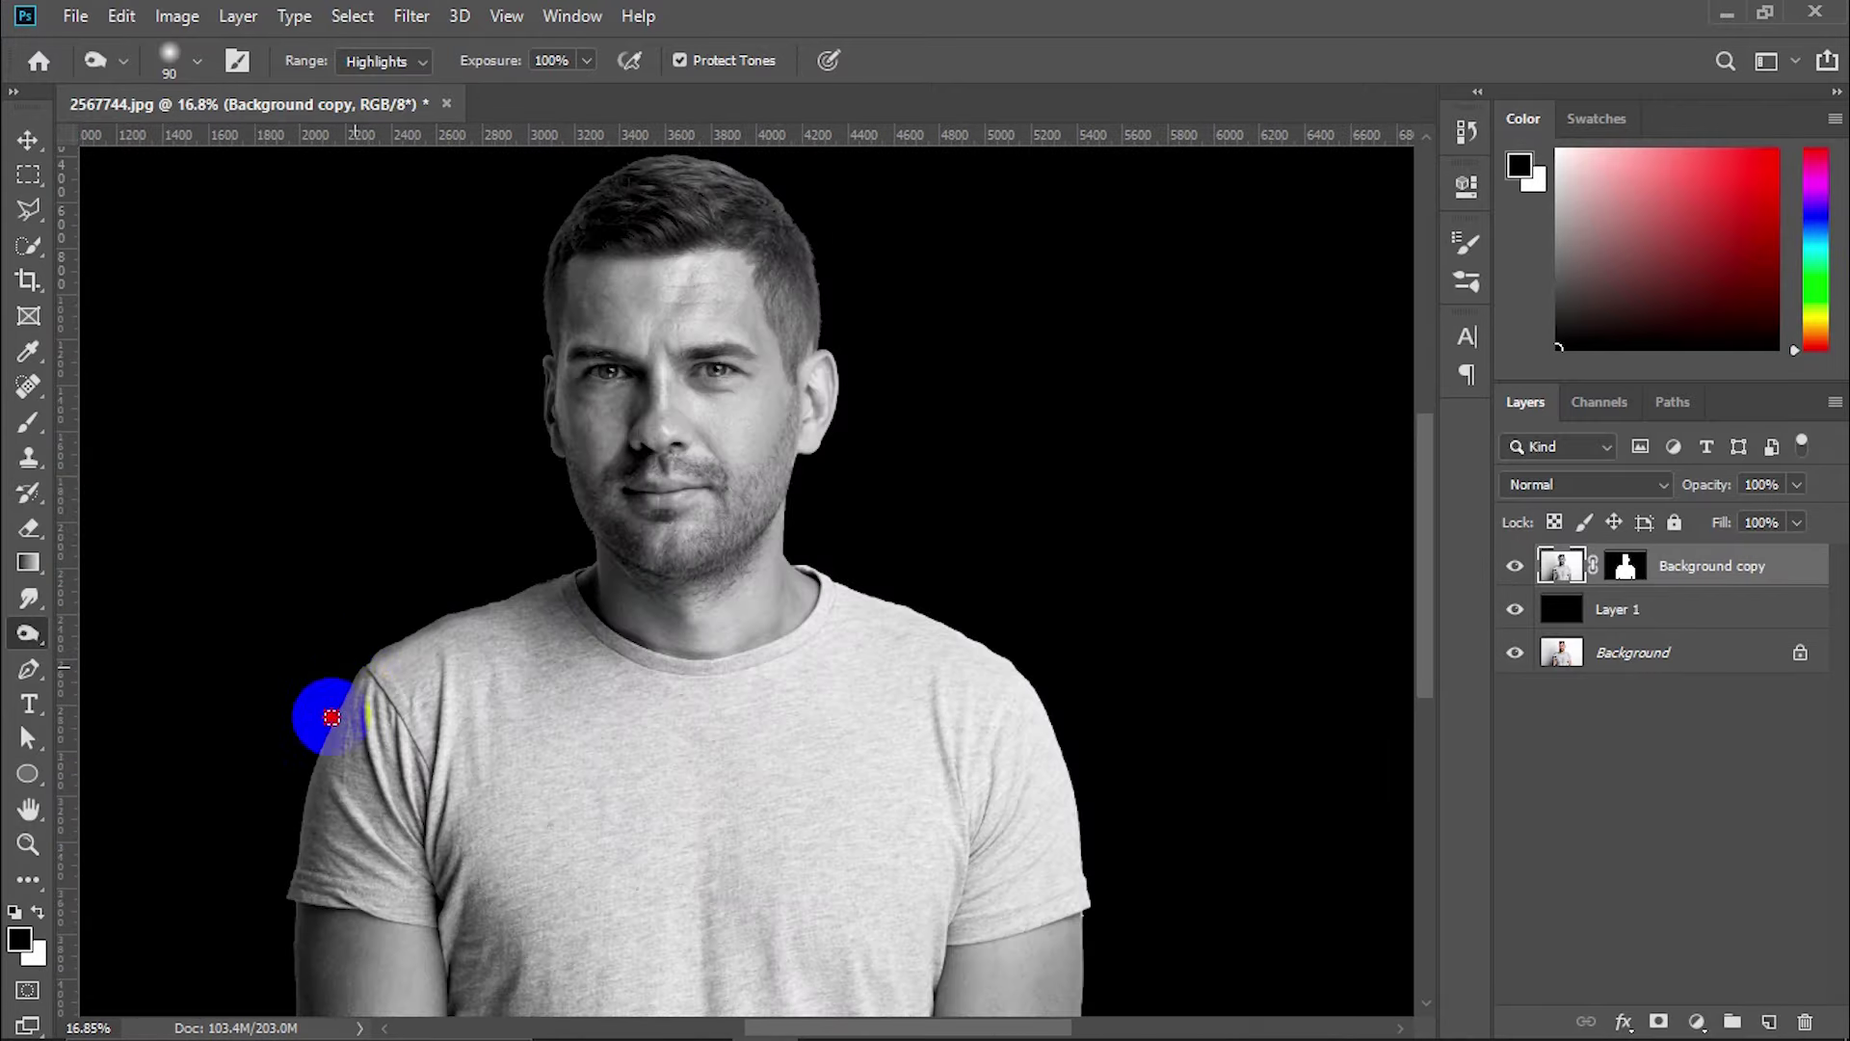
scroll(289, 858, down, 2)
scroll(872, 240, up, 4)
scroll(872, 240, up, 3)
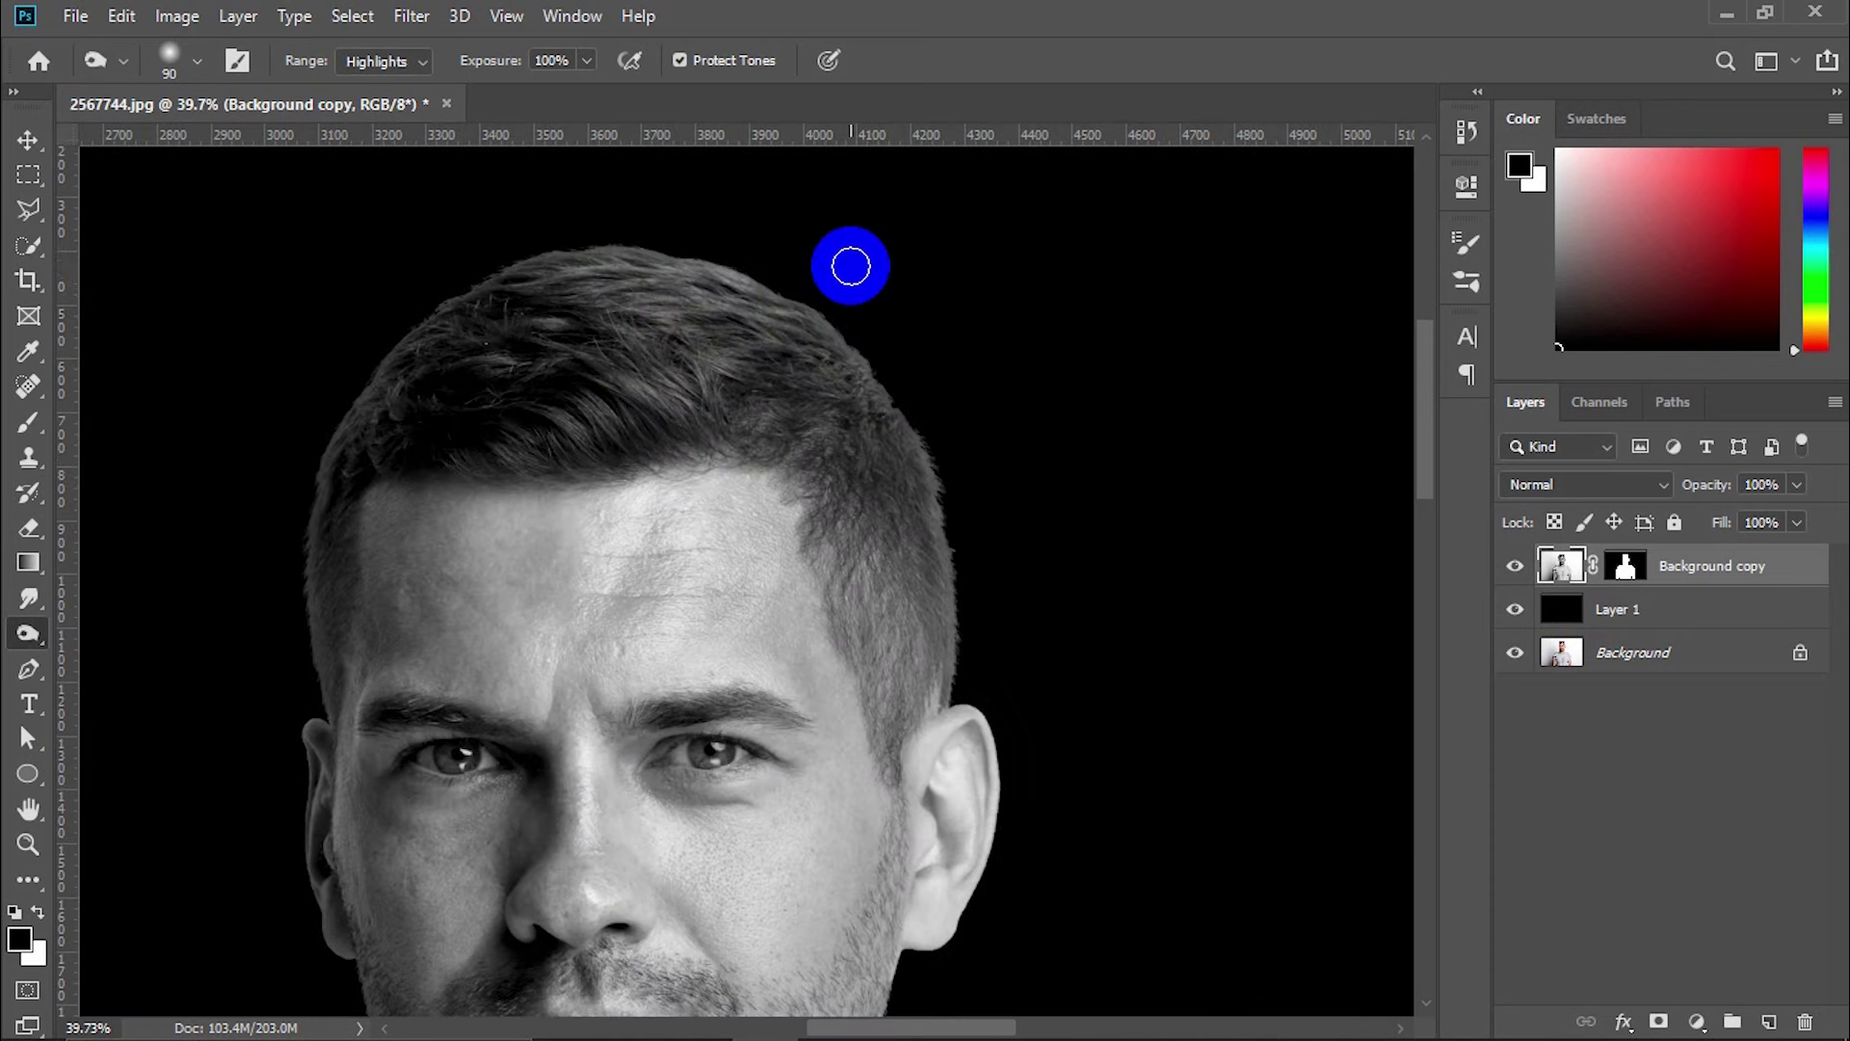
mouse_move(946, 459)
mouse_down()
mouse_move(950, 591)
mouse_move(925, 417)
mouse_move(868, 345)
mouse_up()
scroll(933, 462, down, 4)
scroll(929, 392, down, 3)
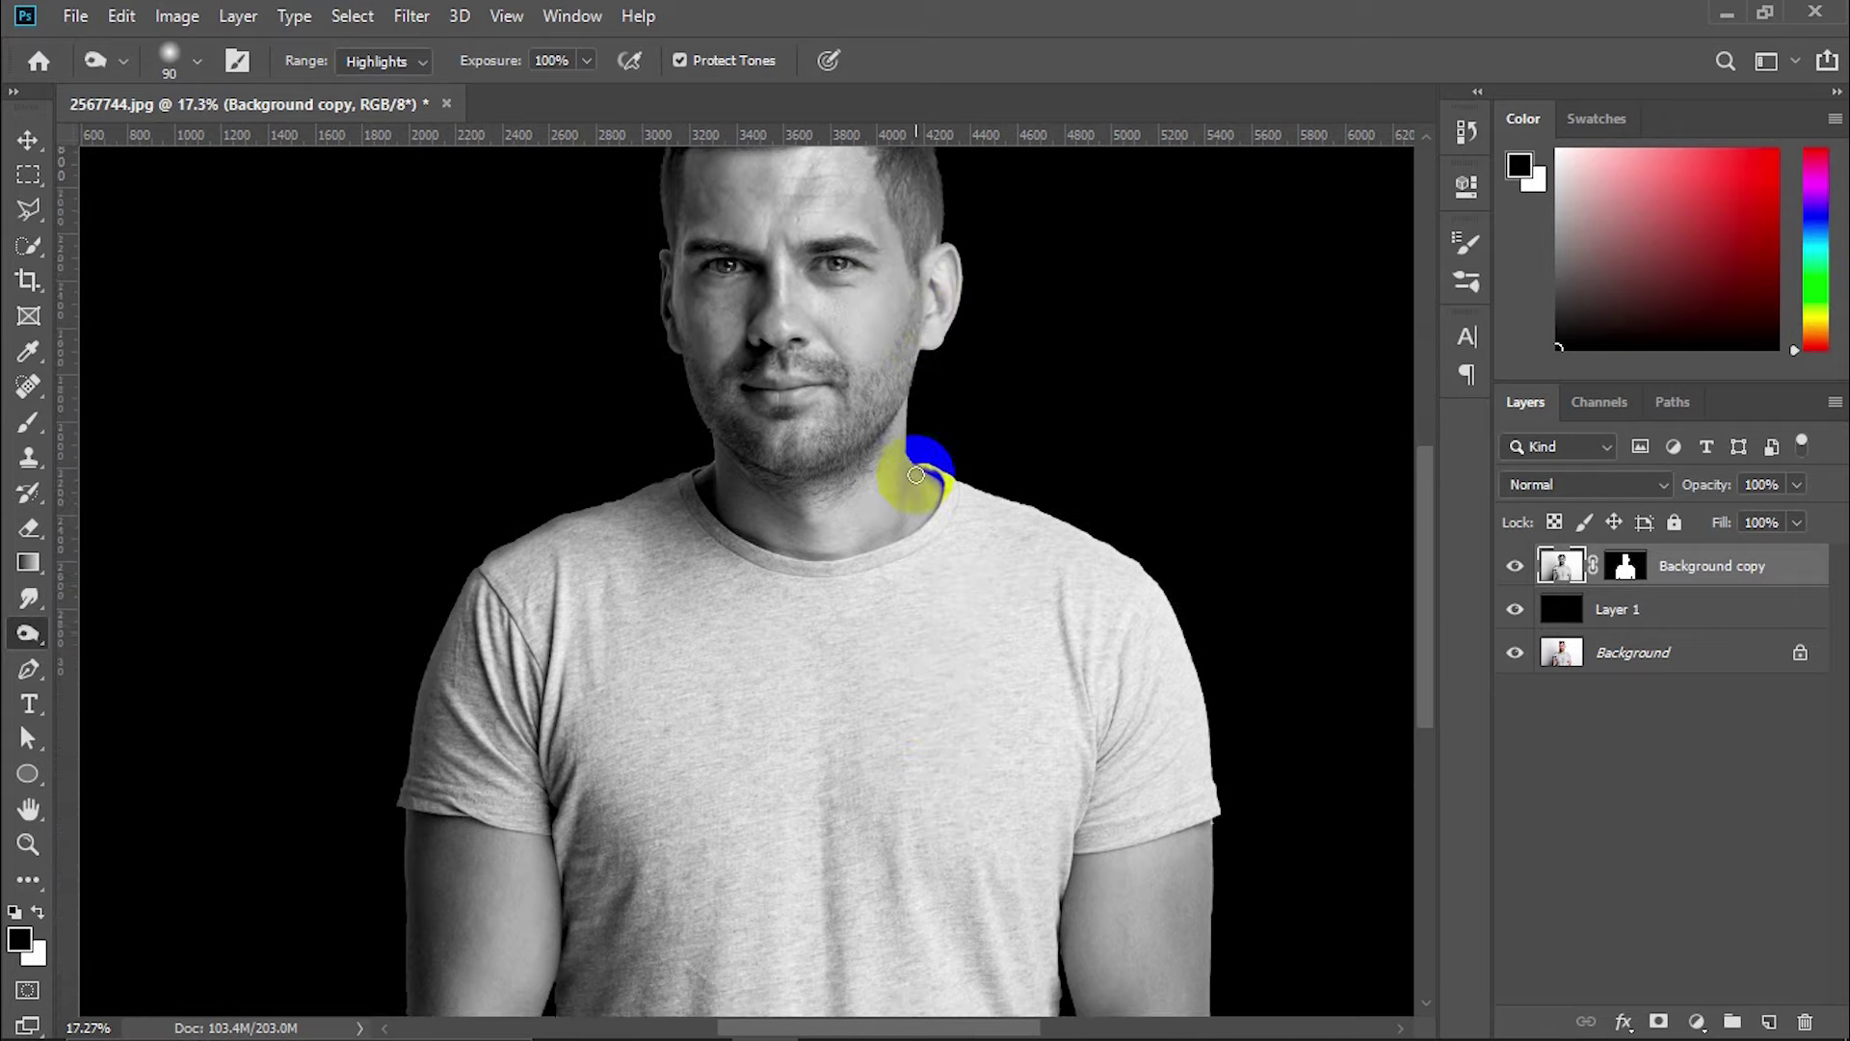
scroll(912, 479, down, 3)
mouse_move(1065, 838)
mouse_down()
mouse_move(1079, 847)
mouse_move(1041, 755)
mouse_move(1028, 916)
mouse_move(1044, 806)
mouse_up()
scroll(1078, 847, up, 3)
Lower the toning brush exposure to 55%, halve the brush, and work the forehead
click(482, 67)
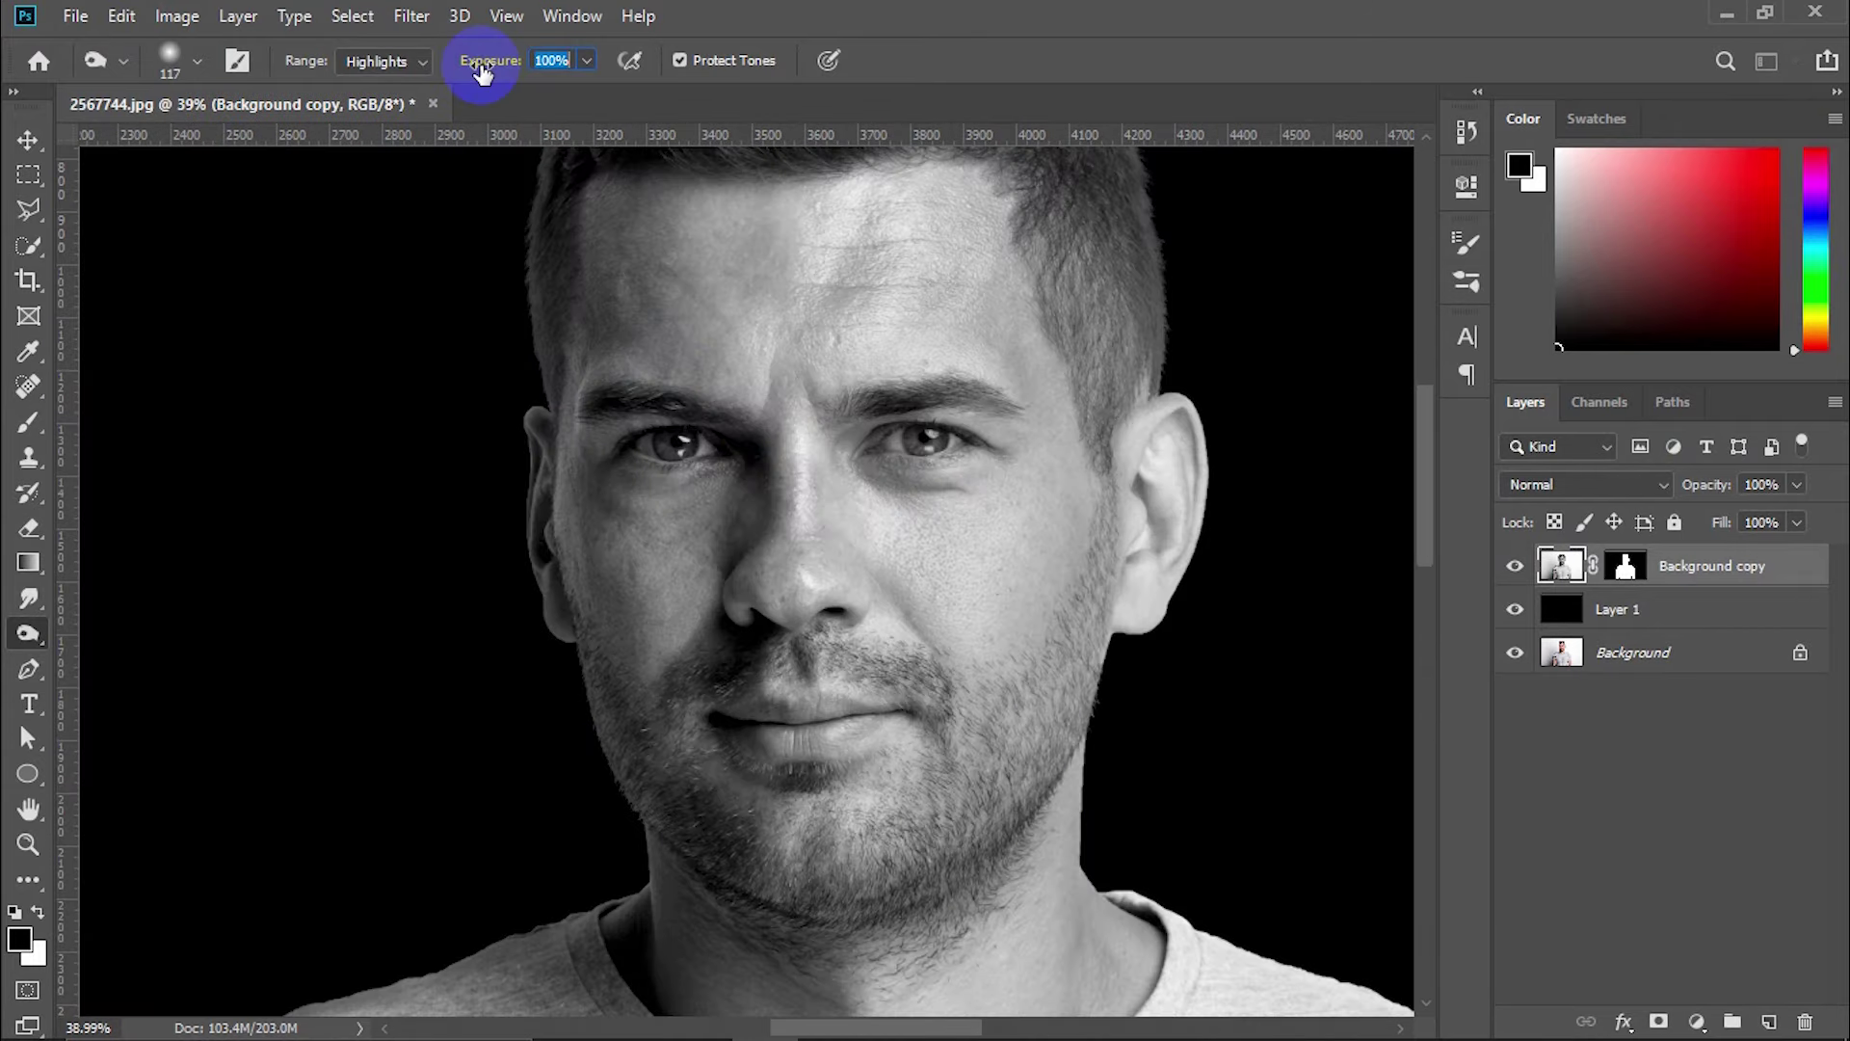
drag(482, 68, 446, 70)
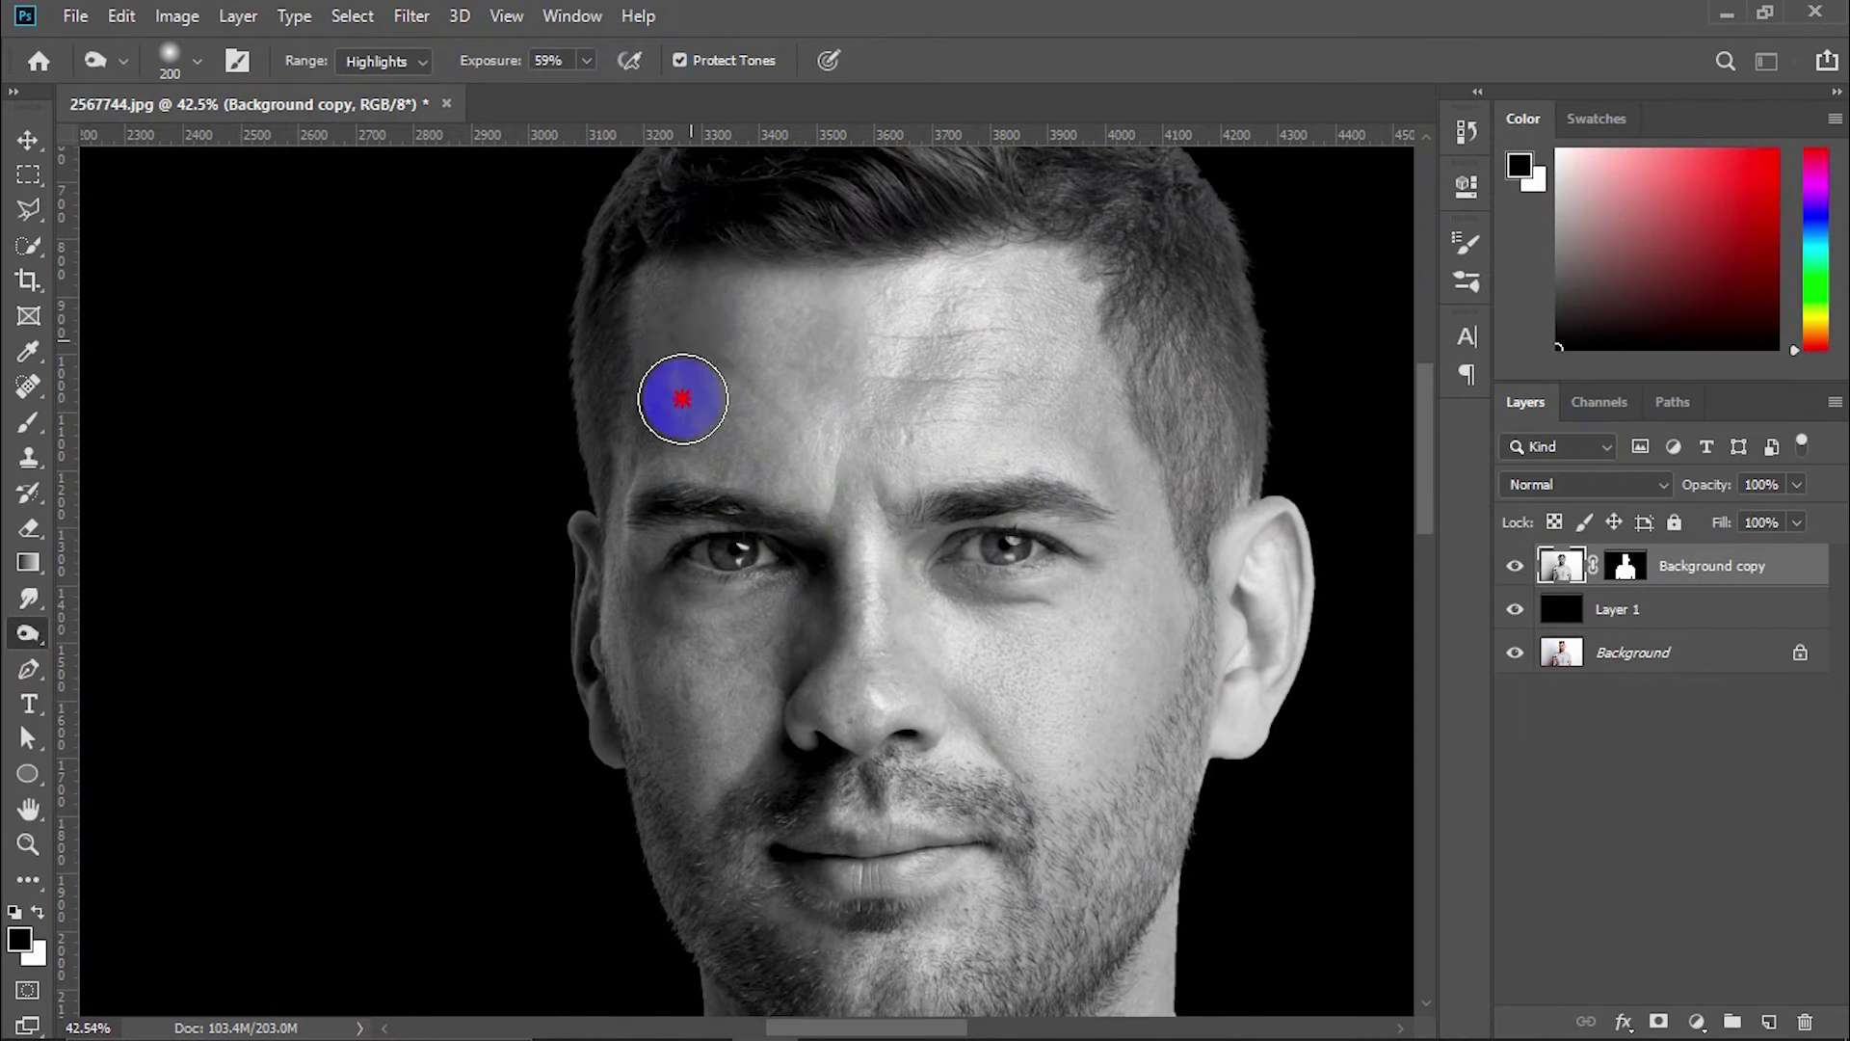
mouse_move(682, 398)
mouse_down()
mouse_move(653, 405)
mouse_move(673, 301)
mouse_move(590, 457)
mouse_move(649, 384)
mouse_up()
key([)
key([)
key([)
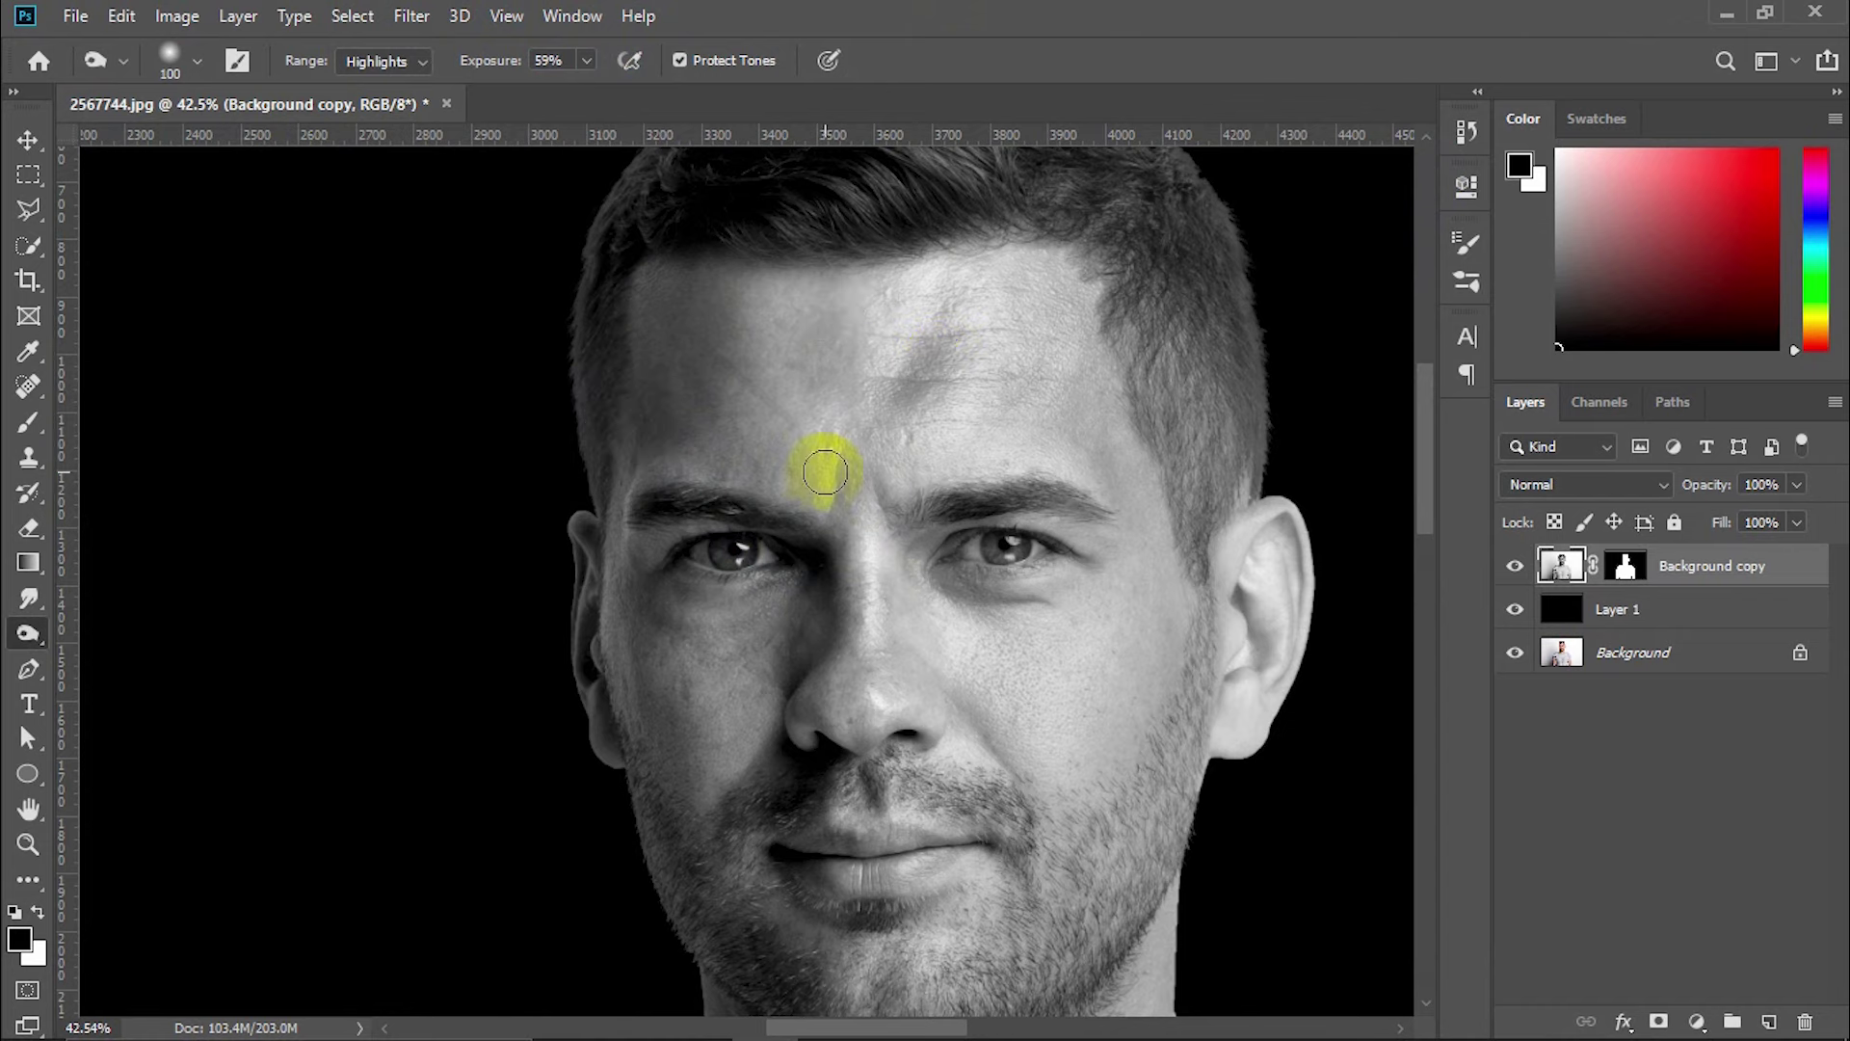
scroll(992, 448, down, 2)
scroll(1087, 513, down, 1)
drag(805, 476, 807, 401)
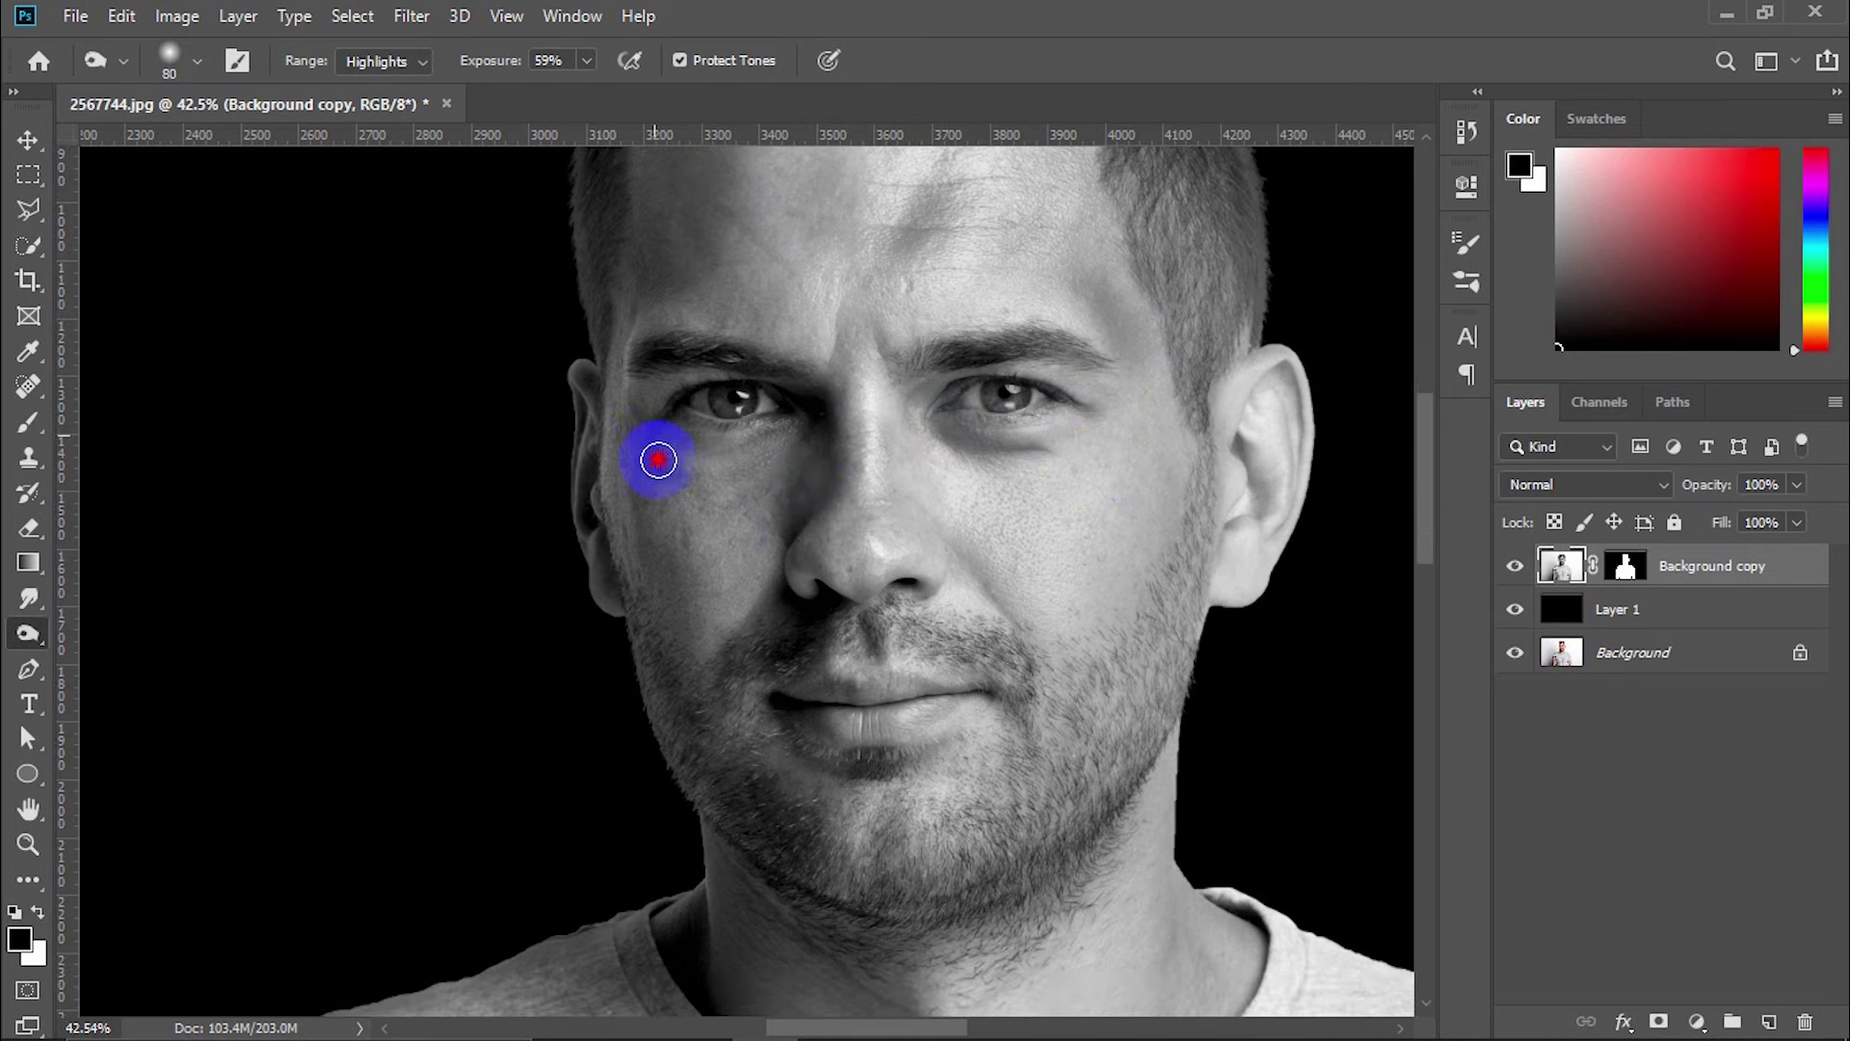
Tone the side of the face and cheek down to the jaw, chin and collar
drag(590, 465, 620, 351)
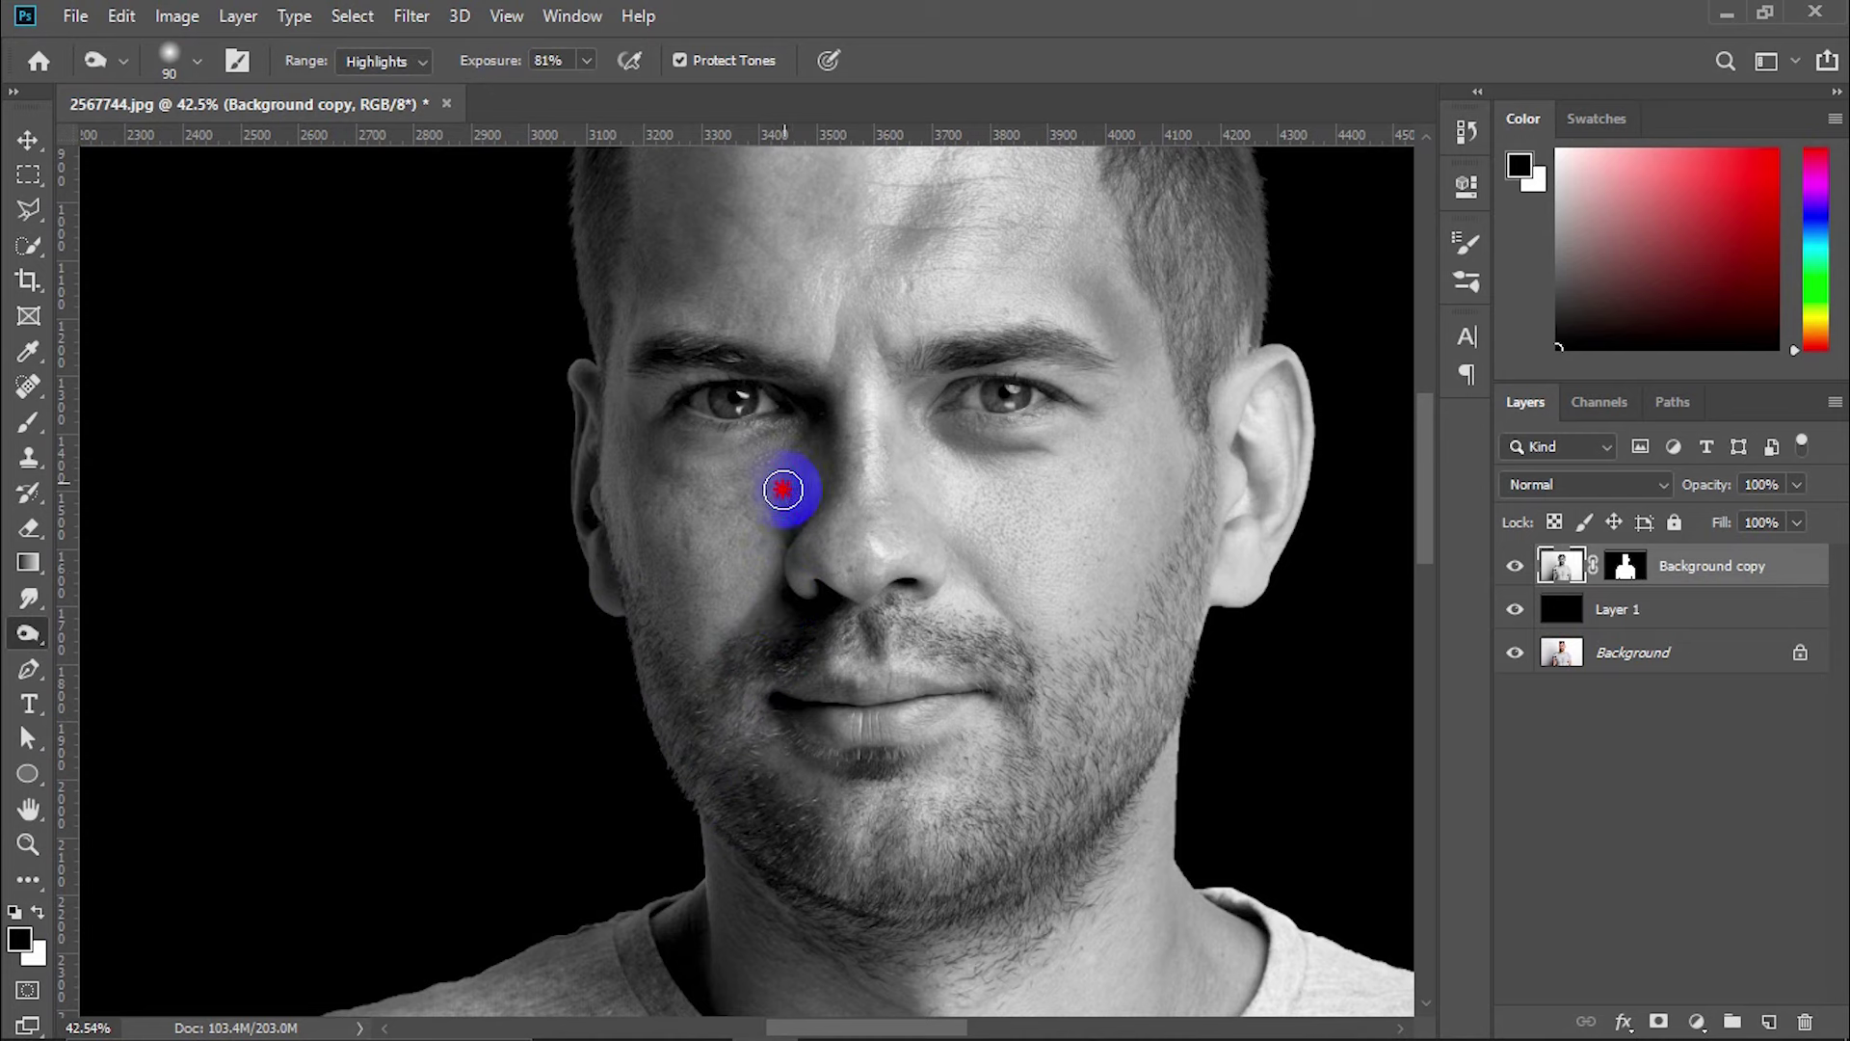
mouse_move(783, 489)
mouse_down()
mouse_move(768, 466)
mouse_move(706, 654)
mouse_up()
scroll(710, 757, down, 3)
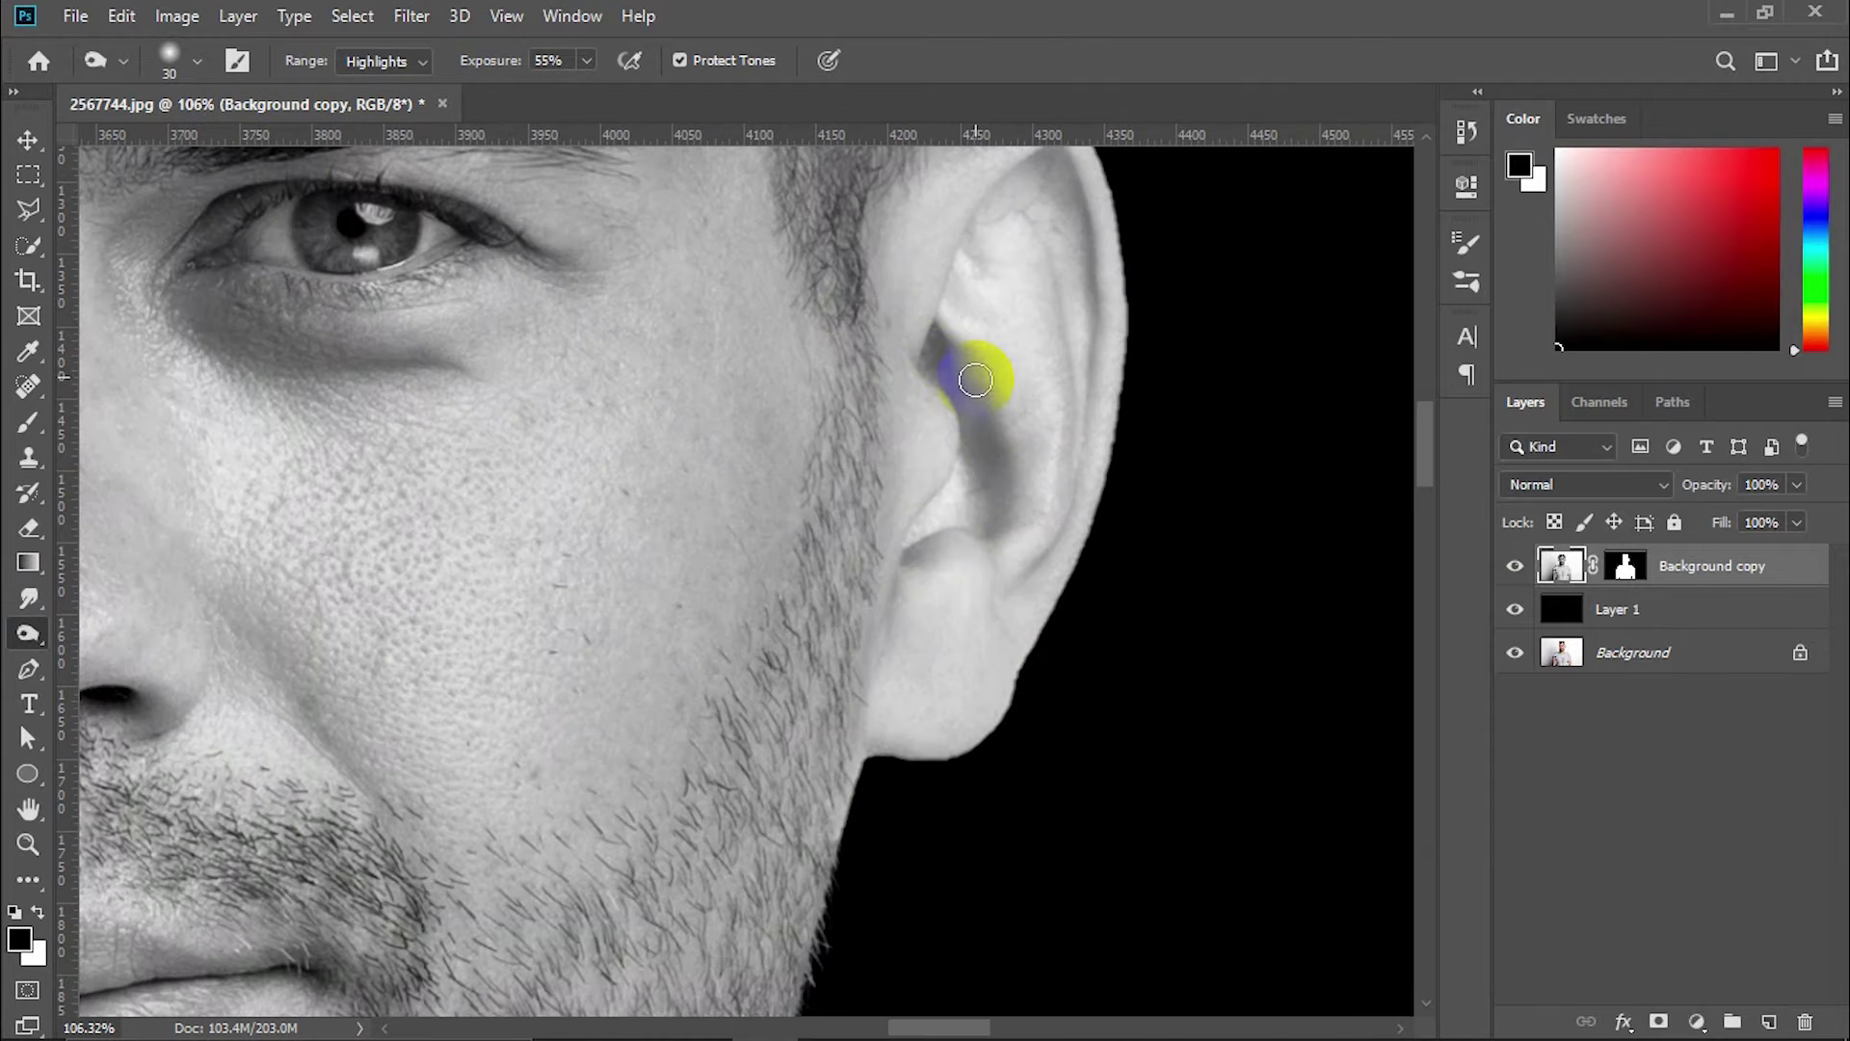
scroll(951, 591, down, 3)
key(ctrl+minus)
key(ctrl+minus)
key(ctrl+minus)
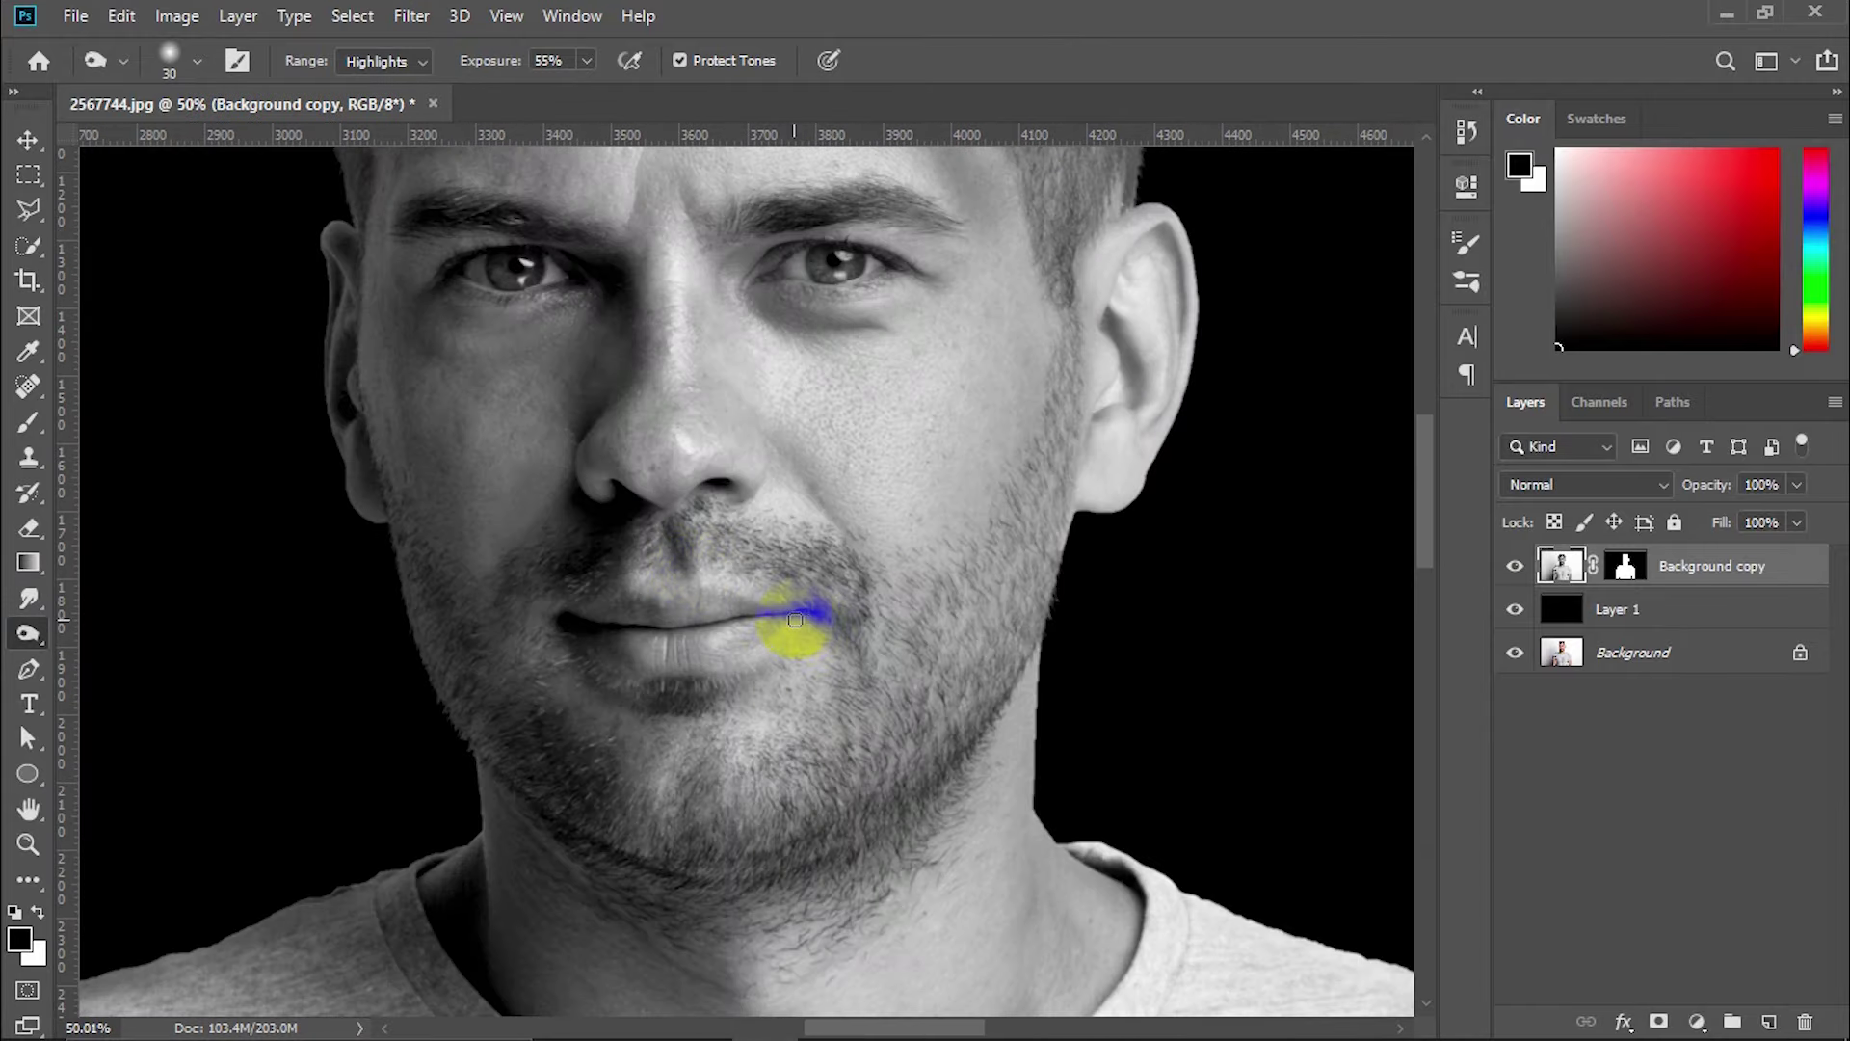
scroll(534, 649, down, 3)
key(ctrl+plus)
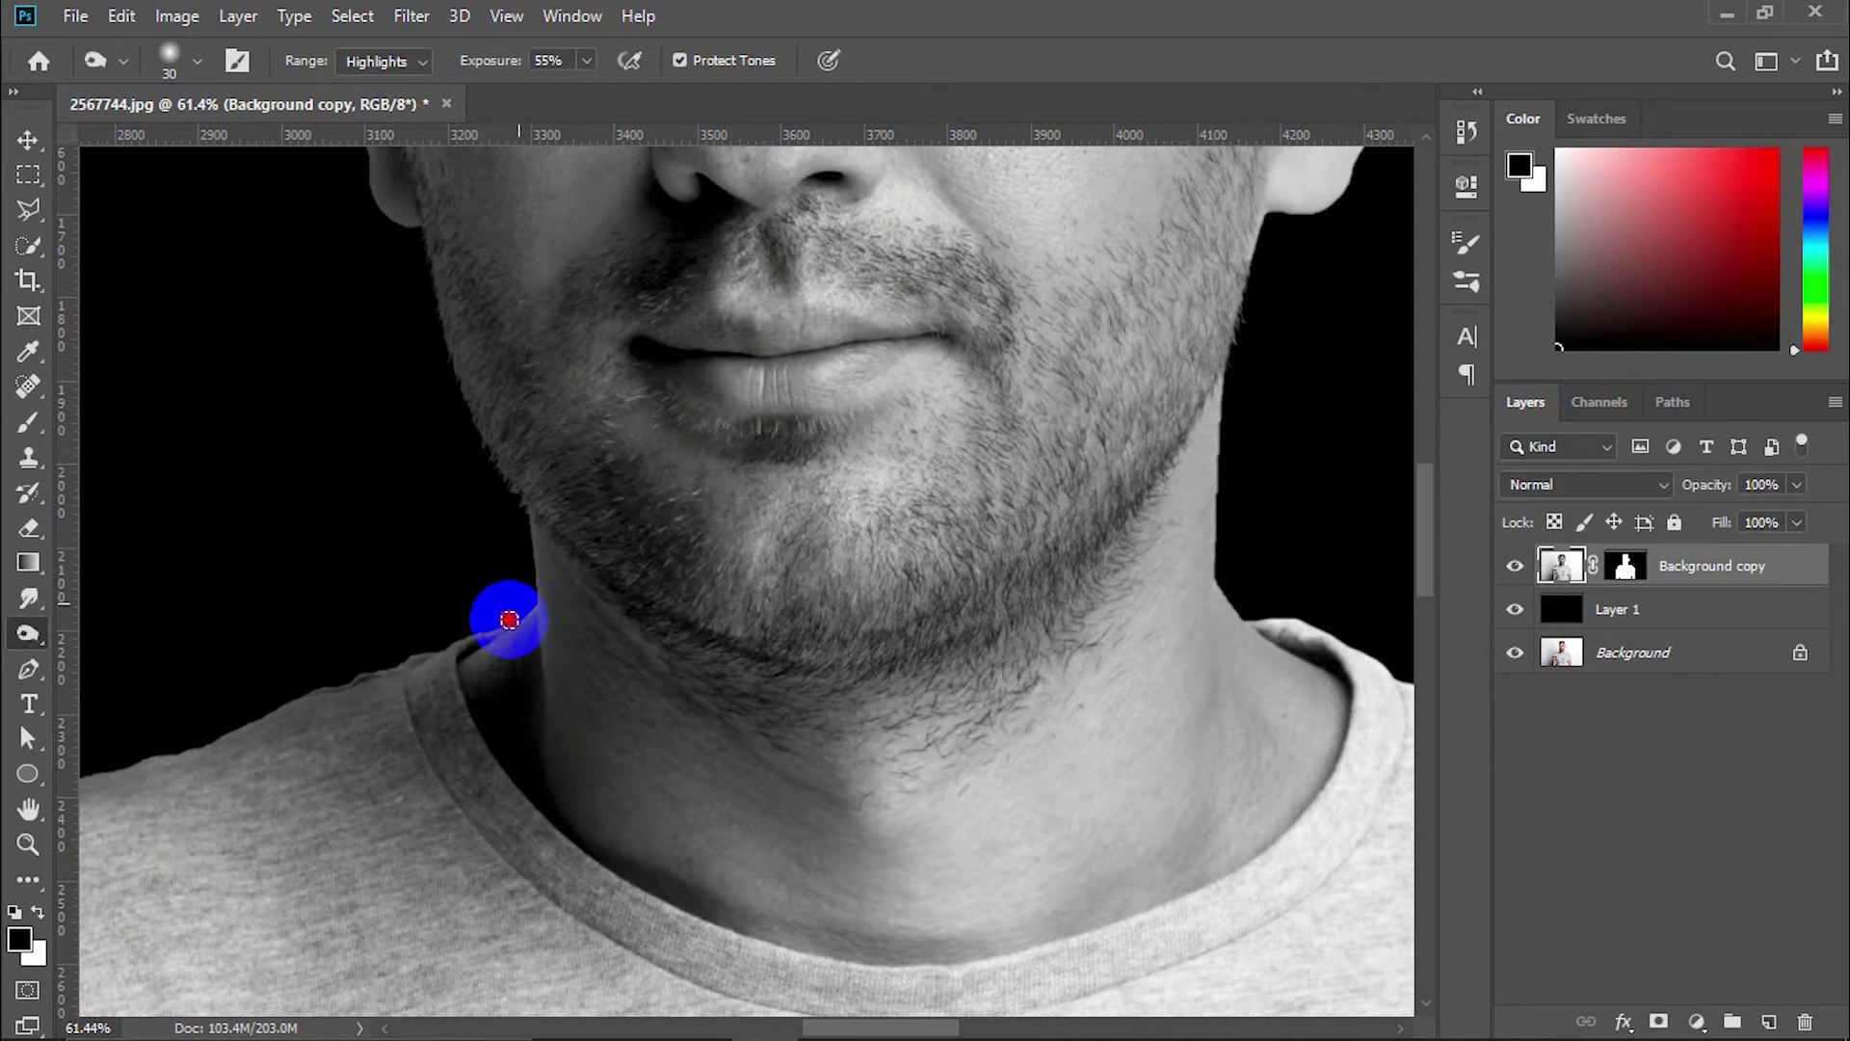
scroll(510, 626, down, 3)
scroll(599, 661, down, 3)
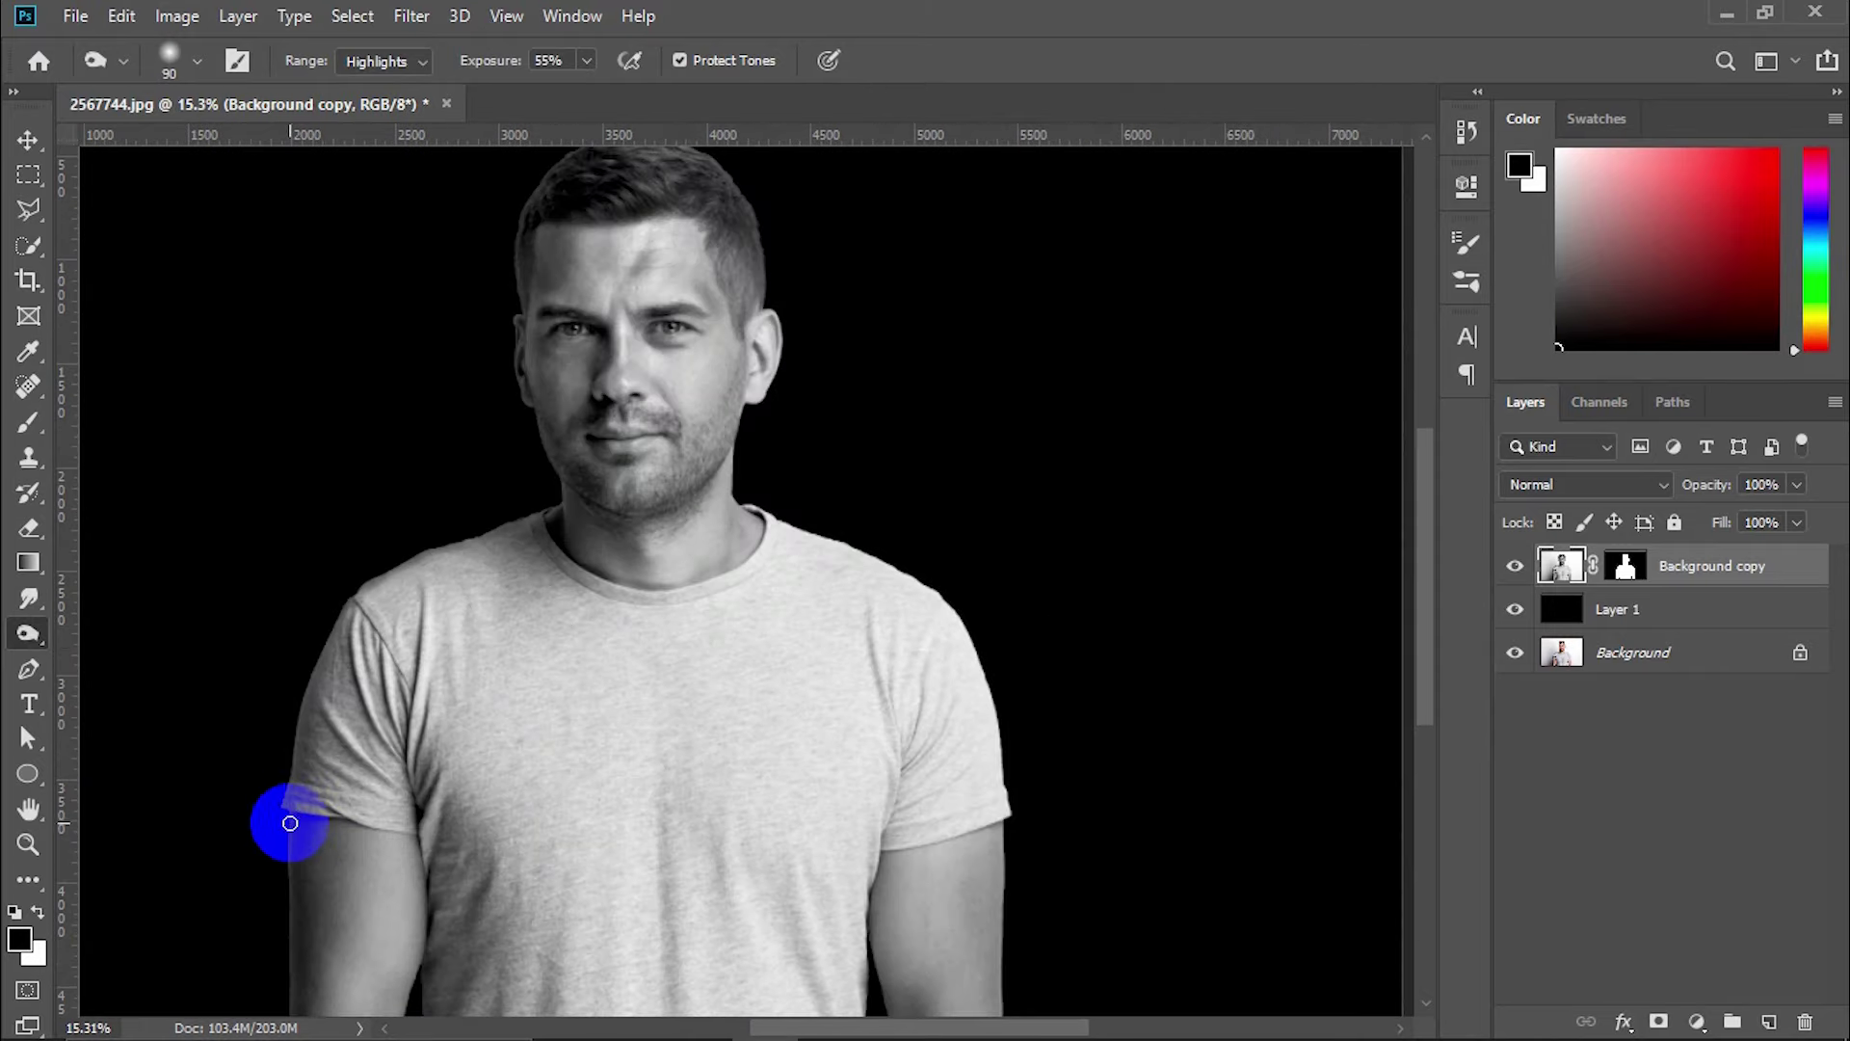
Burn the arms and shoulder edges darker, resizing the brush with [ and ]
key(bracketright)
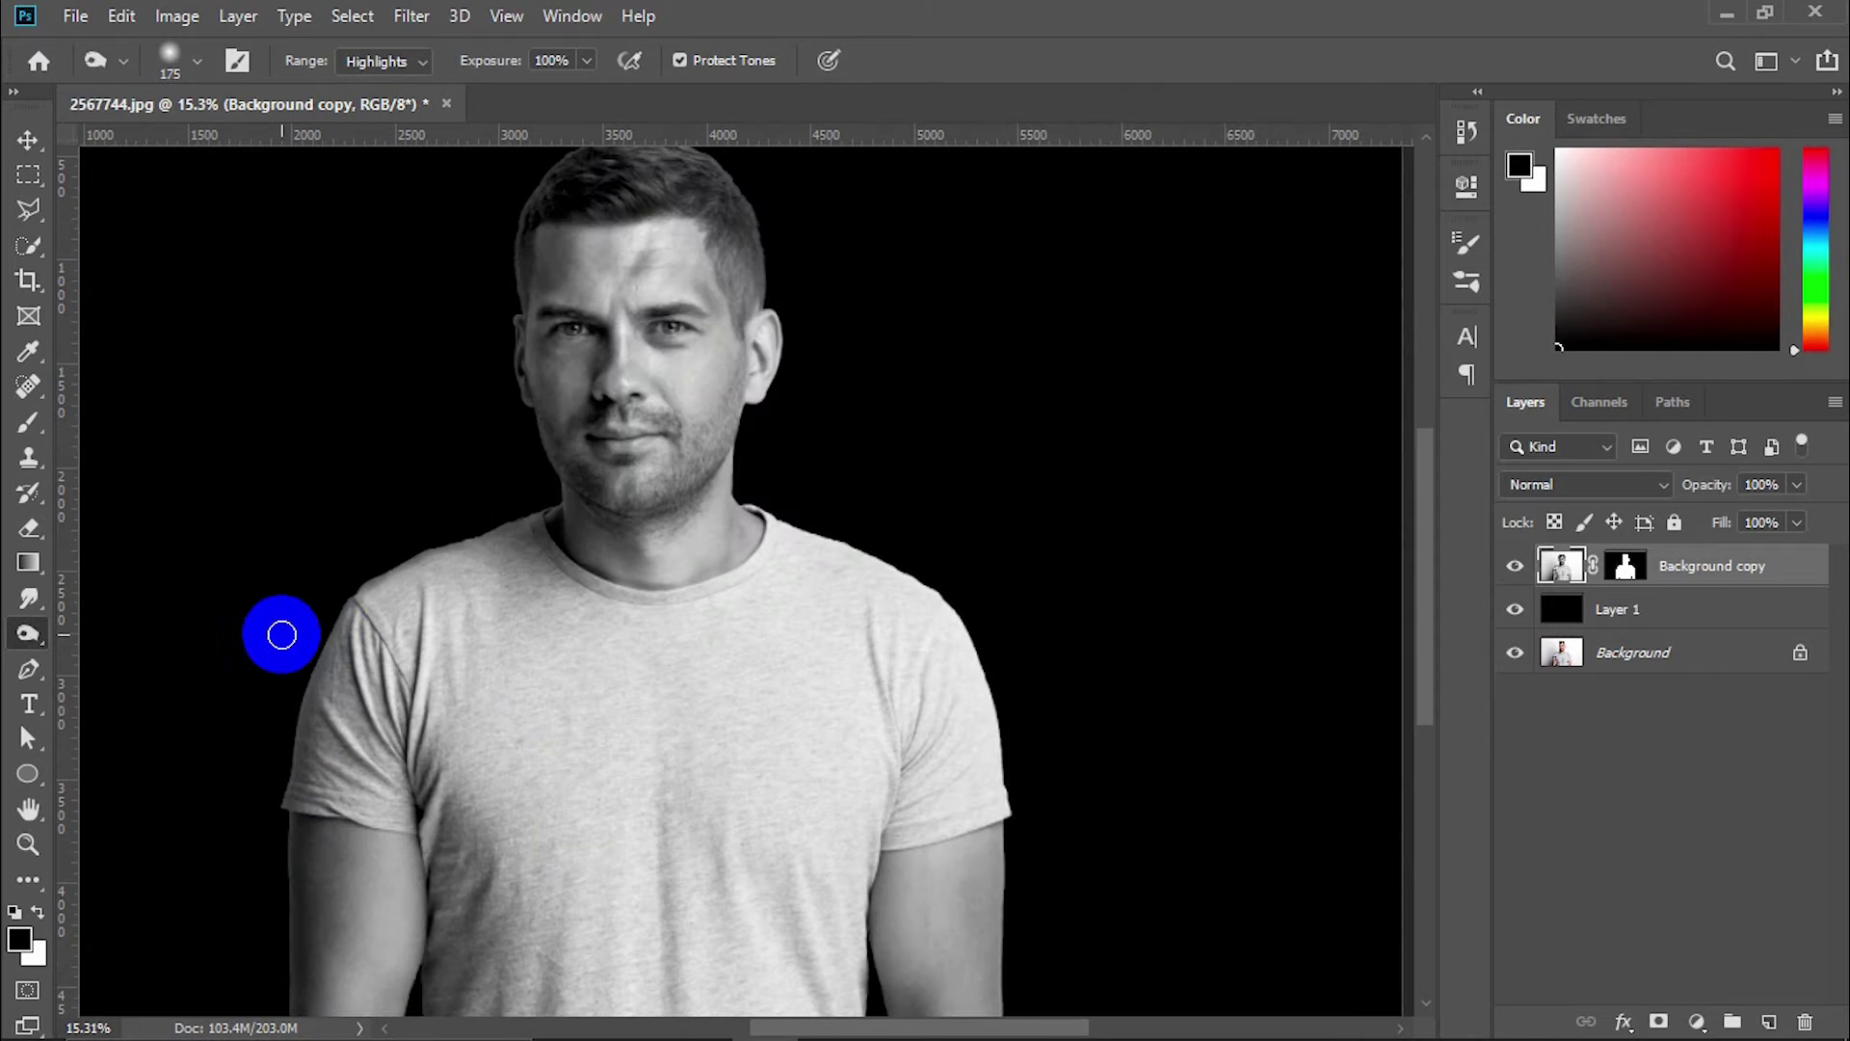
key(bracketright)
scroll(434, 851, up, 2)
scroll(405, 752, up, 2)
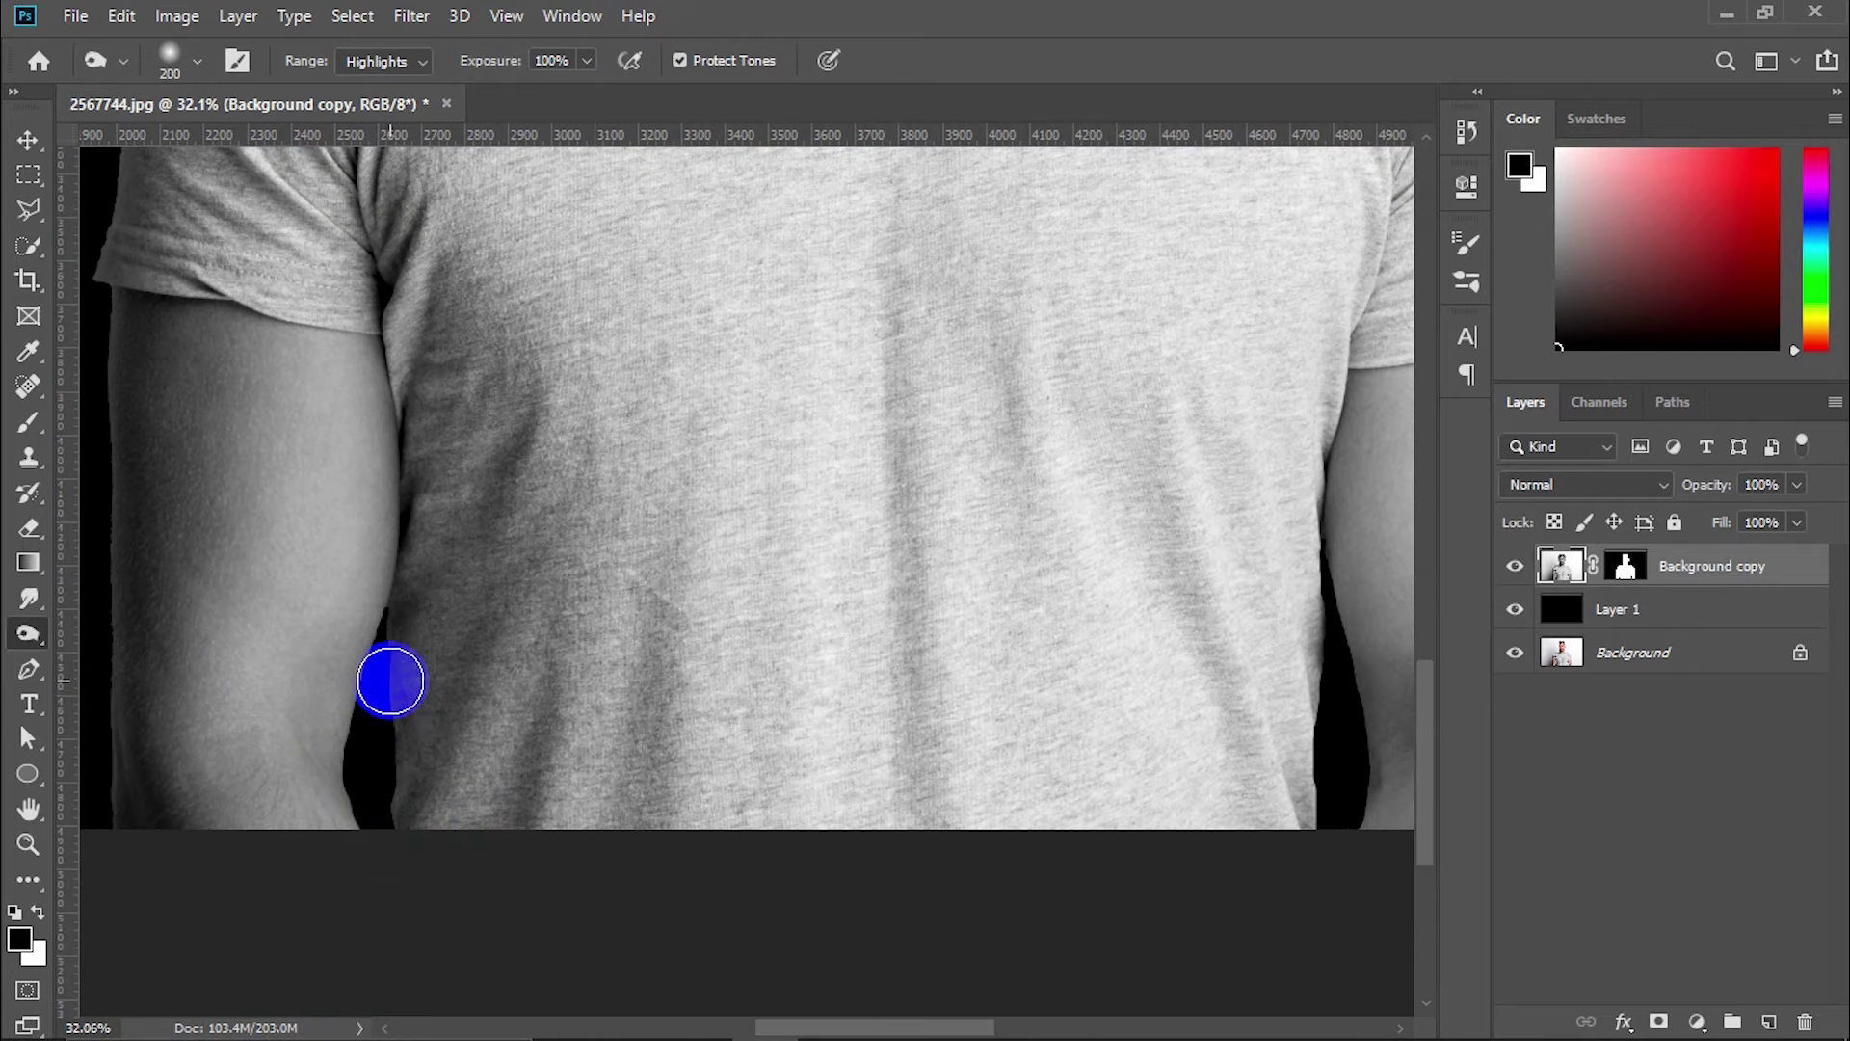
key(bracketleft)
key(bracketleft)
key(bracketleft)
scroll(409, 674, up, 2)
key(bracketleft)
key(bracketleft)
key(bracketleft)
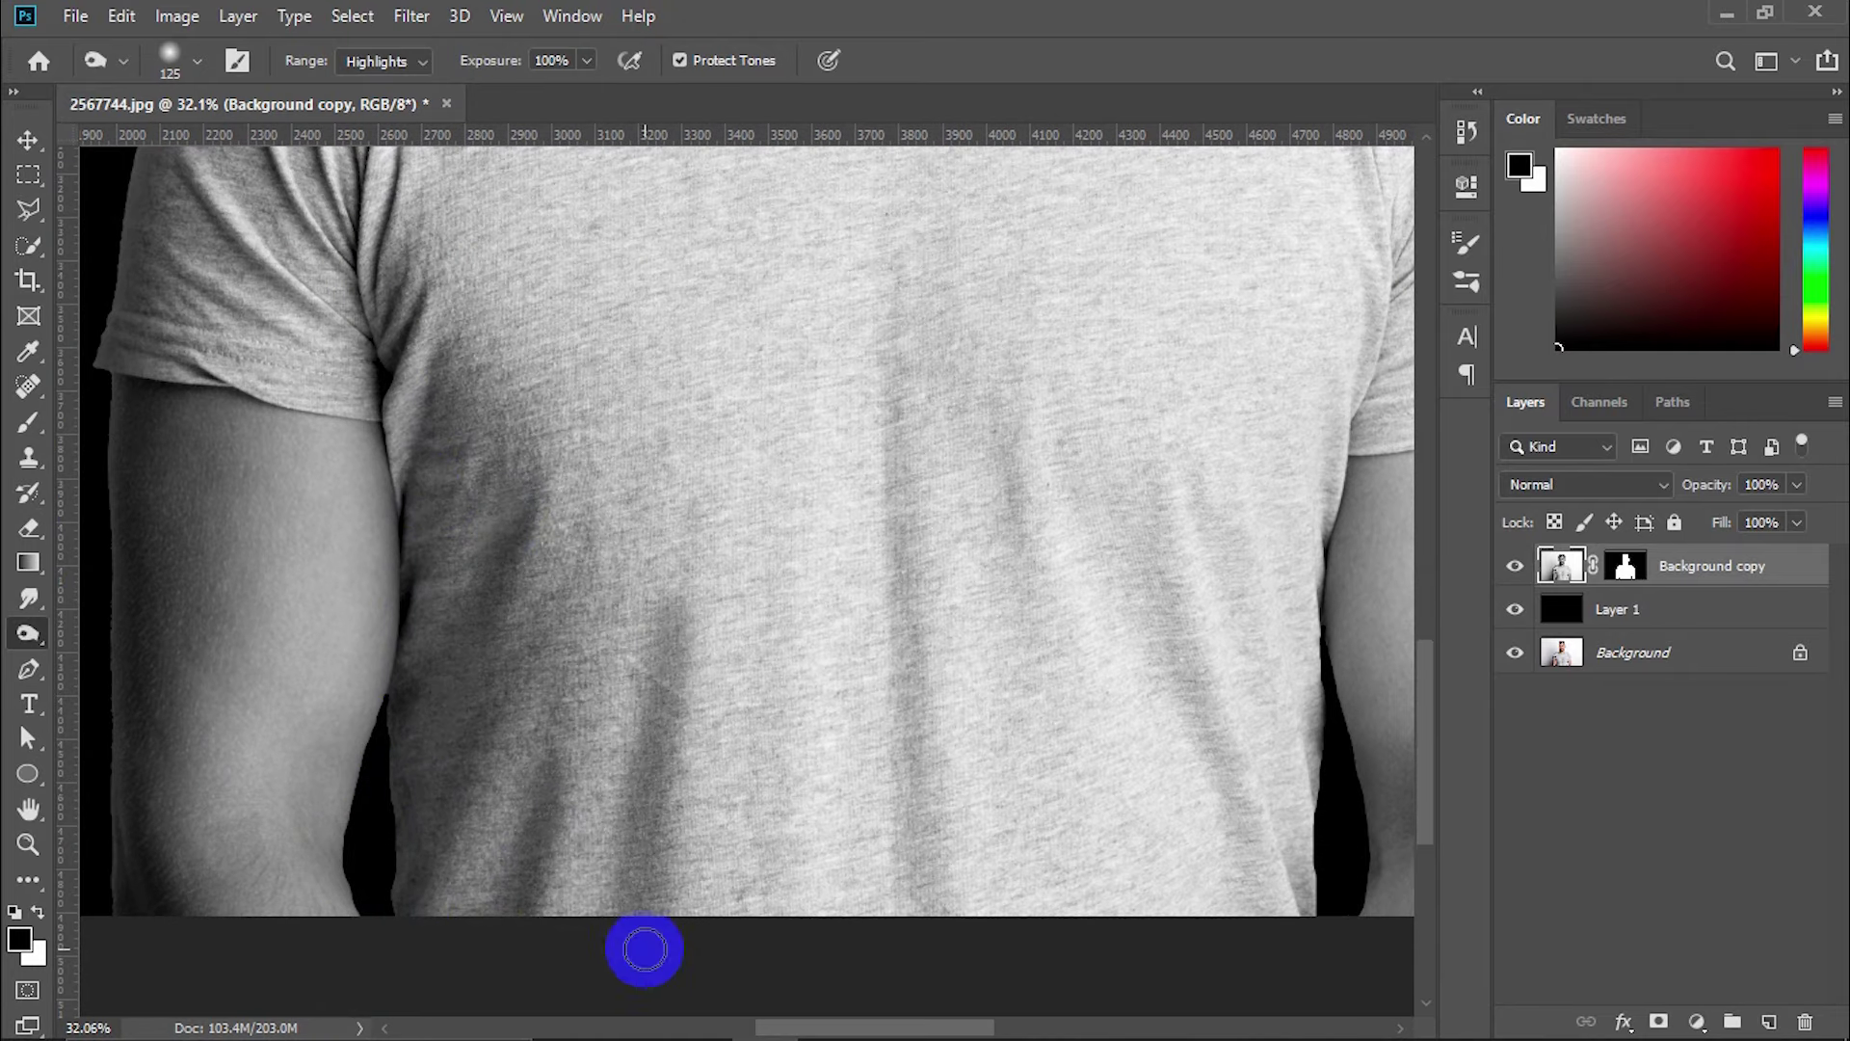
scroll(639, 990, up, 2)
scroll(949, 1021, down, 2)
scroll(1082, 648, up, 1)
scroll(926, 482, down, 2)
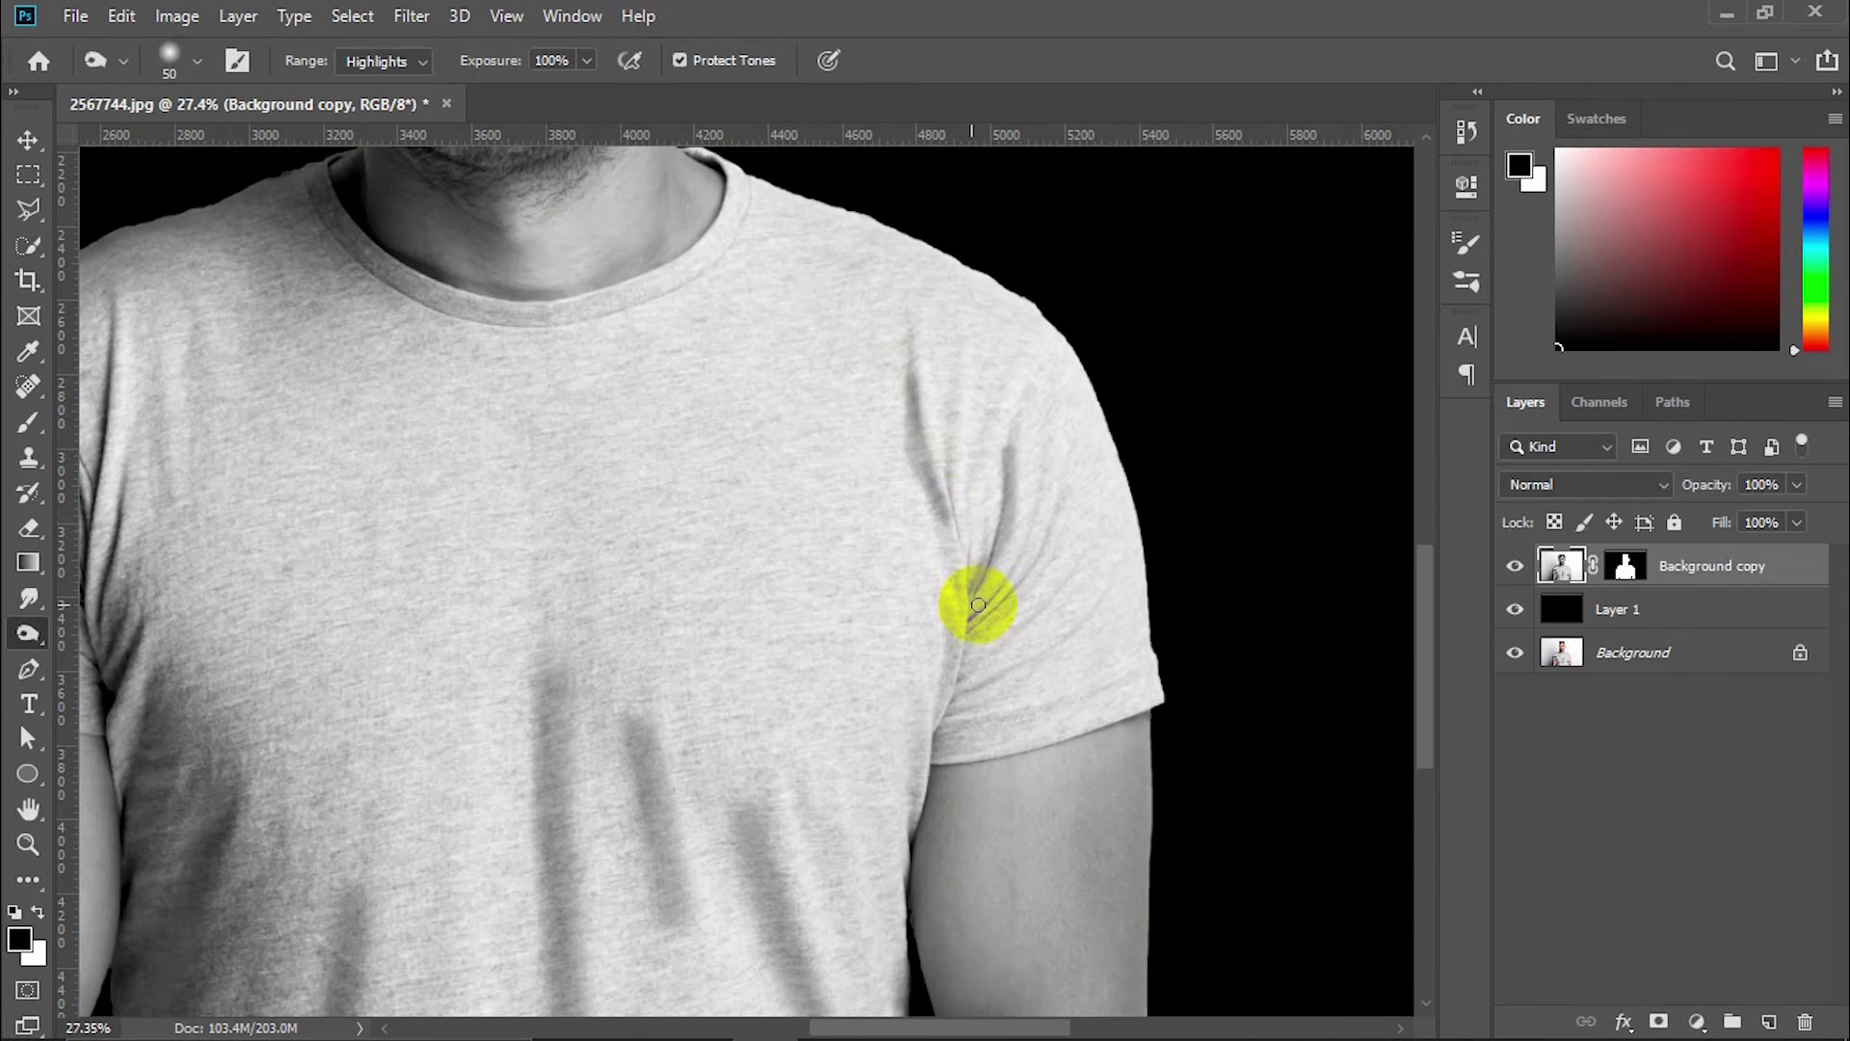
scroll(970, 598, up, 1)
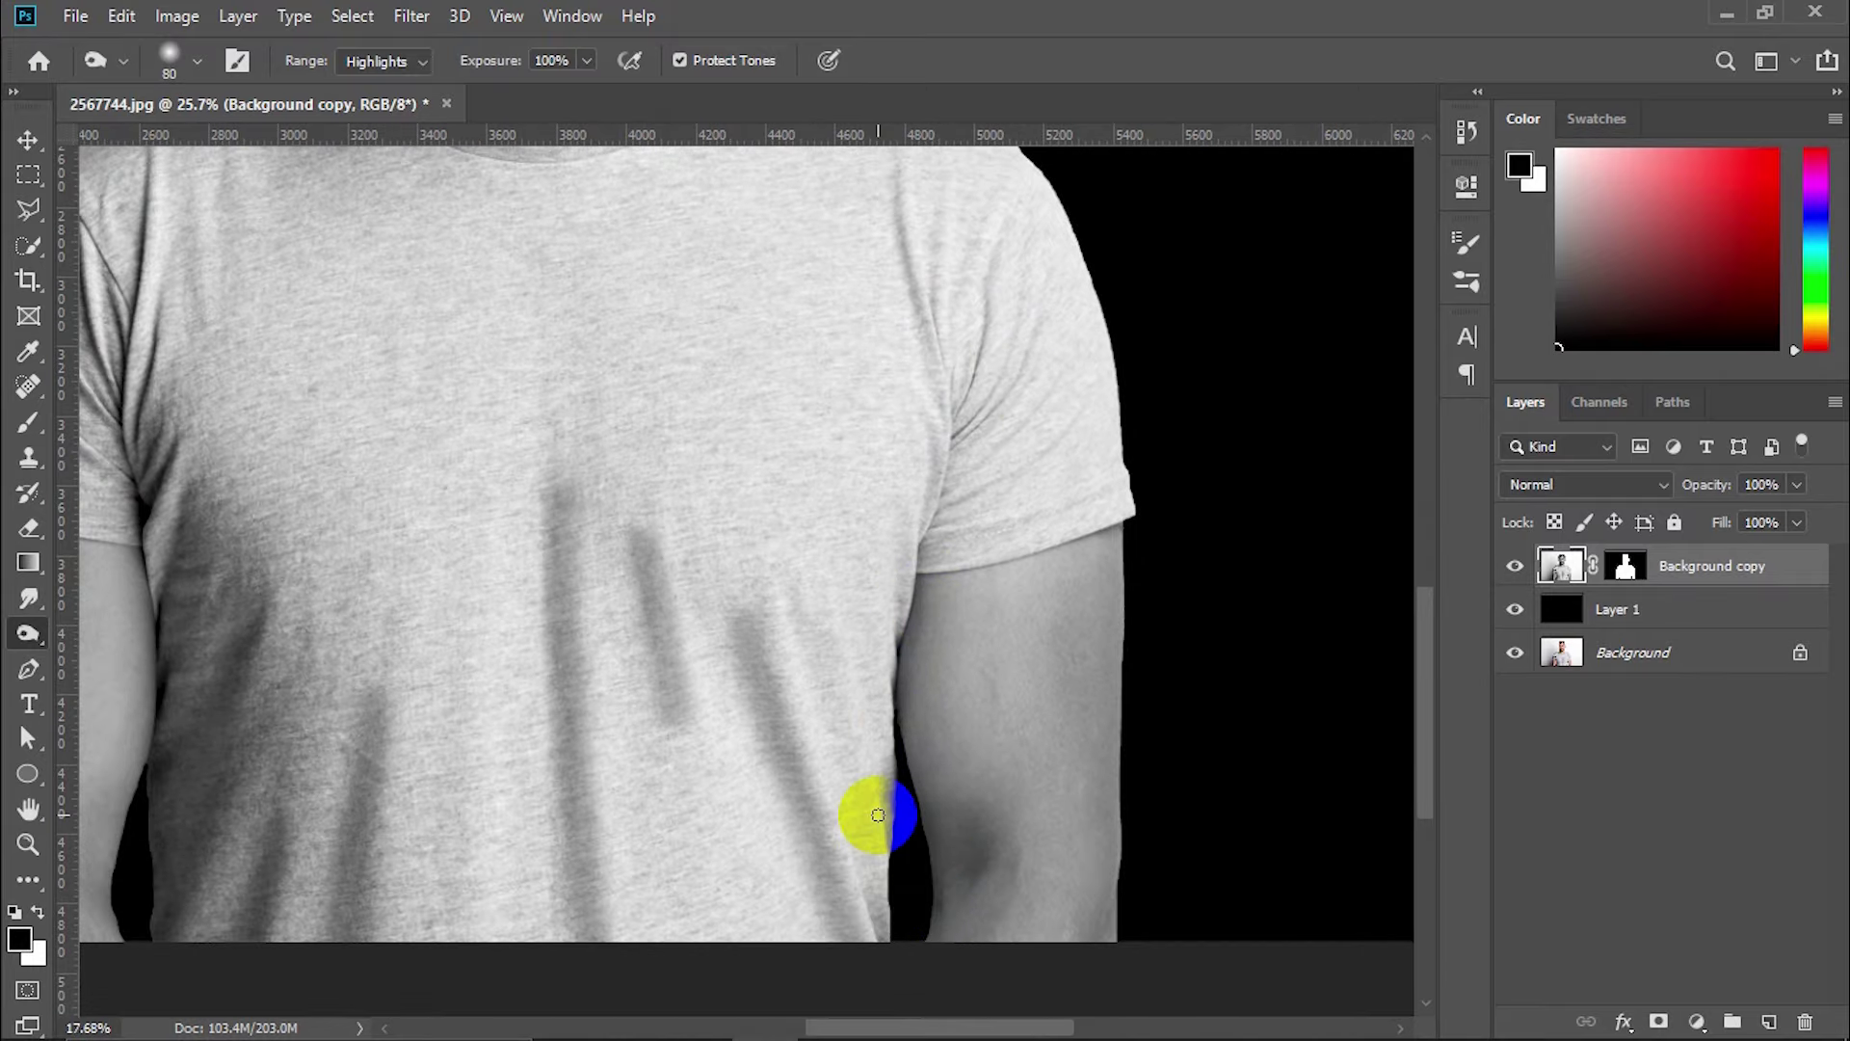
Burn the shirt sides and side of the nose darker with a resized brush
scroll(878, 814, down, 3)
scroll(570, 630, up, 4)
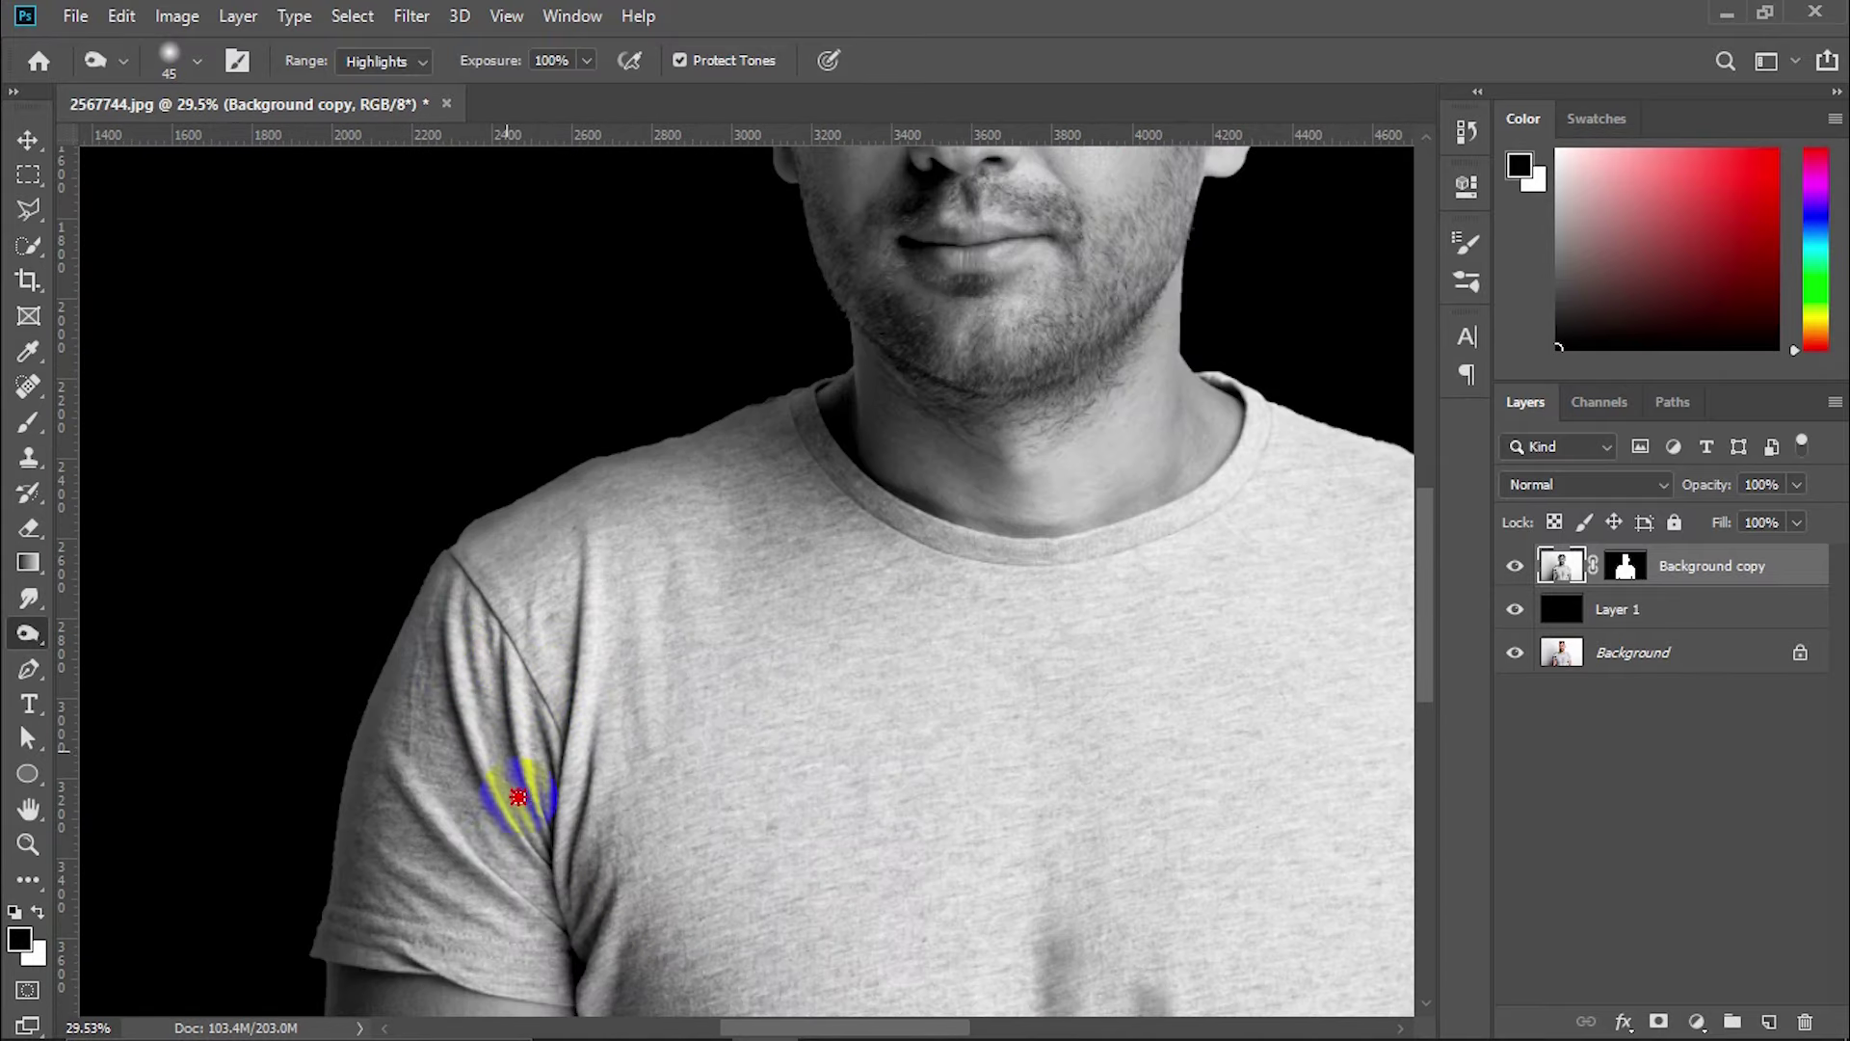
scroll(599, 863, down, 2)
key(bracketright)
key(bracketright)
key(bracketright)
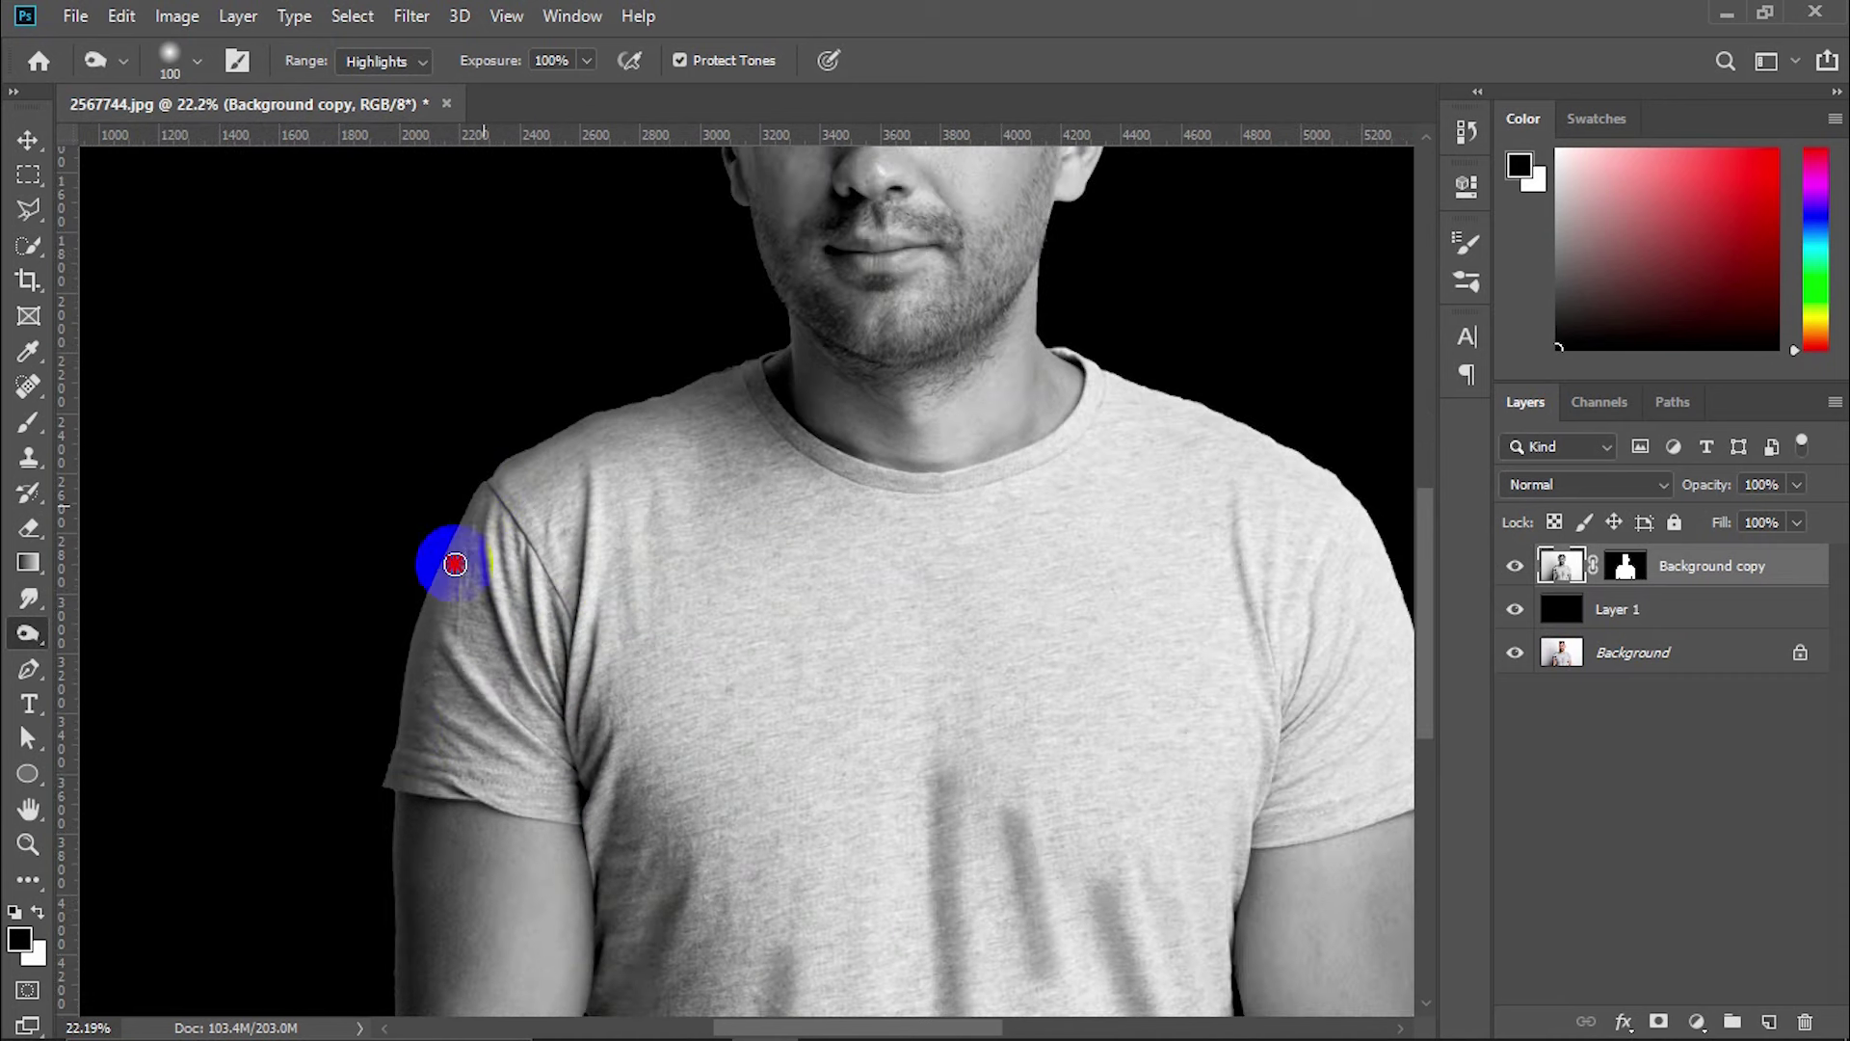
scroll(516, 578, down, 2)
scroll(472, 982, down, 2)
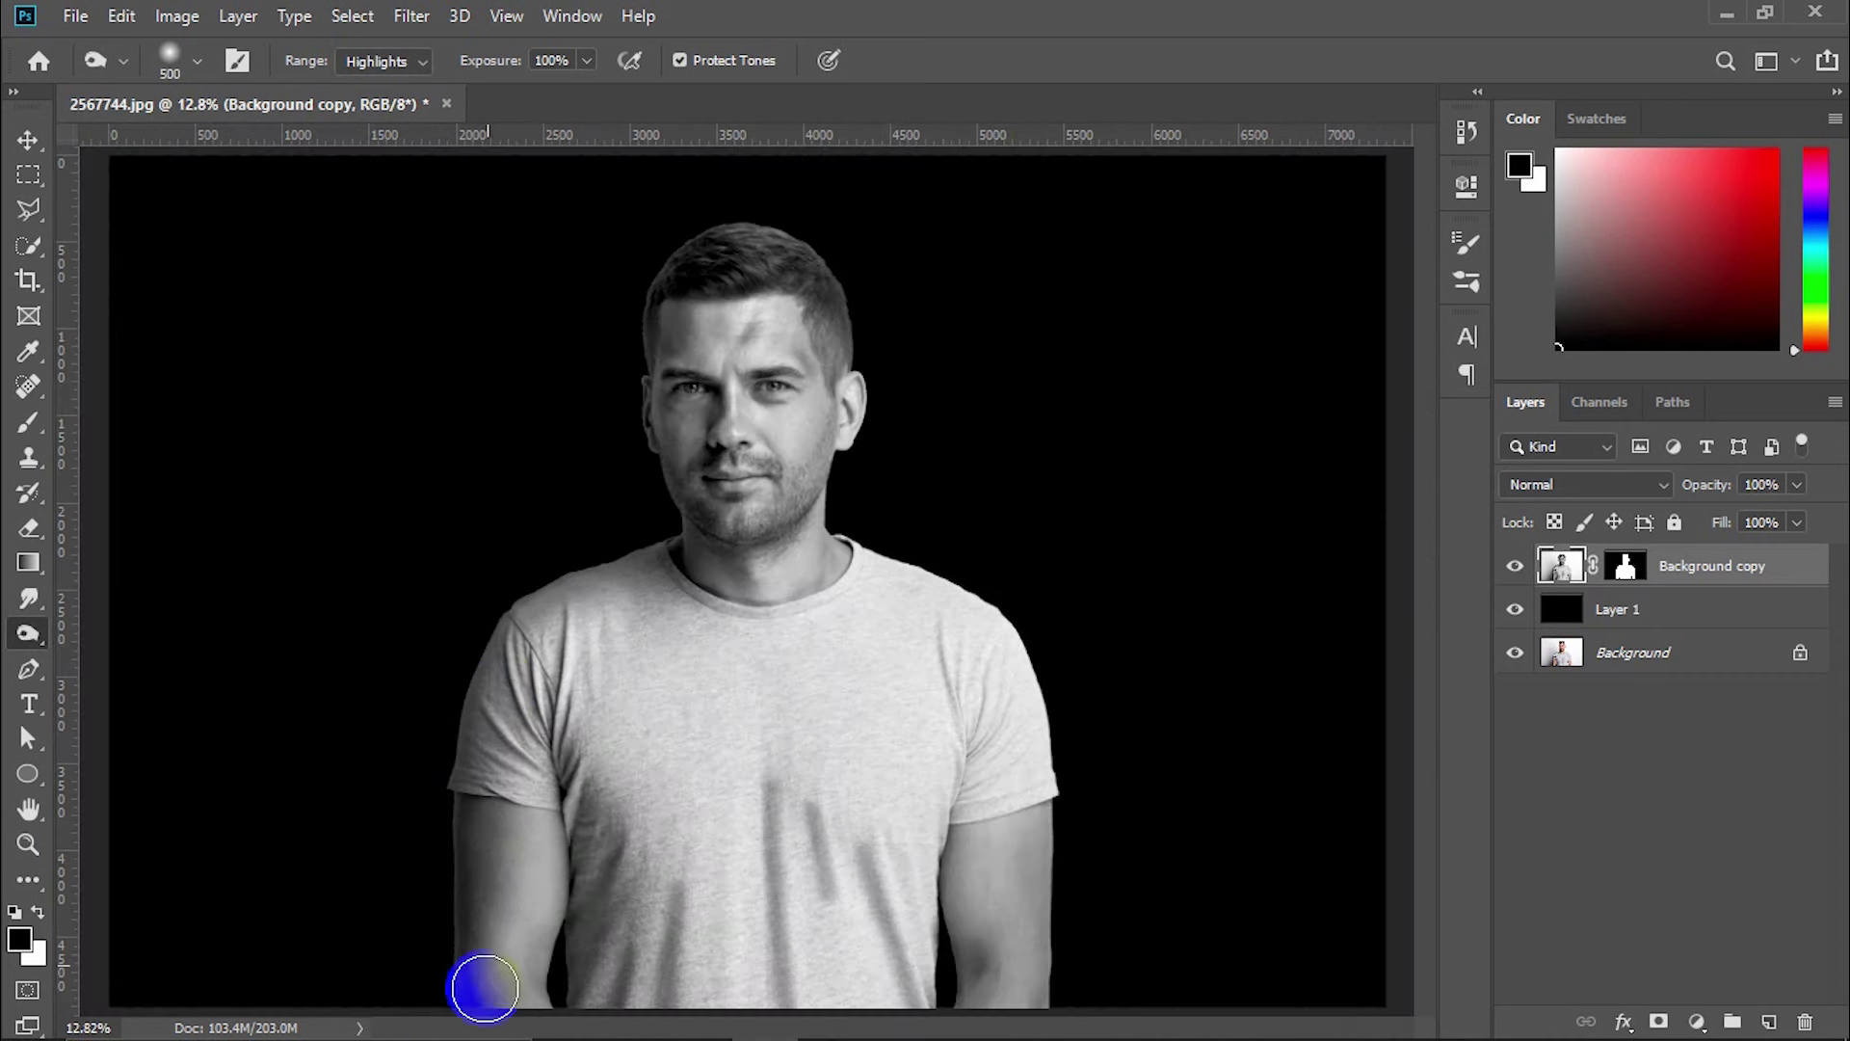
scroll(701, 321, up, 3)
scroll(538, 482, down, 2)
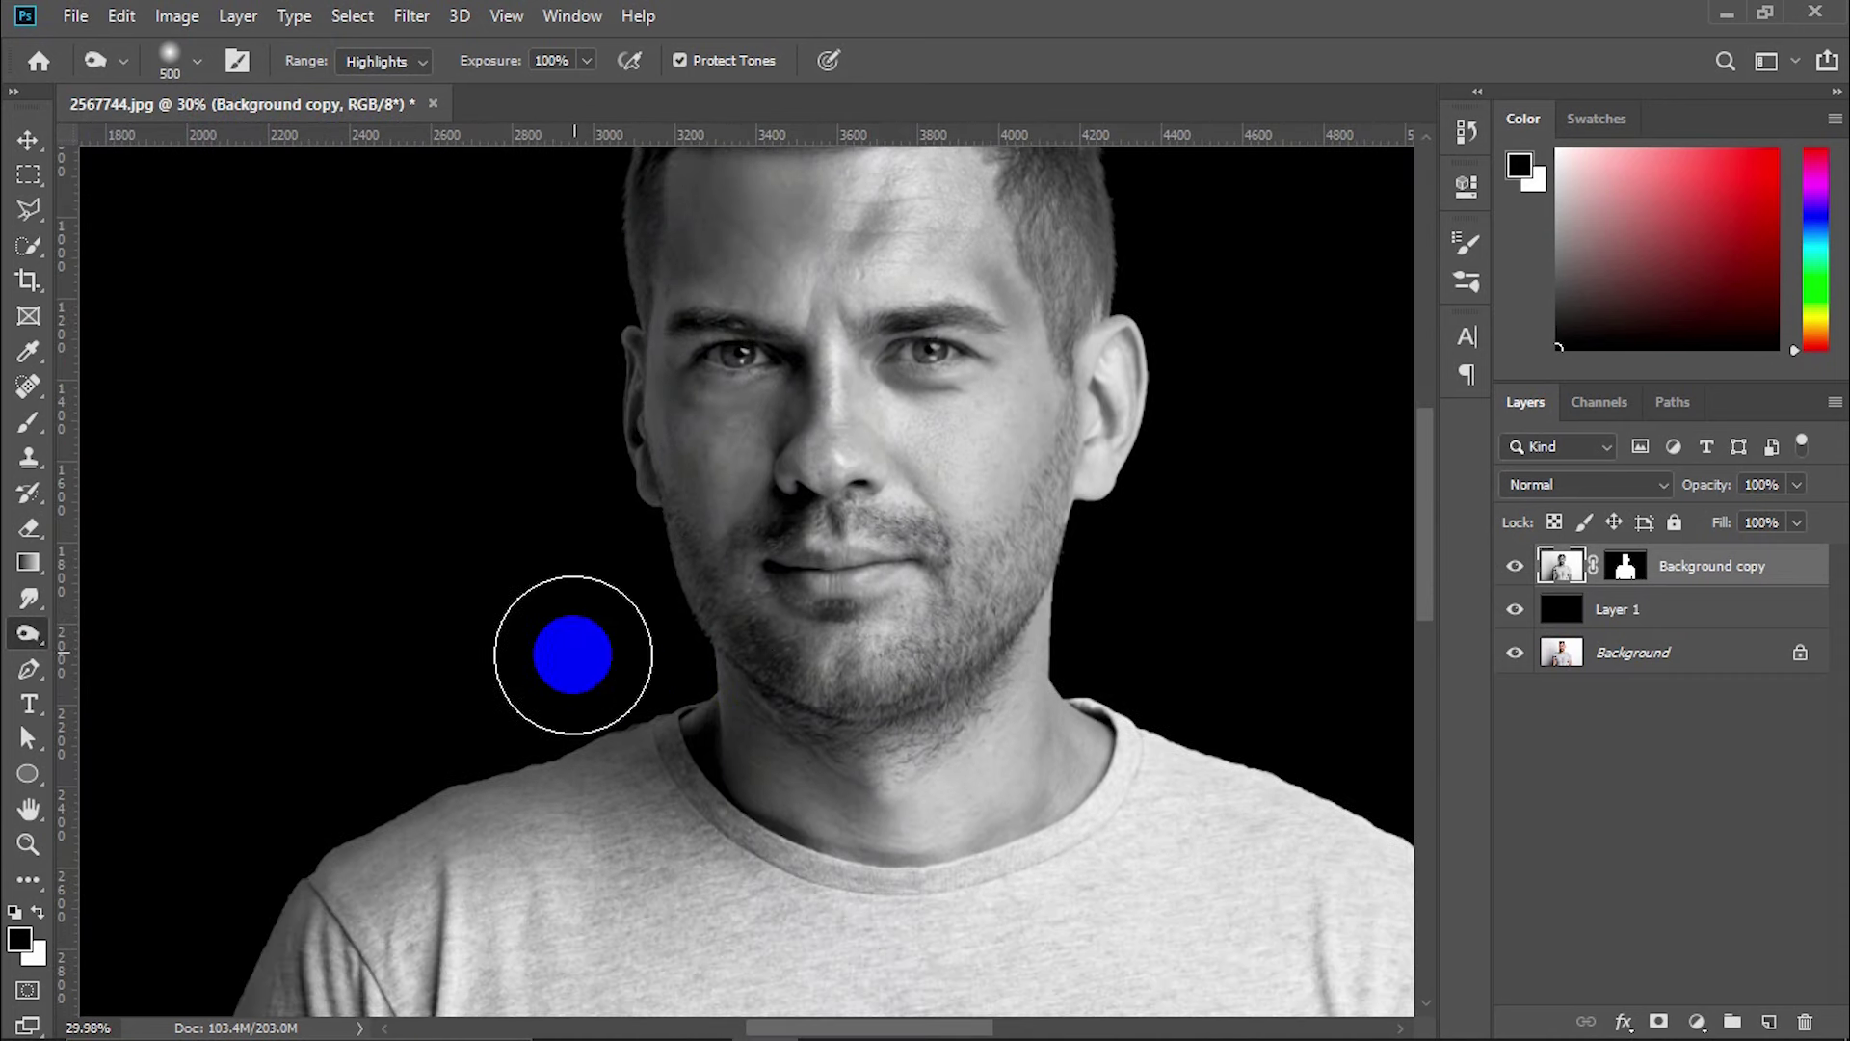
key(bracketleft)
scroll(703, 710, up, 2)
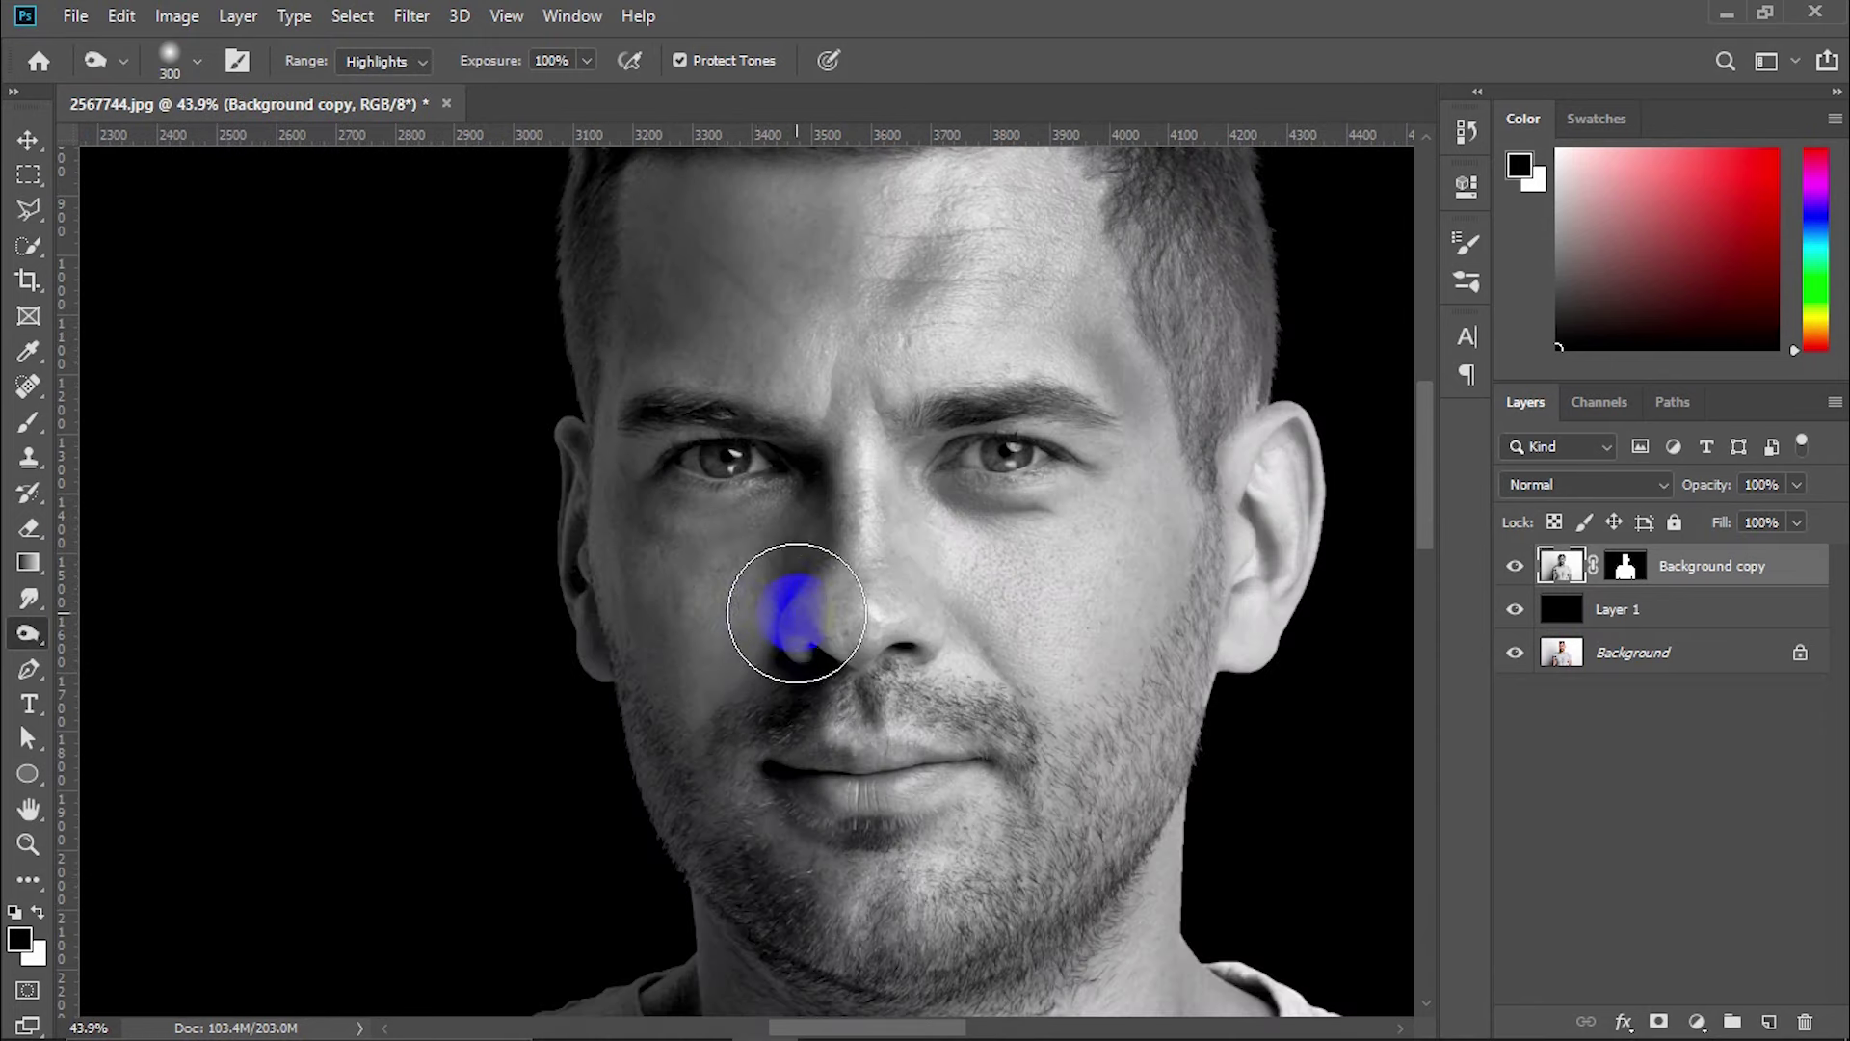
right_click(24, 644)
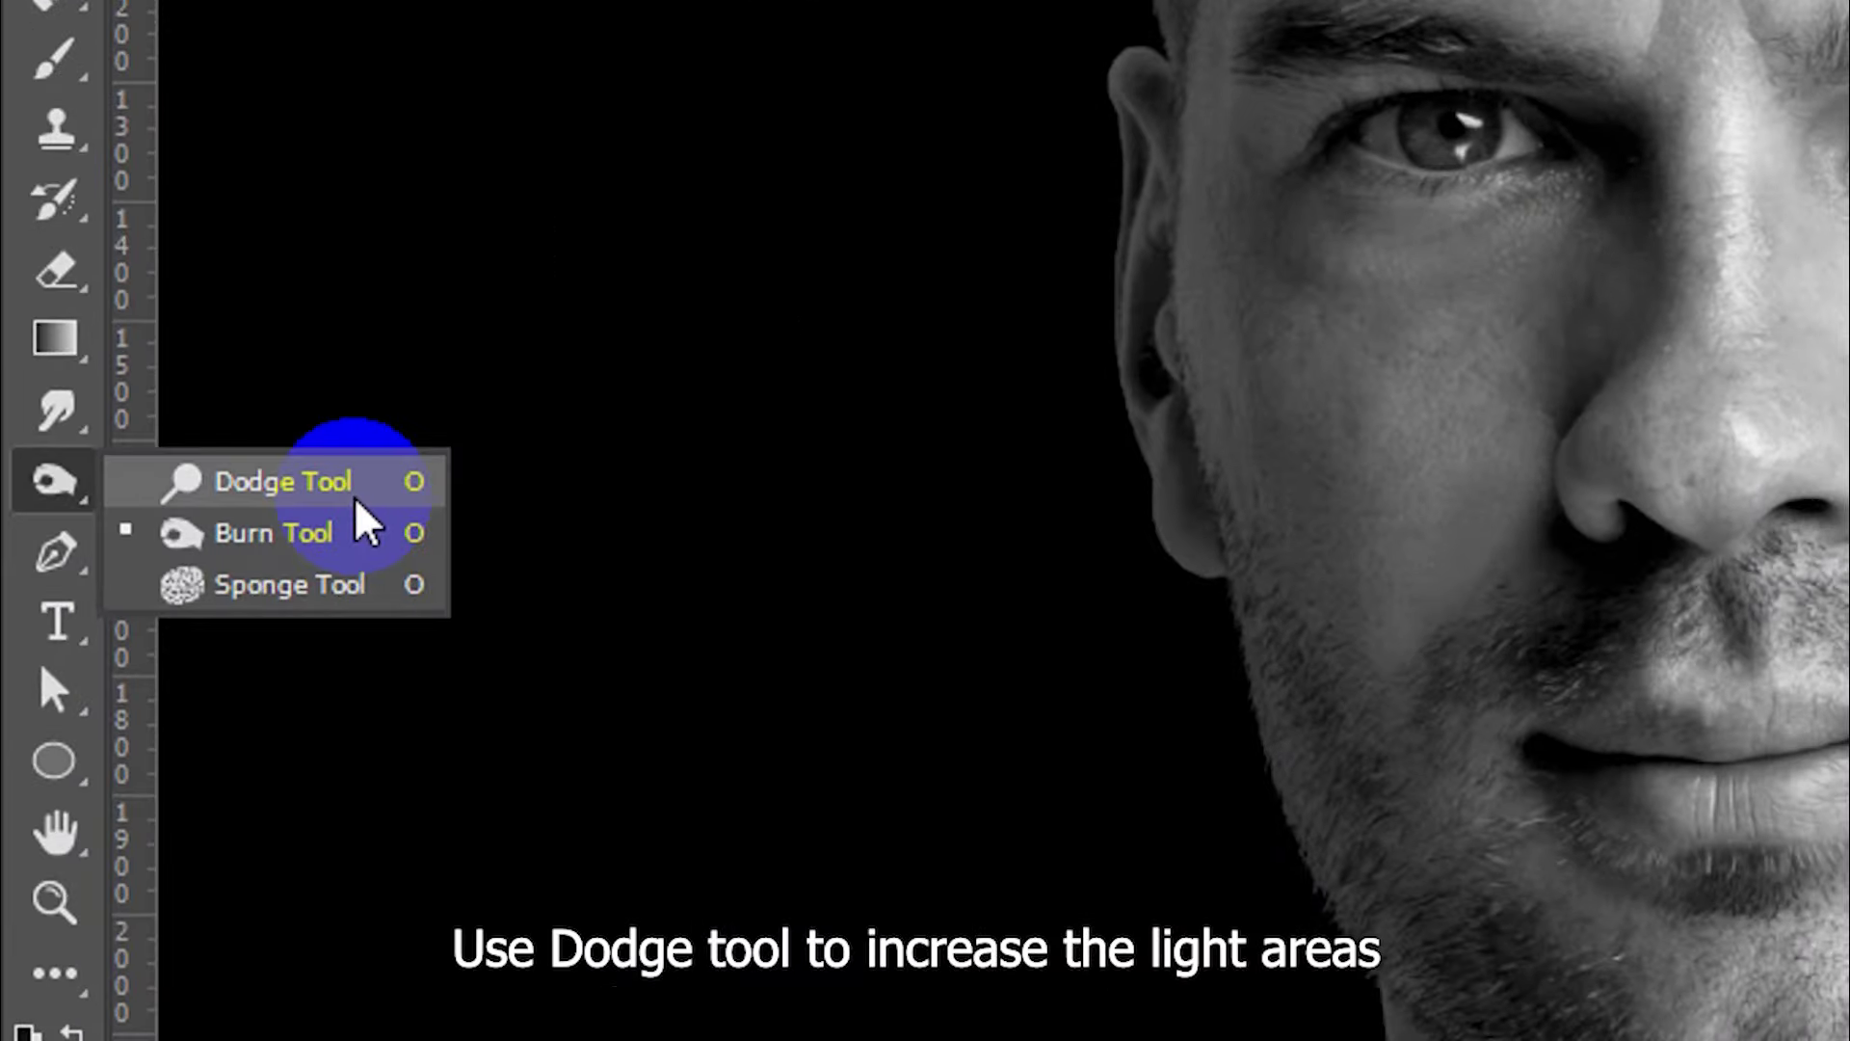
Set up the Dodge Tool with Midtones range and 19% exposure
click(178, 636)
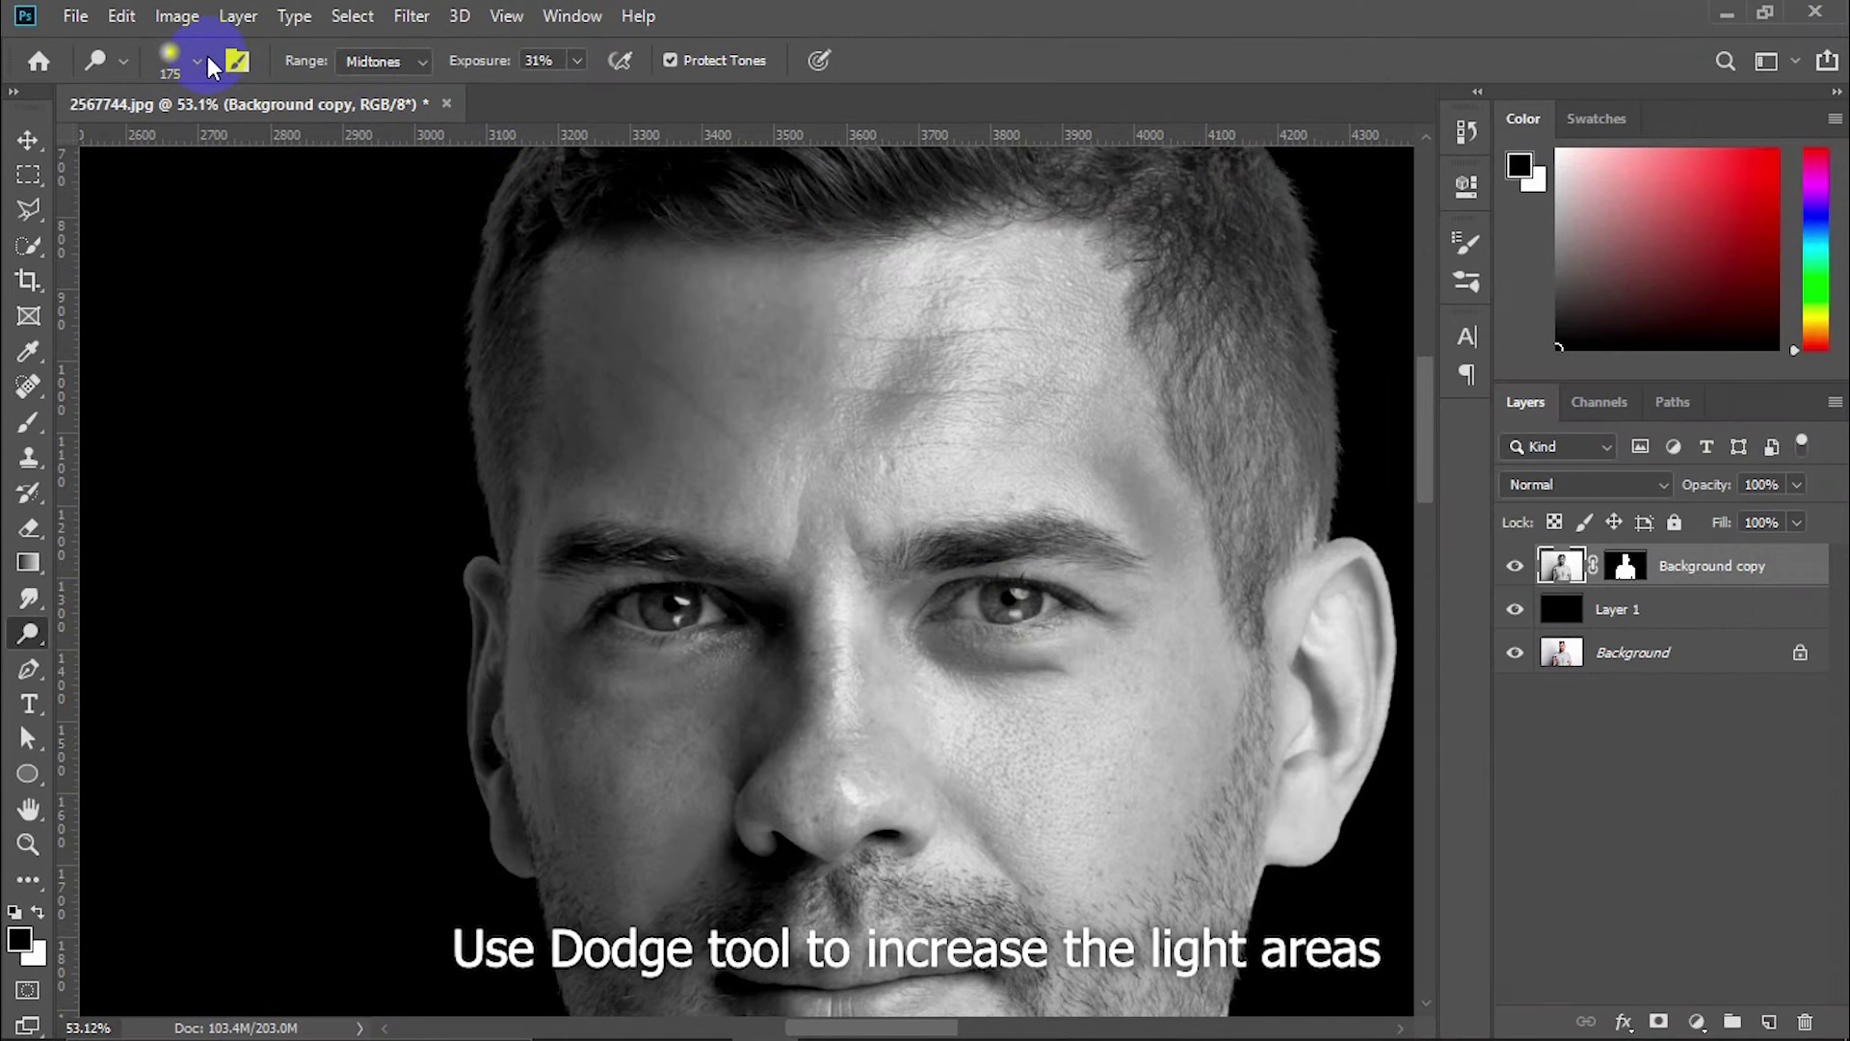
click(200, 60)
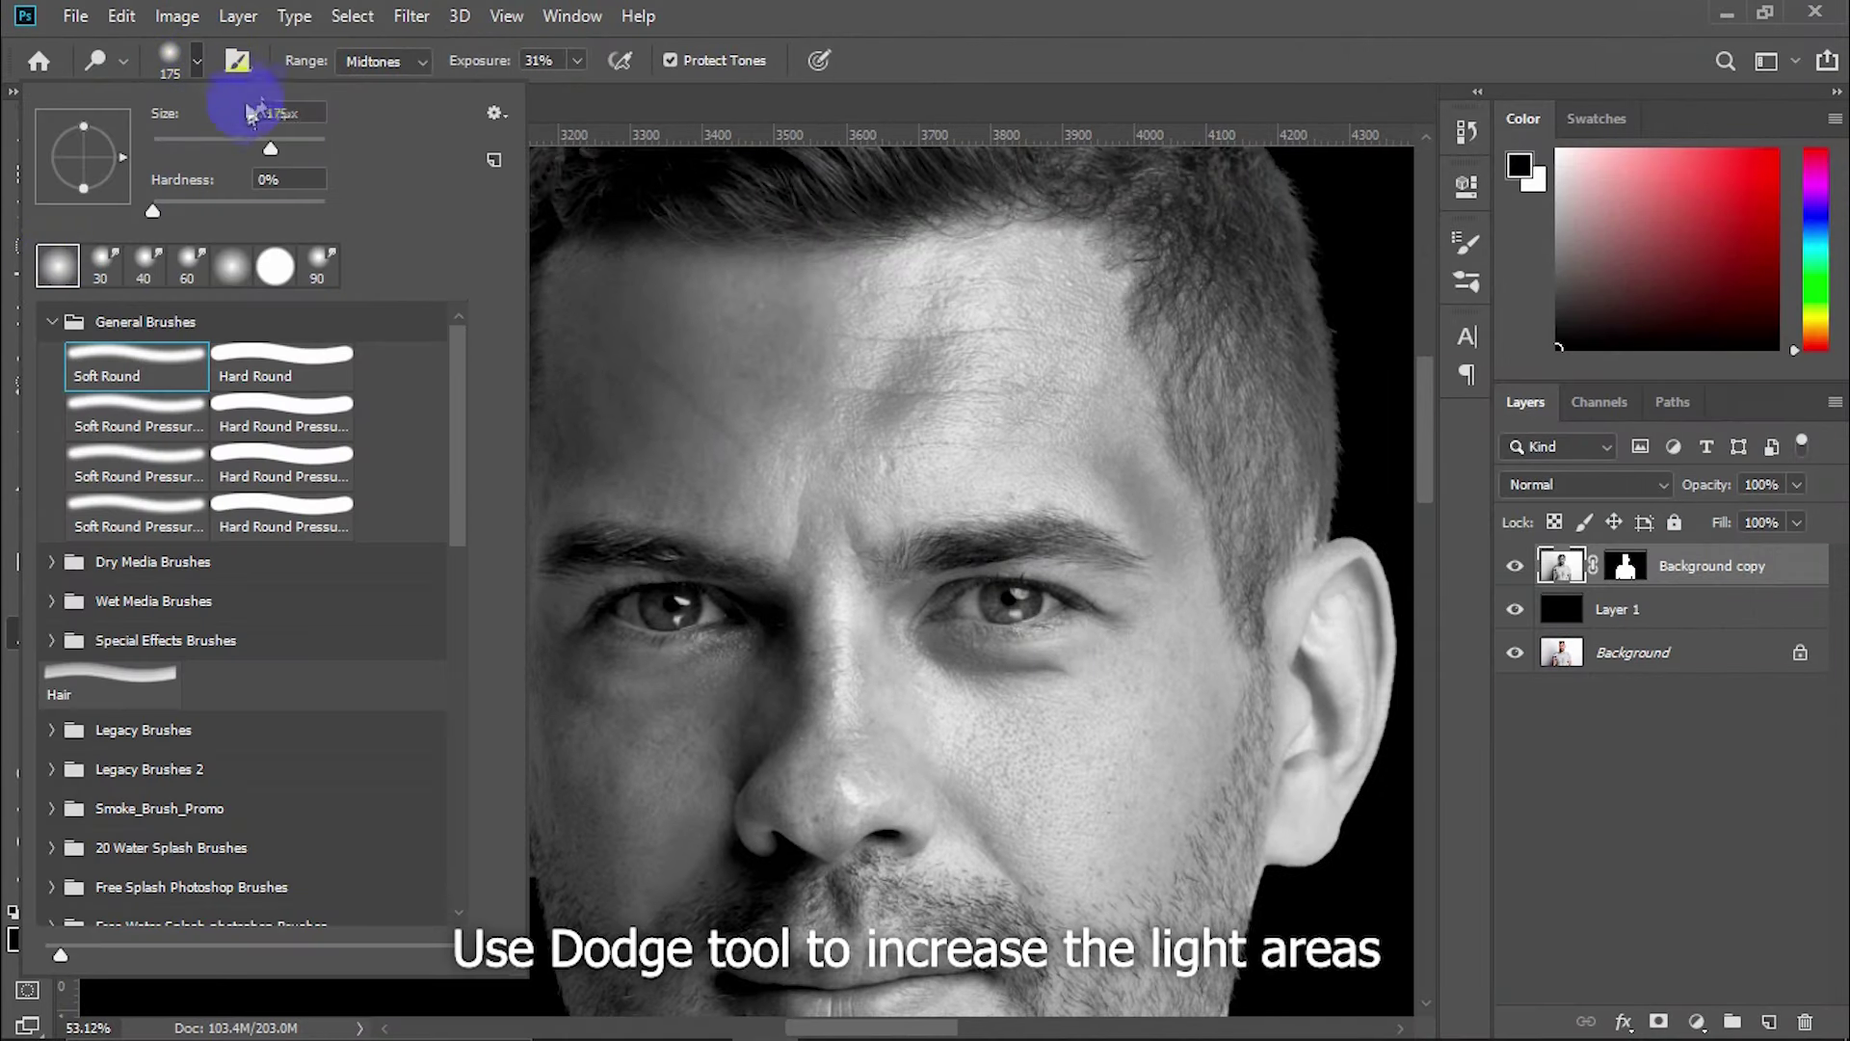
click(501, 62)
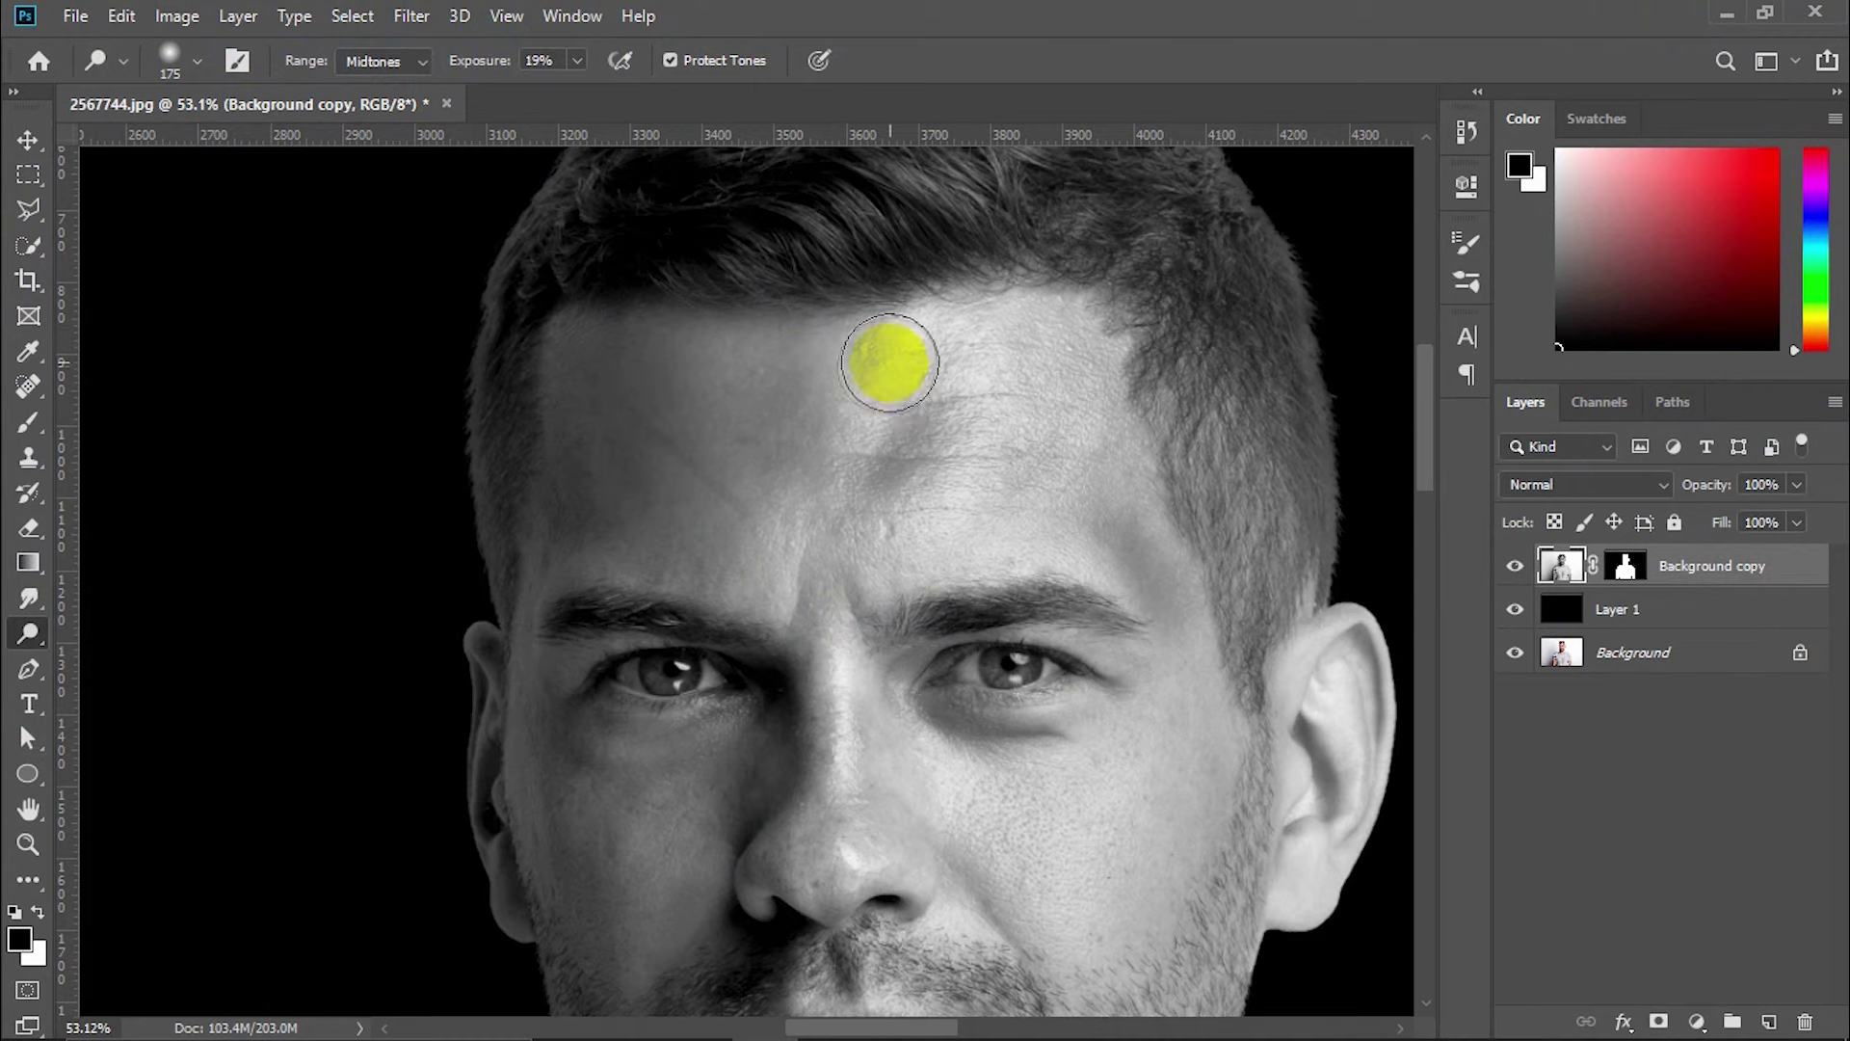
Dodge the forehead lighter
drag(833, 405, 742, 562)
scroll(897, 579, down, 2)
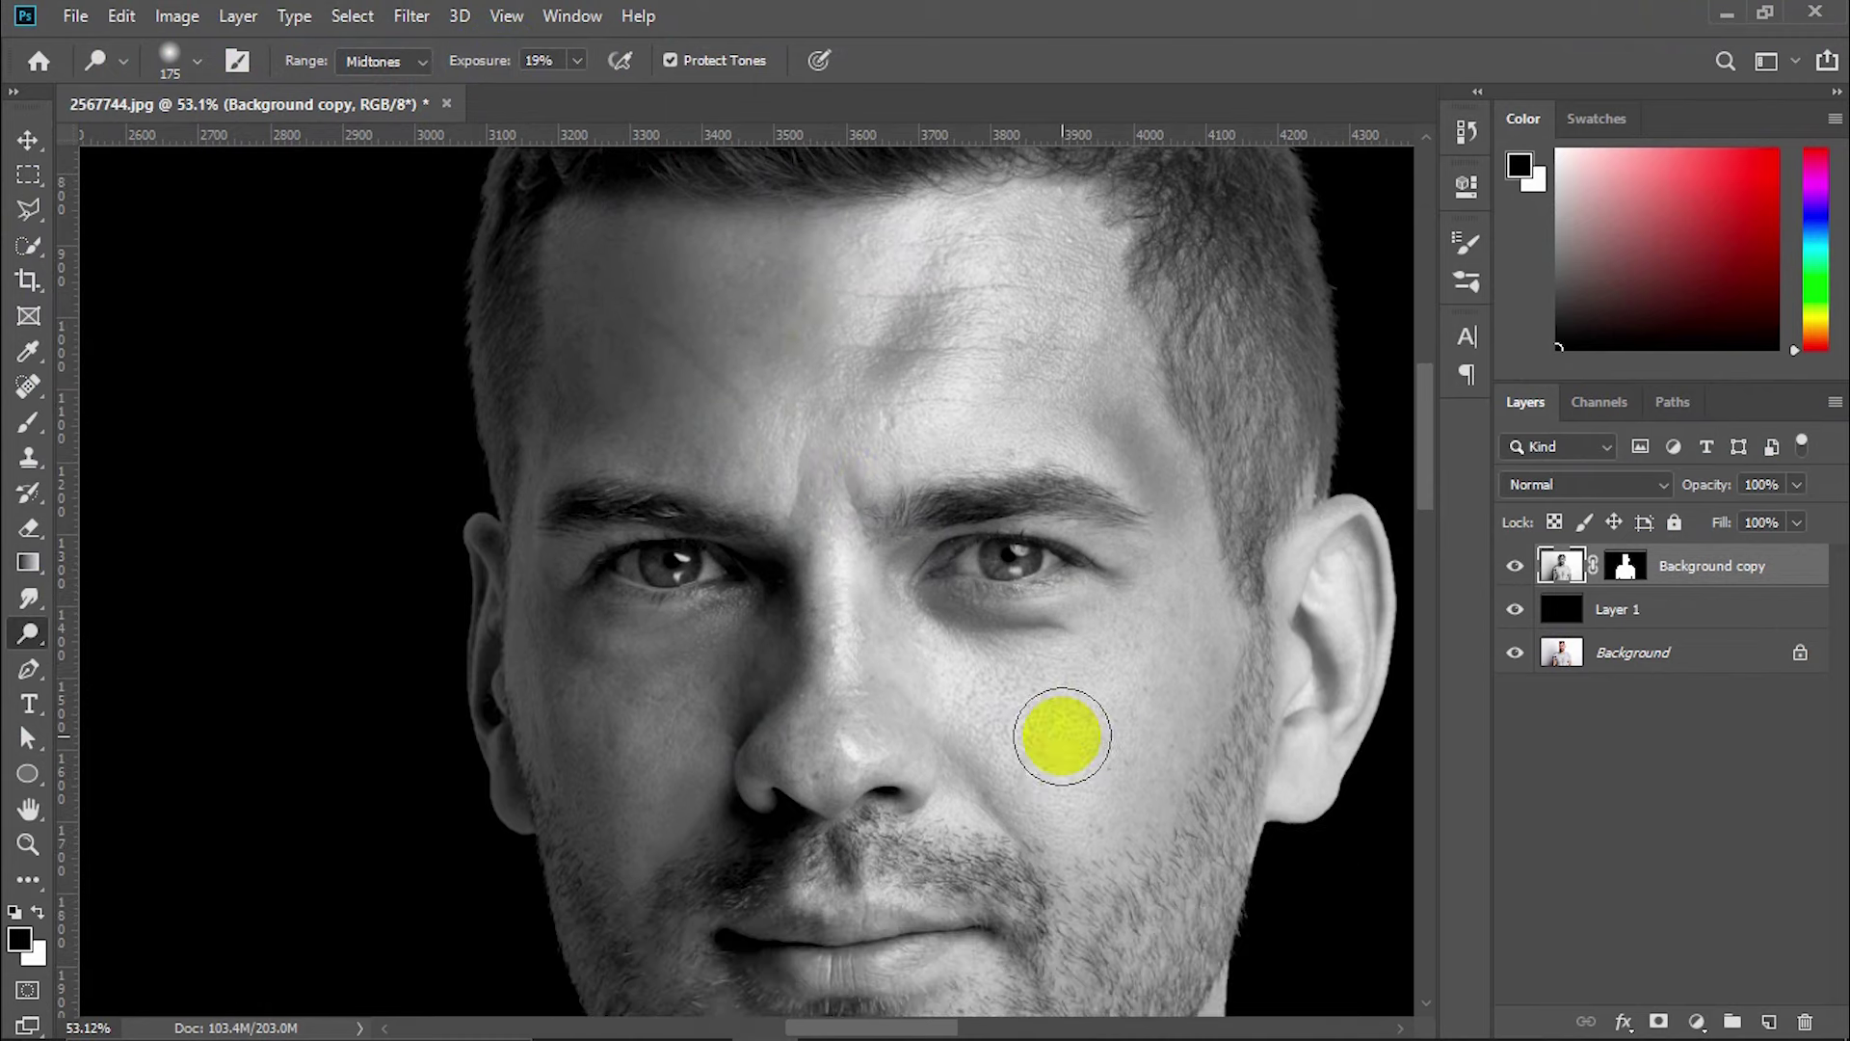
scroll(1062, 736, down, 3)
scroll(639, 463, down, 2)
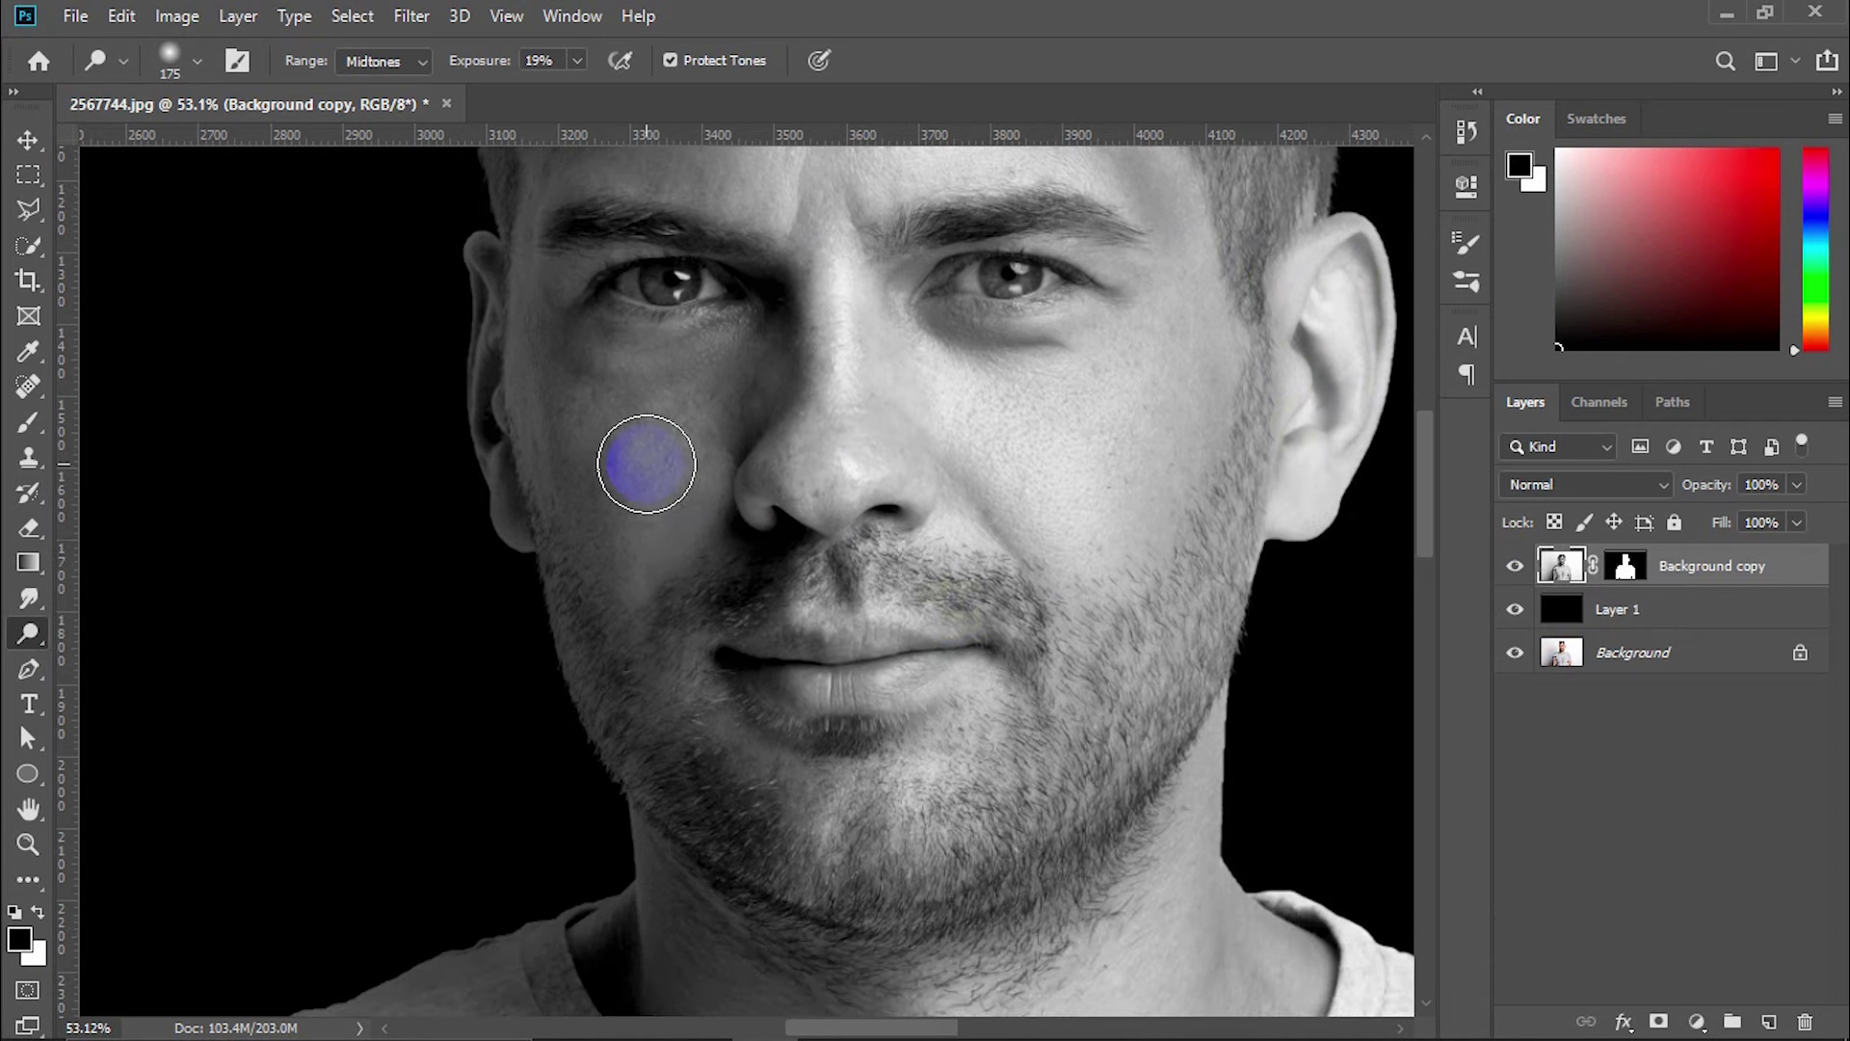
scroll(806, 578, down, 2)
scroll(1204, 516, down, 4)
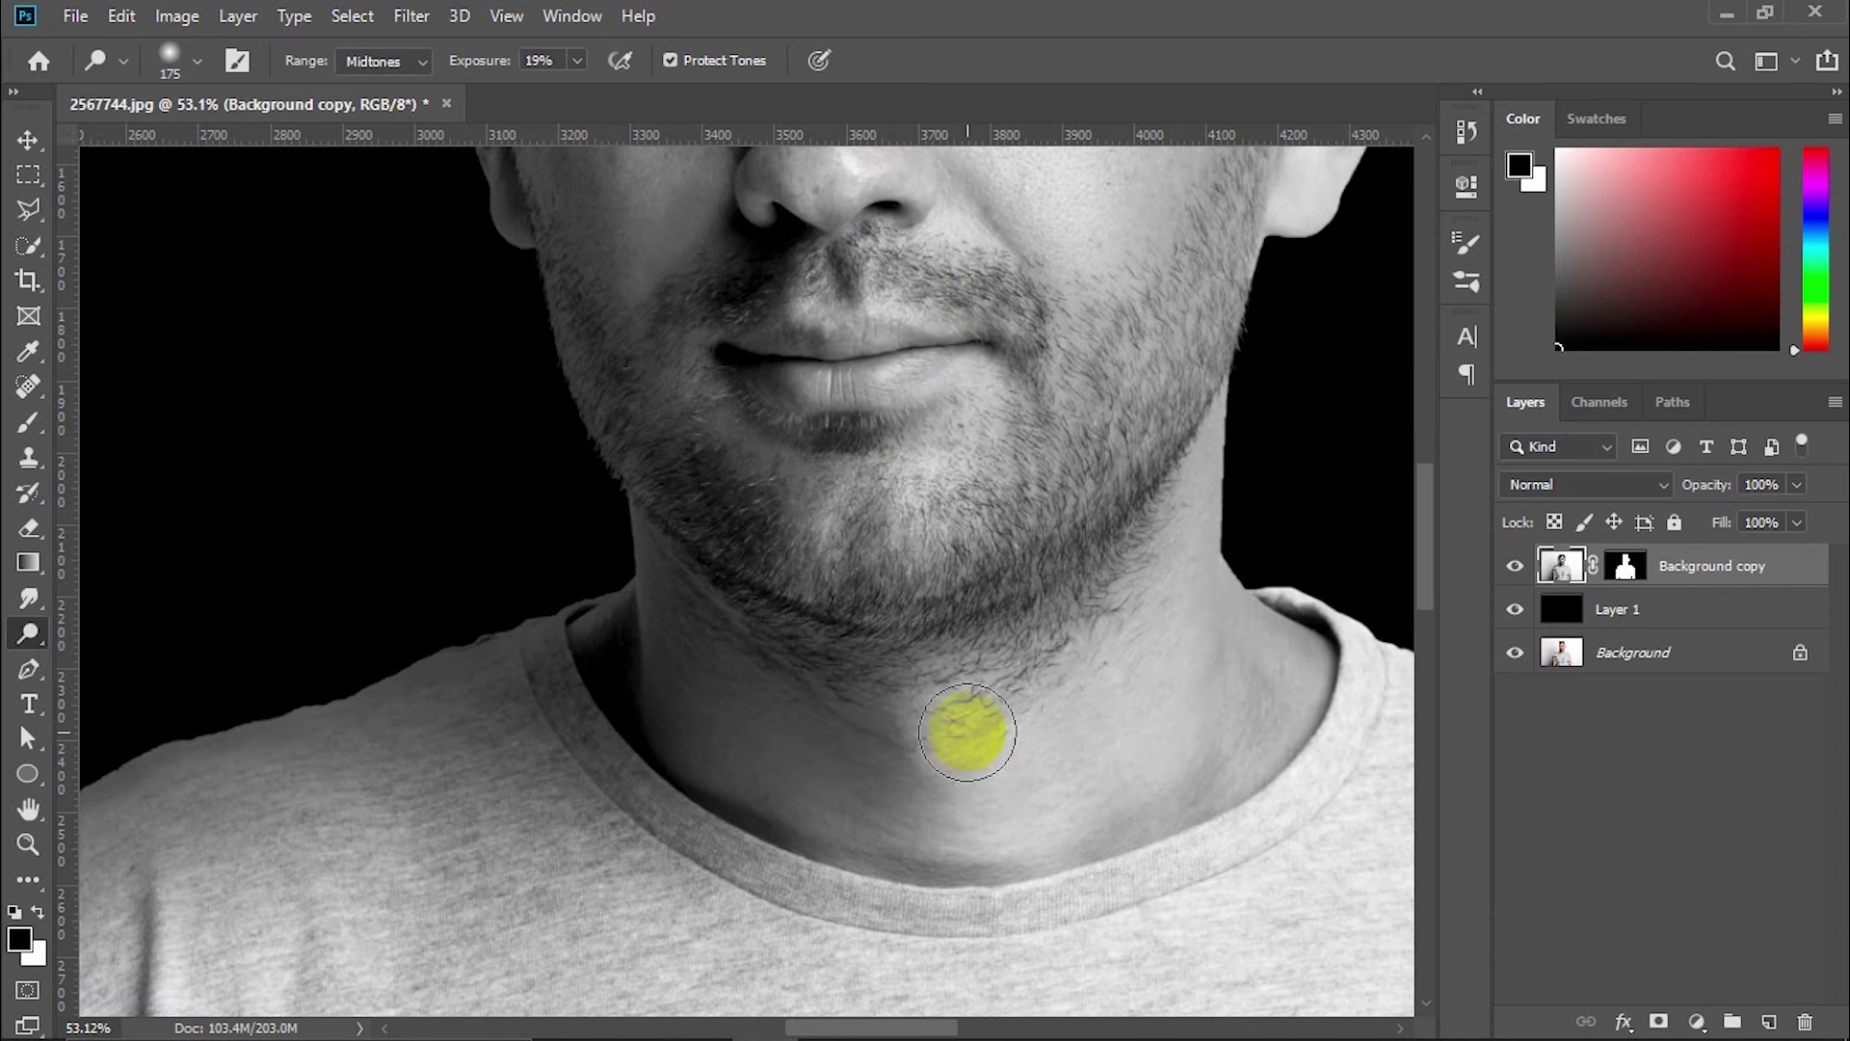
scroll(1002, 713, down, 5)
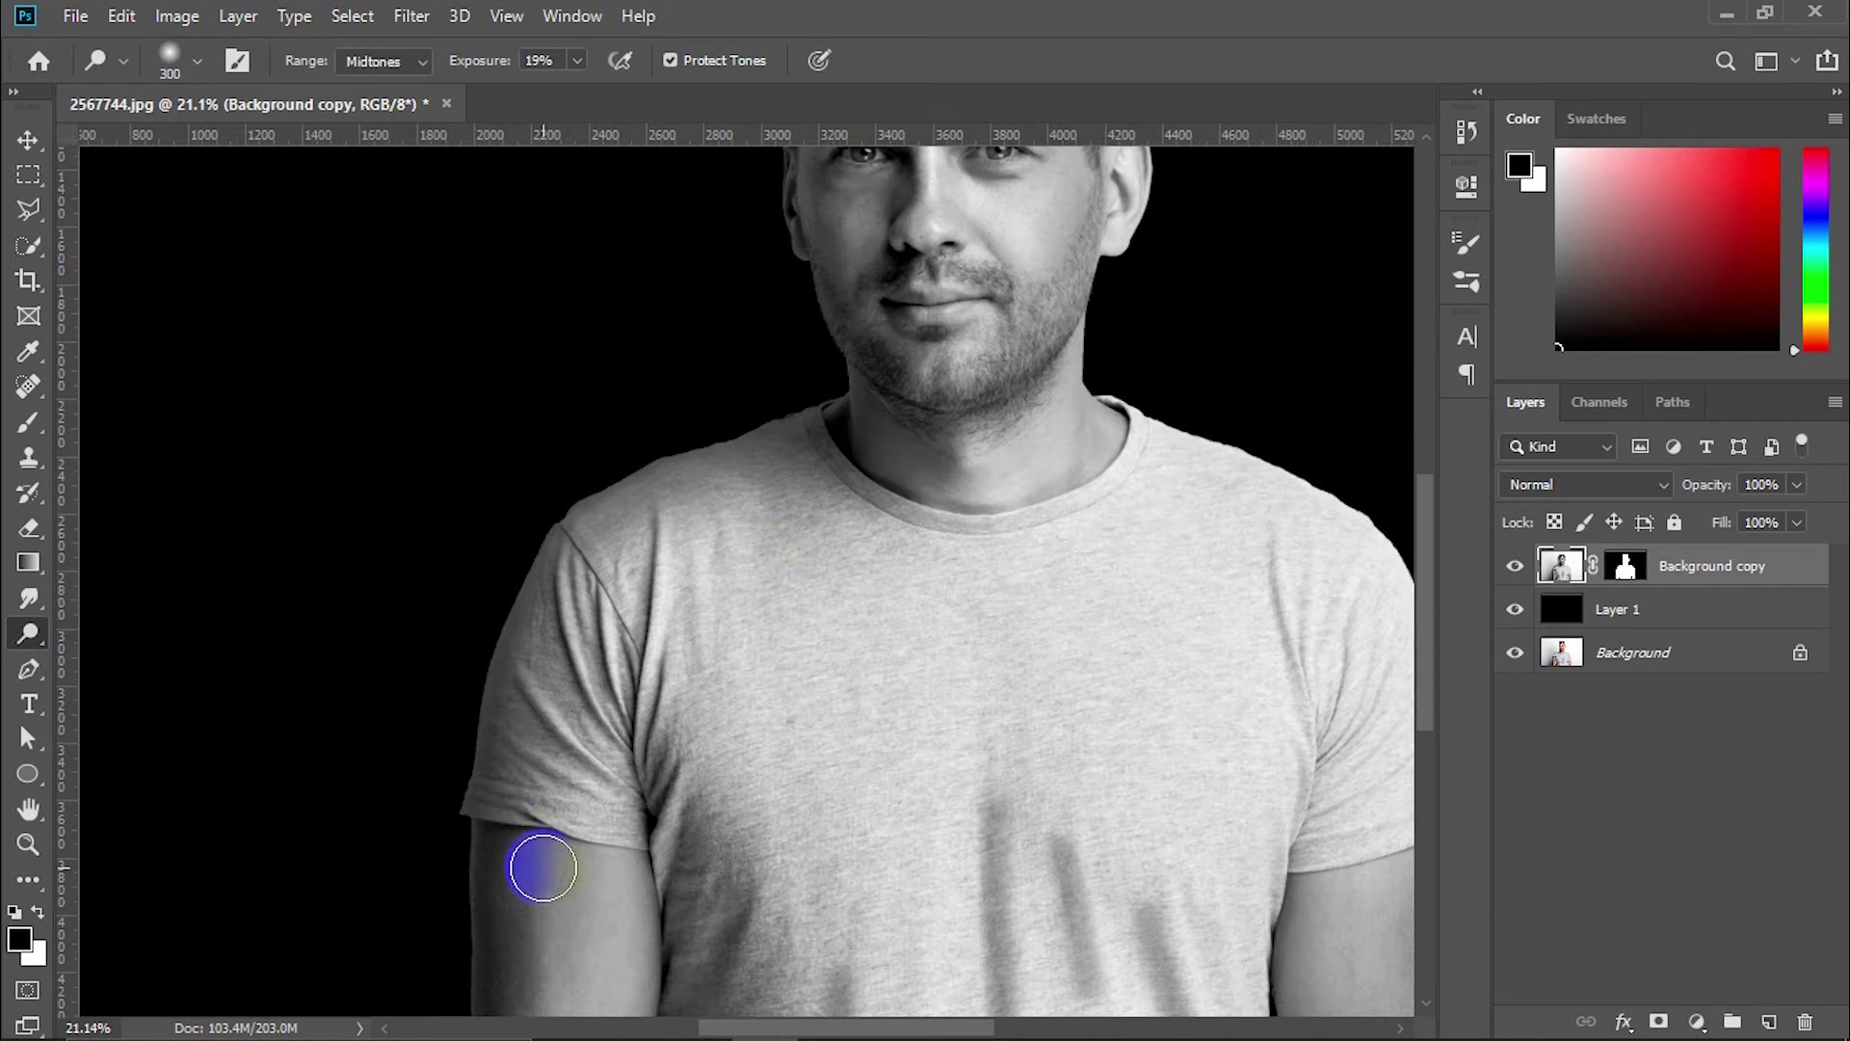
Dodge the cheeks, neck and shirt centre lighter, resizing the brush along the way
key(bracketright)
scroll(954, 684, down, 3)
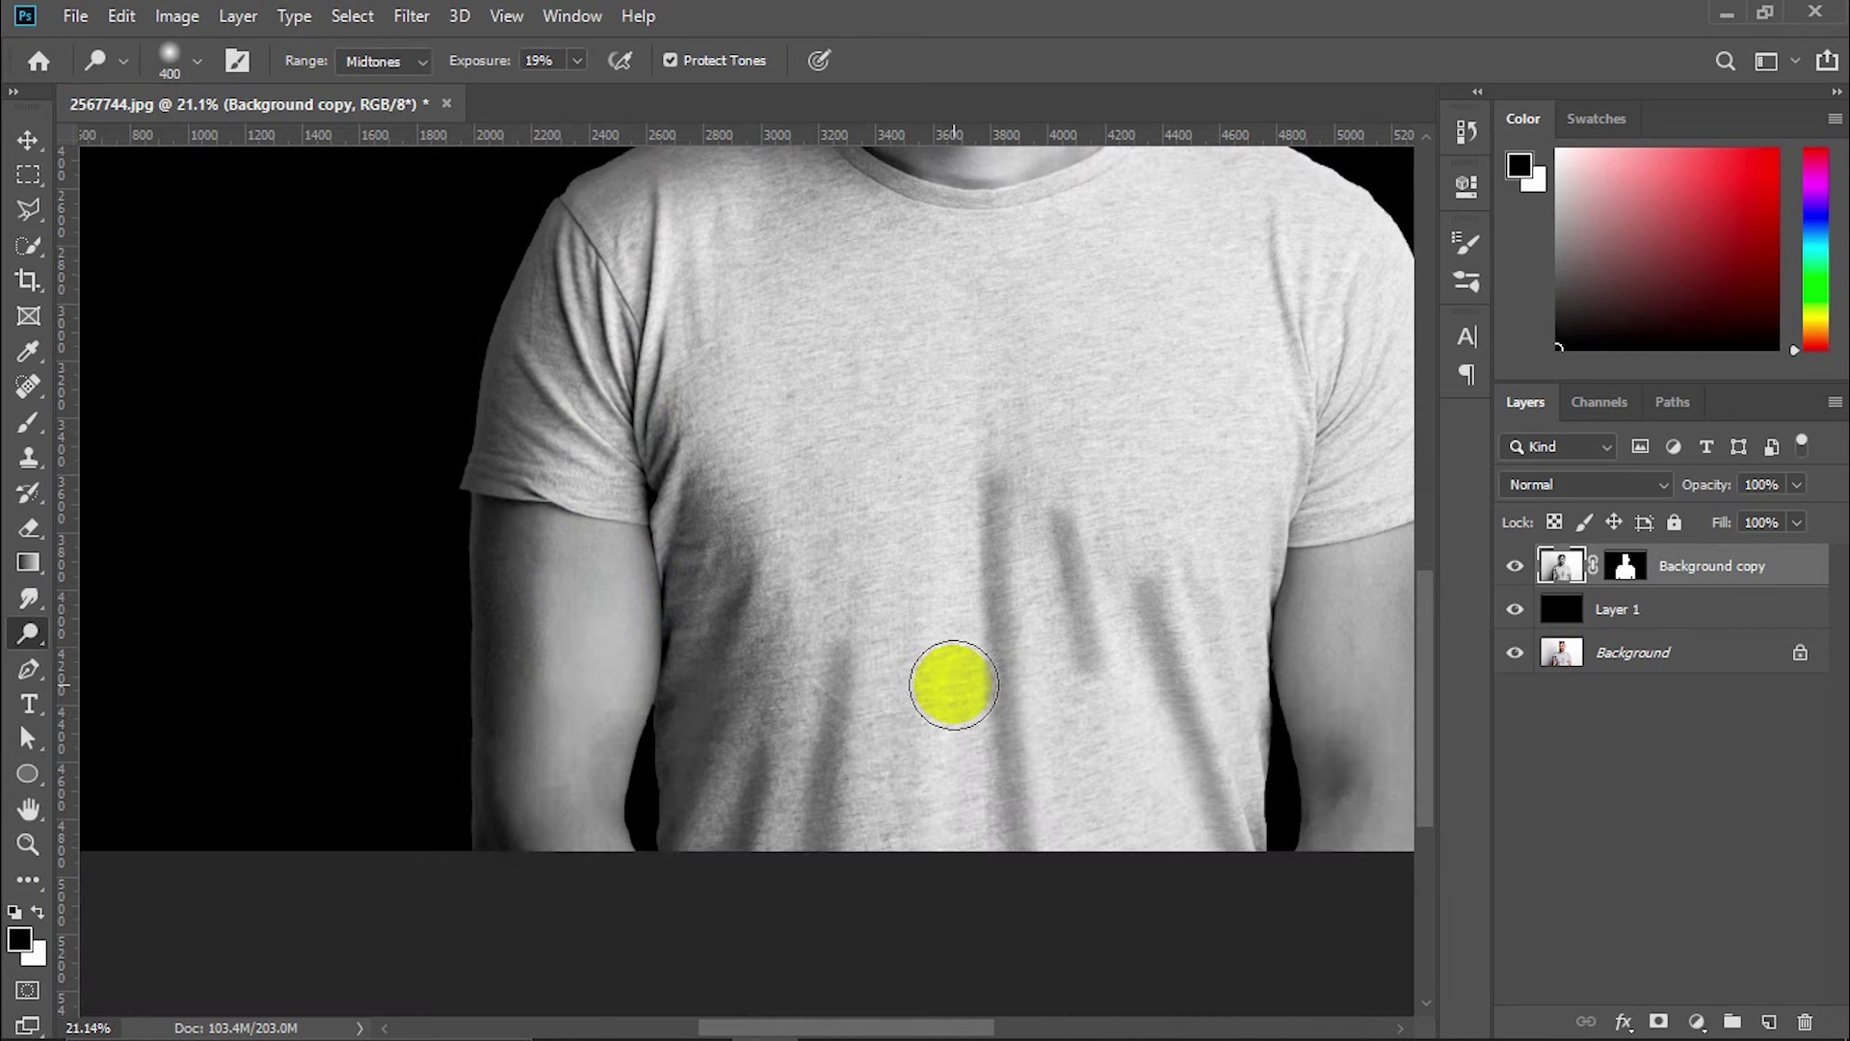
scroll(953, 684, right, 2)
scroll(1259, 640, up, 2)
scroll(1000, 825, up, 2)
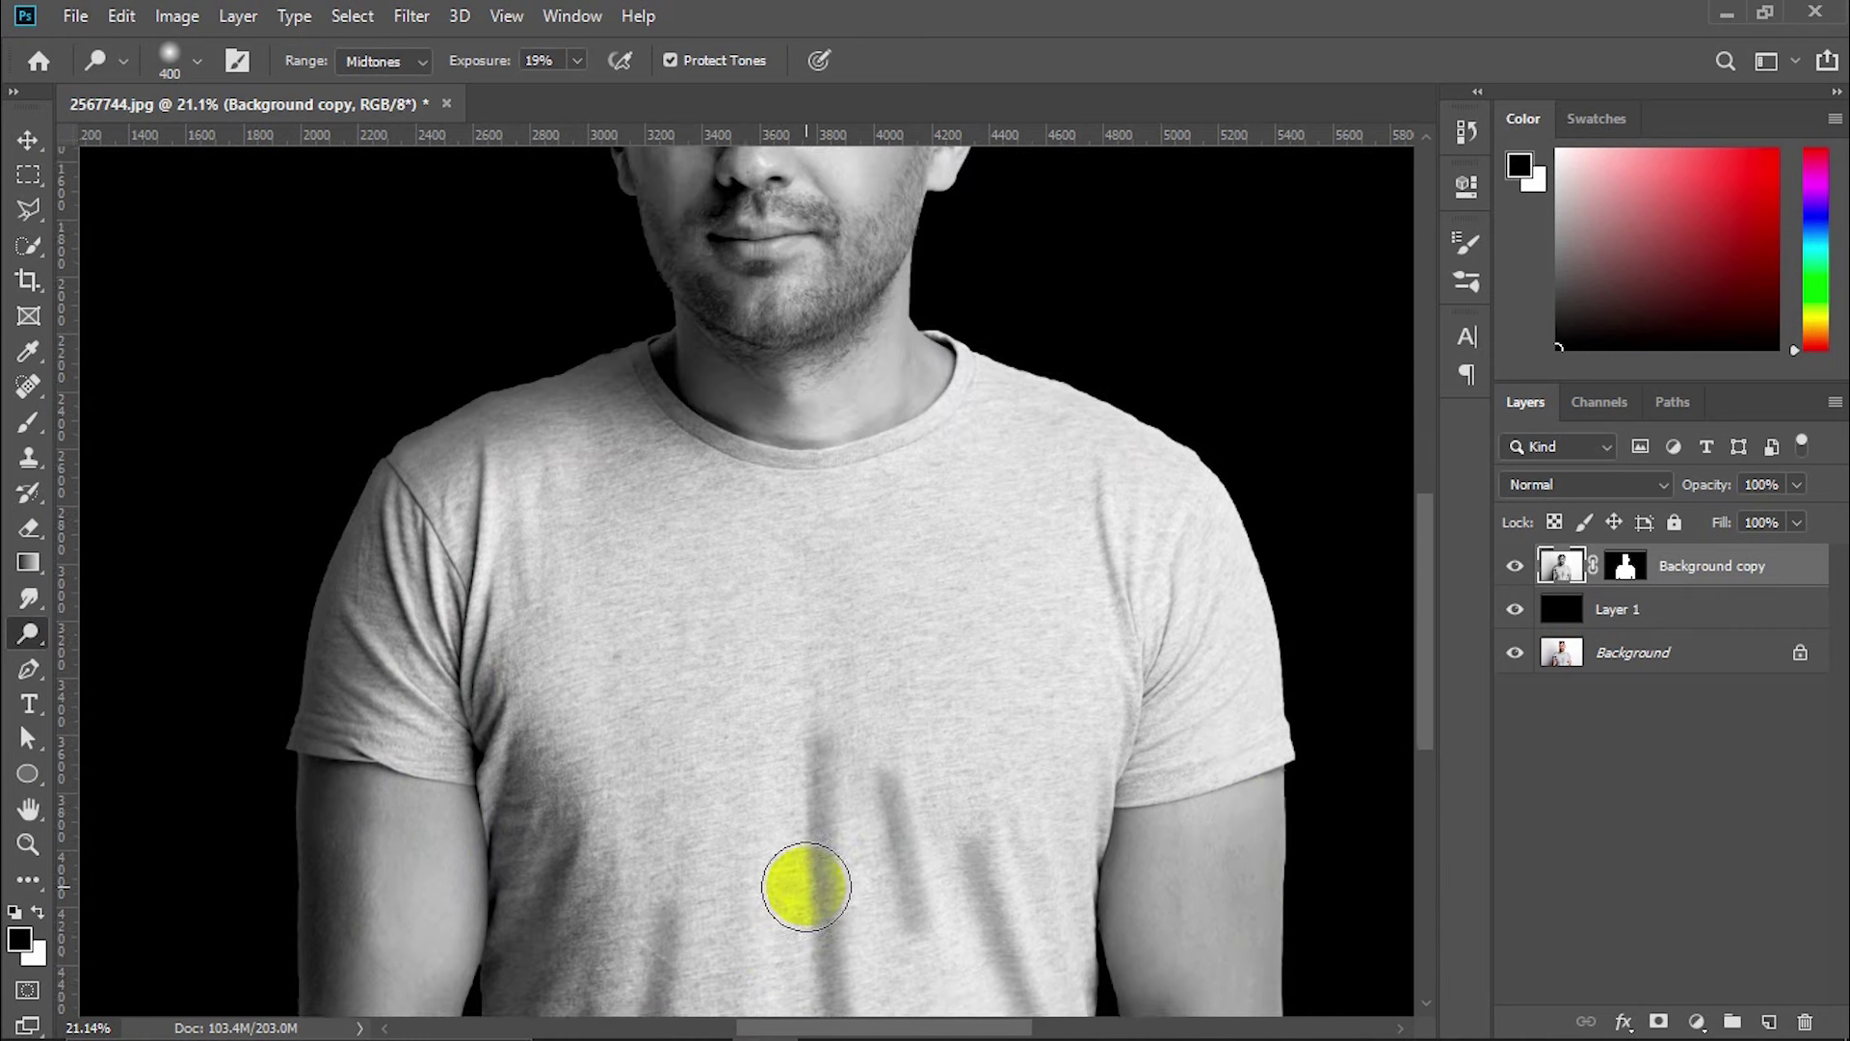
scroll(950, 619, up, 3)
scroll(756, 917, up, 1)
scroll(806, 867, up, 2)
scroll(765, 479, up, 2)
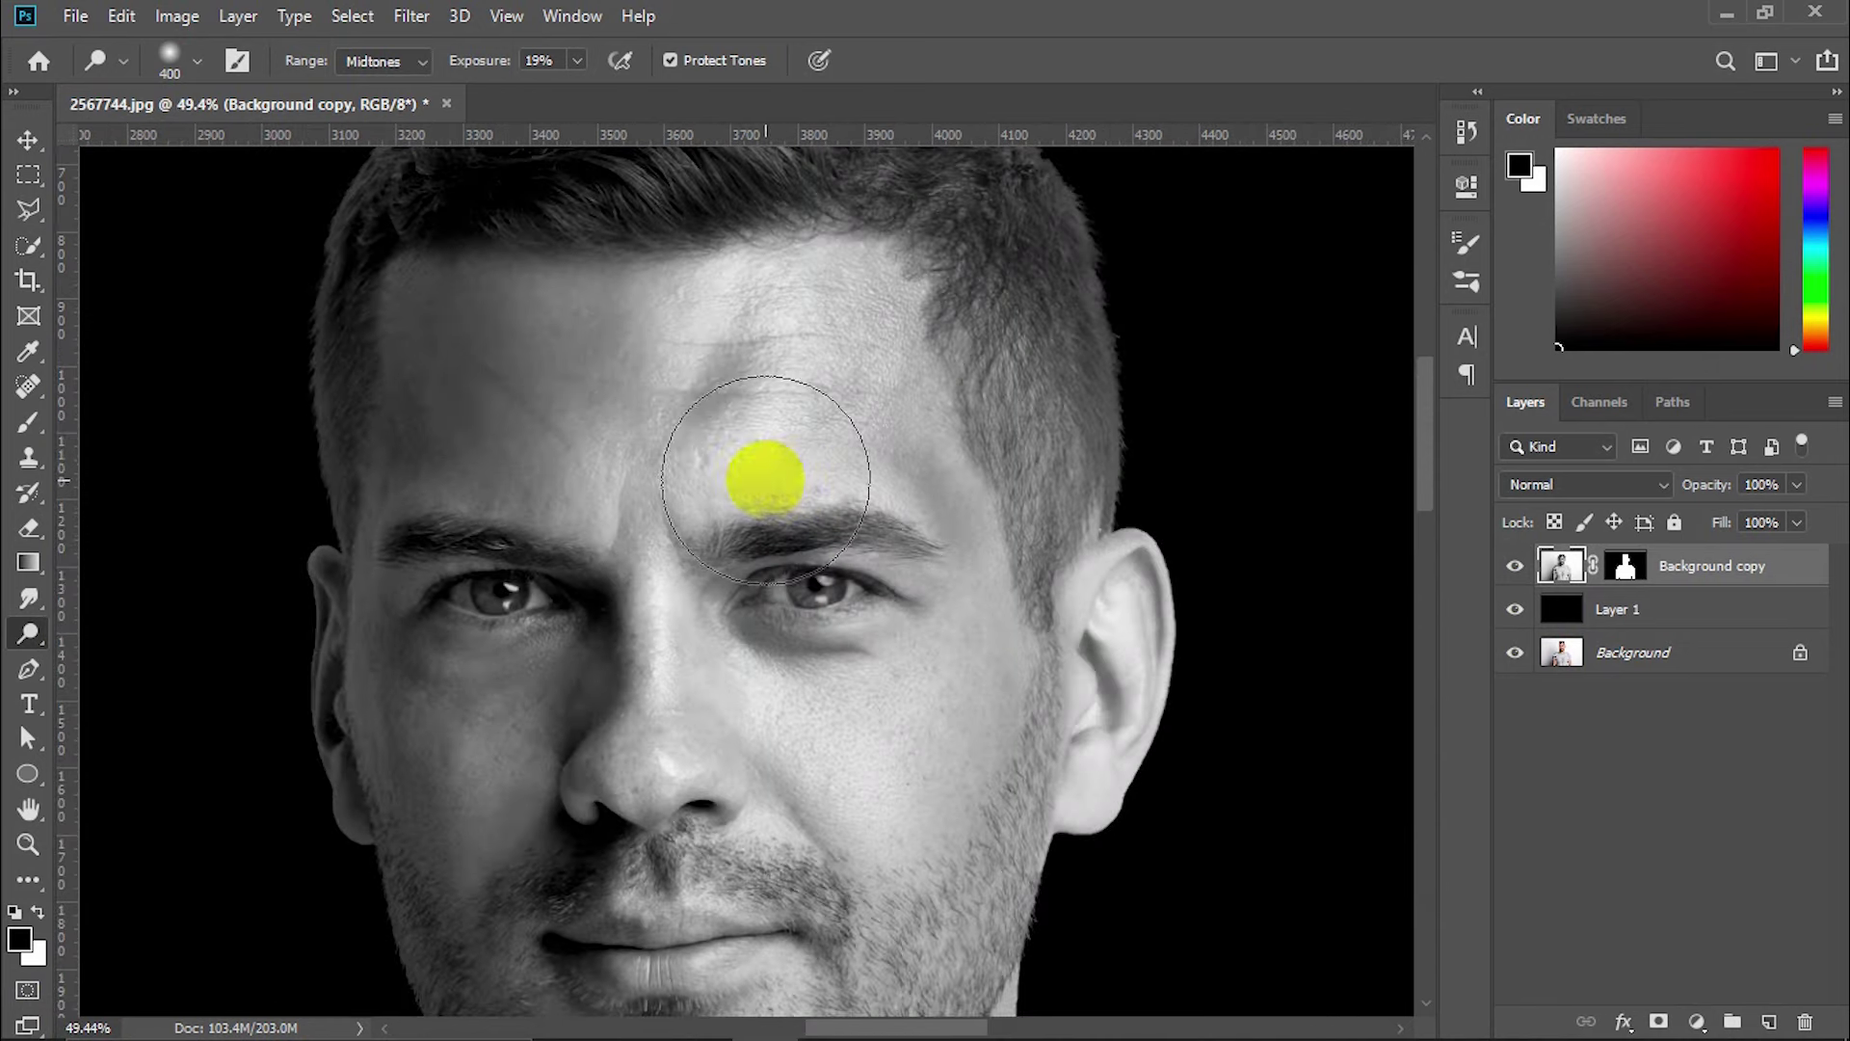
key(bracketleft)
key(bracketleft)
mouse_move(765, 479)
mouse_down()
mouse_move(641, 426)
mouse_move(930, 496)
mouse_move(621, 682)
mouse_up()
scroll(507, 829, down, 2)
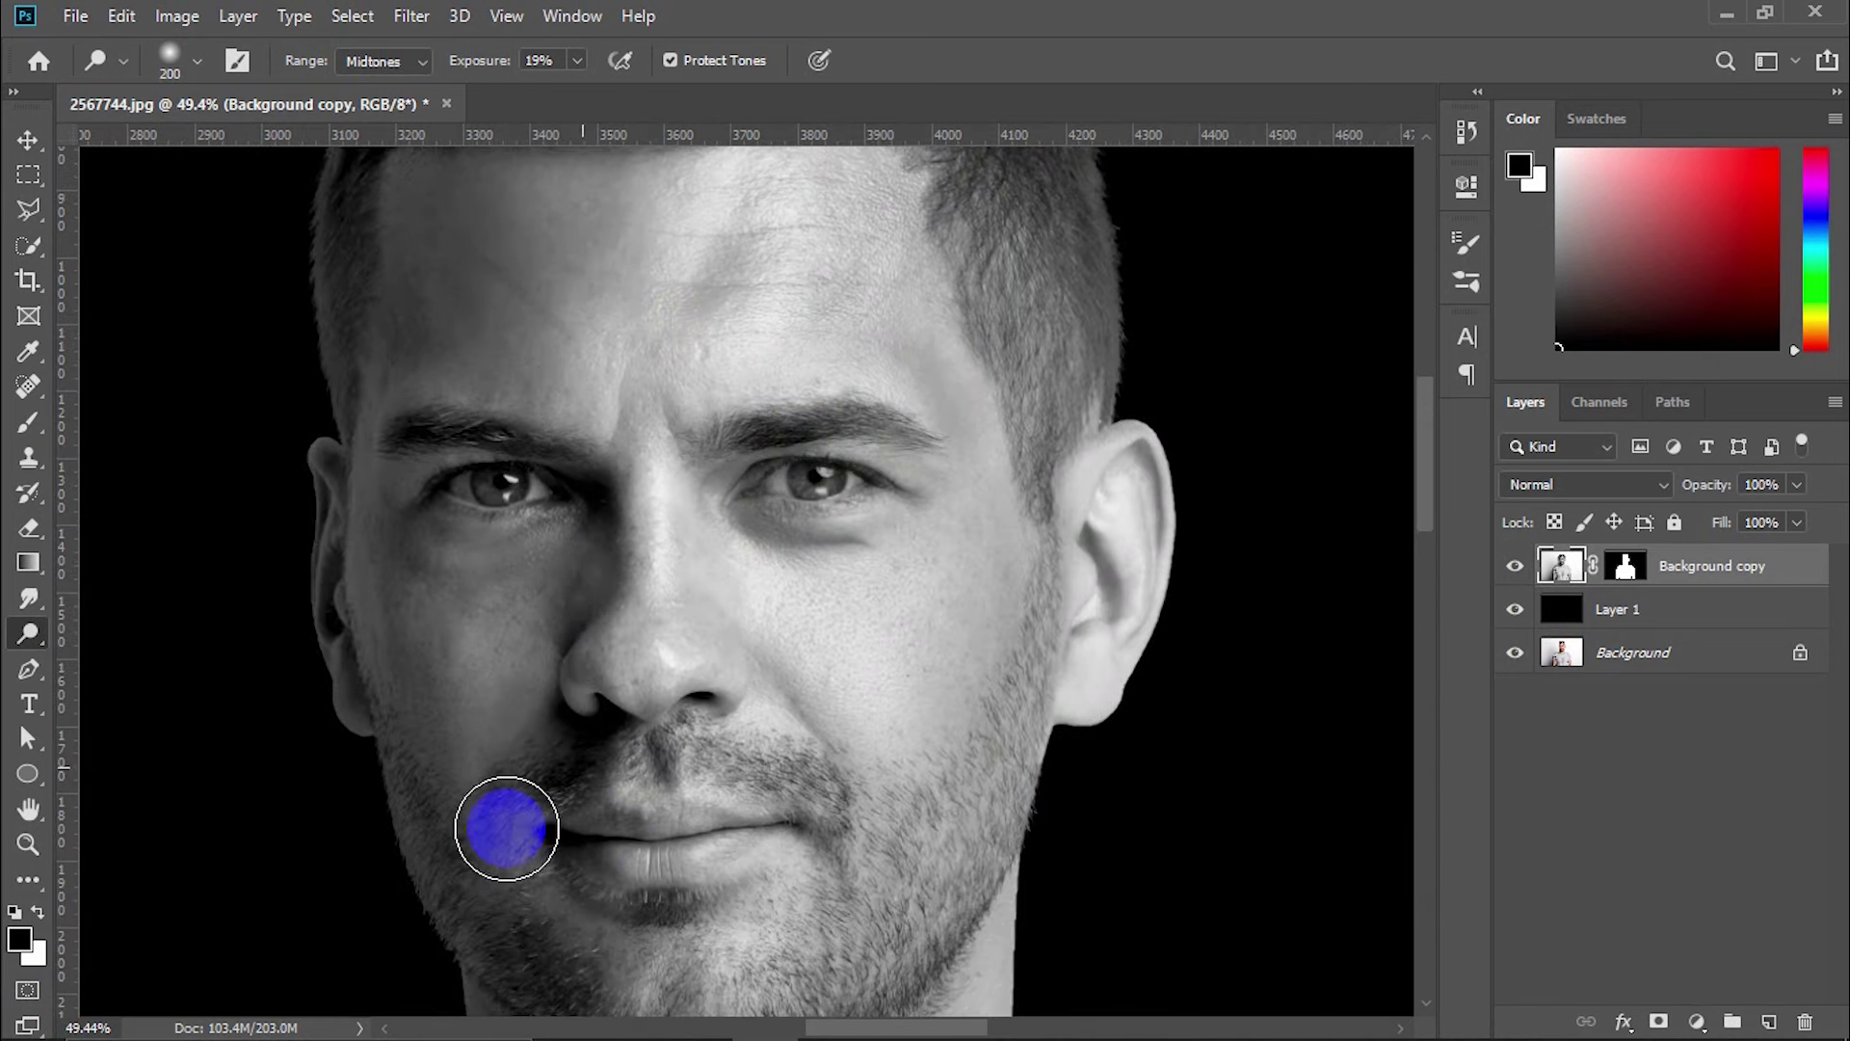
scroll(880, 732, down, 3)
scroll(784, 723, down, 2)
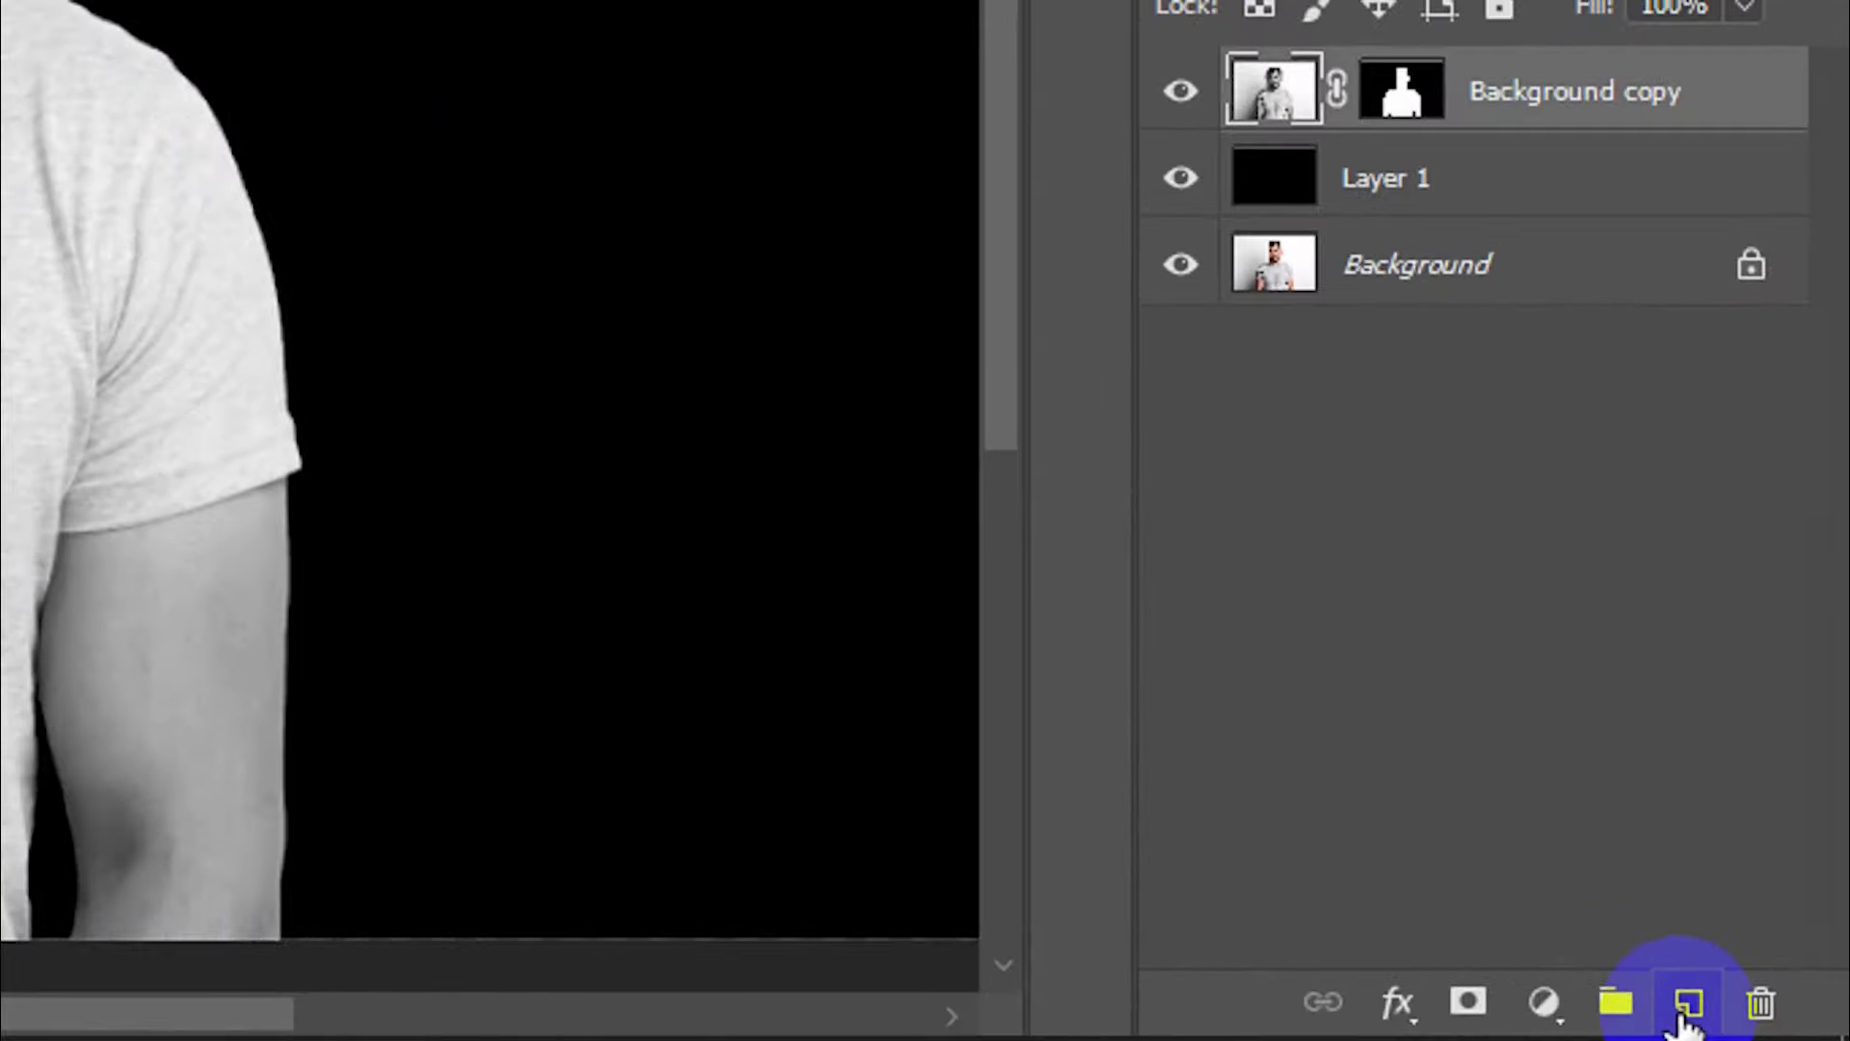
Add Layer 2 and fill it with a linear black-to-white gradient from left to right
click(1703, 1012)
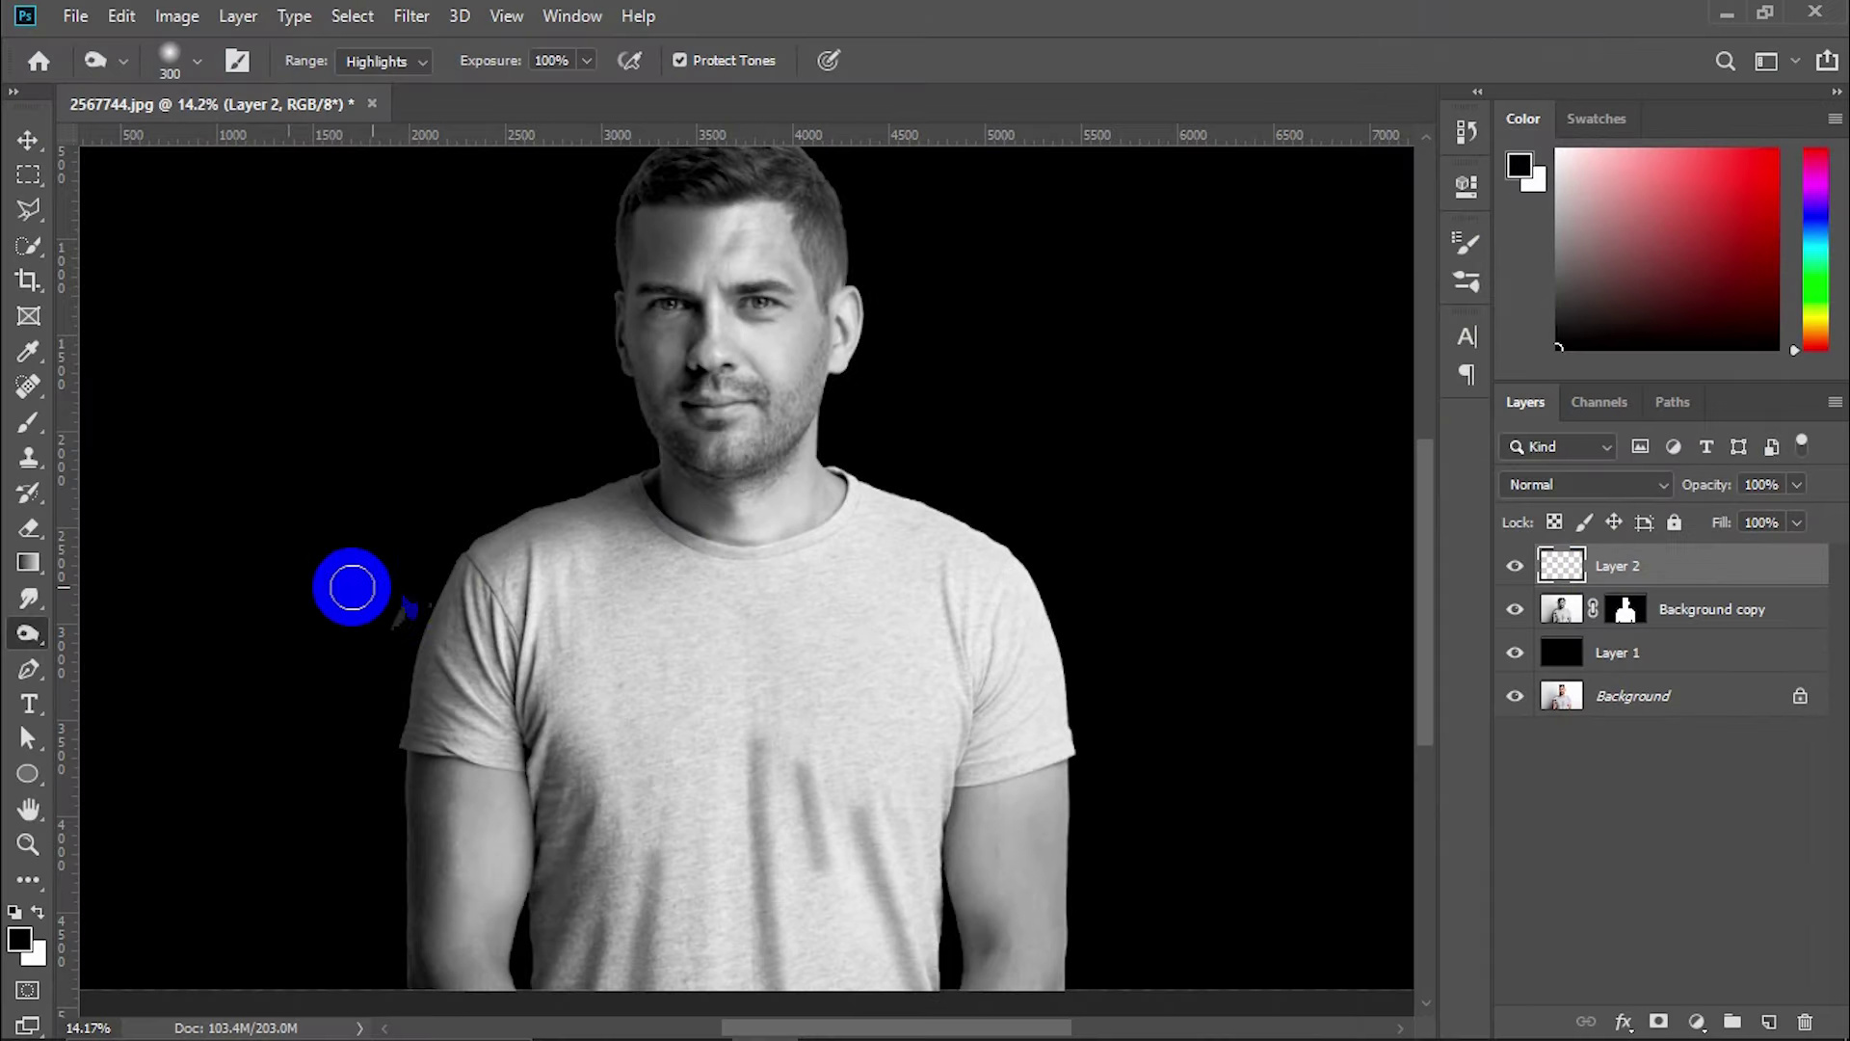
click(29, 565)
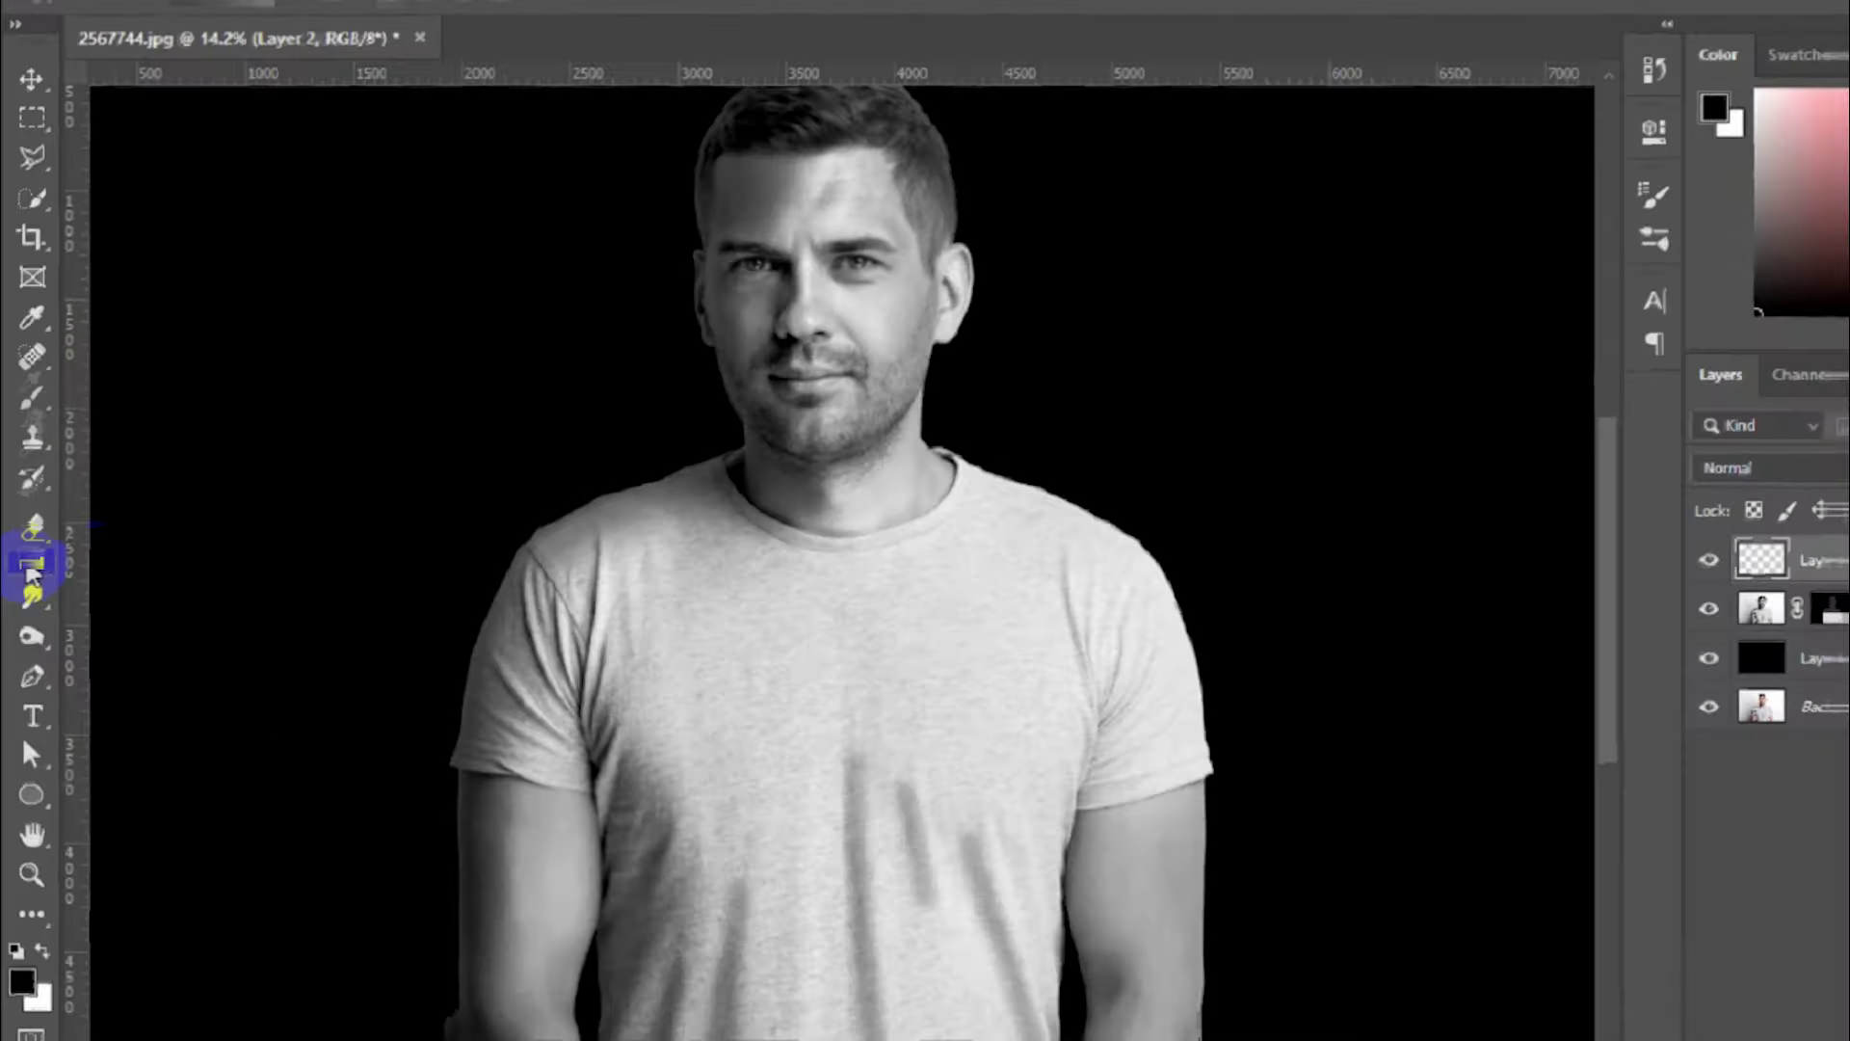
click(210, 60)
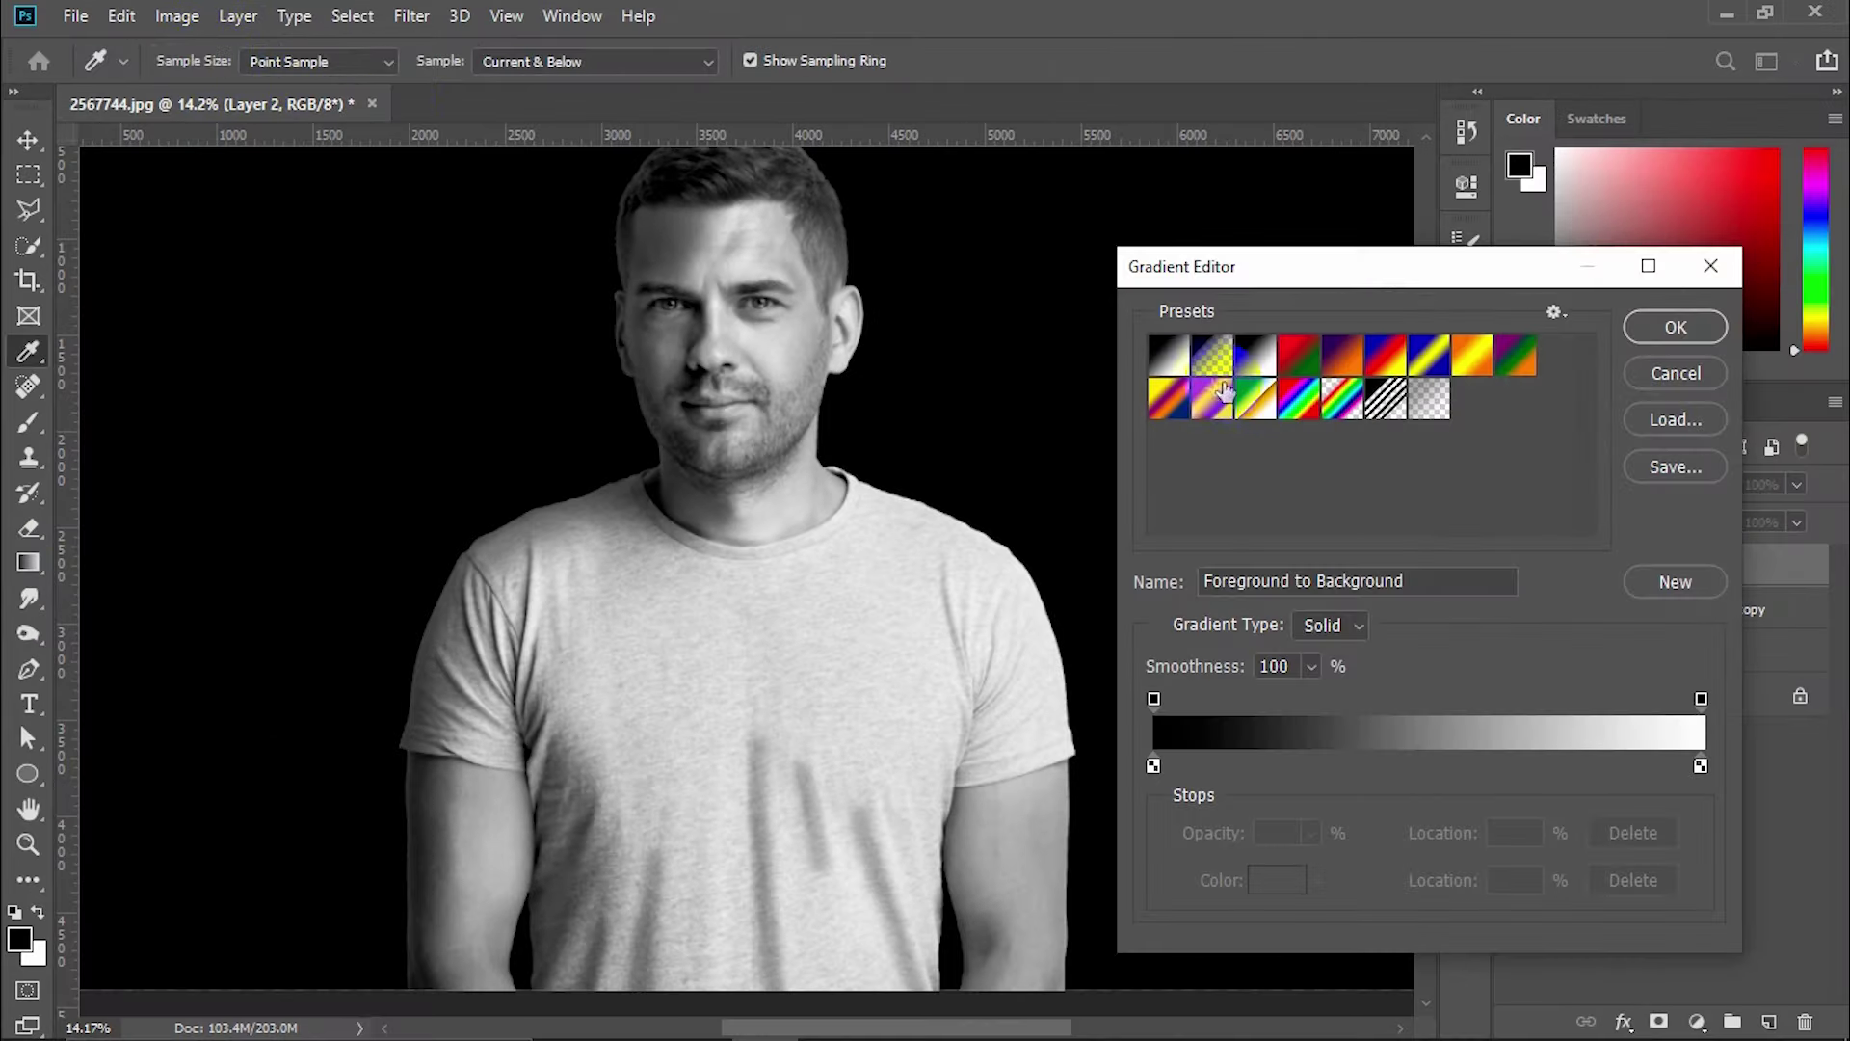
click(1675, 328)
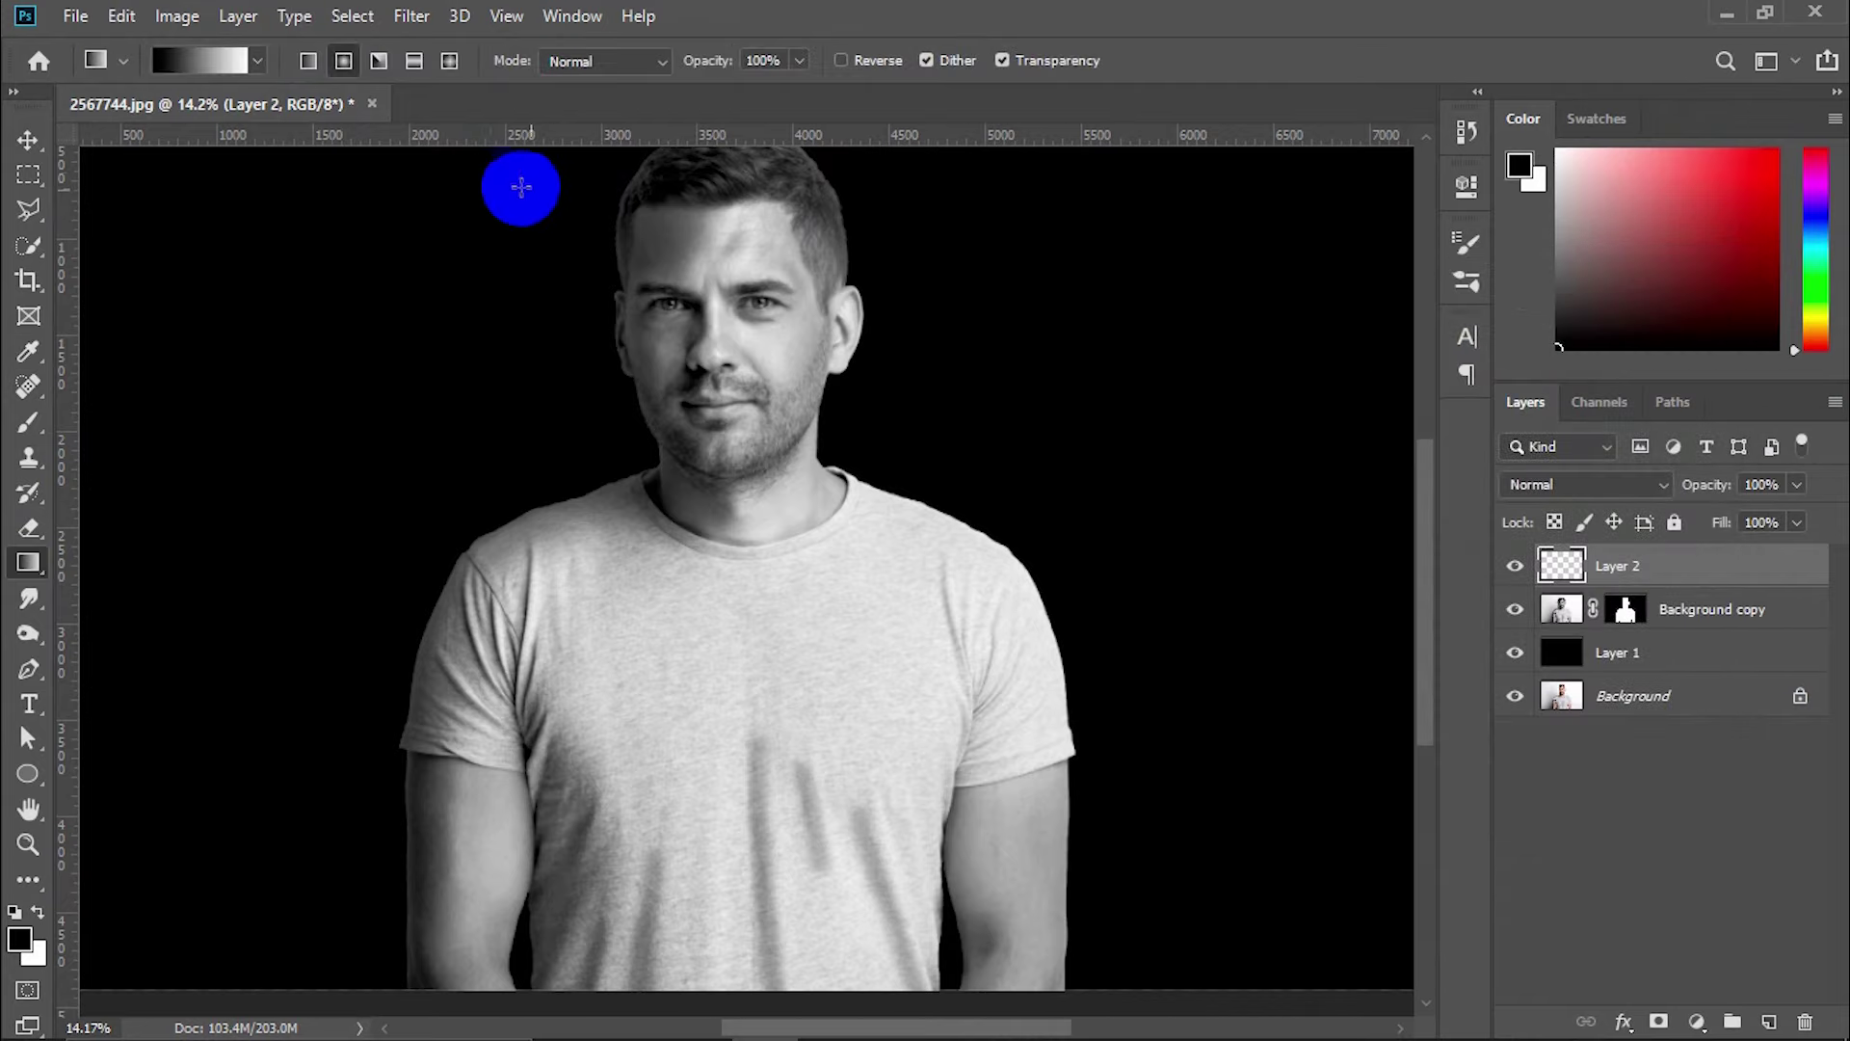
click(314, 67)
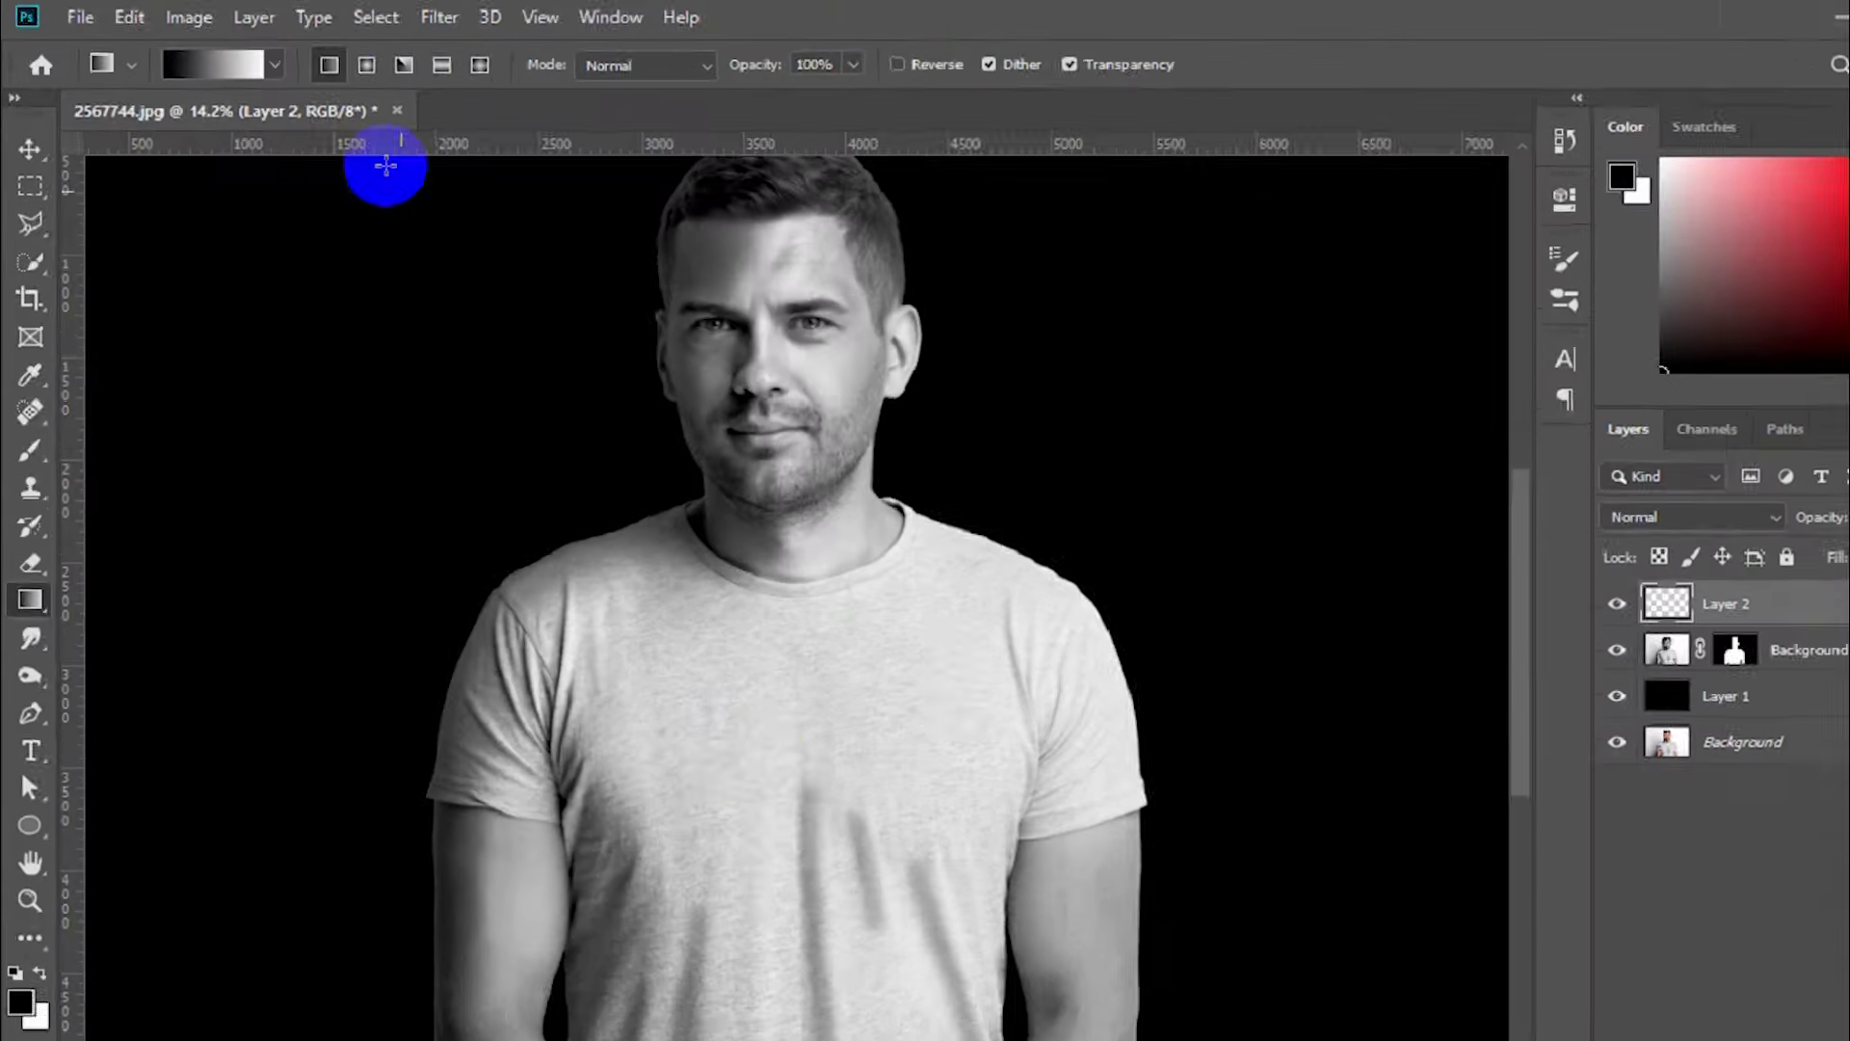
scroll(718, 715, down, 2)
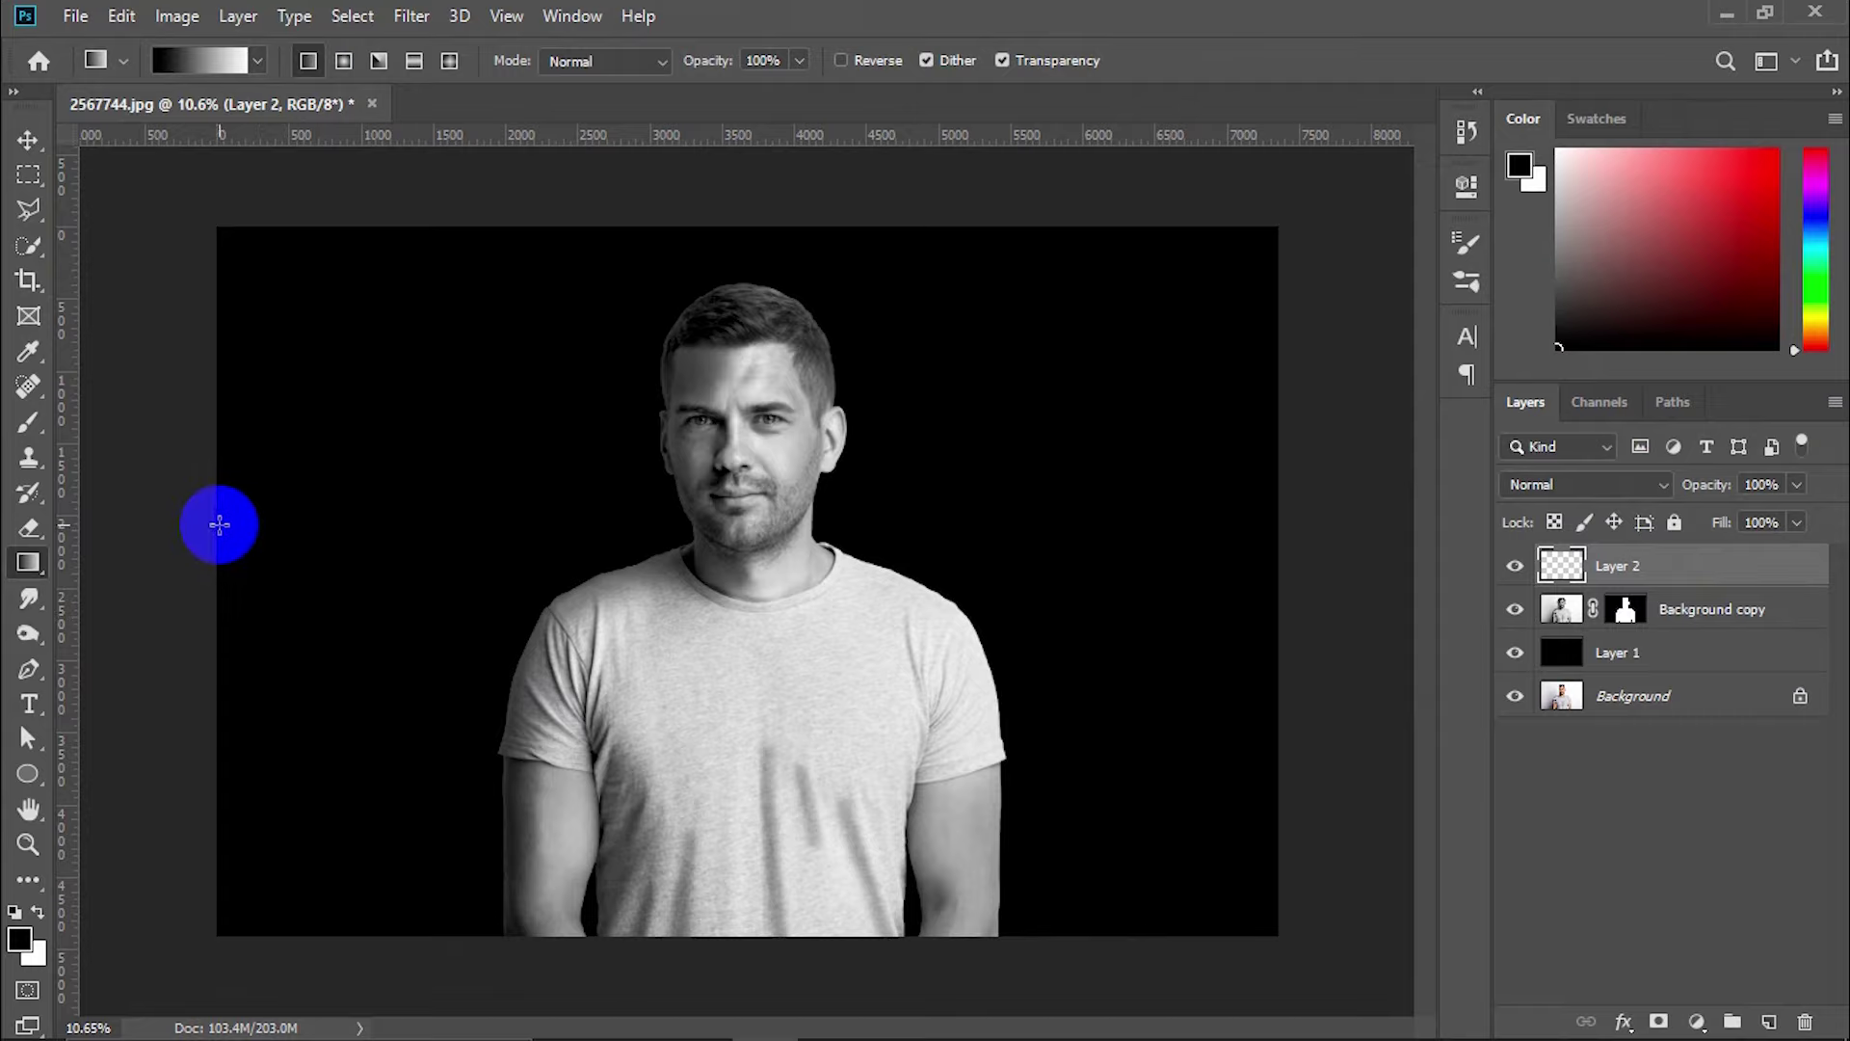
drag(215, 524, 1276, 521)
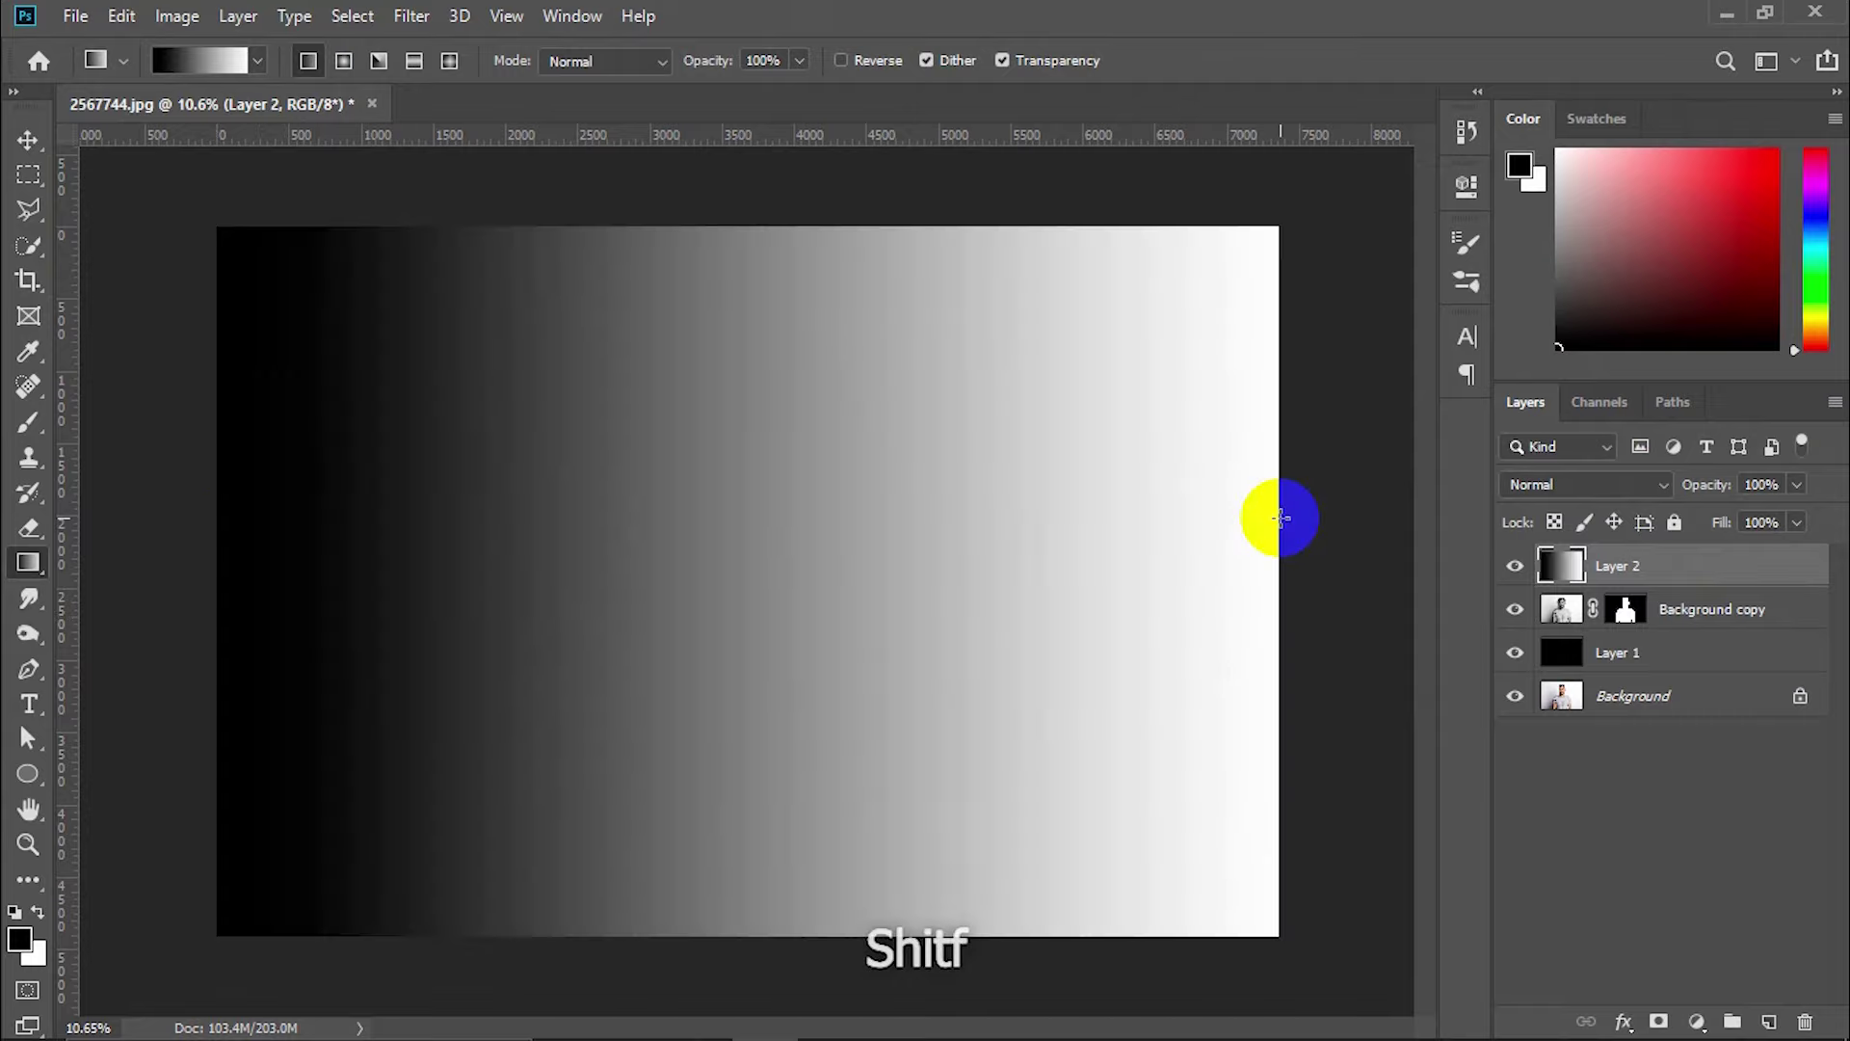
Set Layer 2 to Soft Light and redraw the horizontal gradient to refine the shading
click(1565, 492)
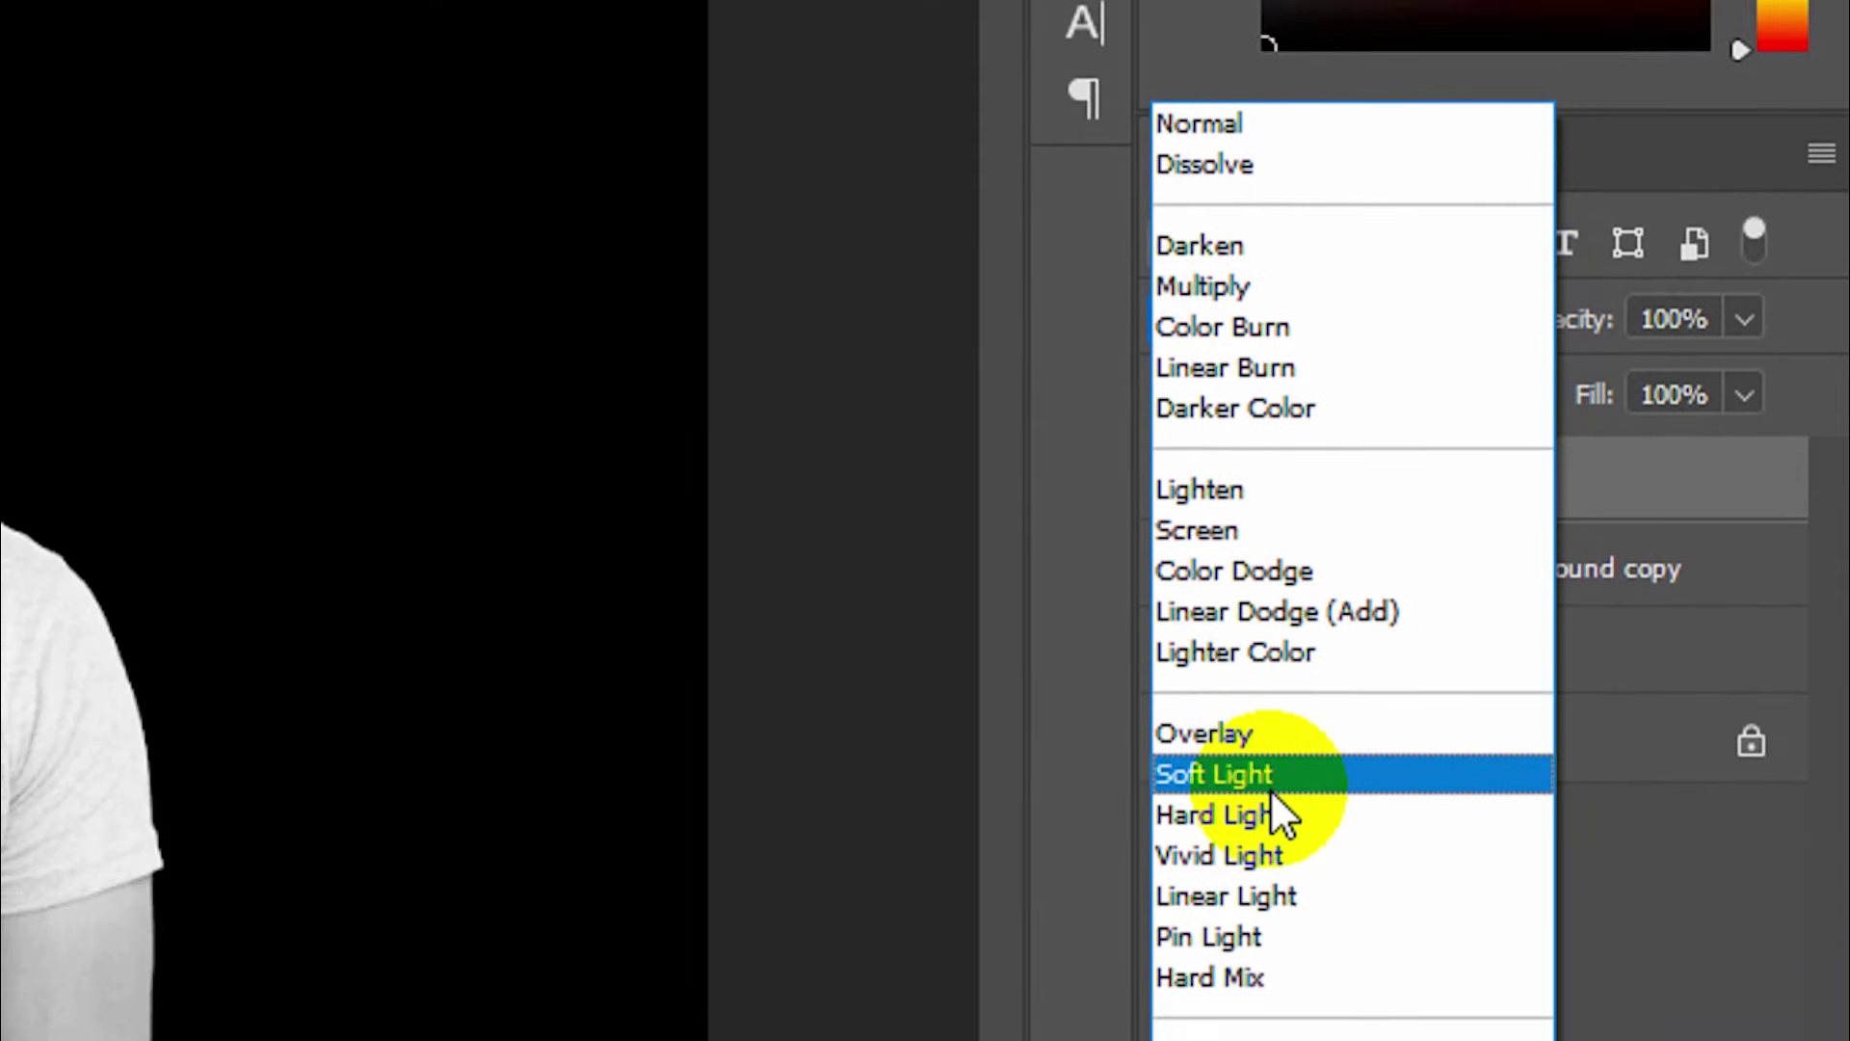
click(1272, 782)
mouse_move(426, 520)
mouse_down()
mouse_move(805, 520)
mouse_move(1037, 494)
mouse_up()
drag(332, 488, 1216, 488)
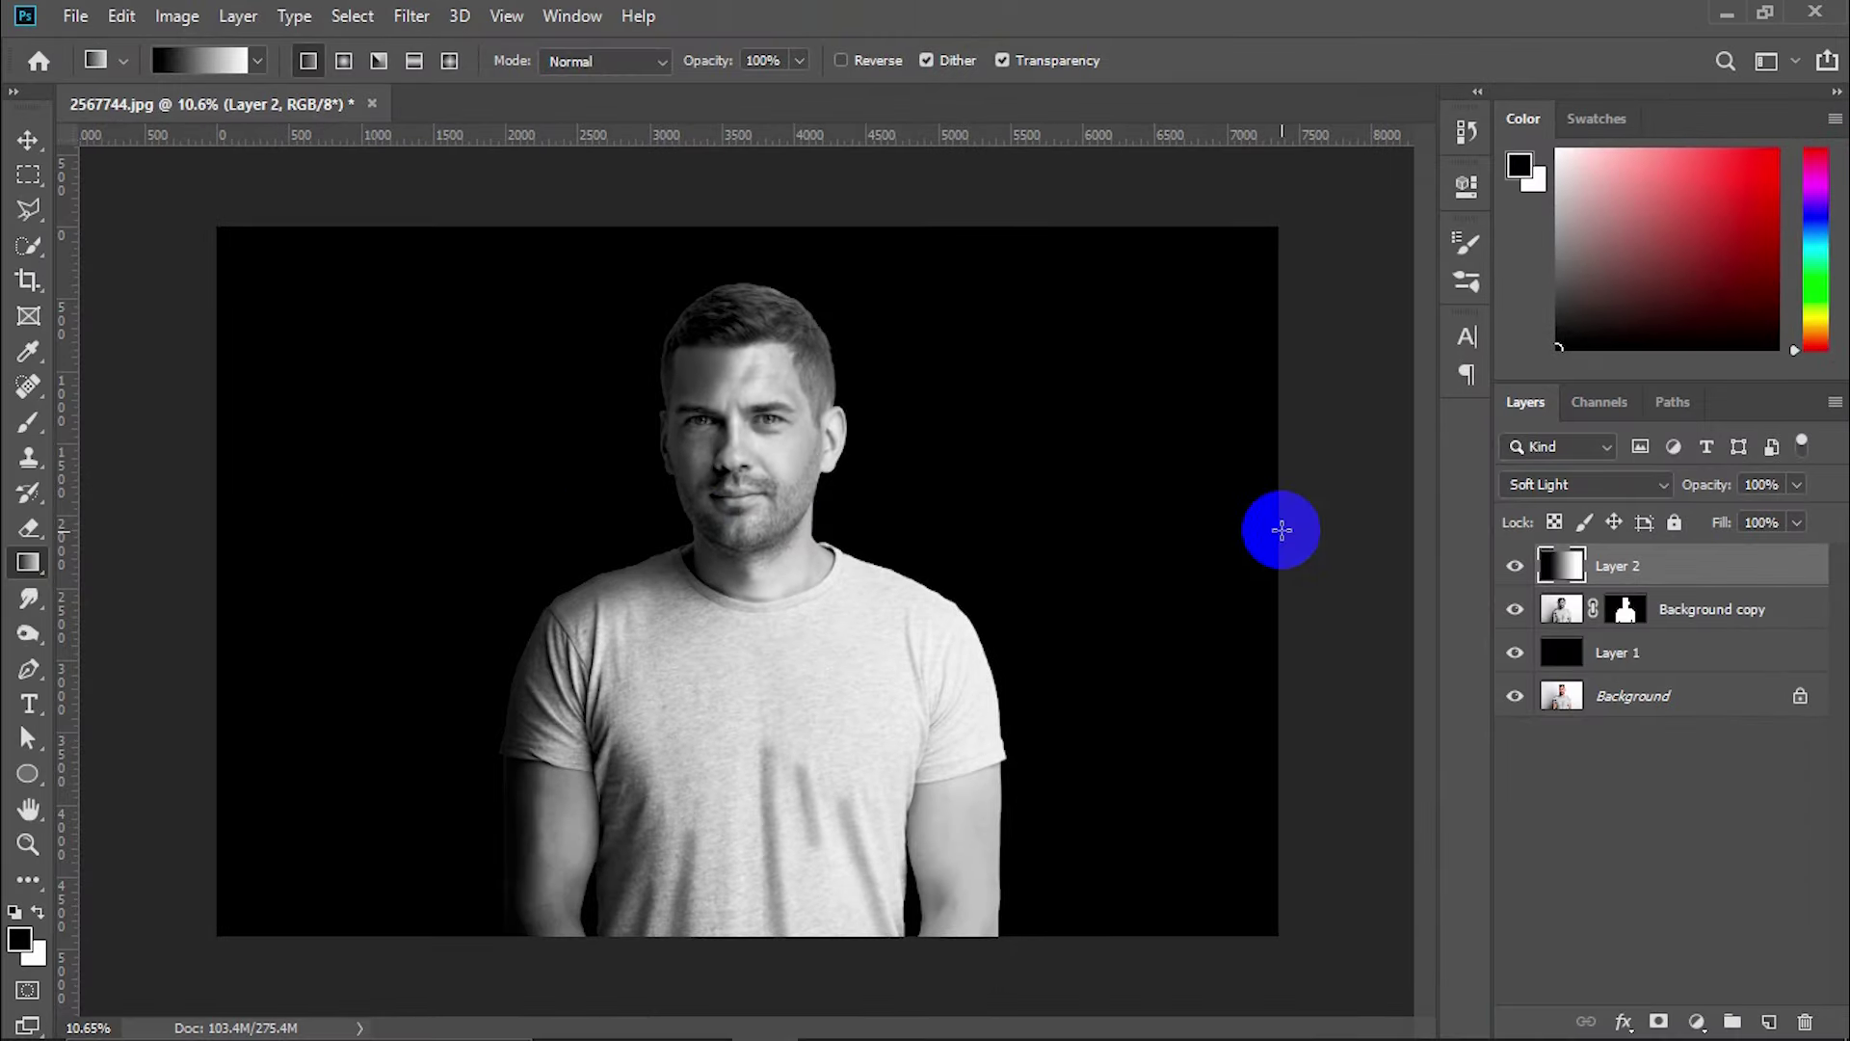
shift+click(1721, 655)
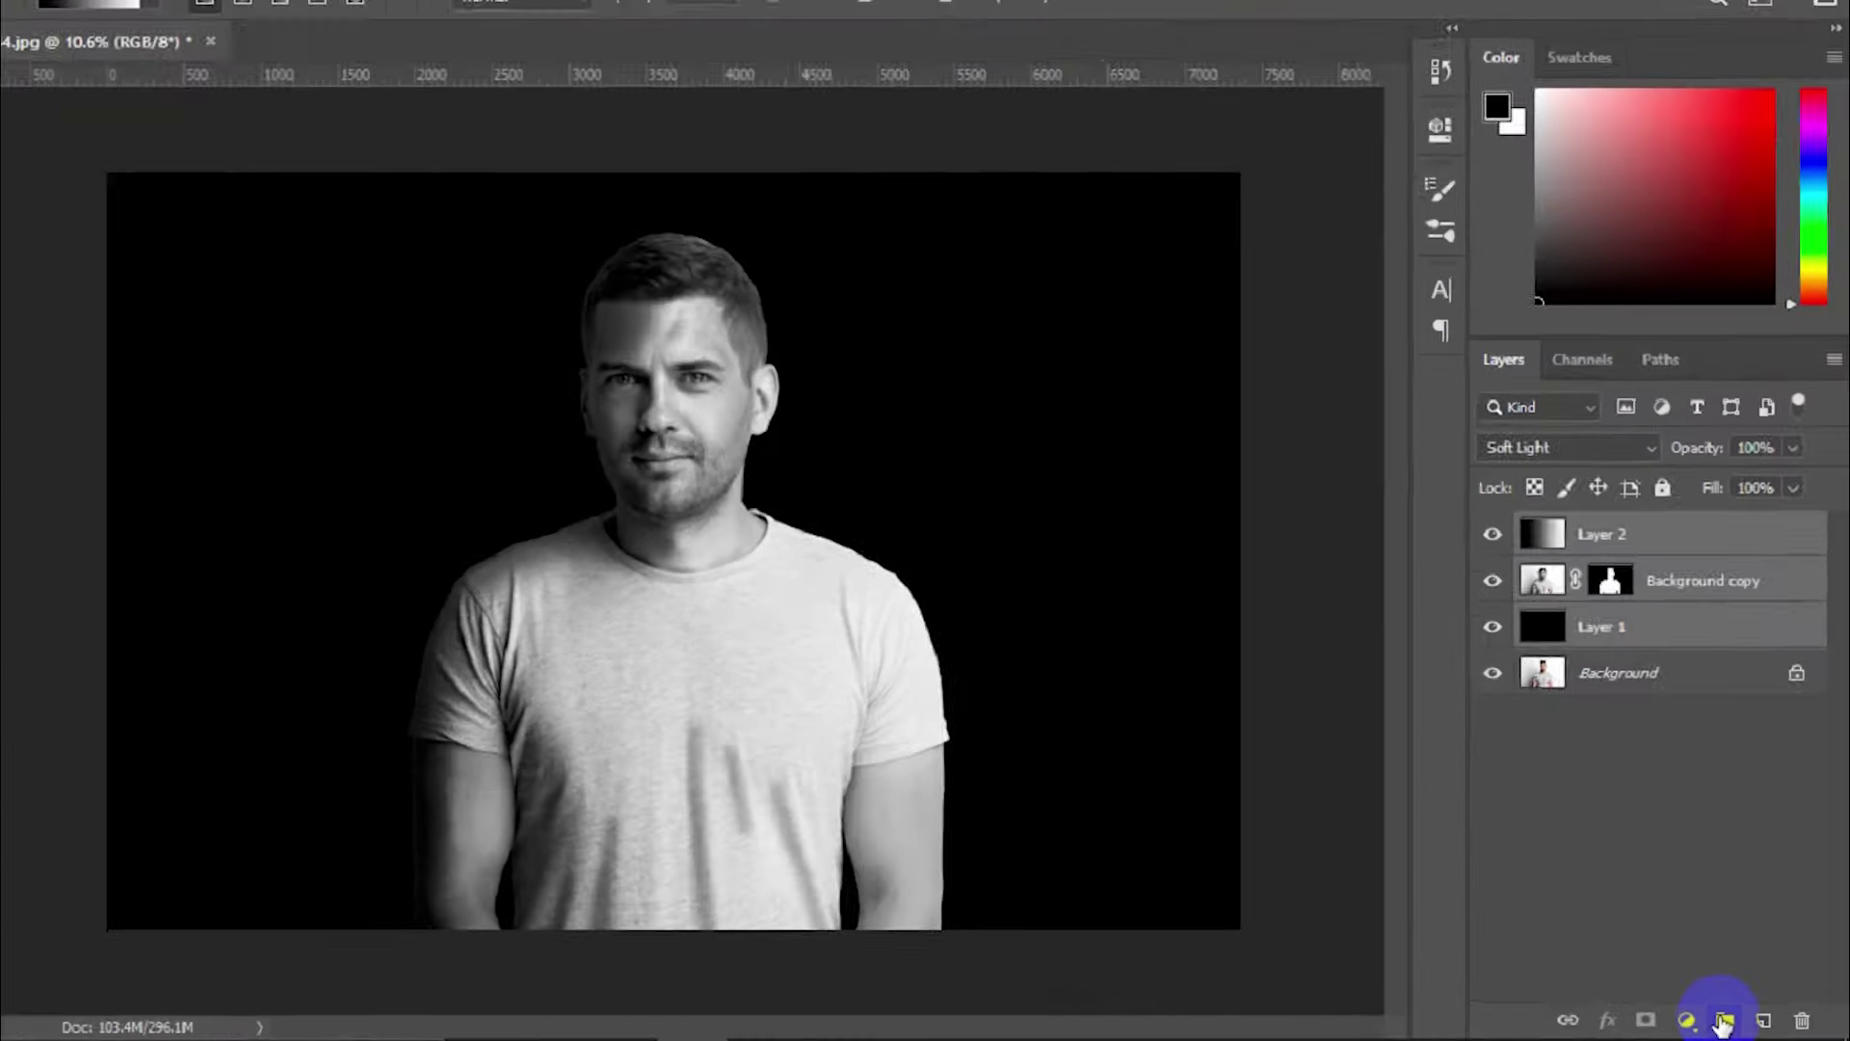
Group the three layers into Group 1 and duplicate it as Group 1 copy
click(1724, 1021)
right_click(1621, 569)
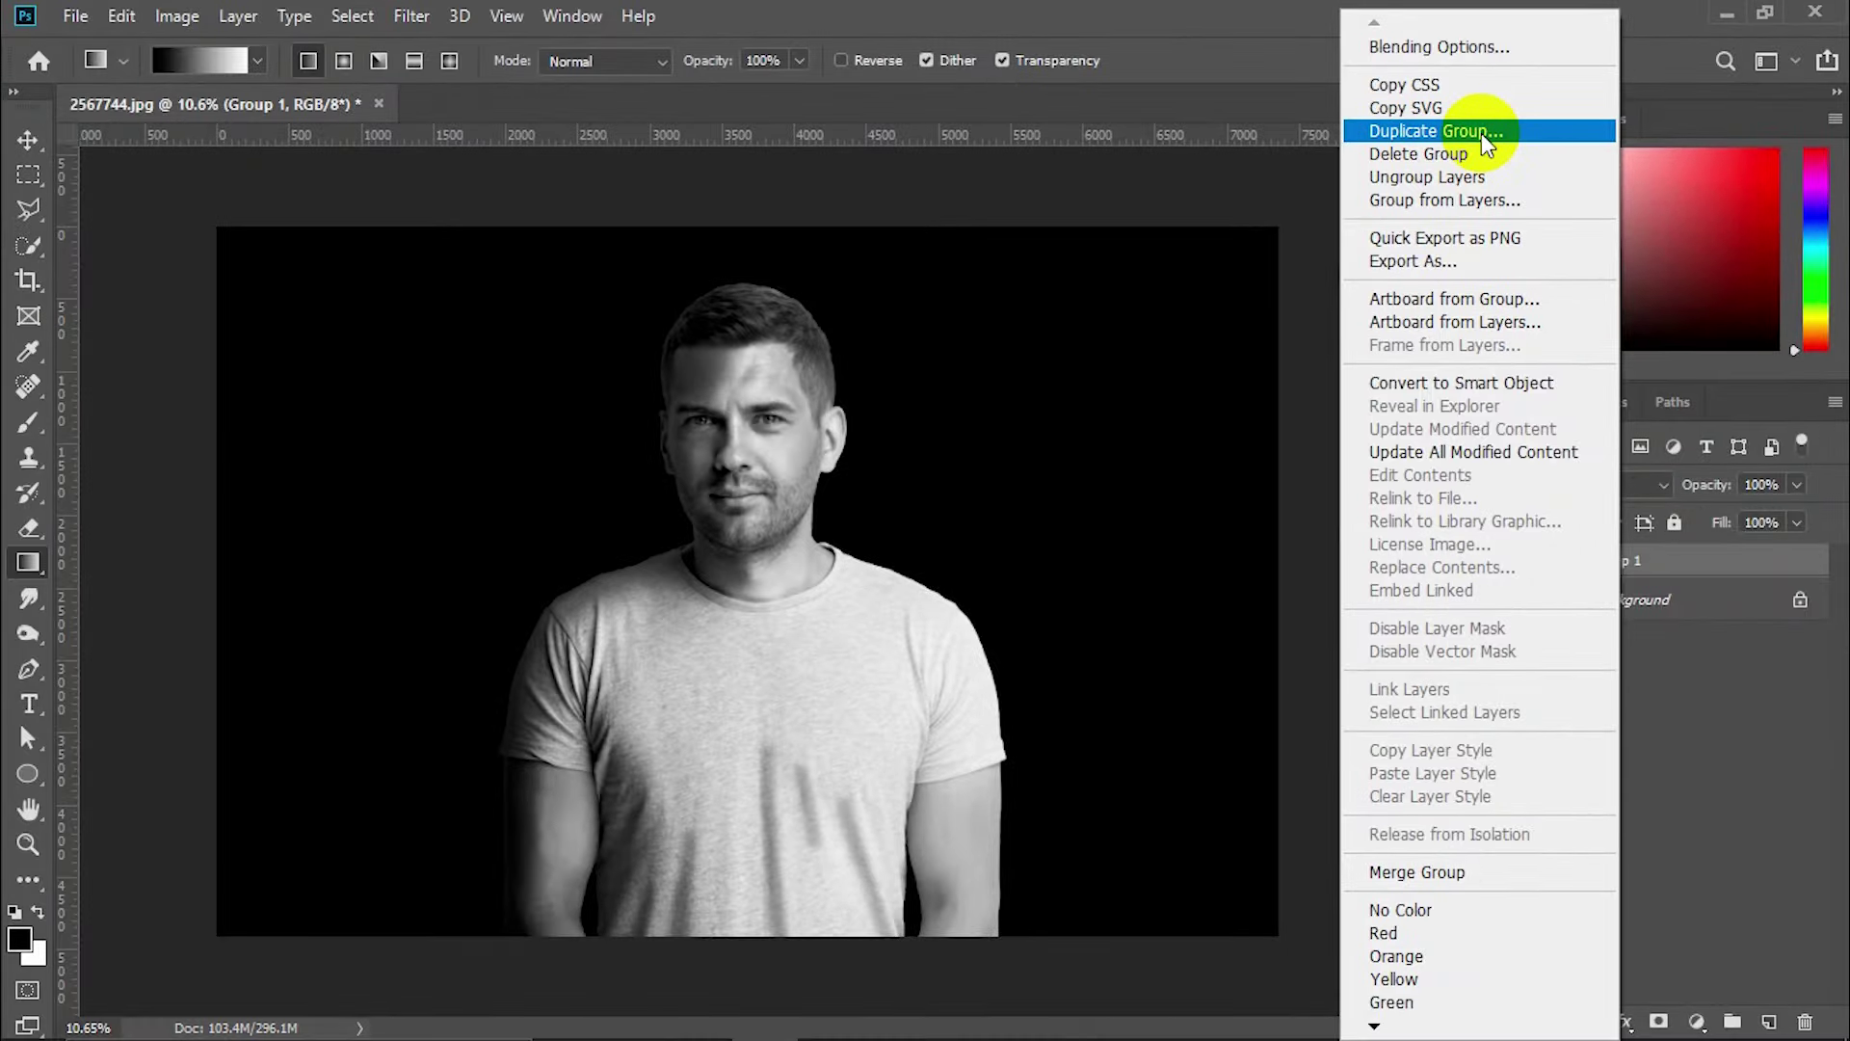
click(1116, 240)
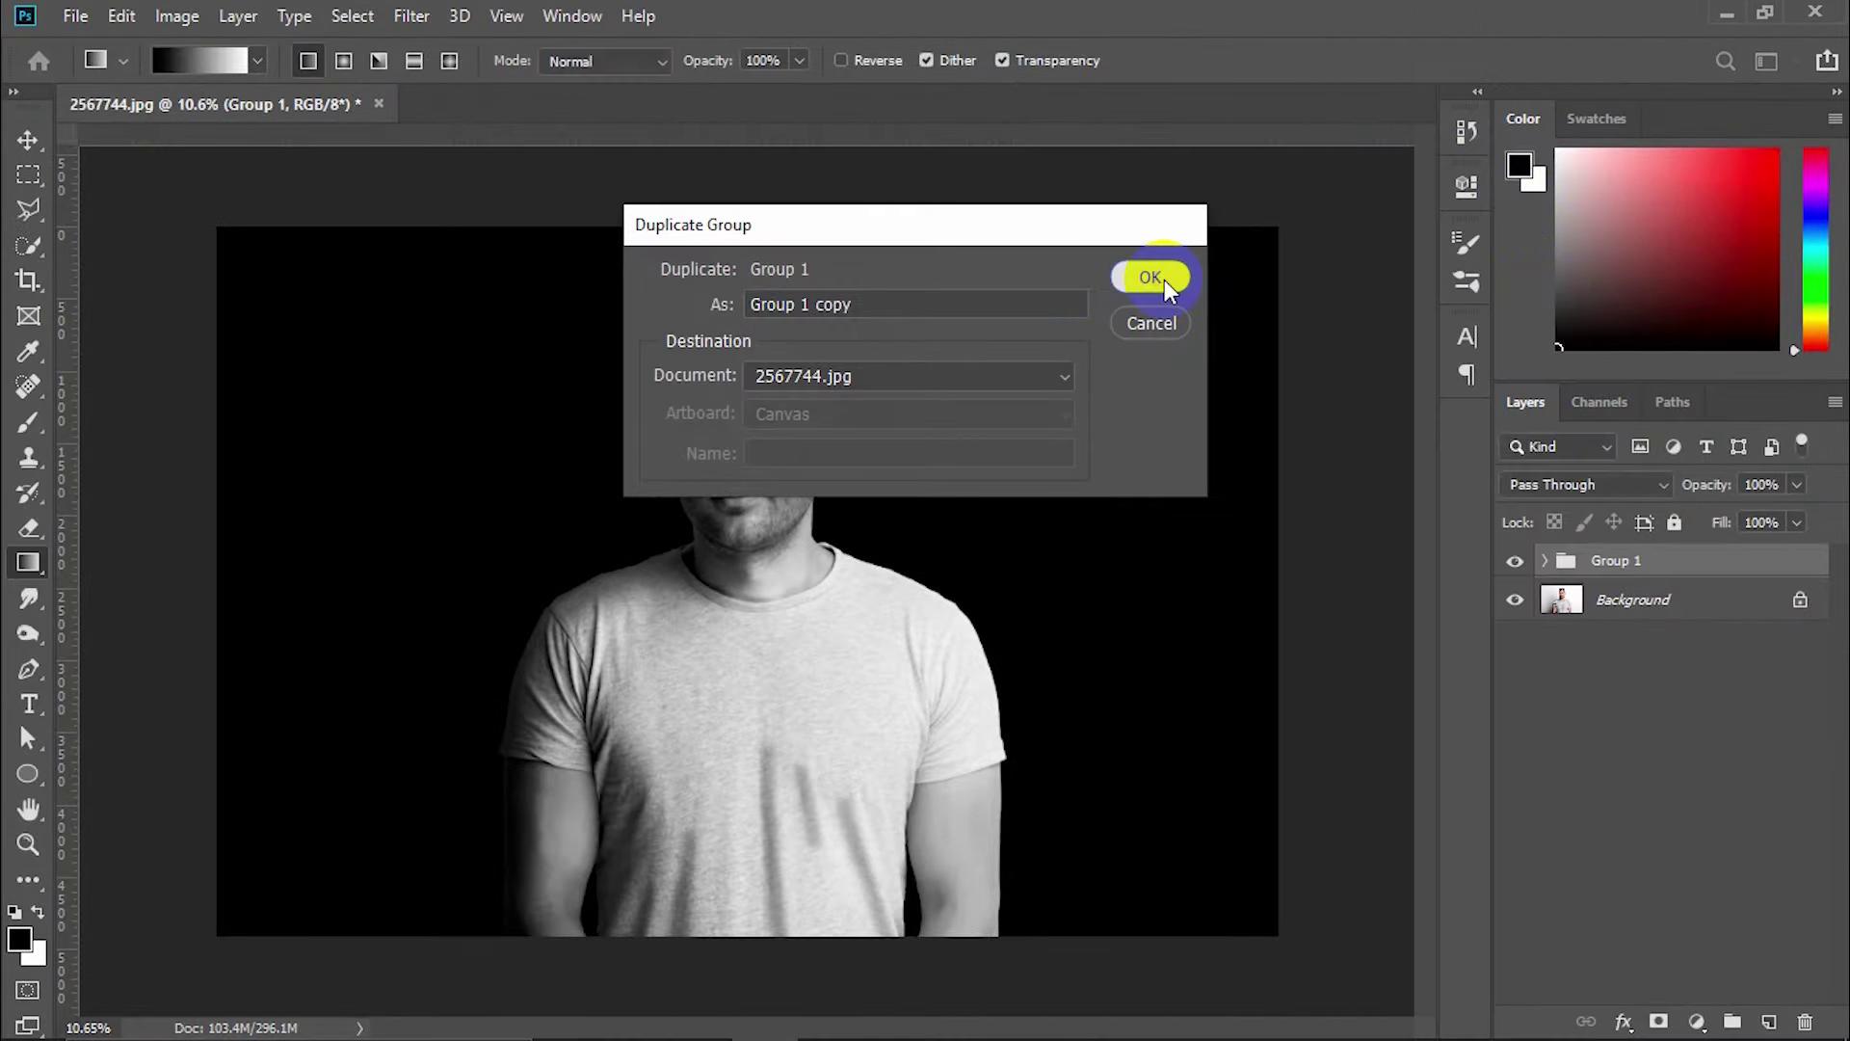
click(1156, 278)
Hide Group 1 and convert Group 1 copy to a Smart Object
click(1514, 599)
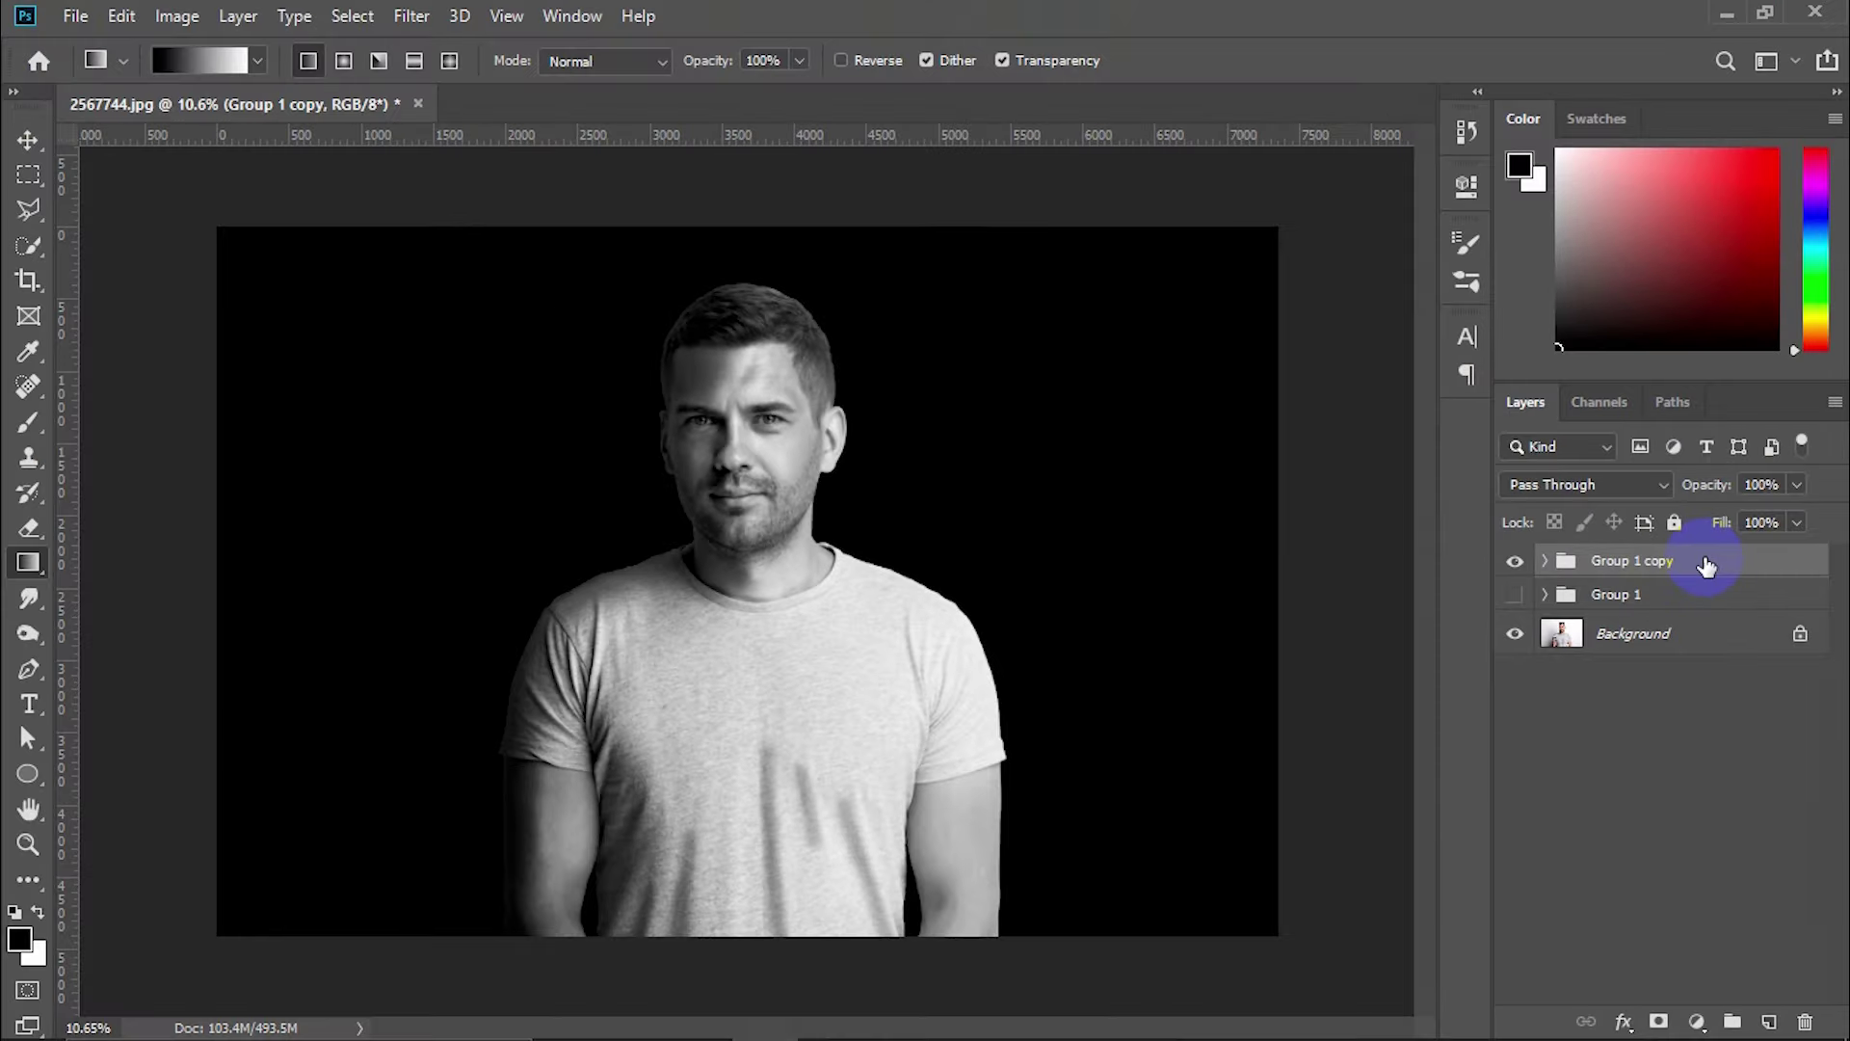
right_click(1706, 557)
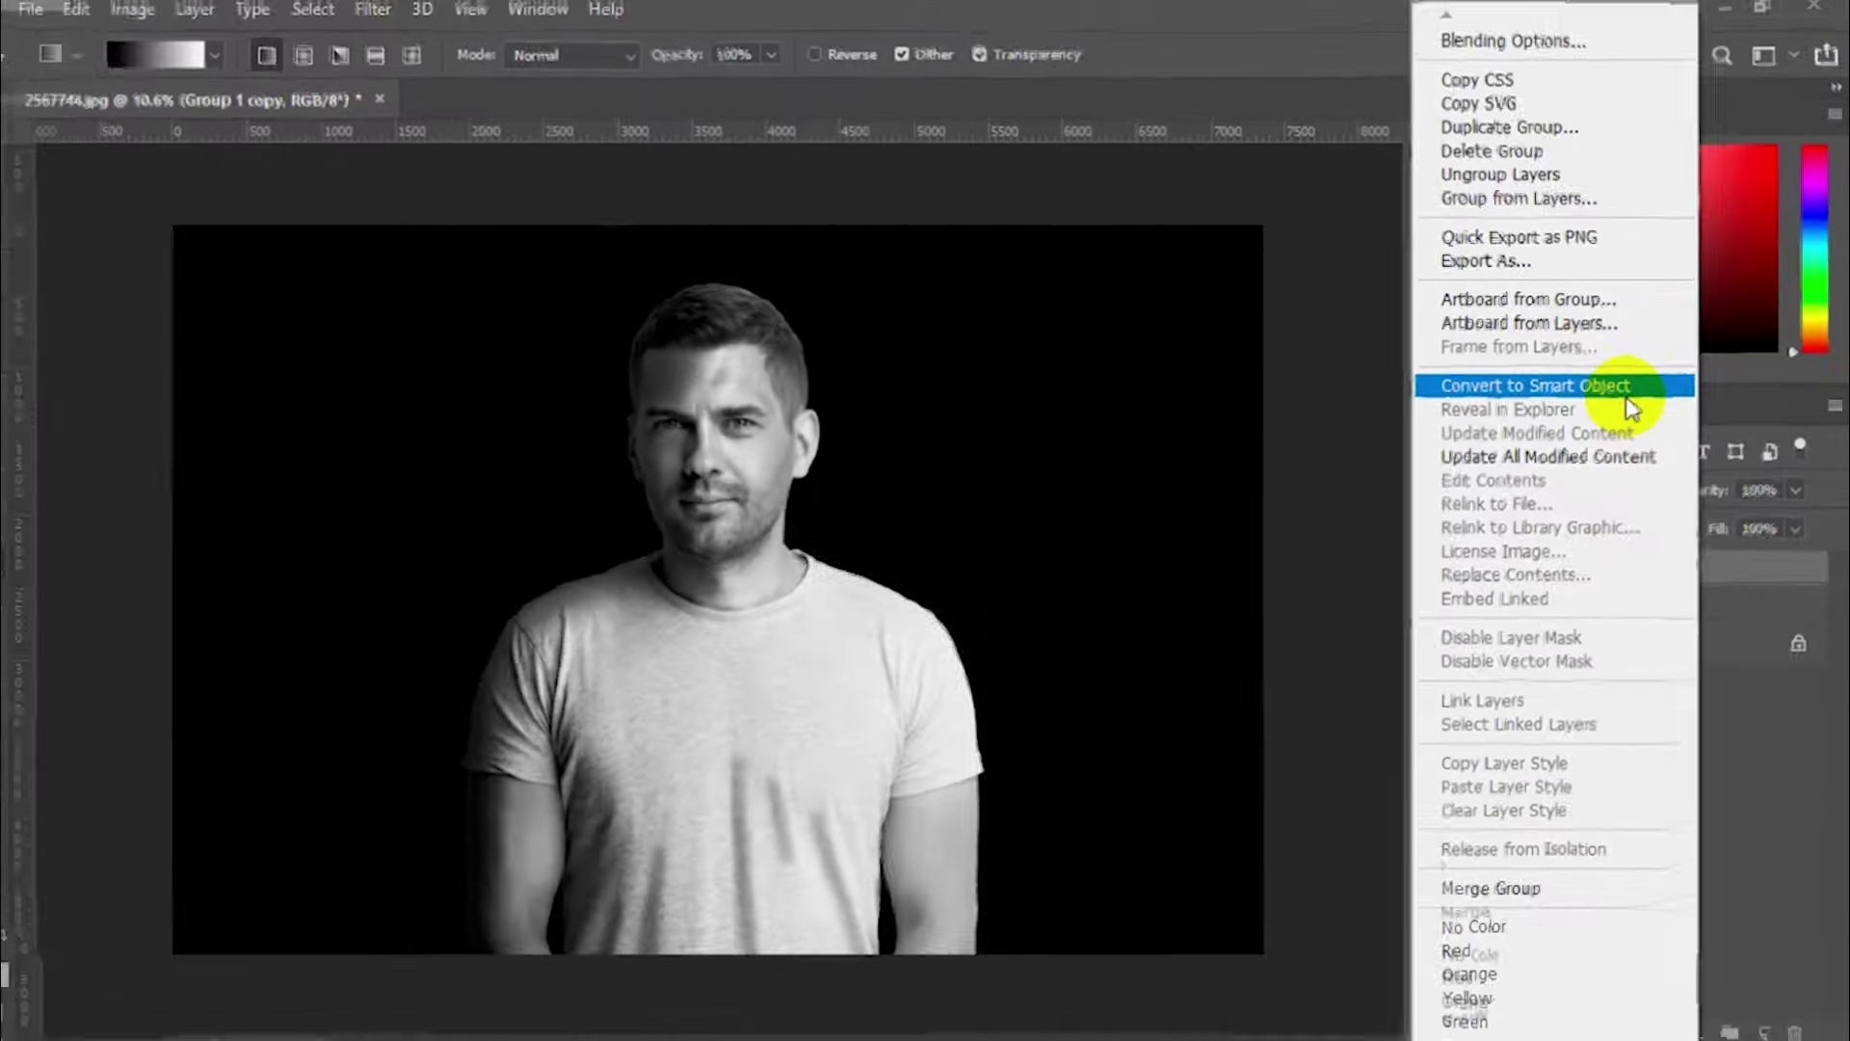
click(1629, 385)
click(1697, 1019)
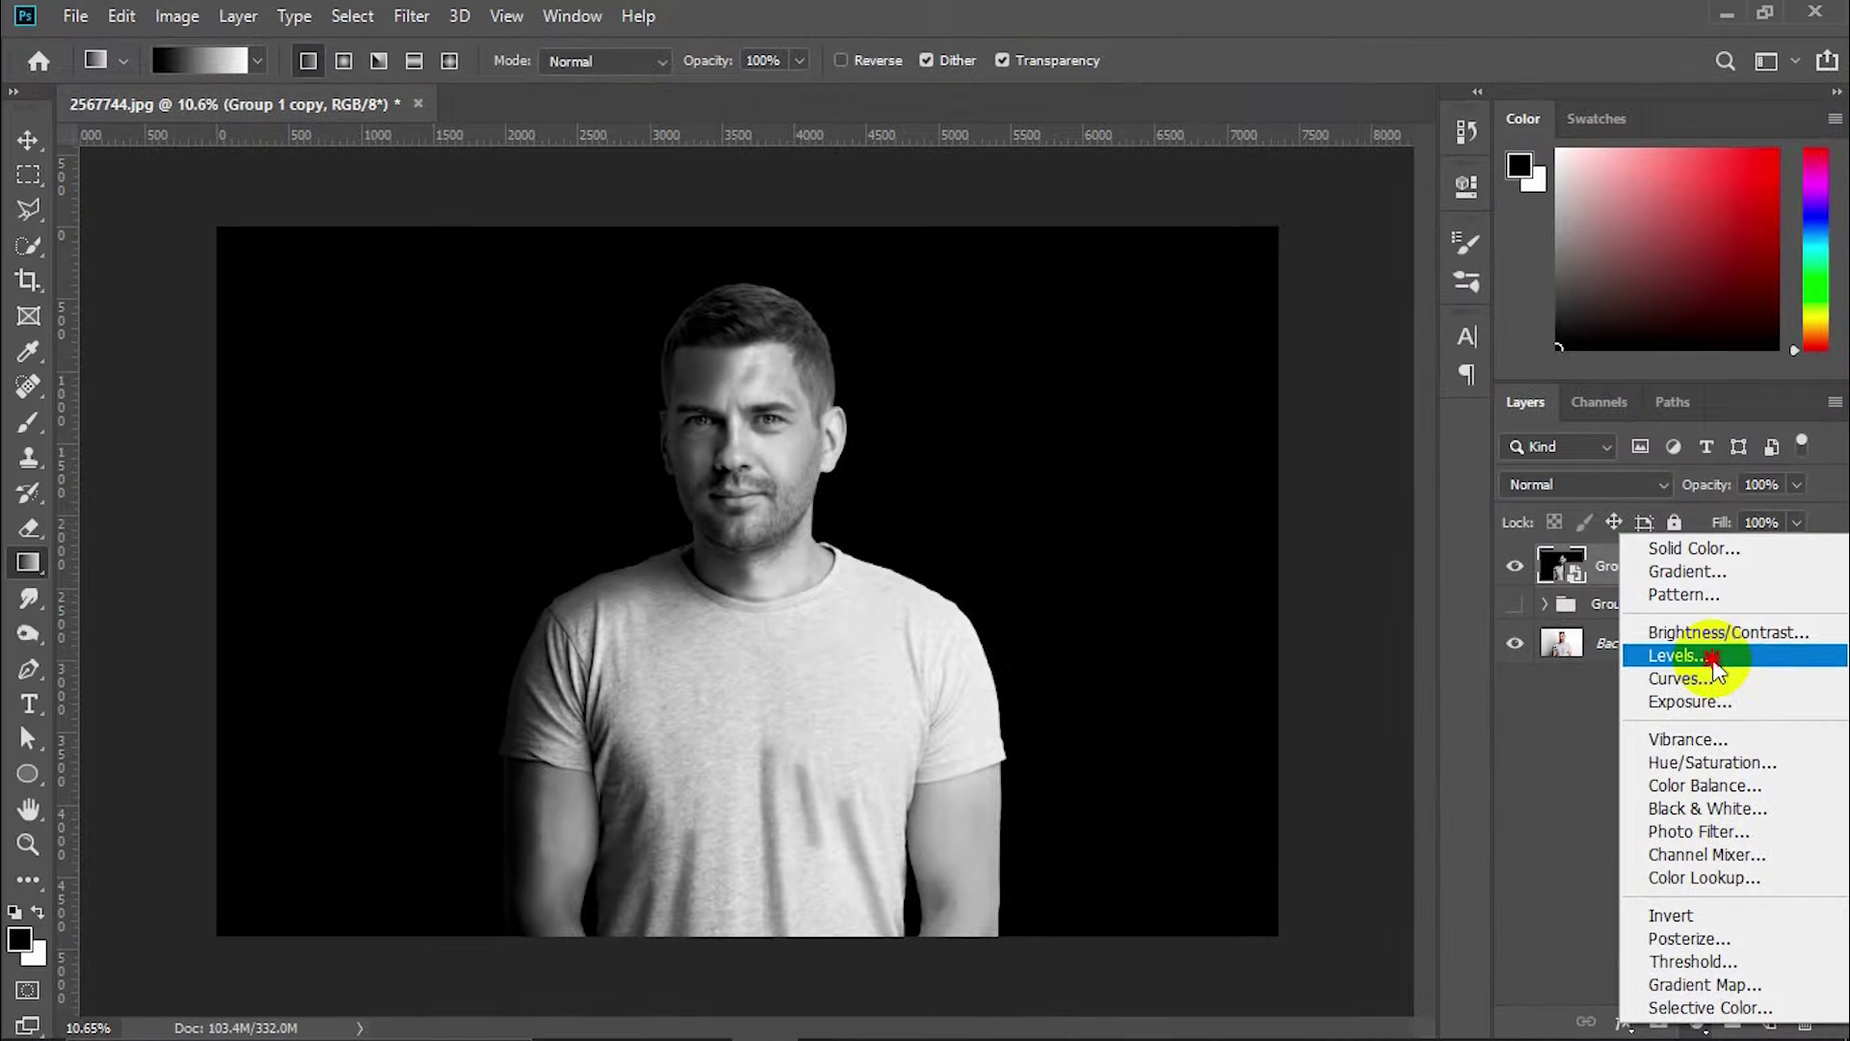
Add a Levels adjustment layer with black point 15 and midtones 0.94
click(1561, 316)
drag(1108, 460, 1123, 465)
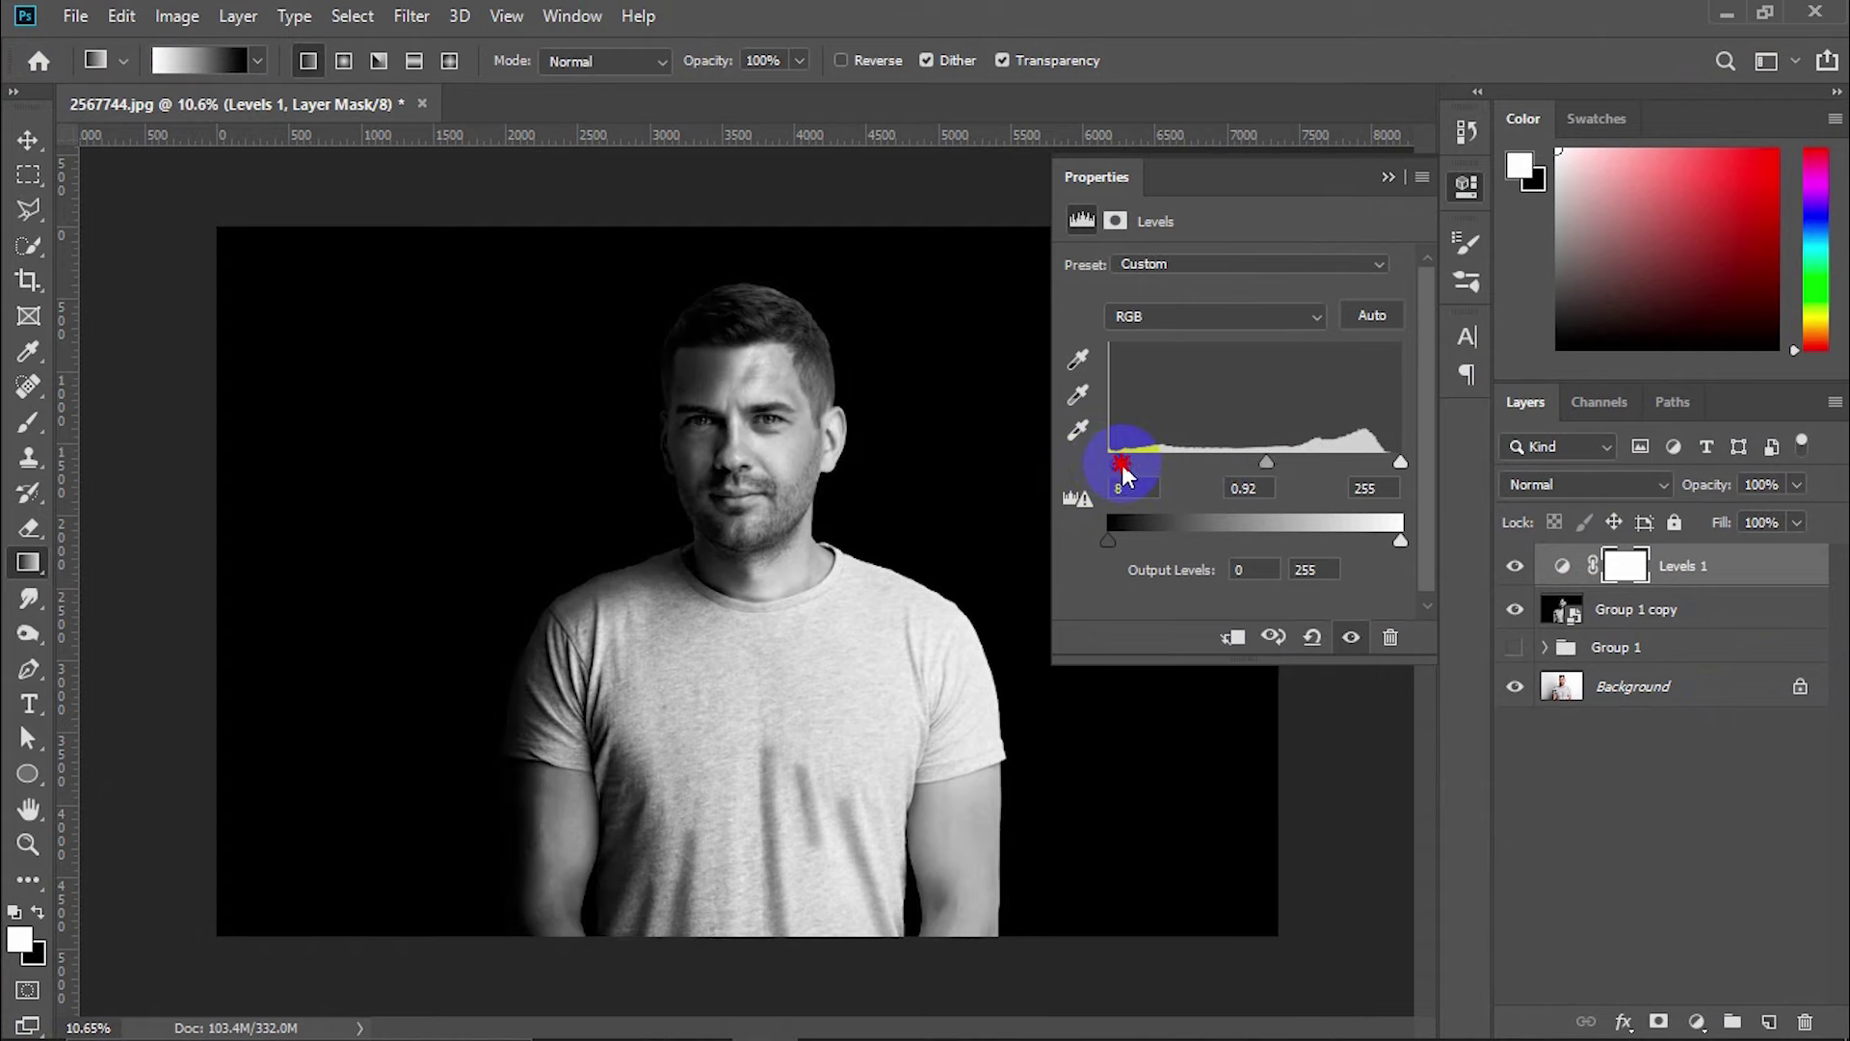
drag(1268, 463, 1268, 473)
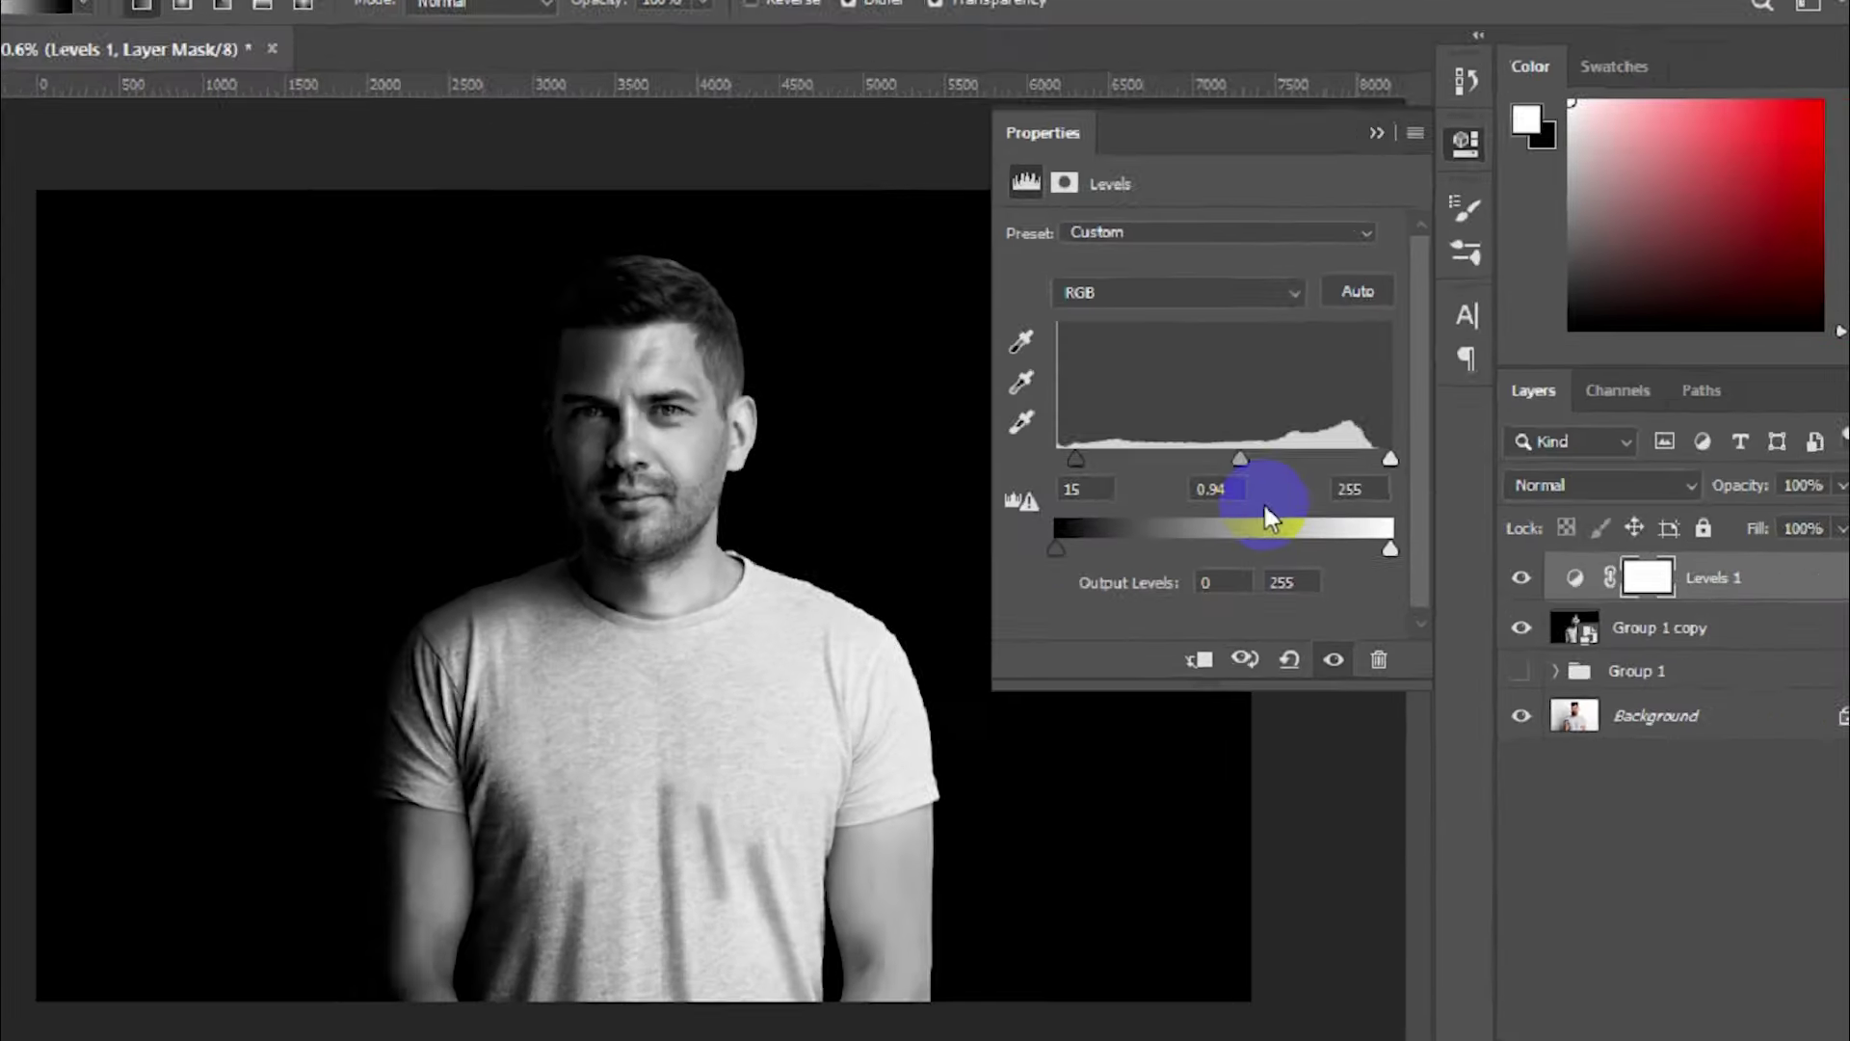
click(1466, 189)
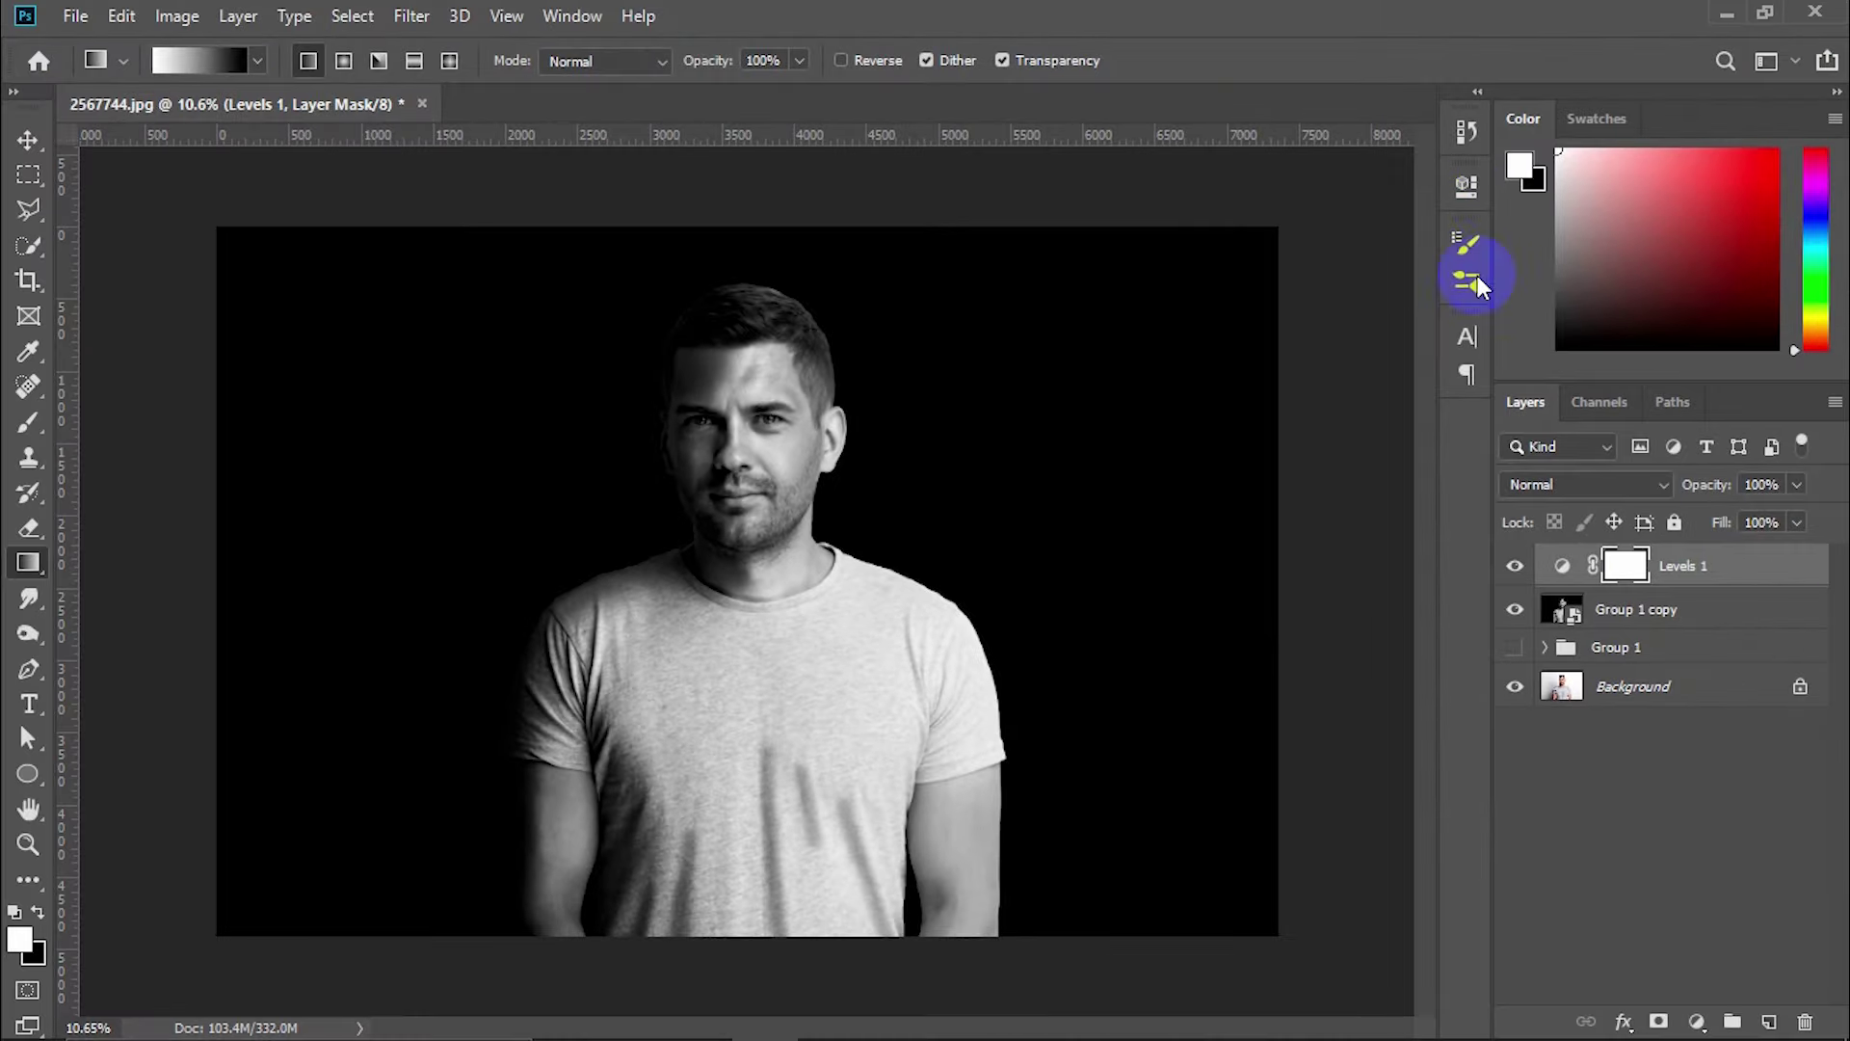
Add a Brightness/Contrast adjustment layer with brightness -7 and contrast 4
click(1696, 1014)
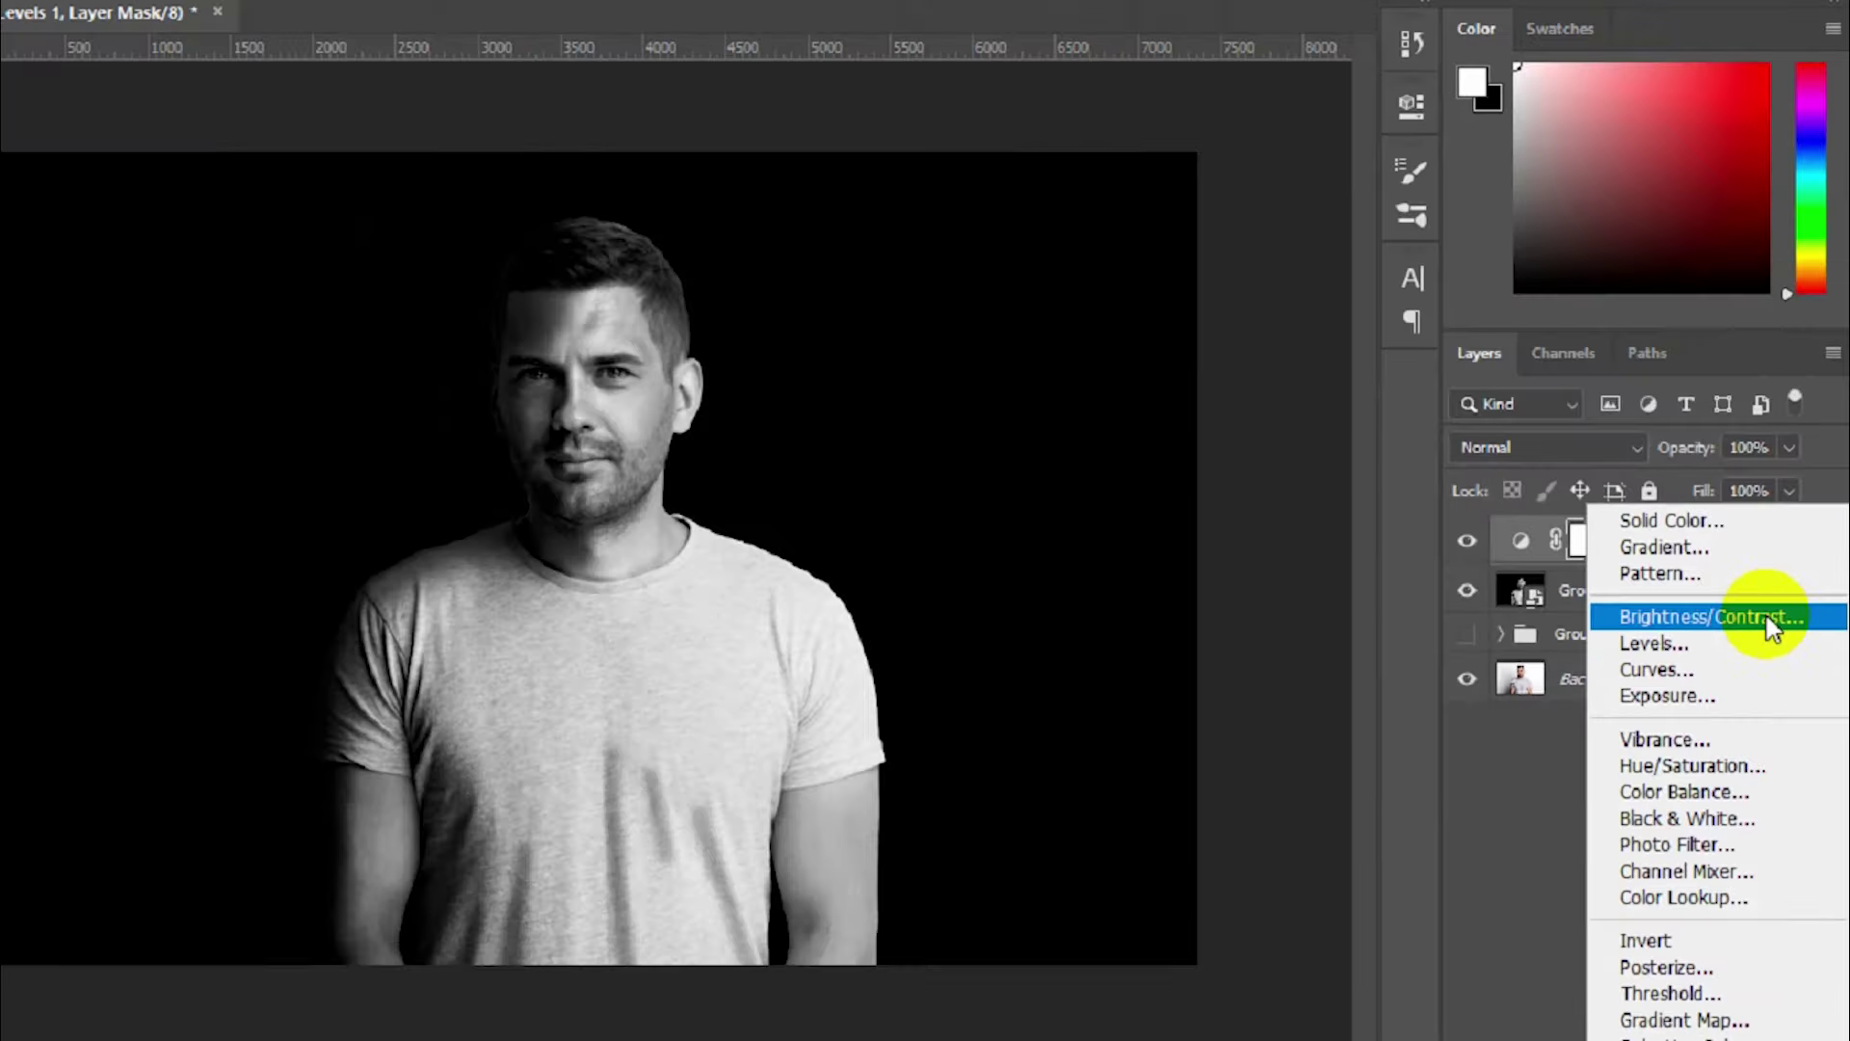
click(1706, 525)
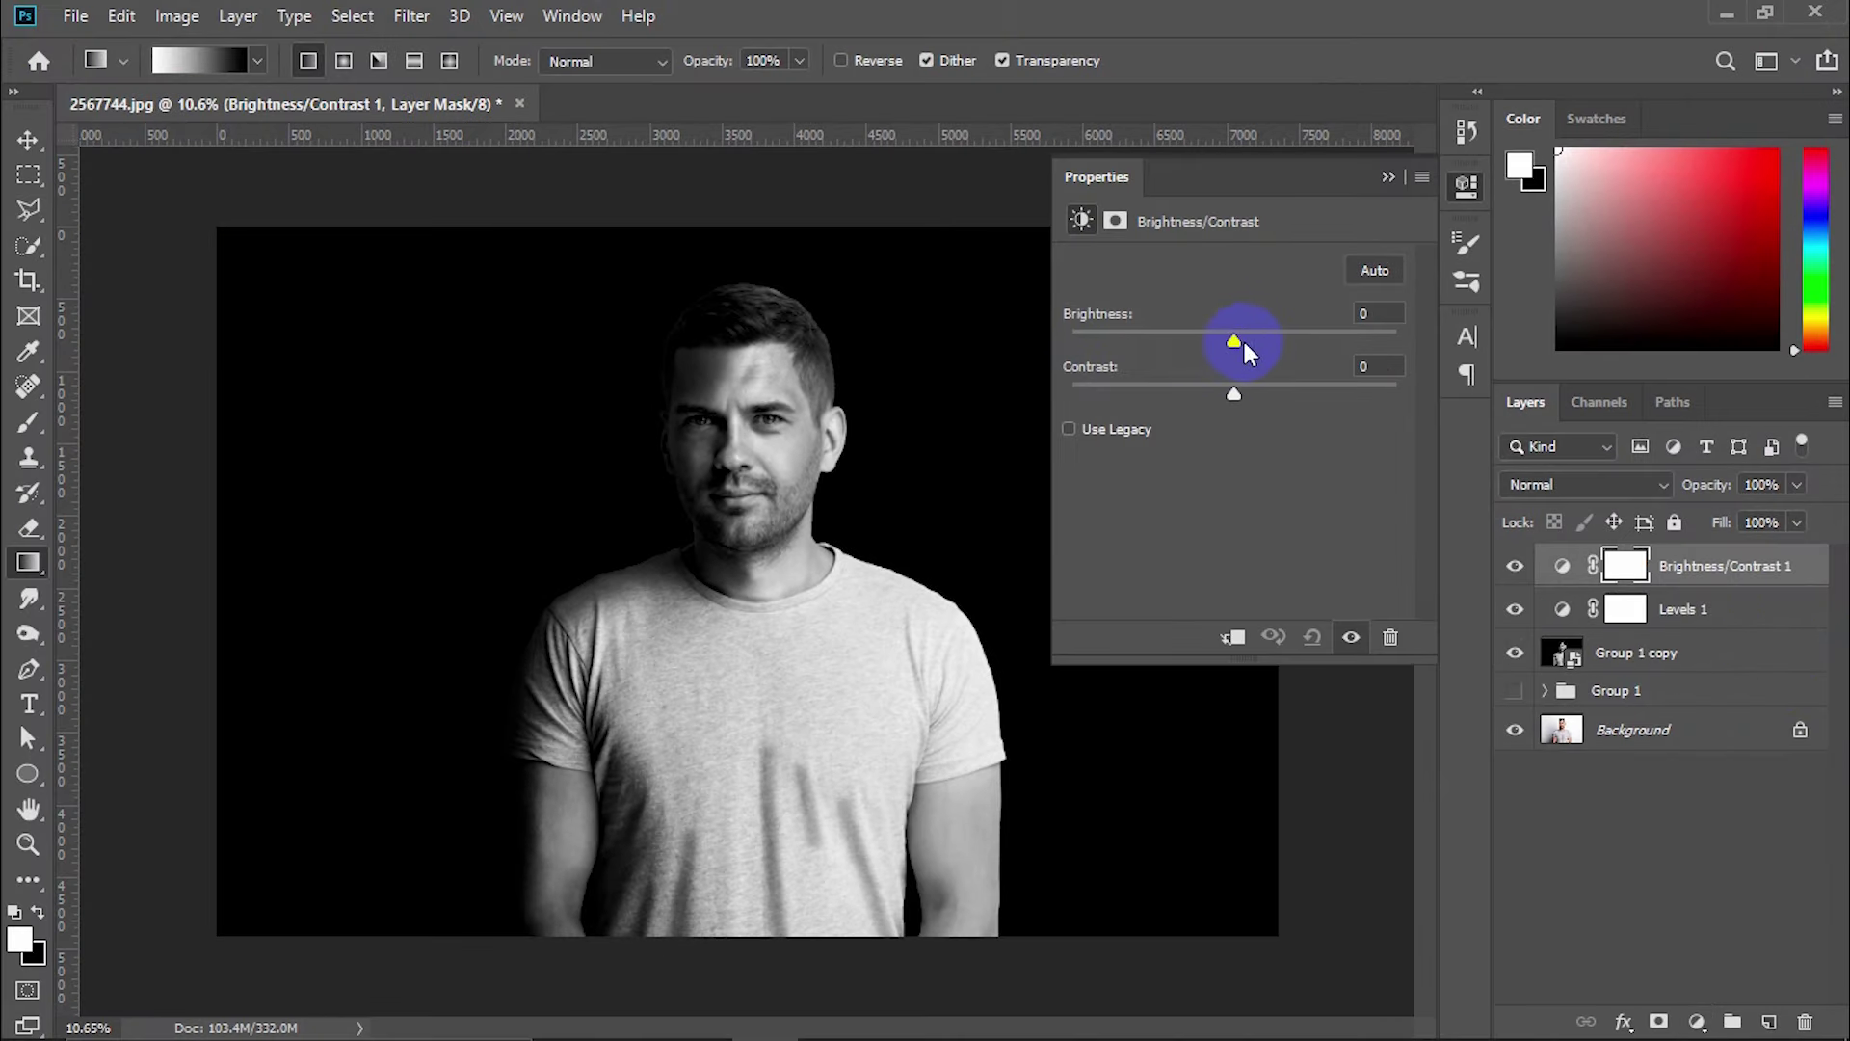
drag(1243, 343, 1224, 343)
click(1240, 393)
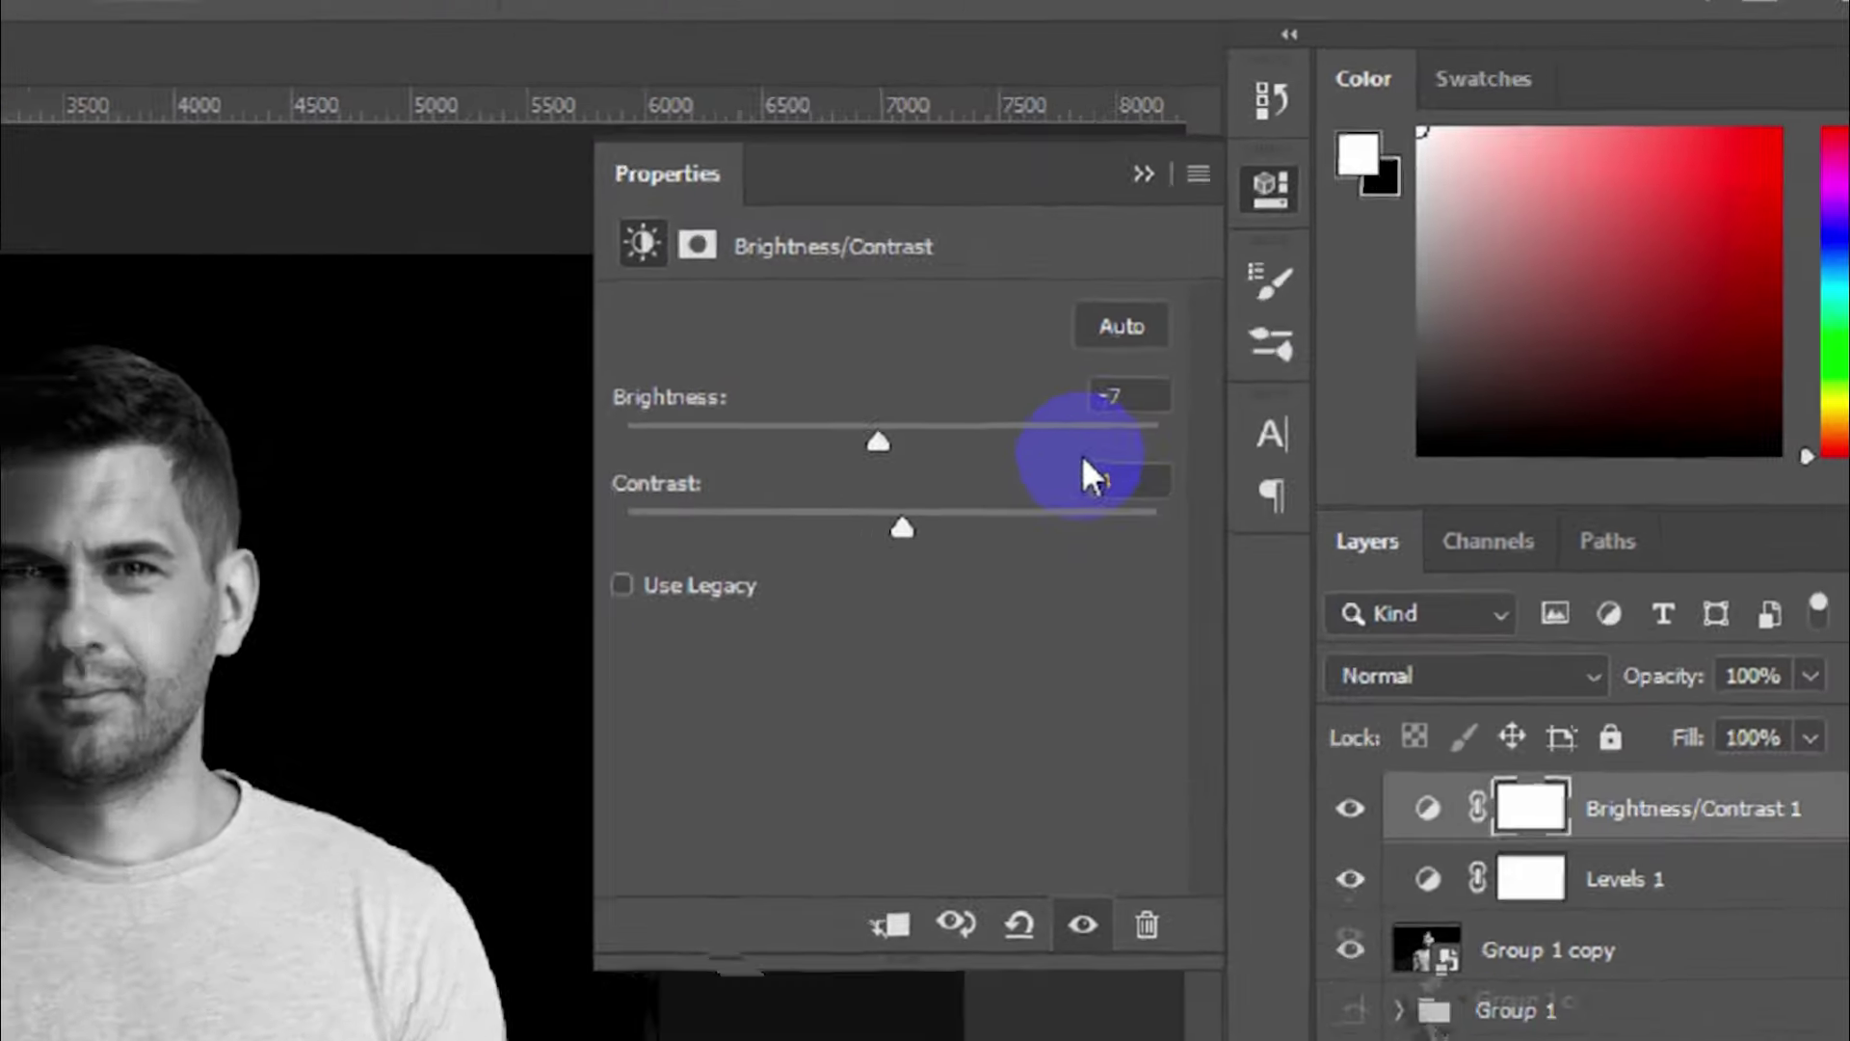
click(1393, 320)
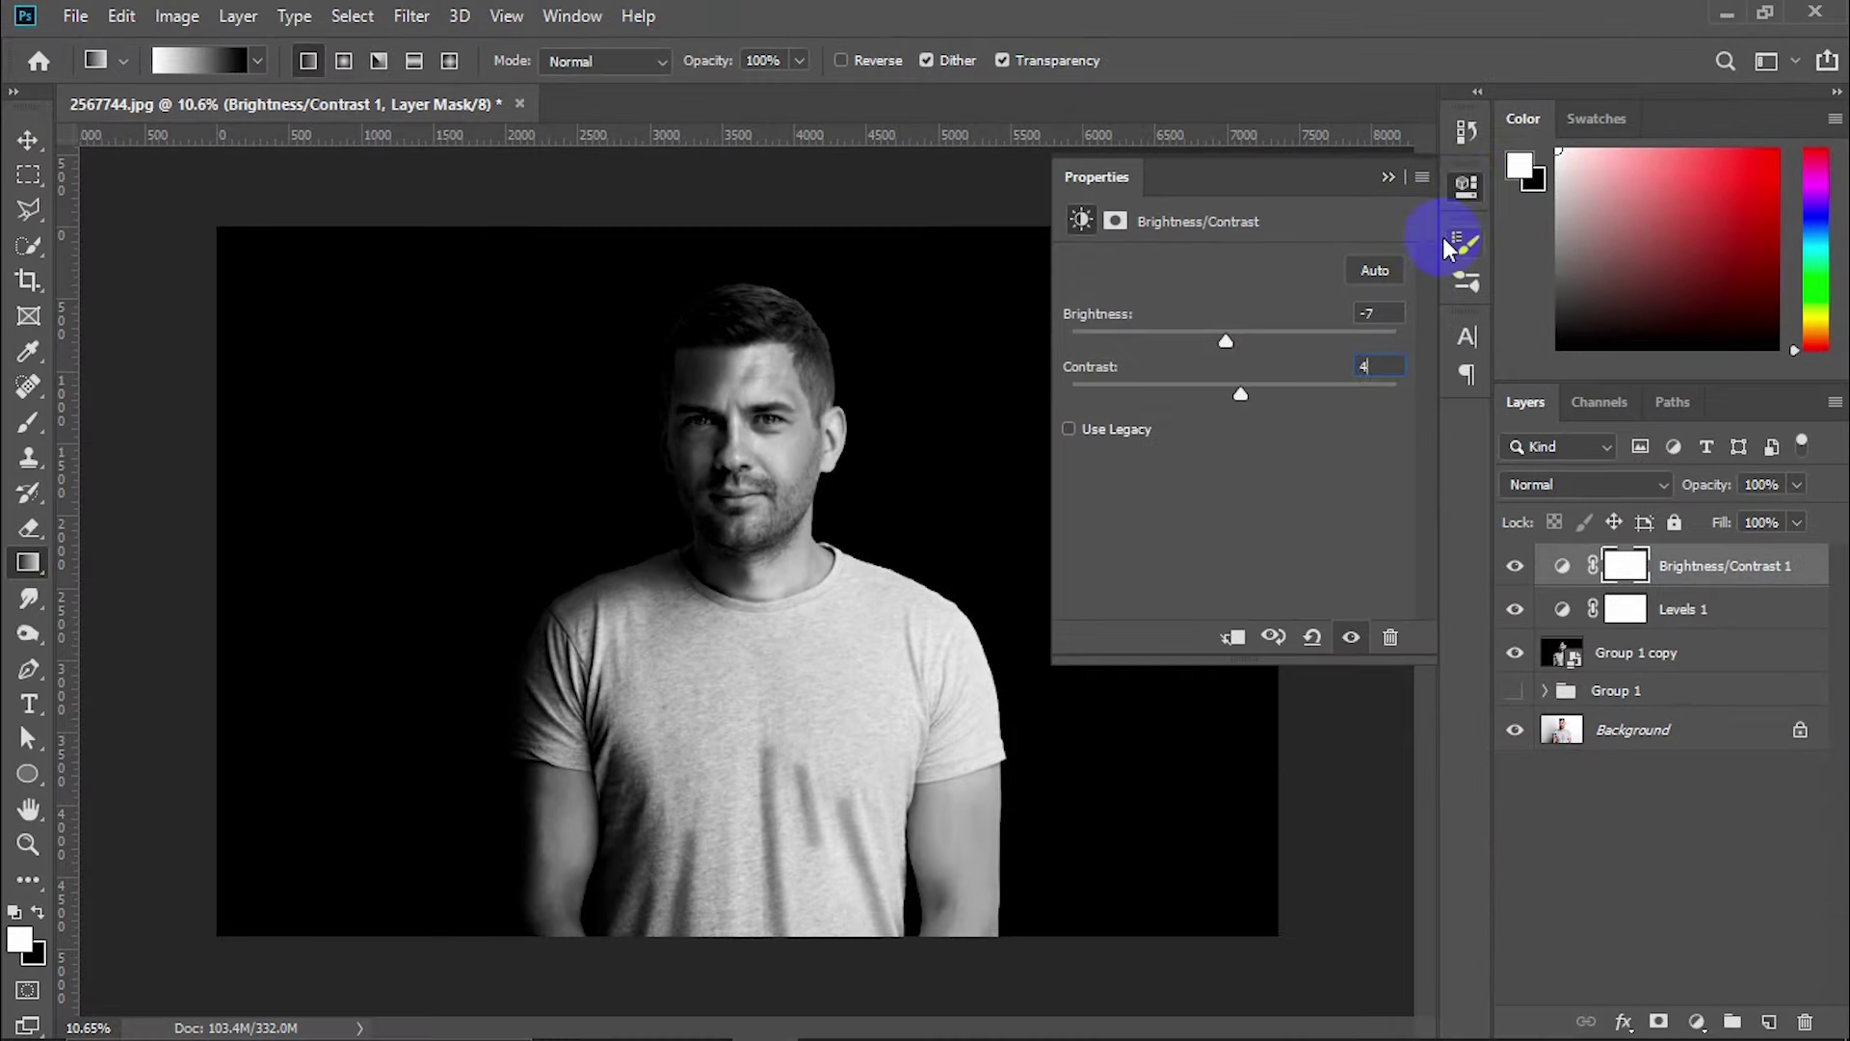
click(1465, 188)
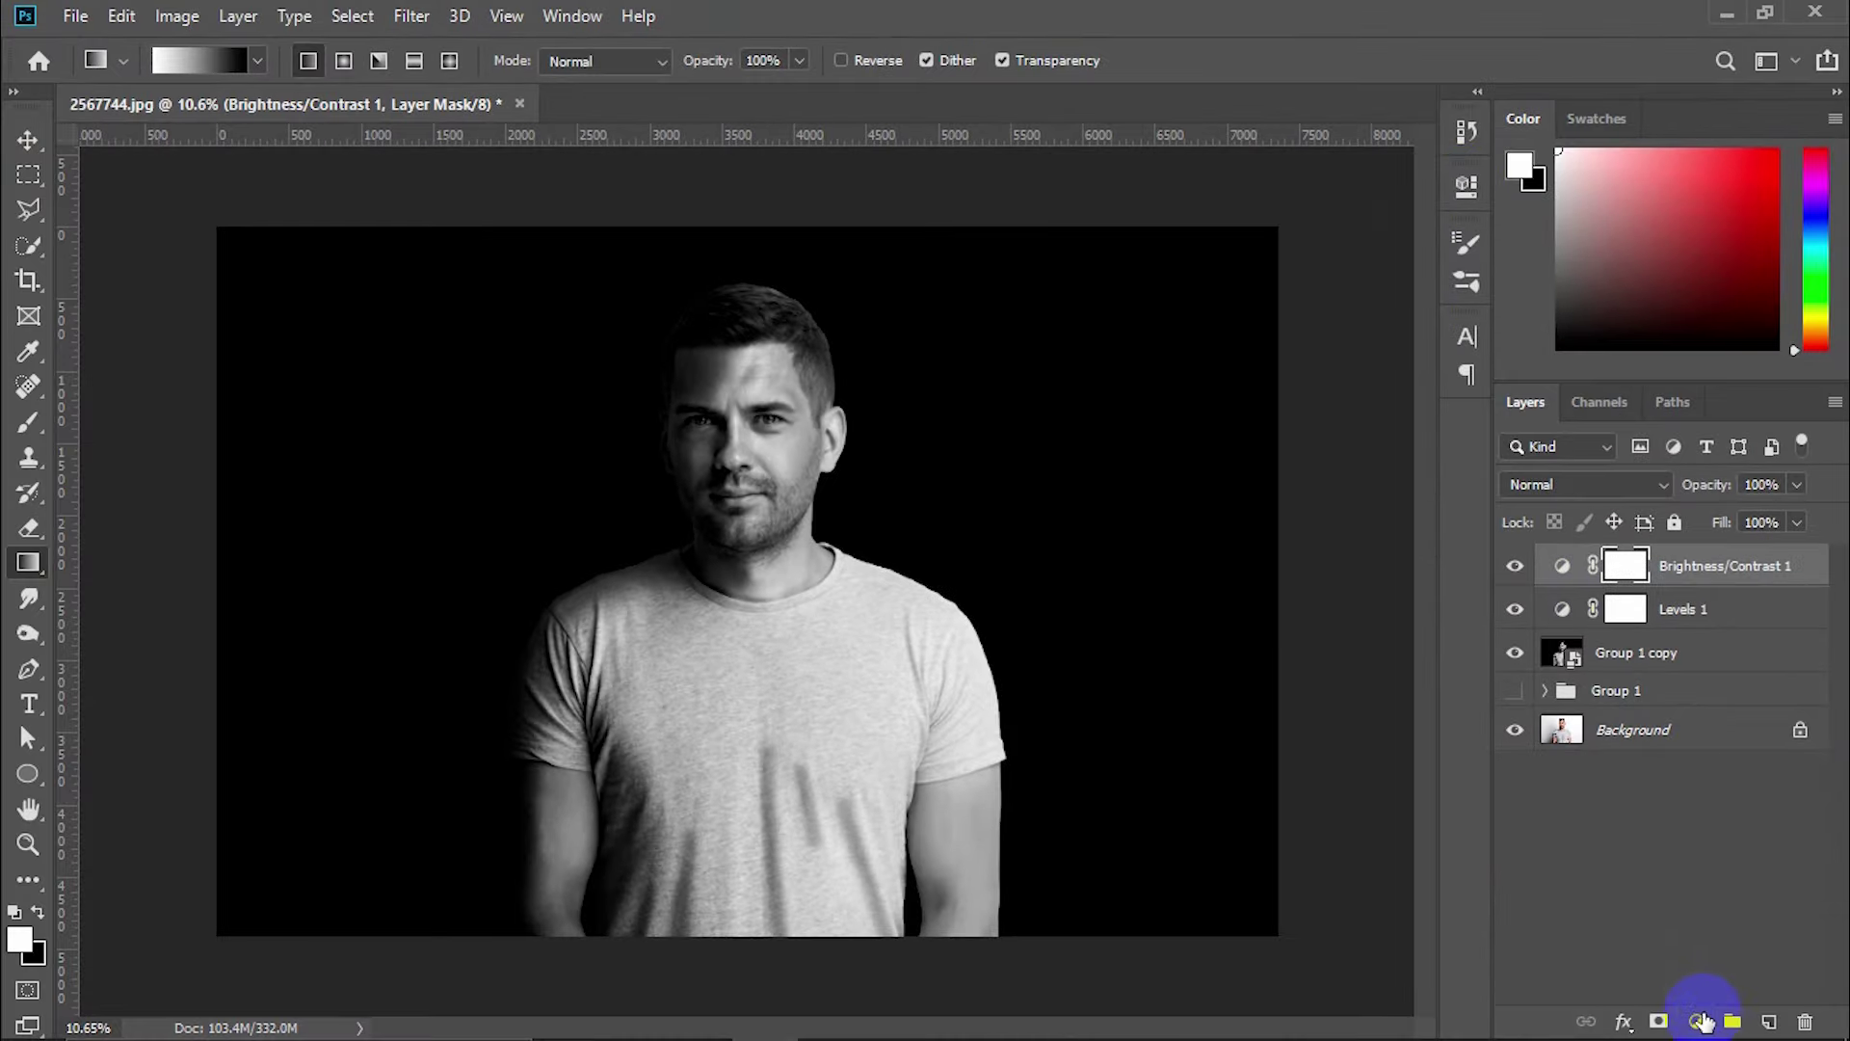
click(1701, 1020)
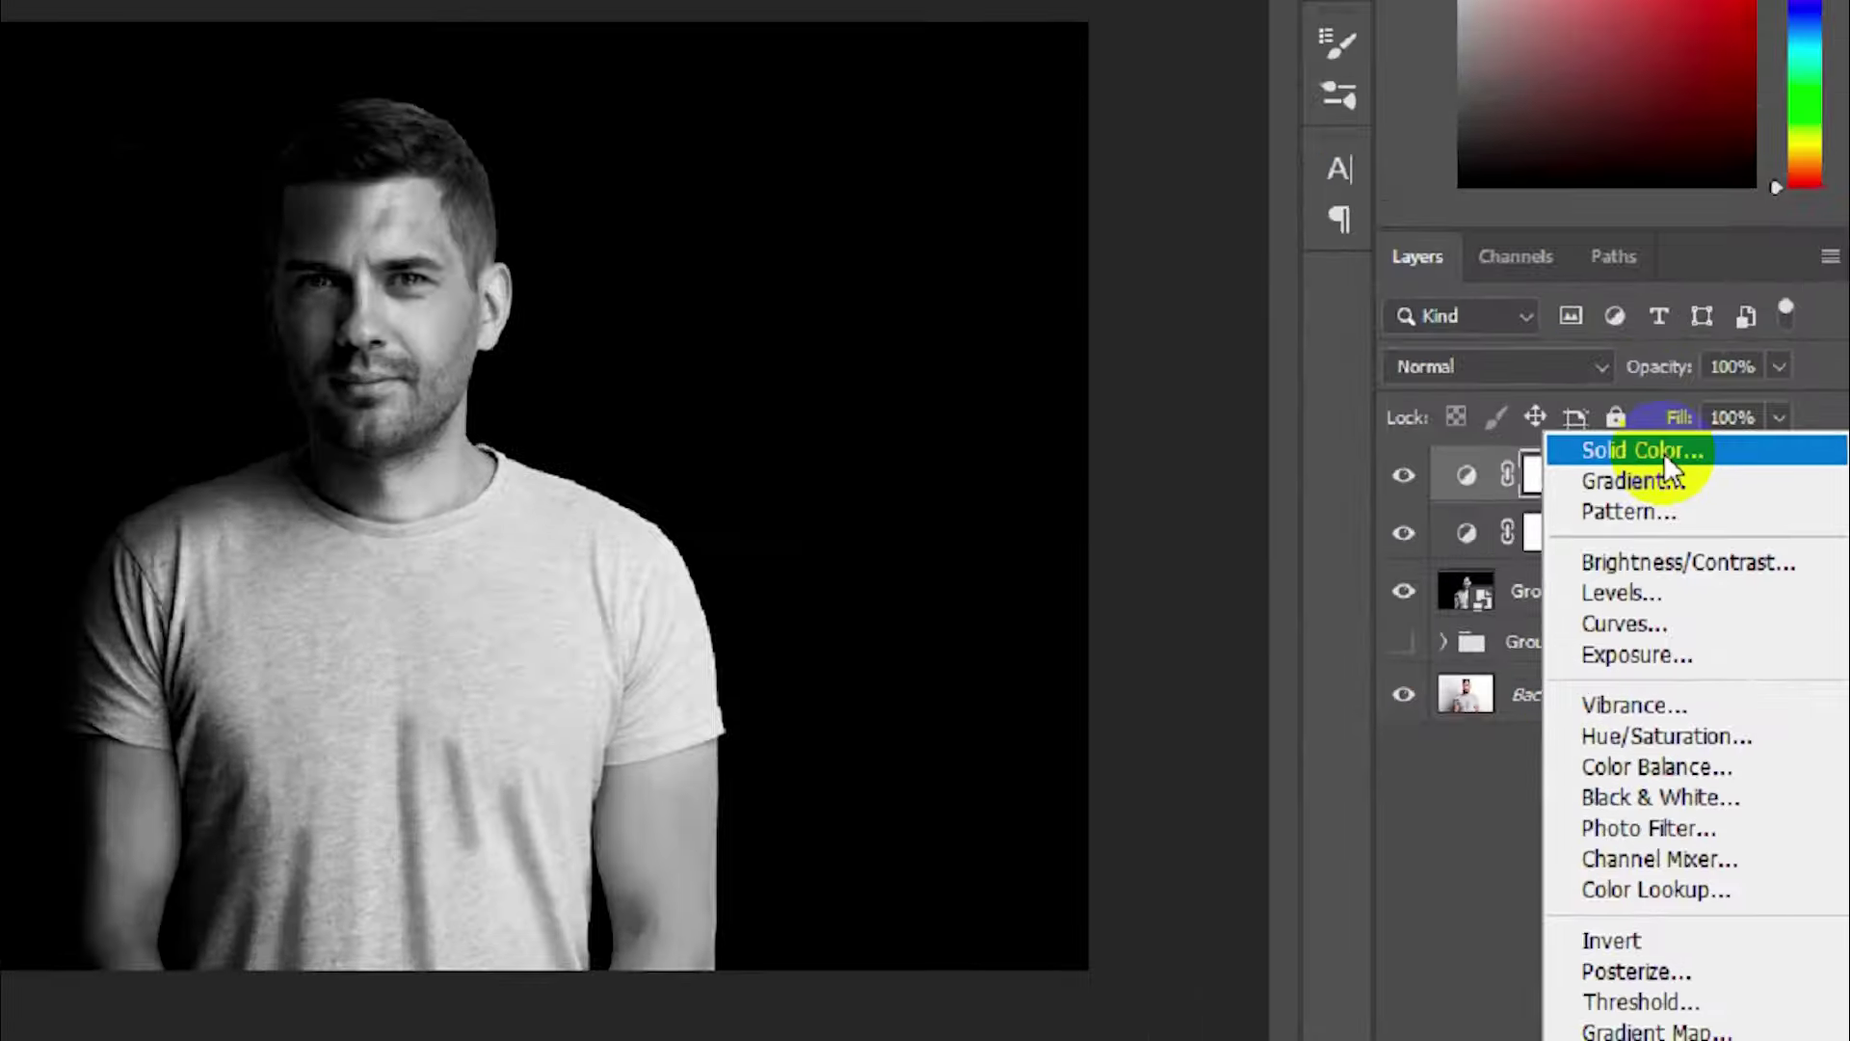
Add a 383838 Solid Color fill layer blended in Soft Light at 34% opacity
click(1638, 352)
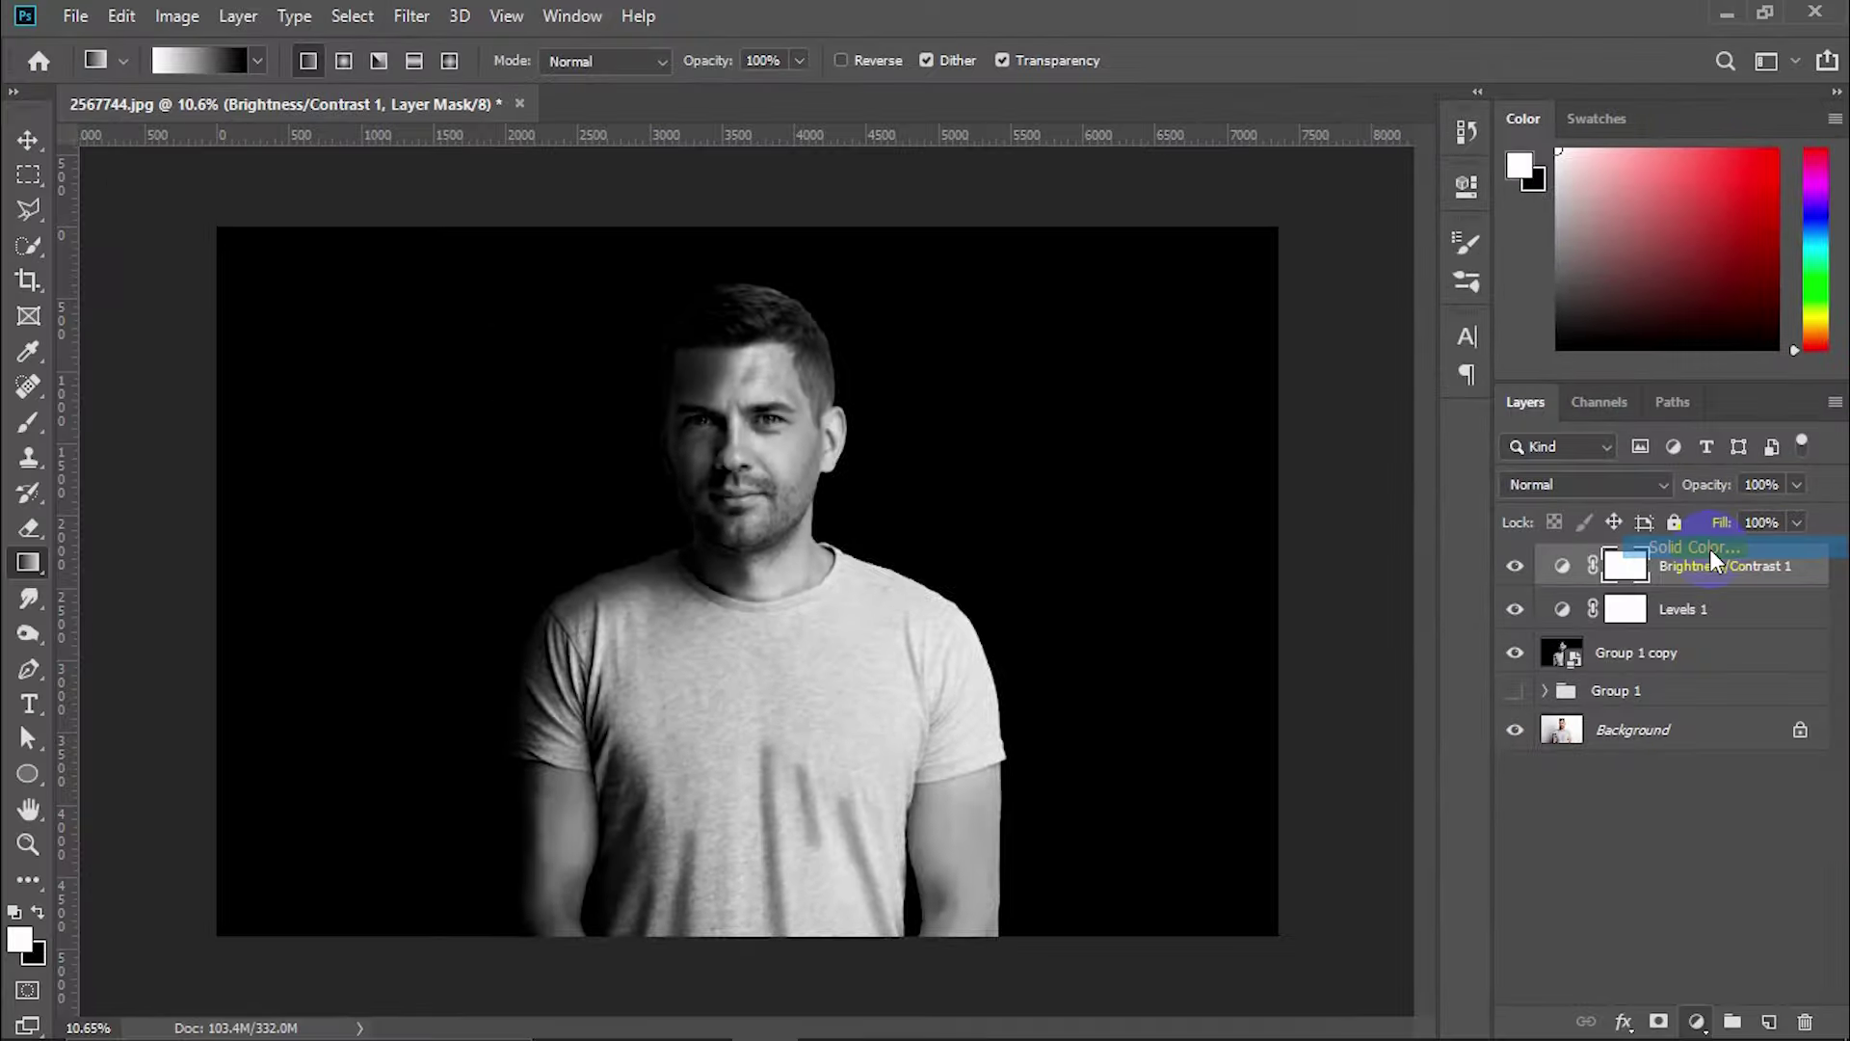
text(38)
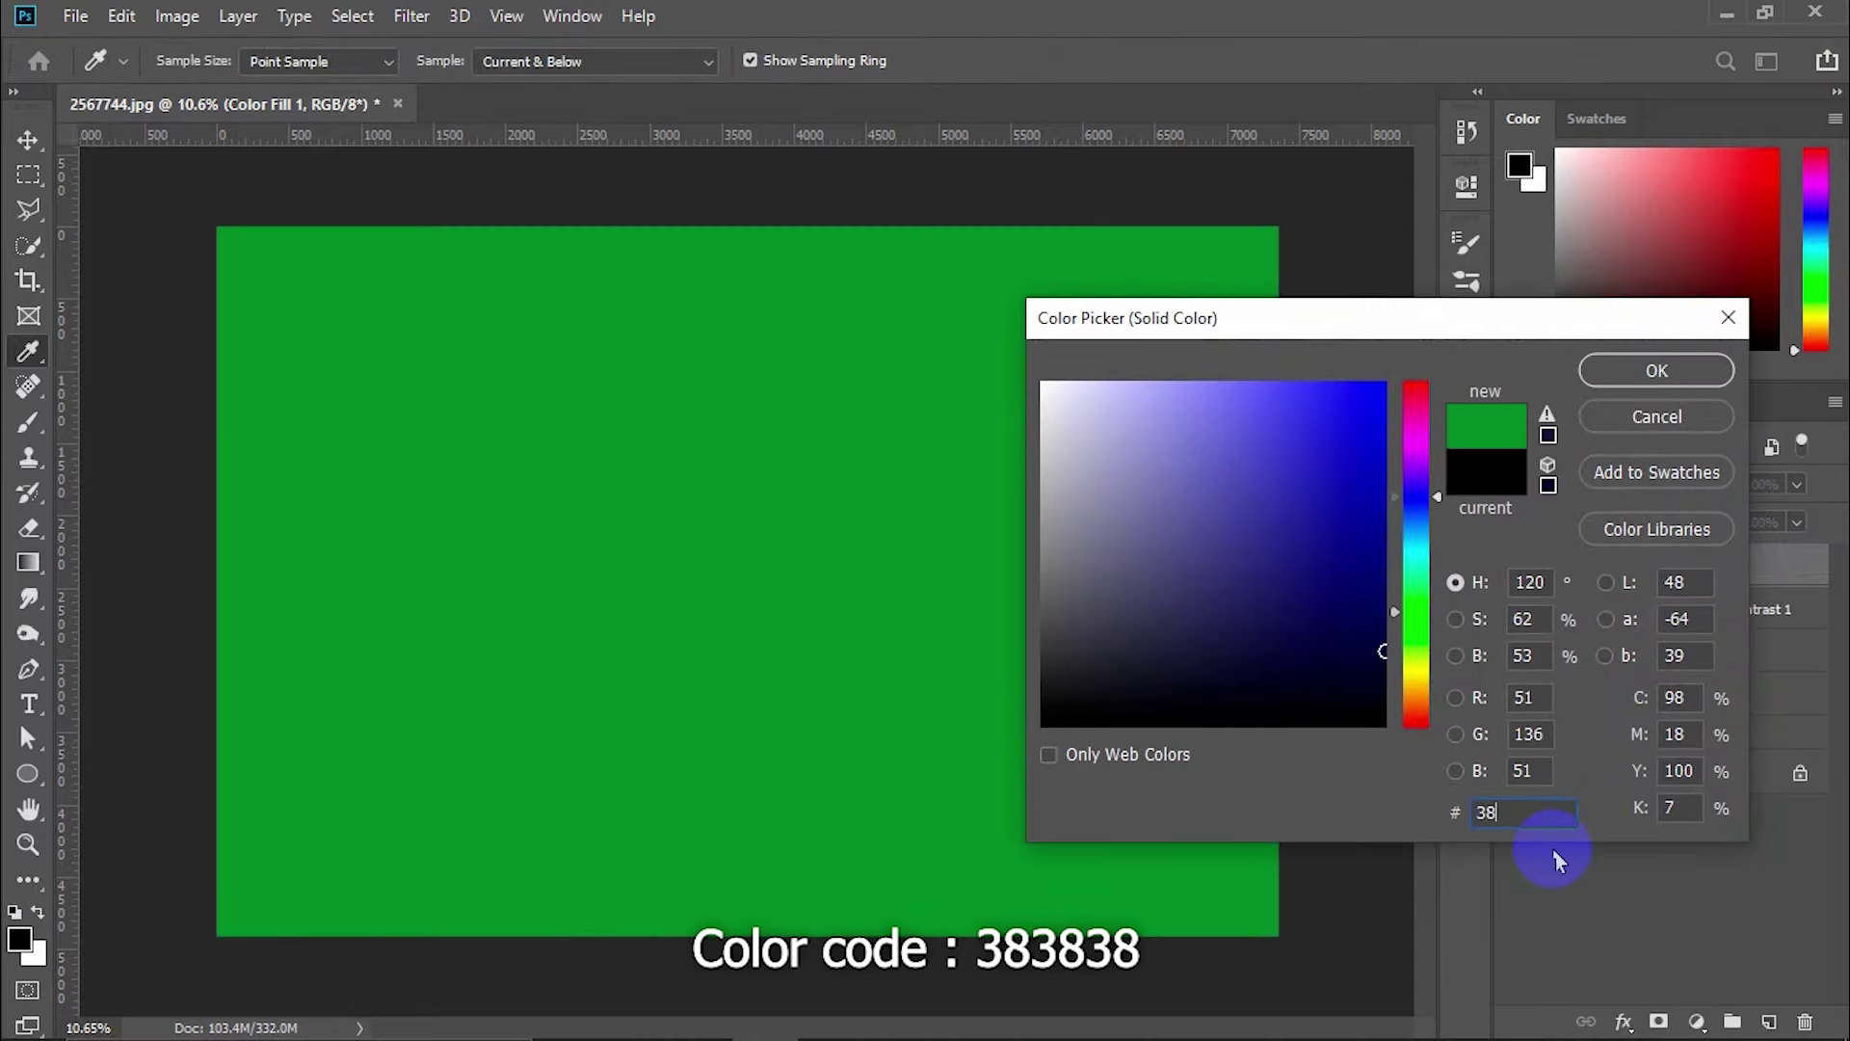
text(3838)
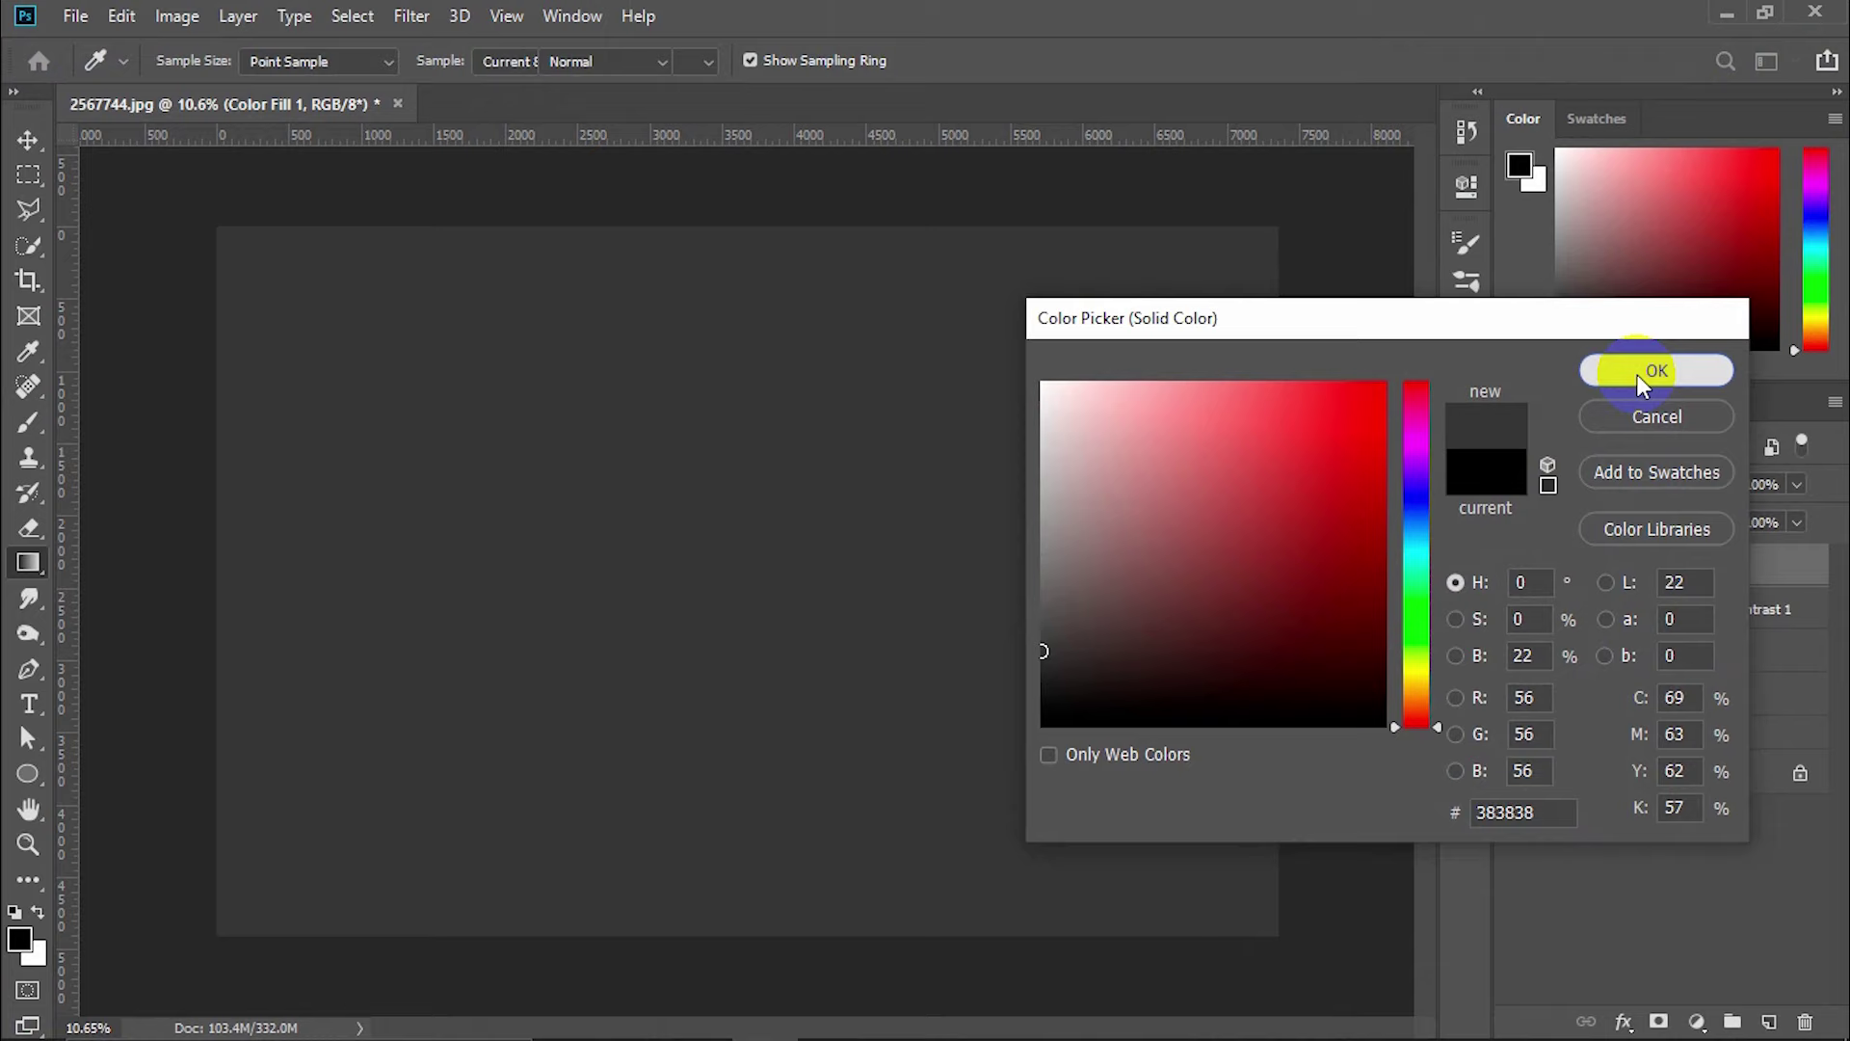
click(1636, 374)
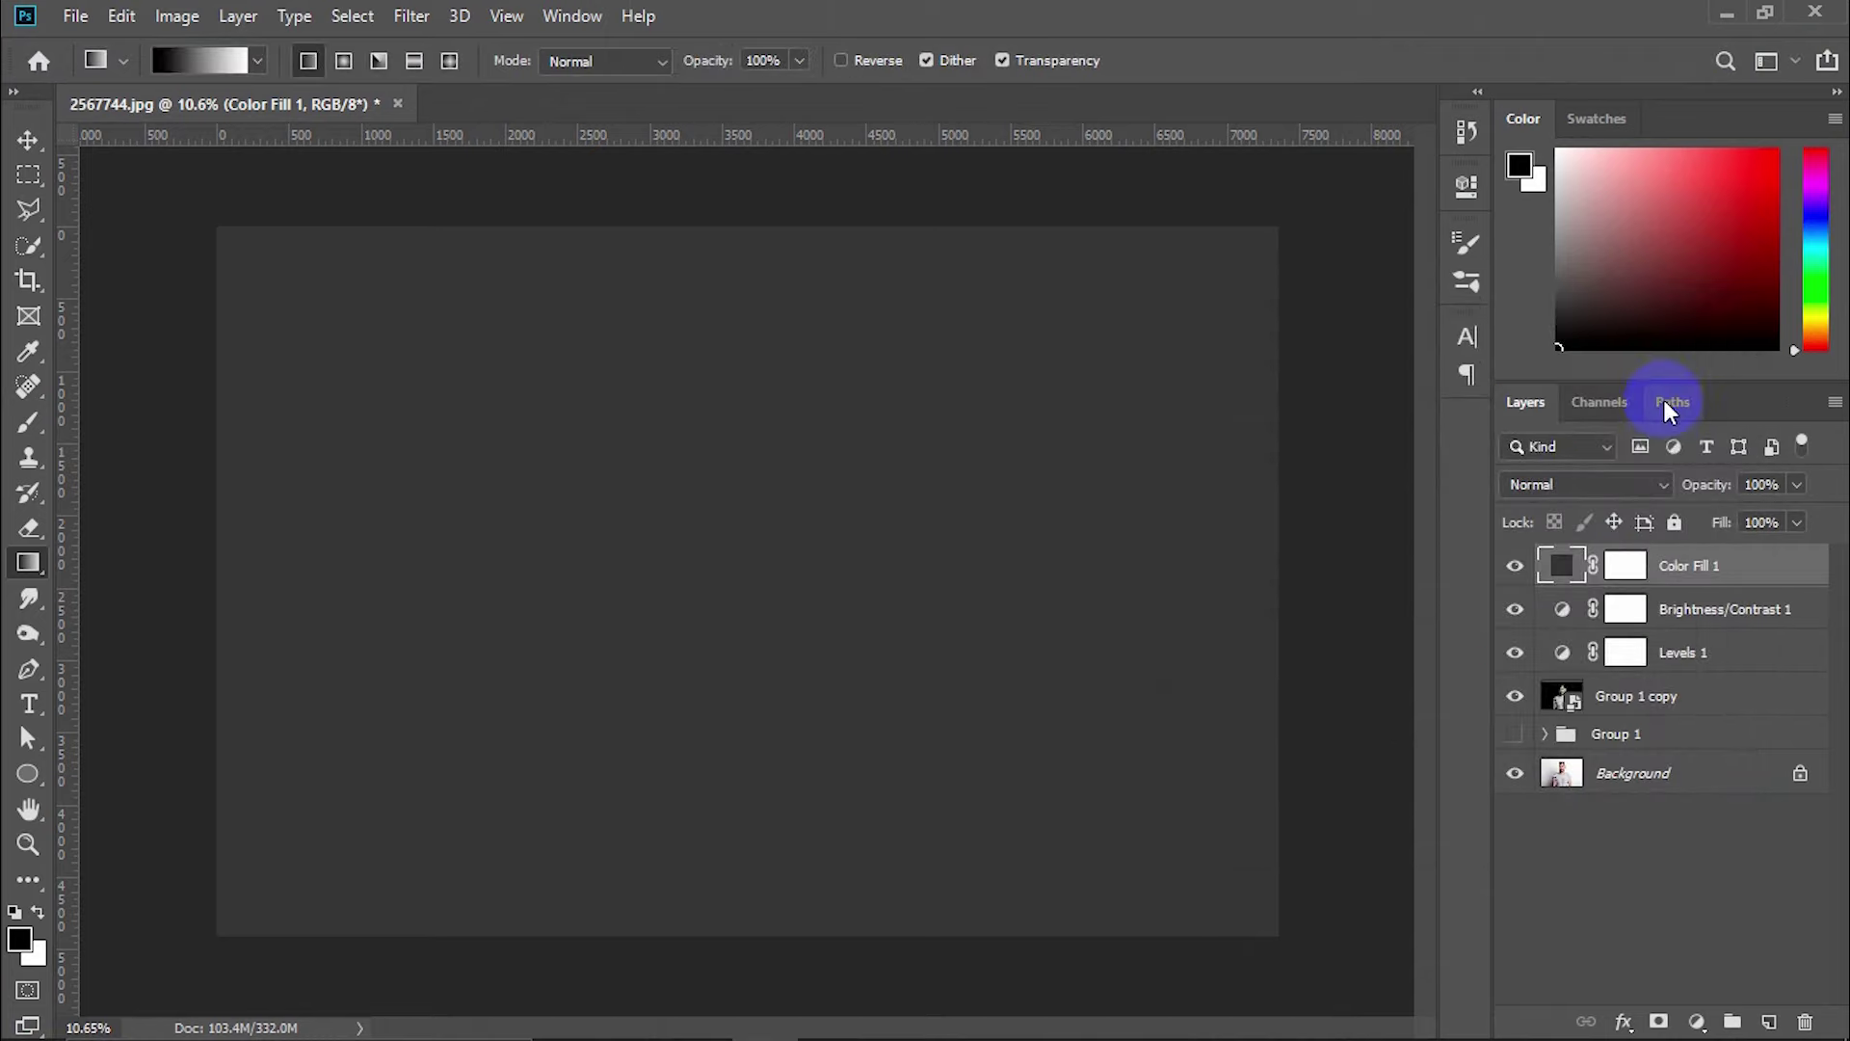
click(1652, 483)
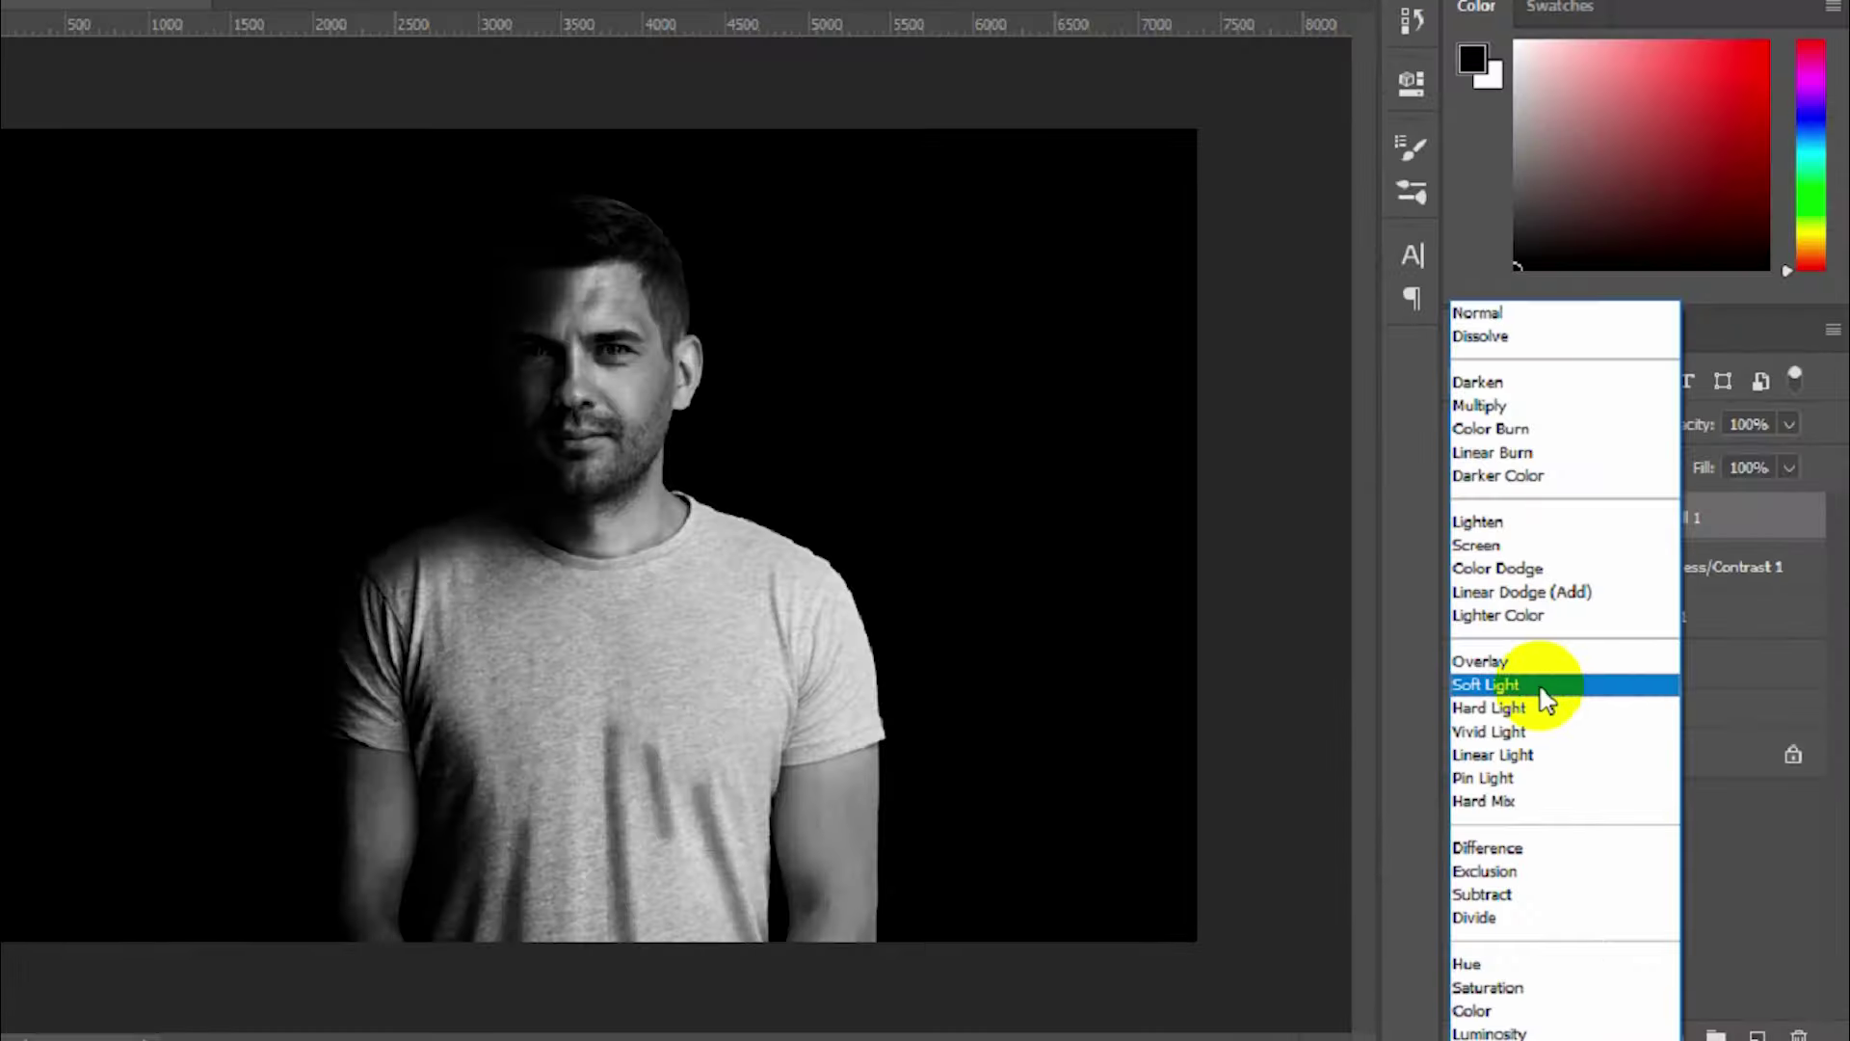
click(1540, 686)
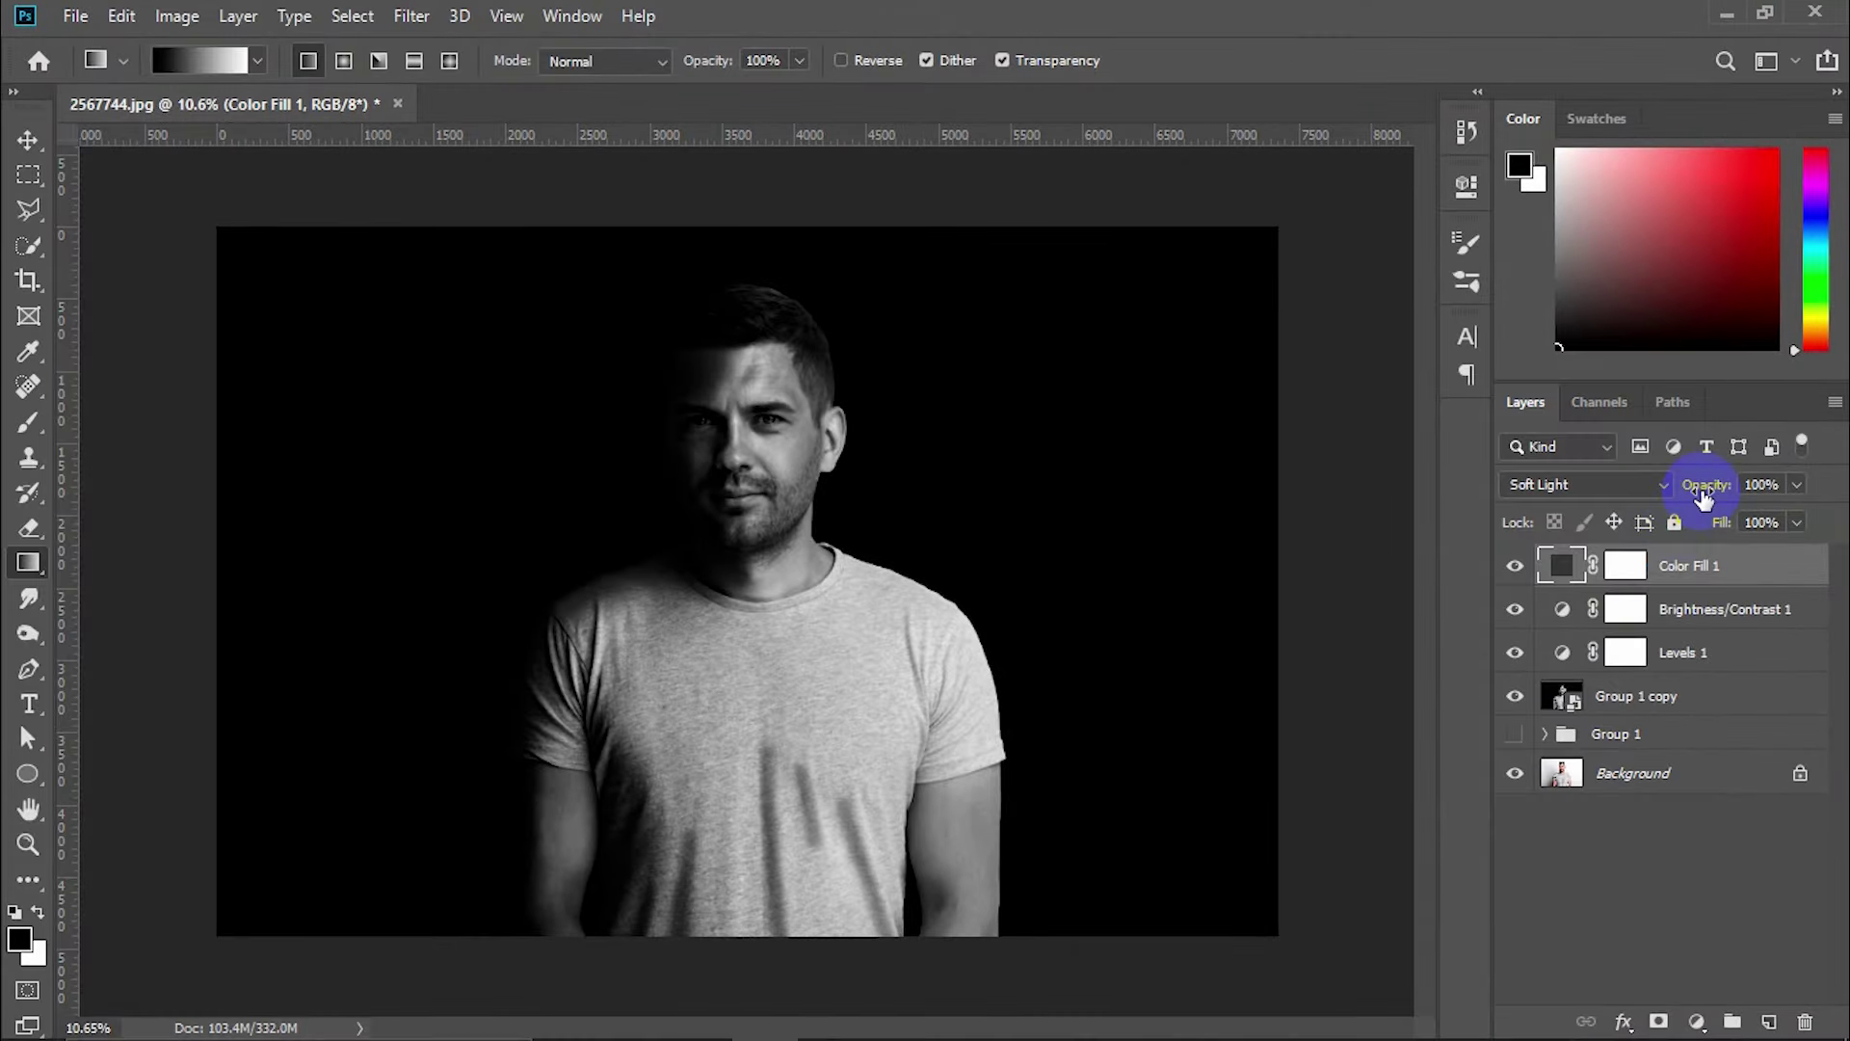
text(34)
key(Return)
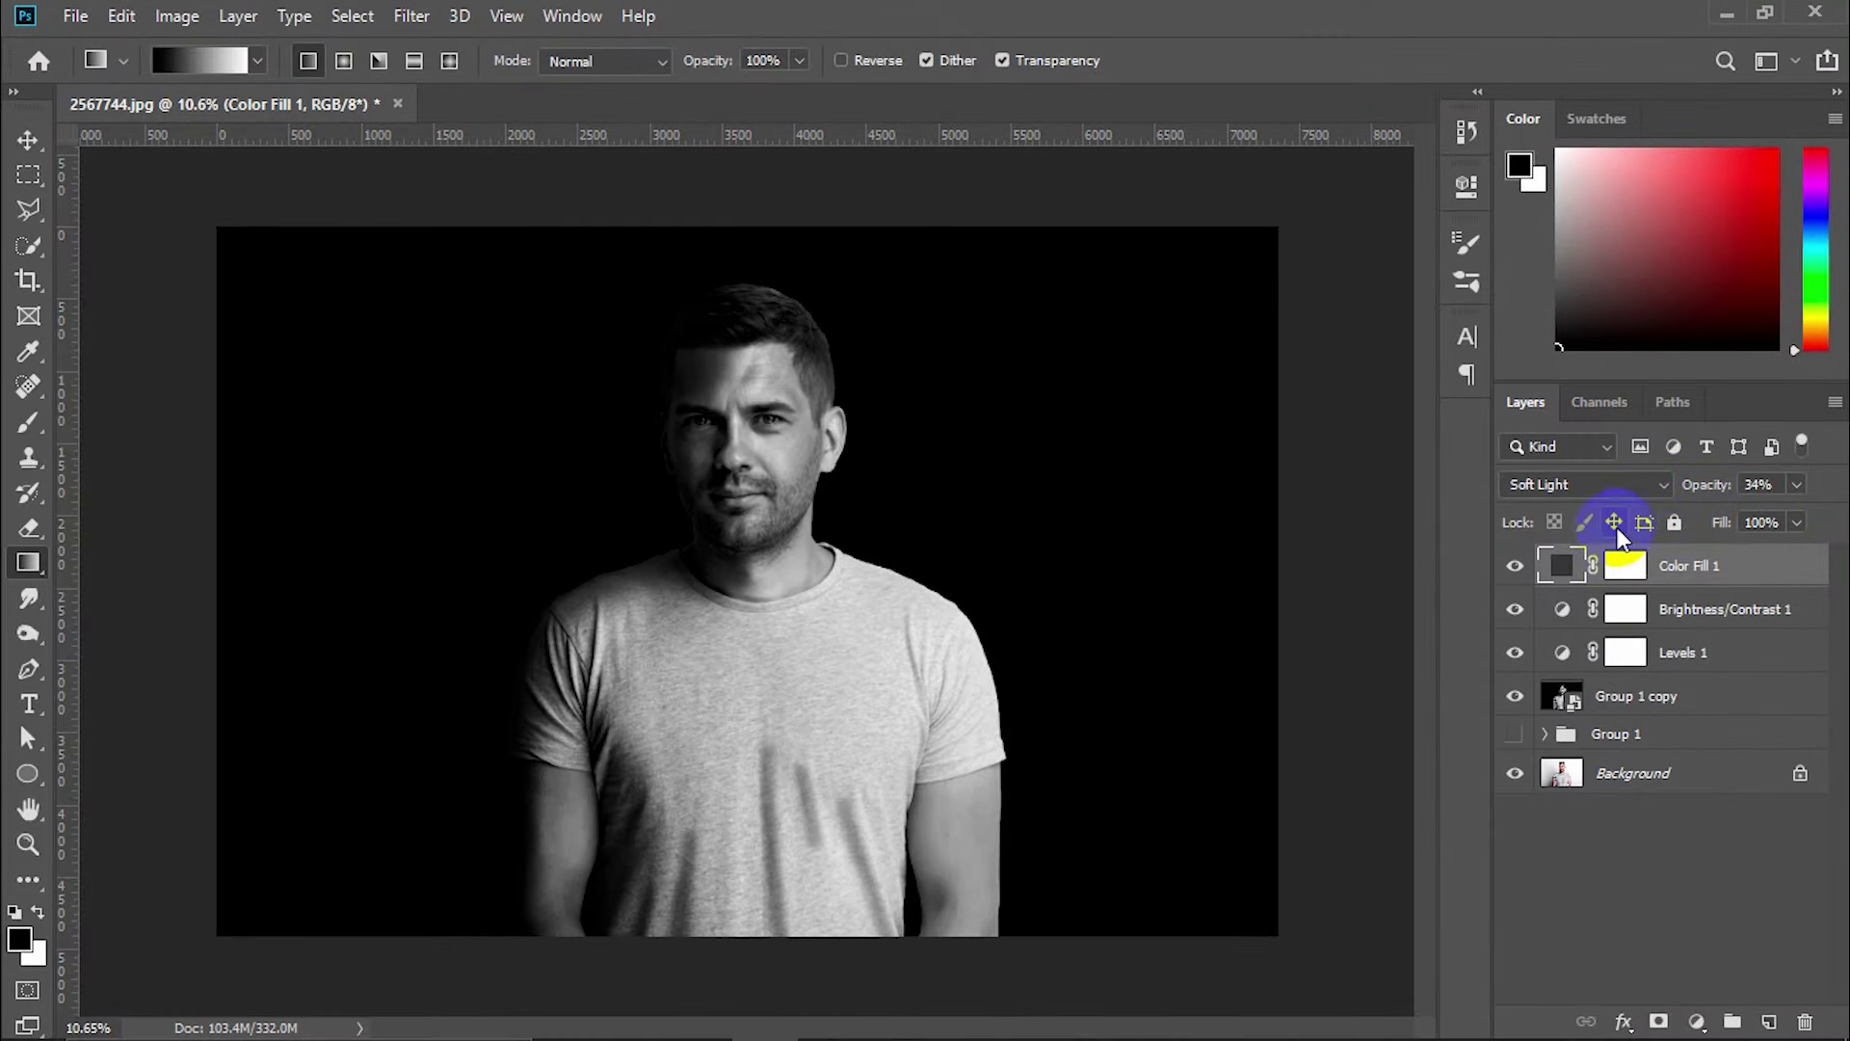